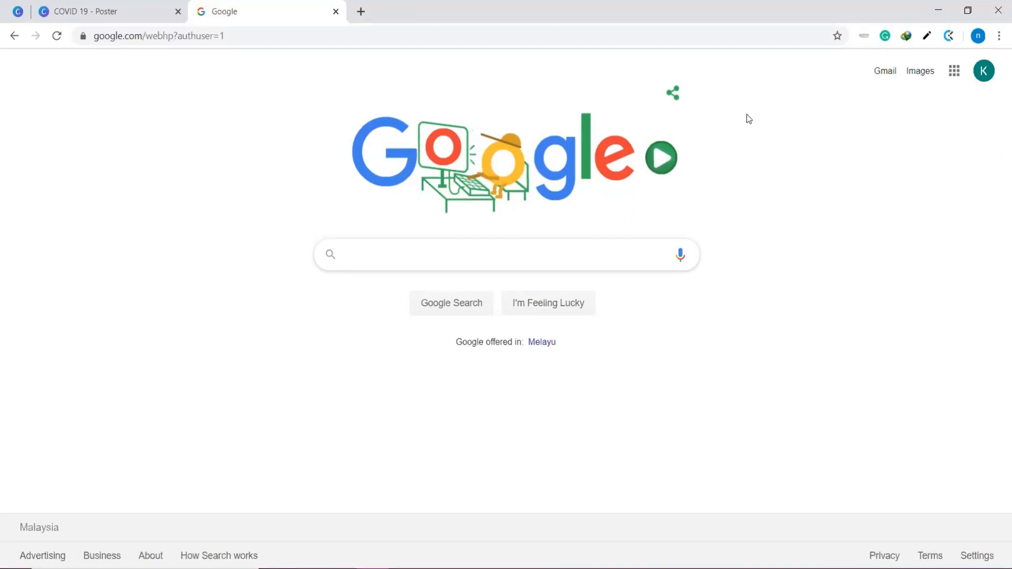
Go to the canva.com website
{"action": "left_click", "coordinate": [251, 36]}
{"action": "type", "text": "canva"}
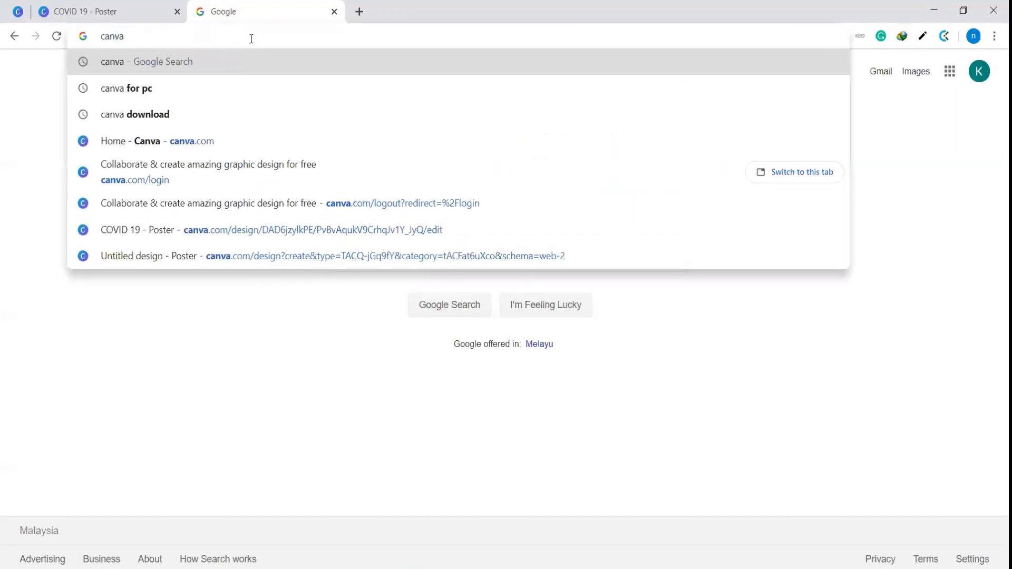
{"action": "type", "text": ".com"}
{"action": "key", "text": "Return"}
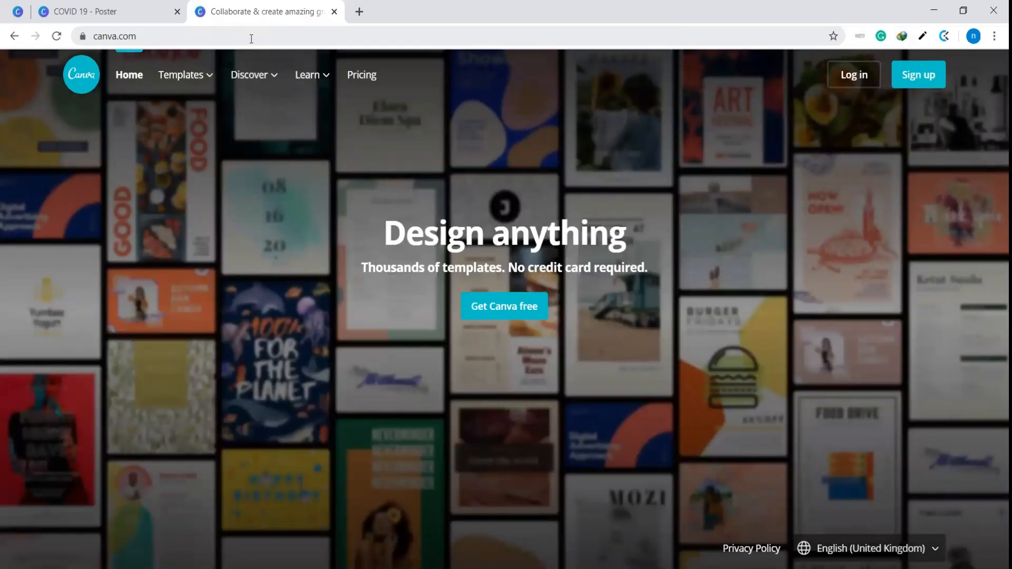
Sign up for Canva with Google, using the first listed Google account
{"action": "left_click", "coordinate": [919, 77]}
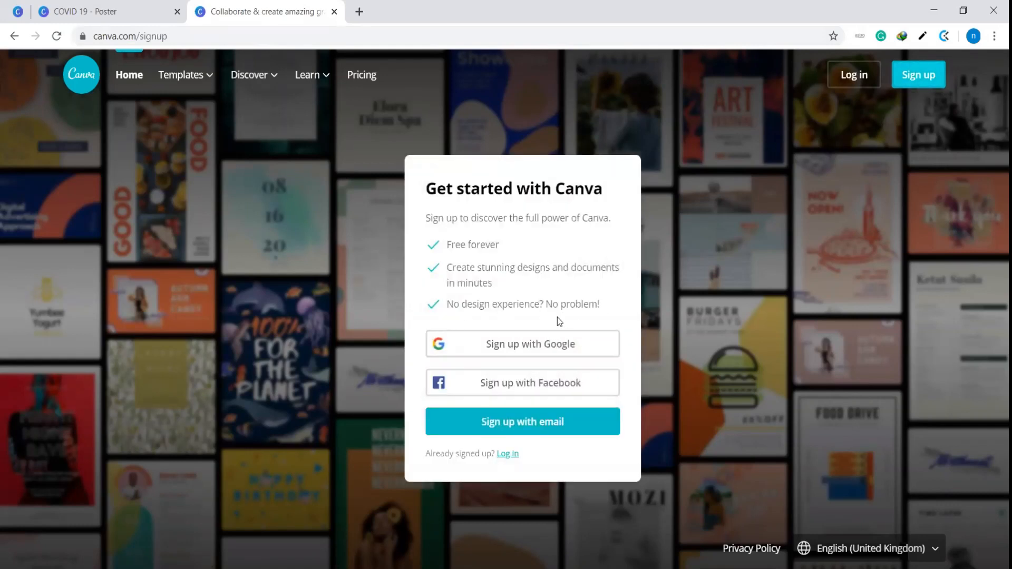
{"action": "left_click", "coordinate": [544, 348]}
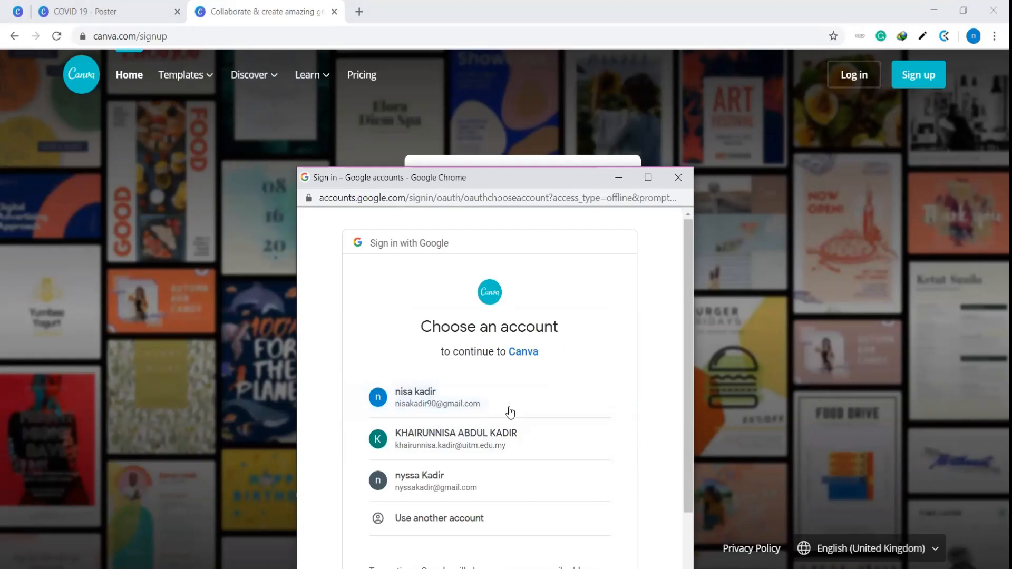
{"action": "left_click", "coordinate": [436, 391]}
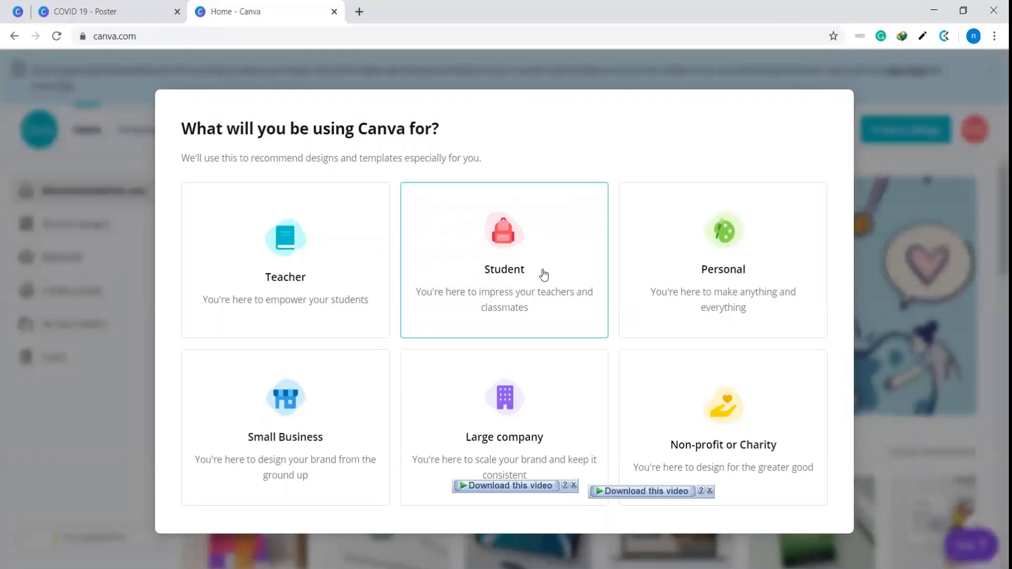
Set the intended use of Canva to Teacher and skip inviting a team
{"action": "left_click", "coordinate": [315, 229]}
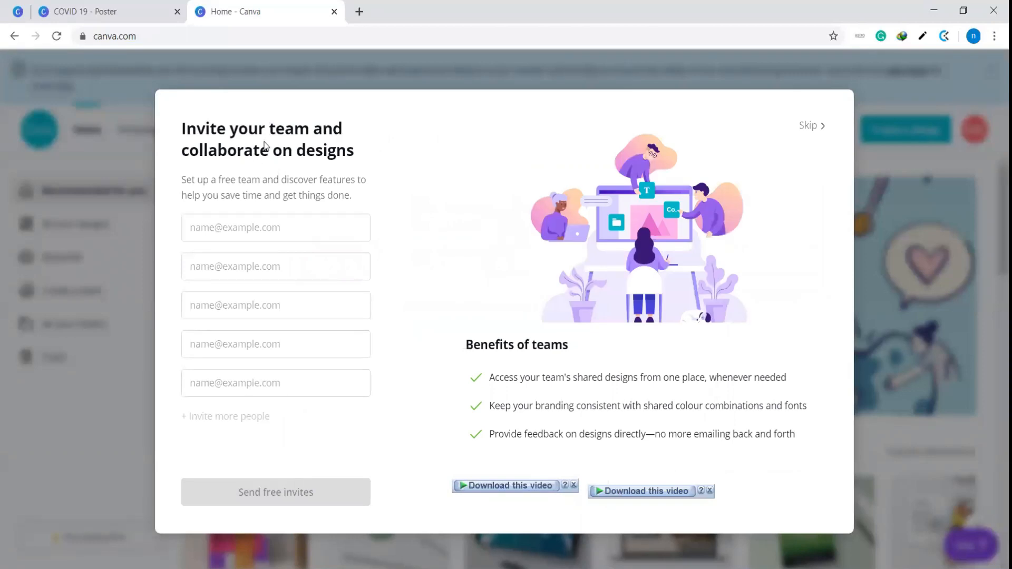
{"action": "left_click", "coordinate": [806, 133]}
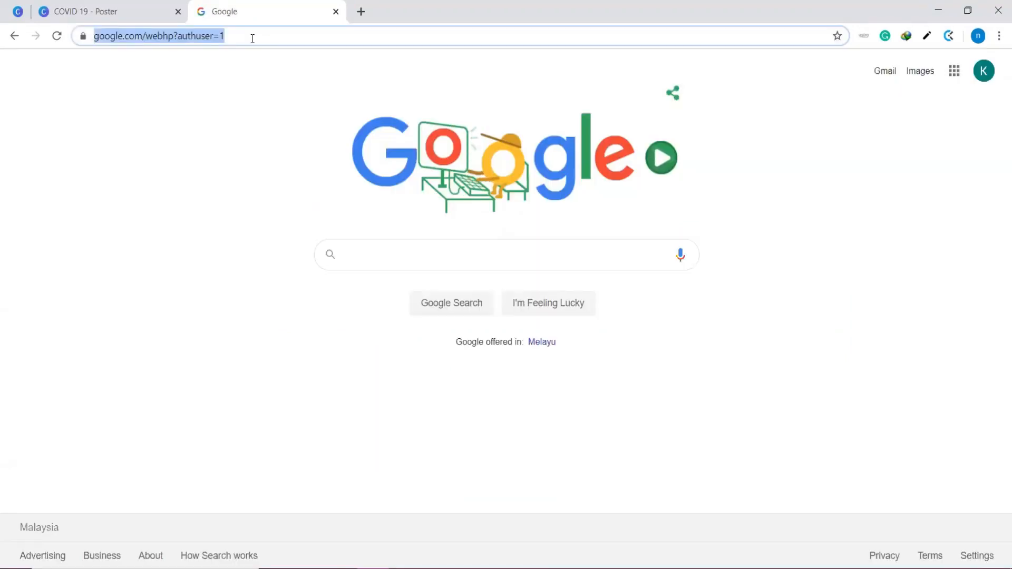
{"action": "type", "text": "canva.com"}
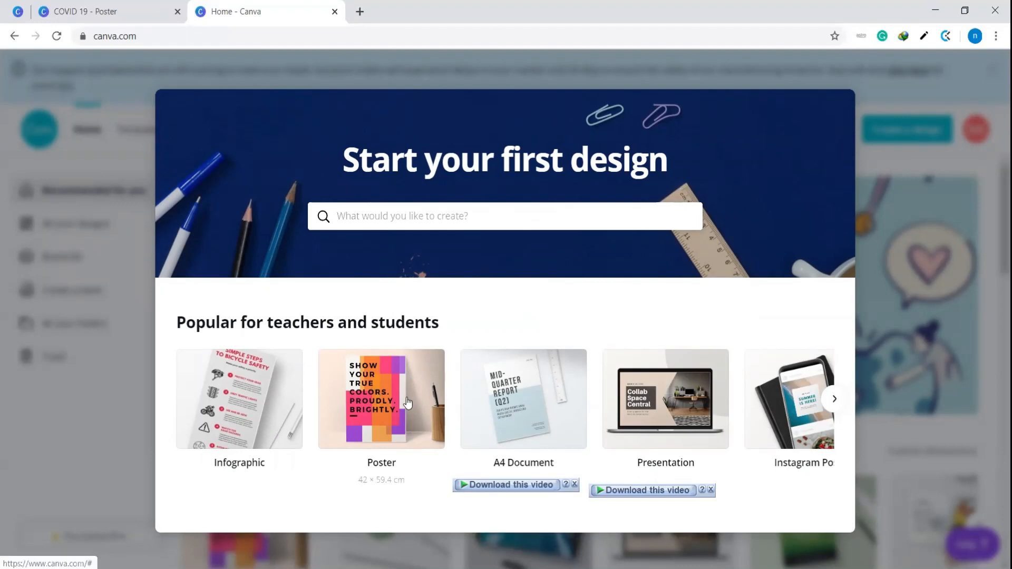
Start a new Poster design and dismiss the first-design tutorial
{"action": "left_click", "coordinate": [407, 403]}
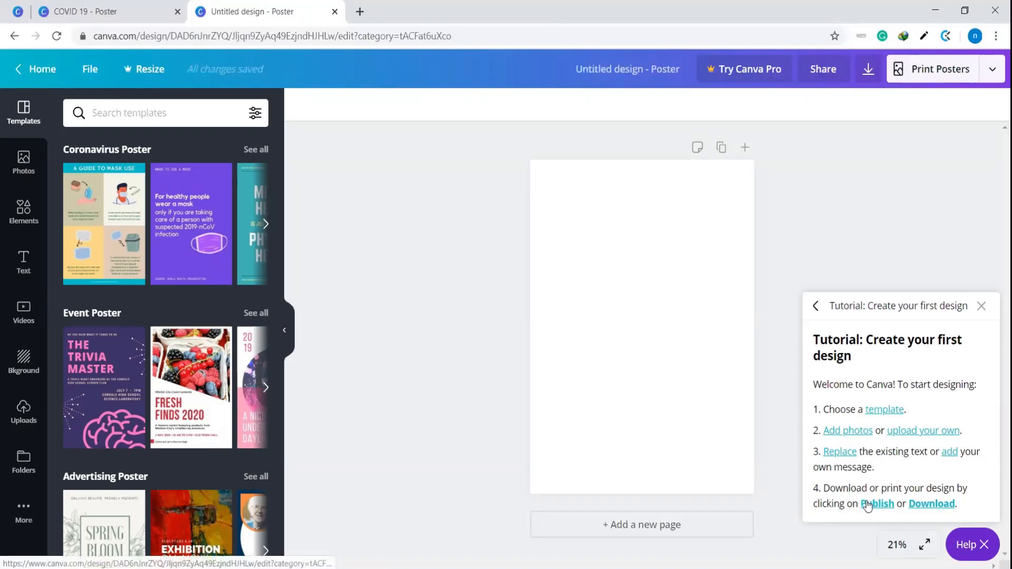
{"action": "left_click", "coordinate": [982, 307]}
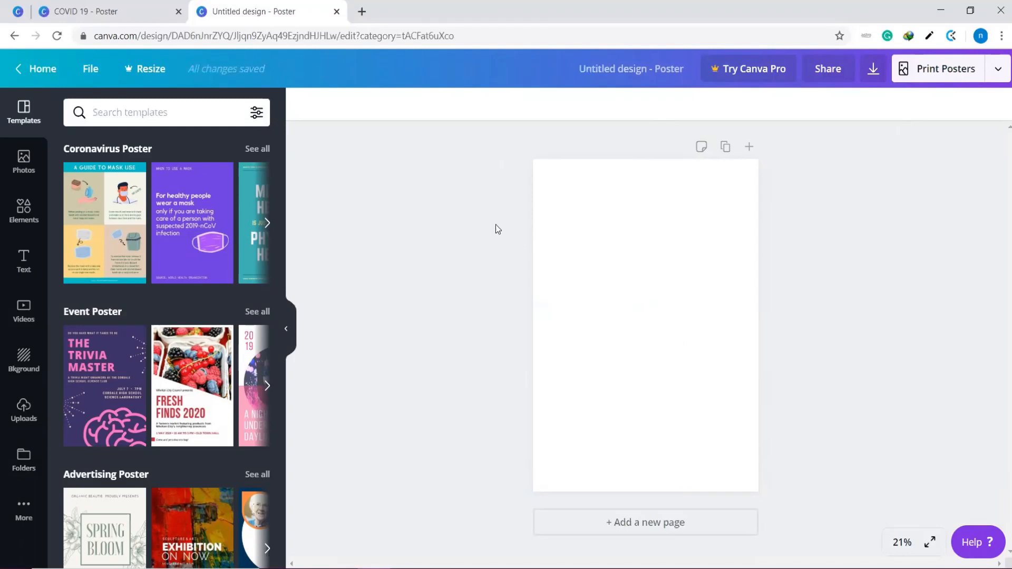
Apply the "A Guide to Mask Use" coronavirus template to the blank poster
{"action": "left_click", "coordinate": [108, 217]}
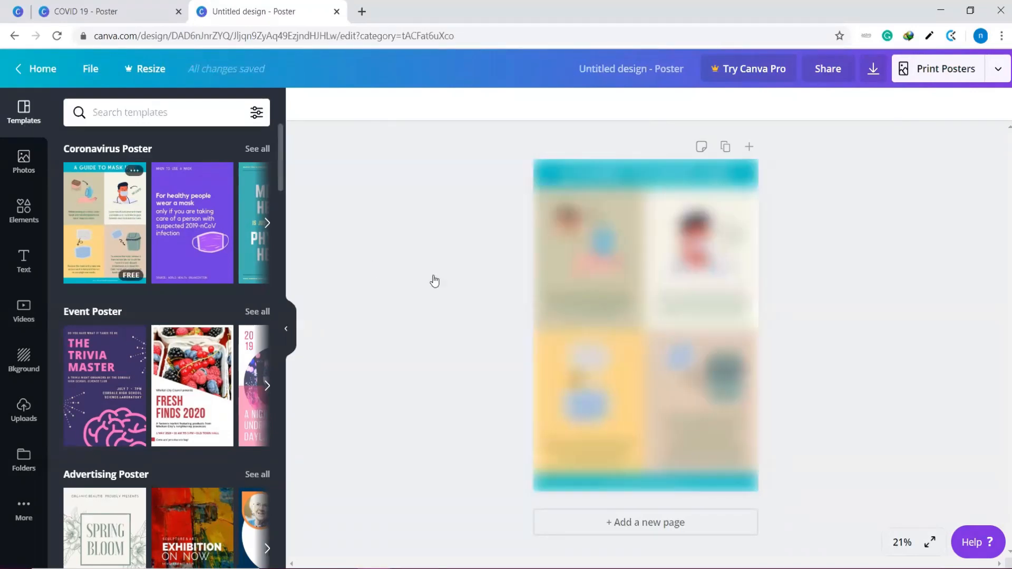
{"action": "left_click", "coordinate": [679, 308]}
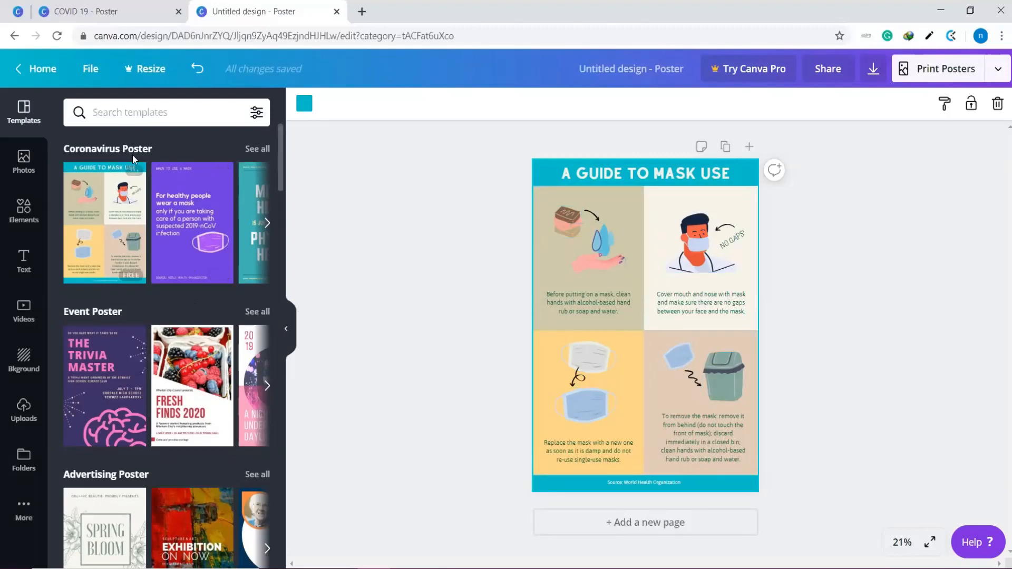
Browse all Coronavirus Poster templates, trying the blue COVID-19 "7 Steps" design and the "A Guide to Mask Use" design again
{"action": "left_click", "coordinate": [258, 149]}
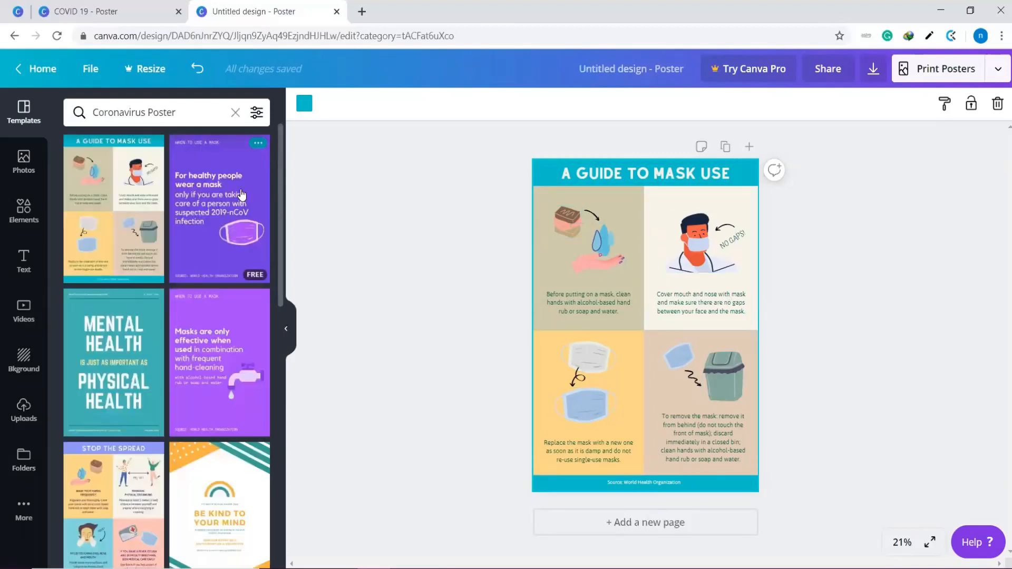
{"action": "scroll", "coordinate": [179, 317], "scroll_direction": "down", "scroll_amount": 10}
{"action": "scroll", "coordinate": [158, 326], "scroll_direction": "up", "scroll_amount": 3}
{"action": "scroll", "coordinate": [137, 322], "scroll_direction": "down", "scroll_amount": 3}
{"action": "left_click", "coordinate": [124, 315]}
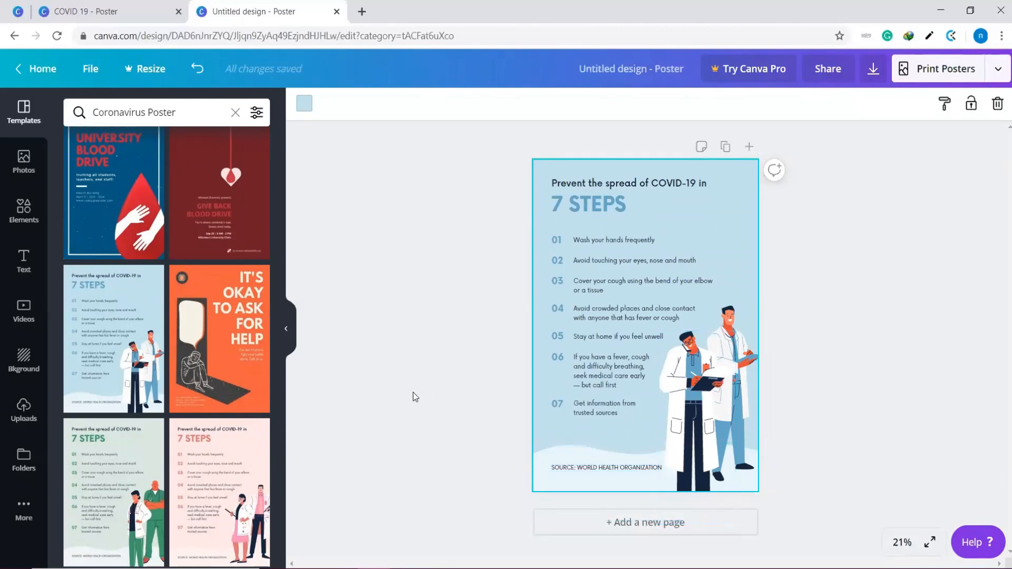
{"action": "scroll", "coordinate": [252, 371], "scroll_direction": "down", "scroll_amount": 10}
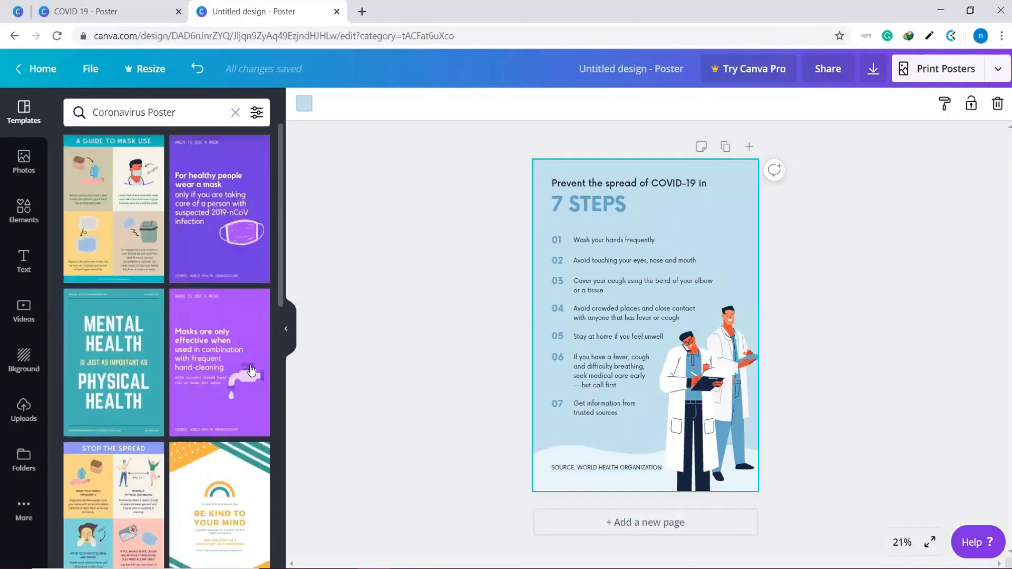
{"action": "left_click", "coordinate": [139, 198]}
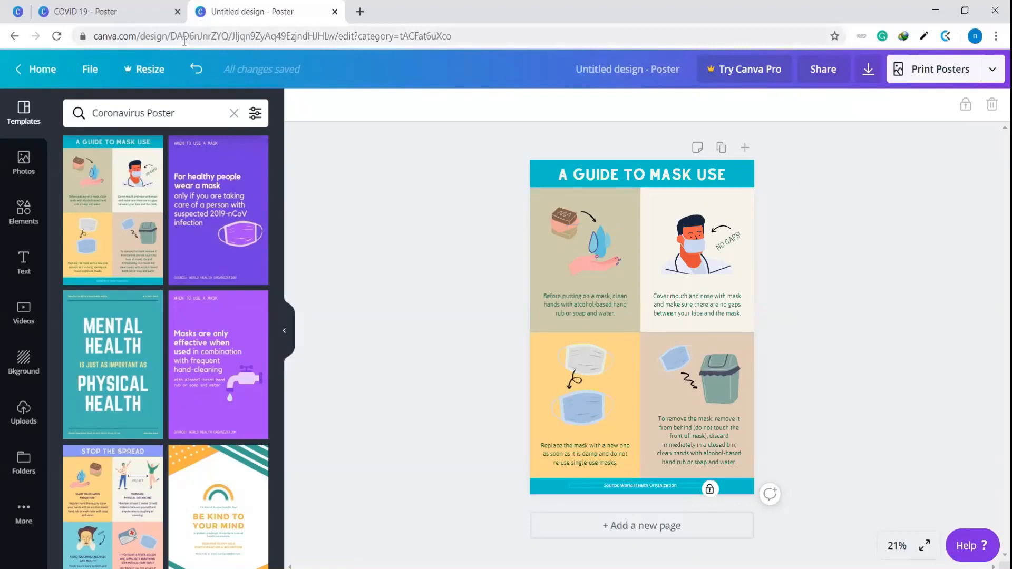
Undo all the applied templates until the poster page is blank
{"action": "left_click", "coordinate": [198, 71]}
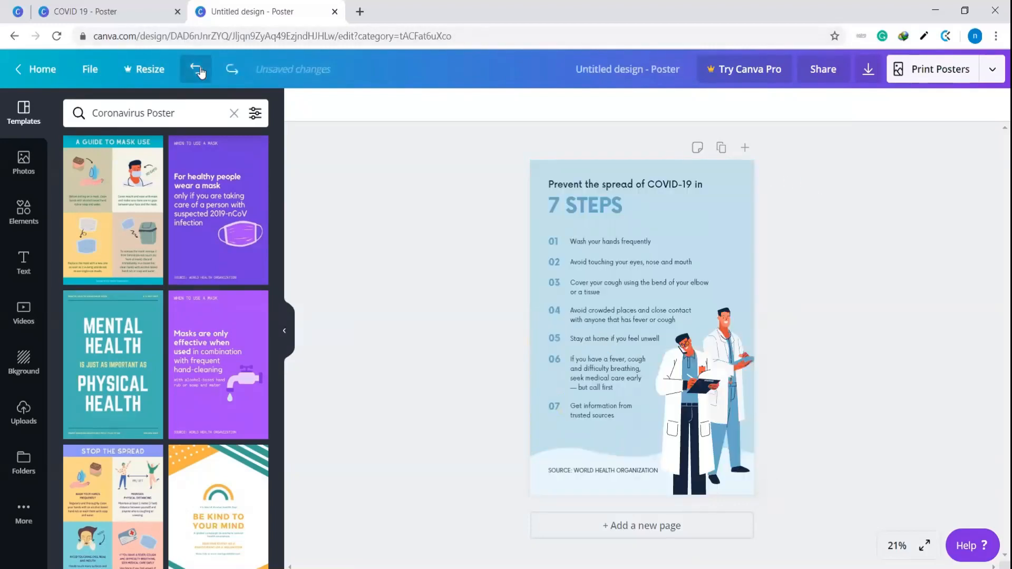
{"action": "left_click", "coordinate": [198, 70]}
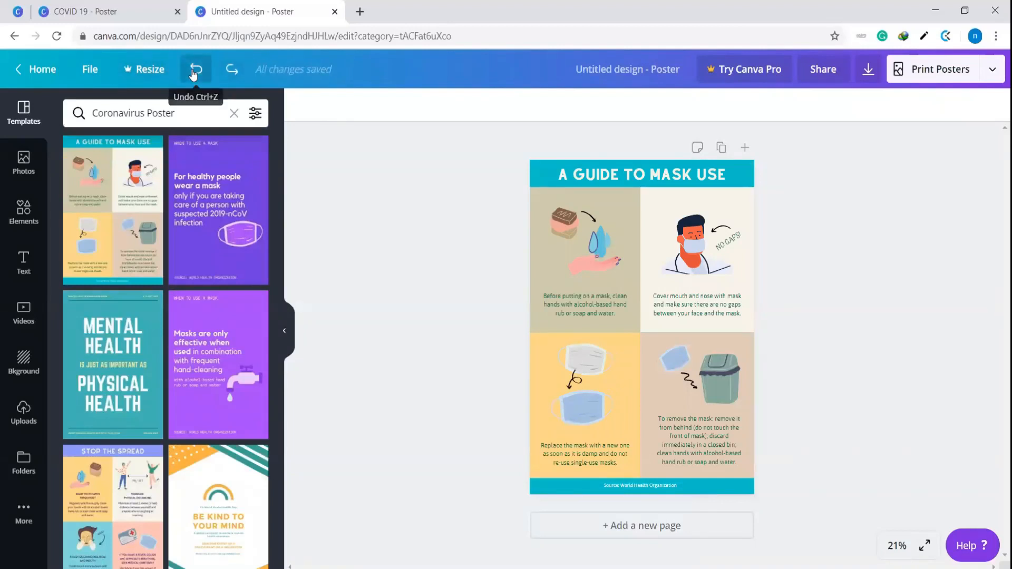
{"action": "left_click", "coordinate": [195, 72]}
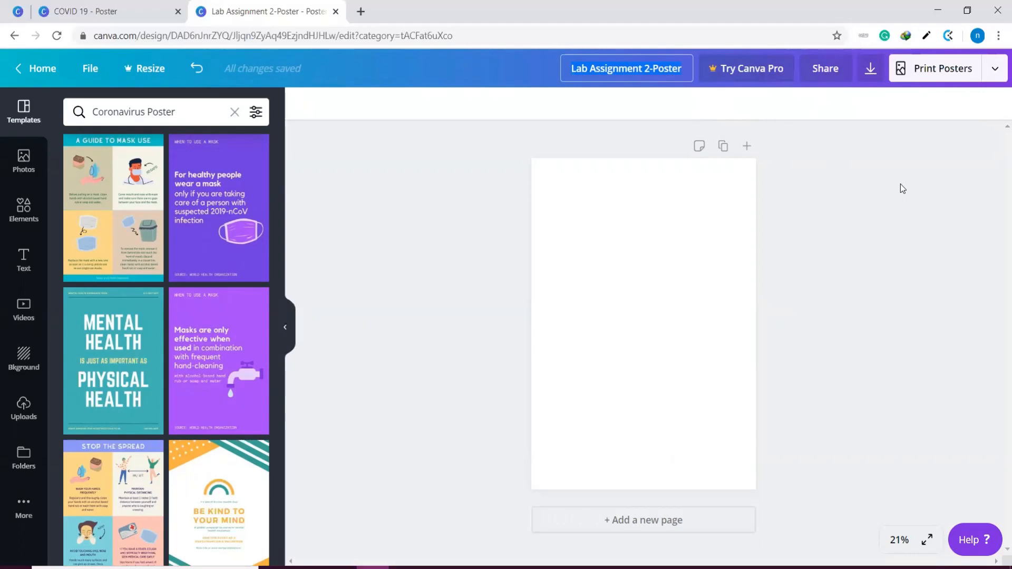
Rename the design as "YourfullName_Lab Assignment 2"
{"action": "type", "text": "YourfullName_"}
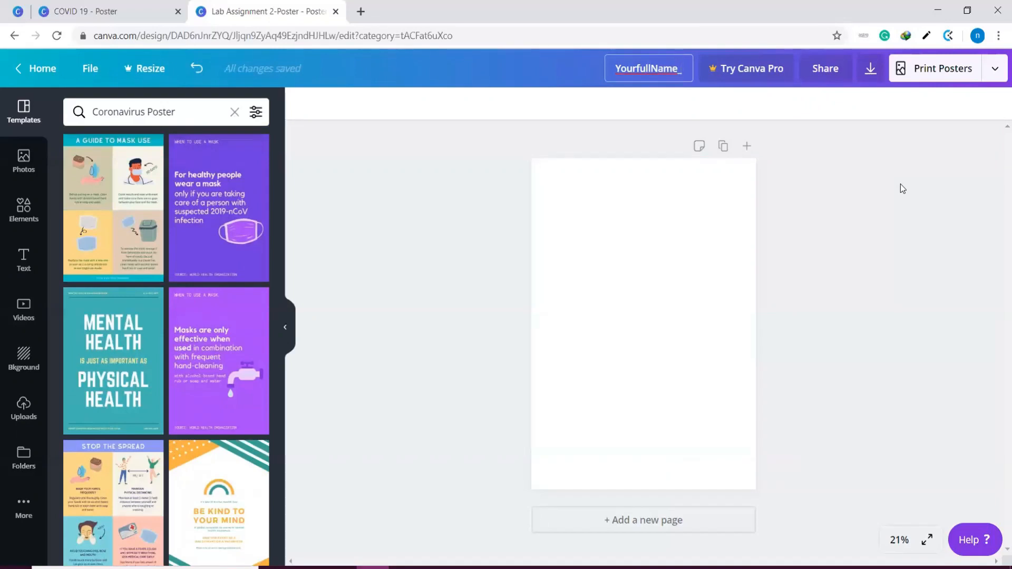
{"action": "type", "text": " Lab A"}
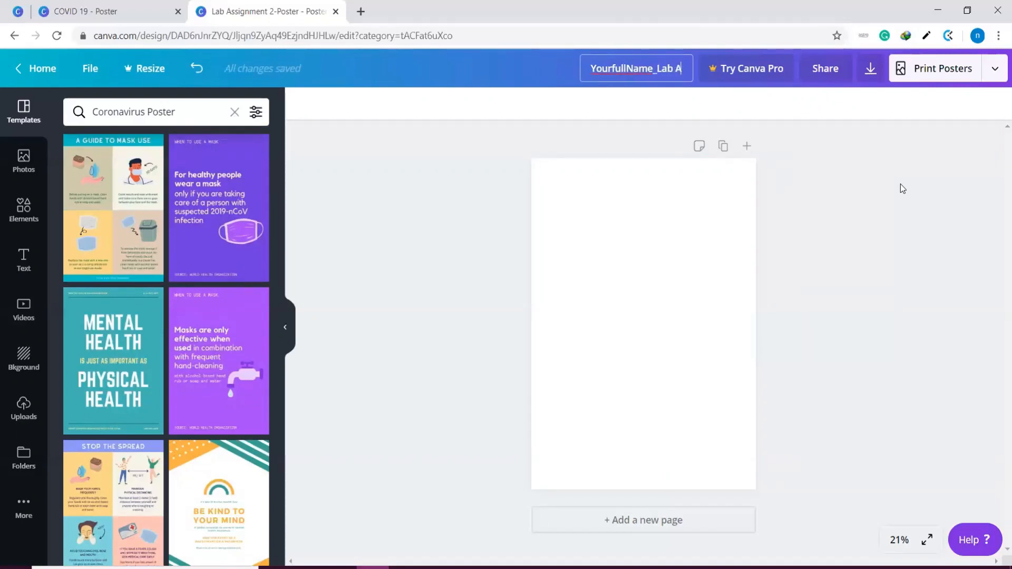
{"action": "type", "text": "ssignment 2"}
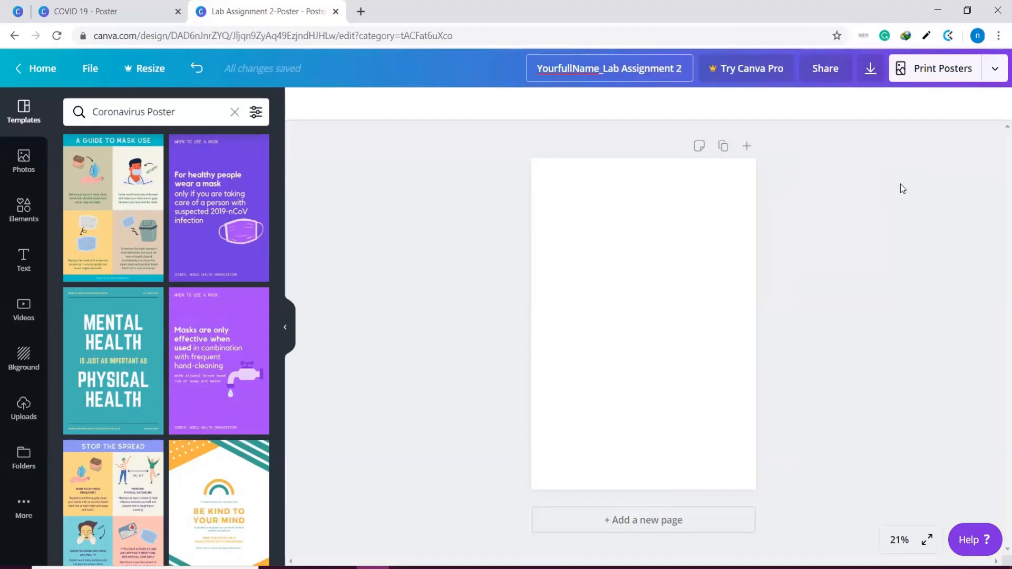
{"action": "key", "text": "Return"}
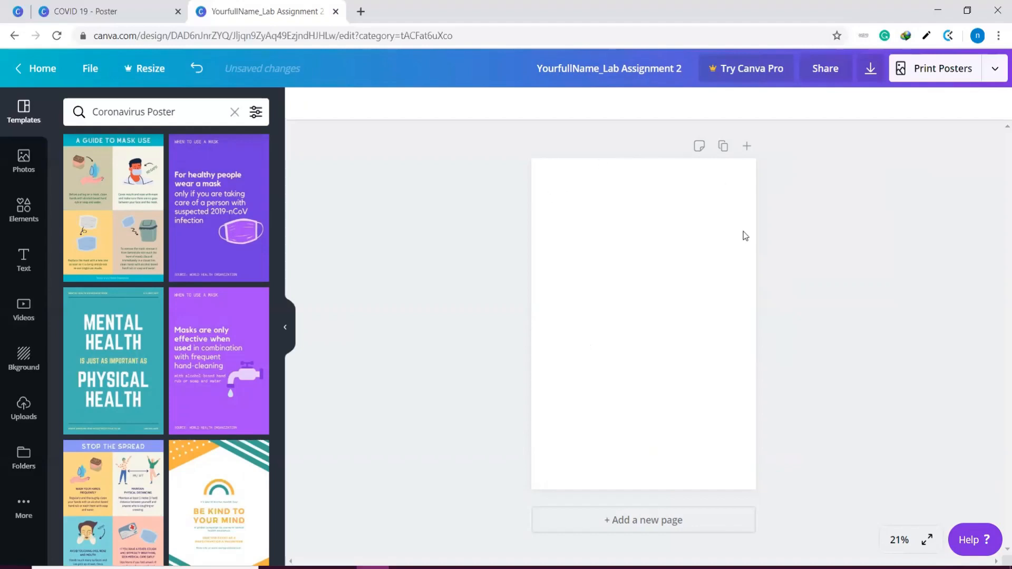
Set the page zoom to 25%, raise it to 50%, and look over the full height of the page
{"action": "left_click", "coordinate": [899, 539]}
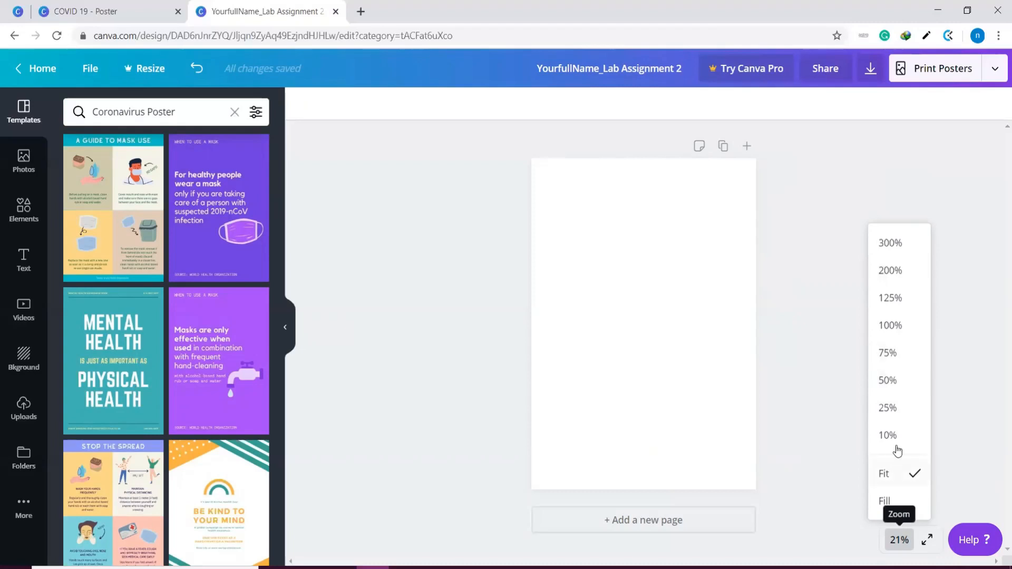
{"action": "left_click", "coordinate": [895, 406]}
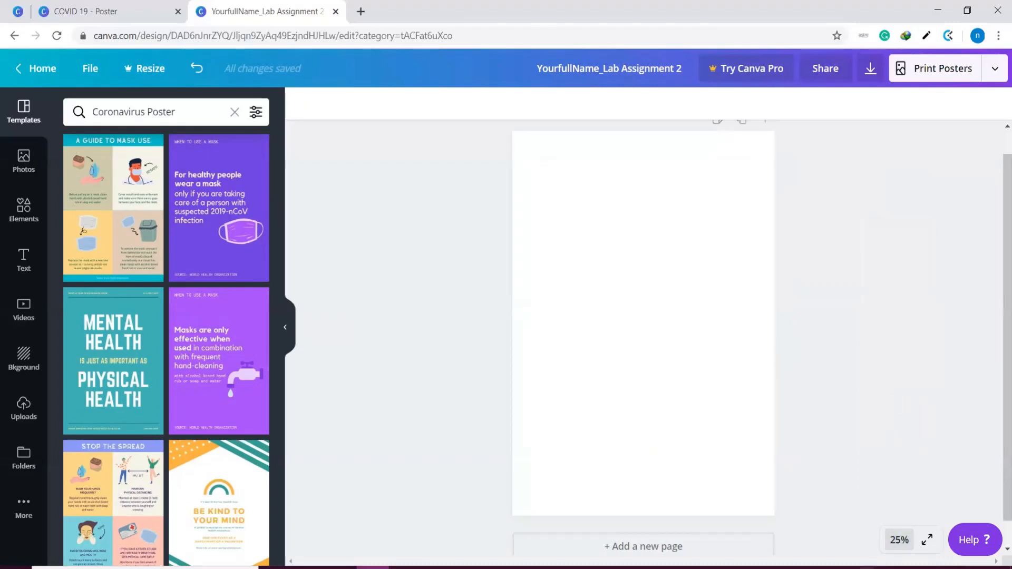
{"action": "left_click", "coordinate": [899, 539]}
{"action": "left_click", "coordinate": [900, 385]}
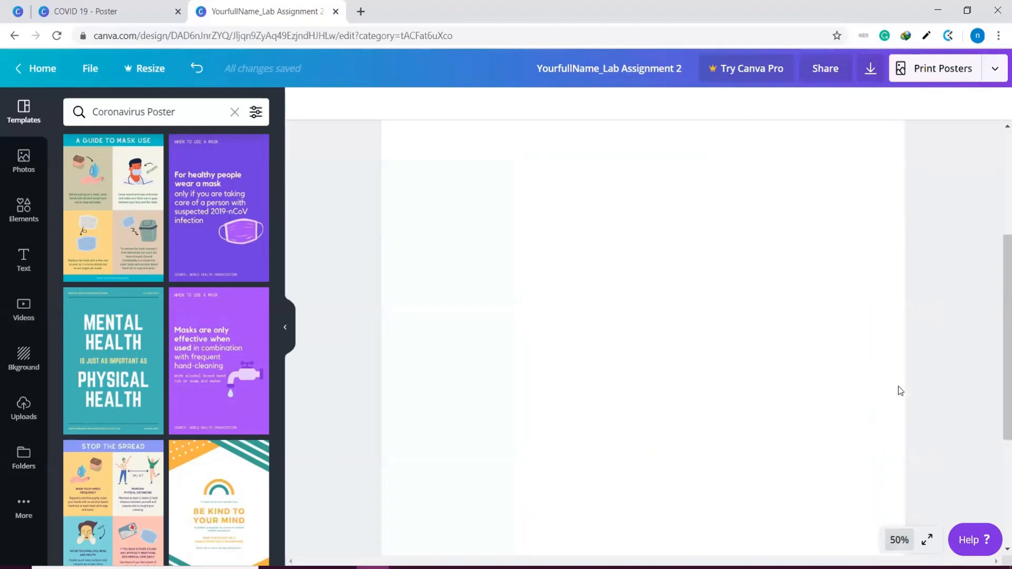
{"action": "scroll", "coordinate": [899, 385], "scroll_direction": "up", "scroll_amount": 3}
{"action": "scroll", "coordinate": [898, 386], "scroll_direction": "down", "scroll_amount": 6}
{"action": "scroll", "coordinate": [899, 386], "scroll_direction": "up", "scroll_amount": 6}
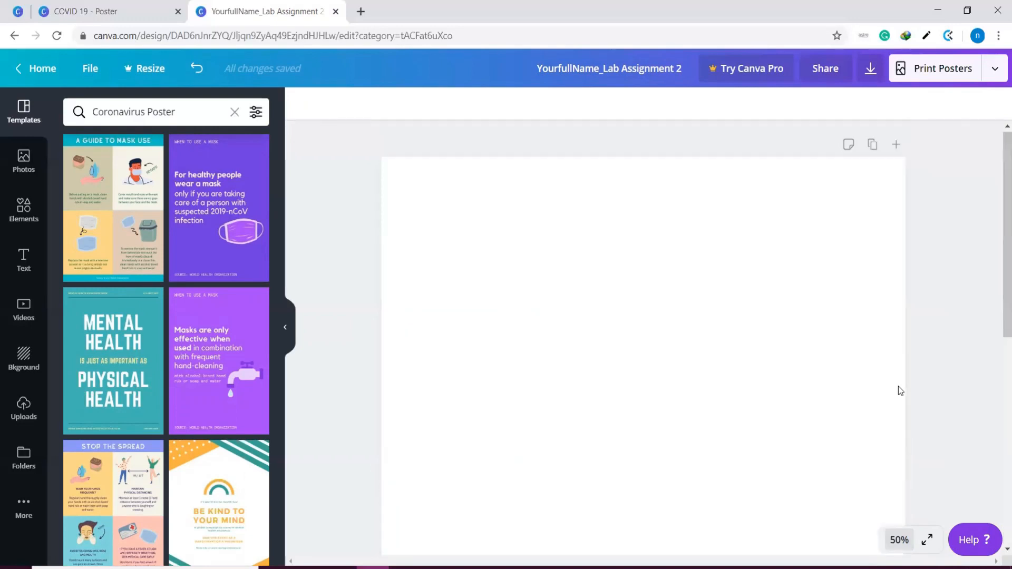
{"action": "scroll", "coordinate": [899, 385], "scroll_direction": "down", "scroll_amount": 6}
{"action": "scroll", "coordinate": [900, 382], "scroll_direction": "up", "scroll_amount": 6}
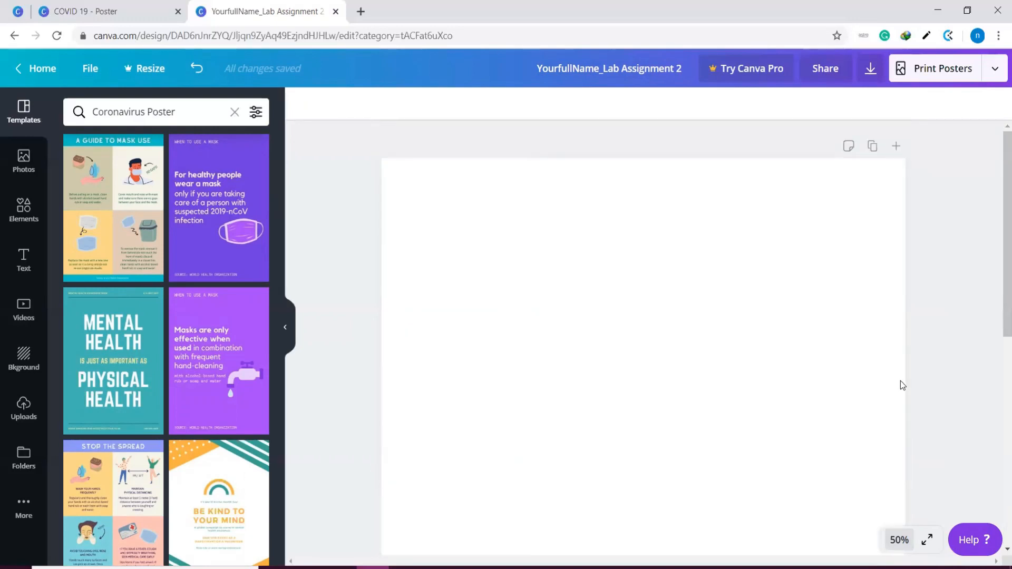
{"action": "scroll", "coordinate": [901, 381], "scroll_direction": "down", "scroll_amount": 6}
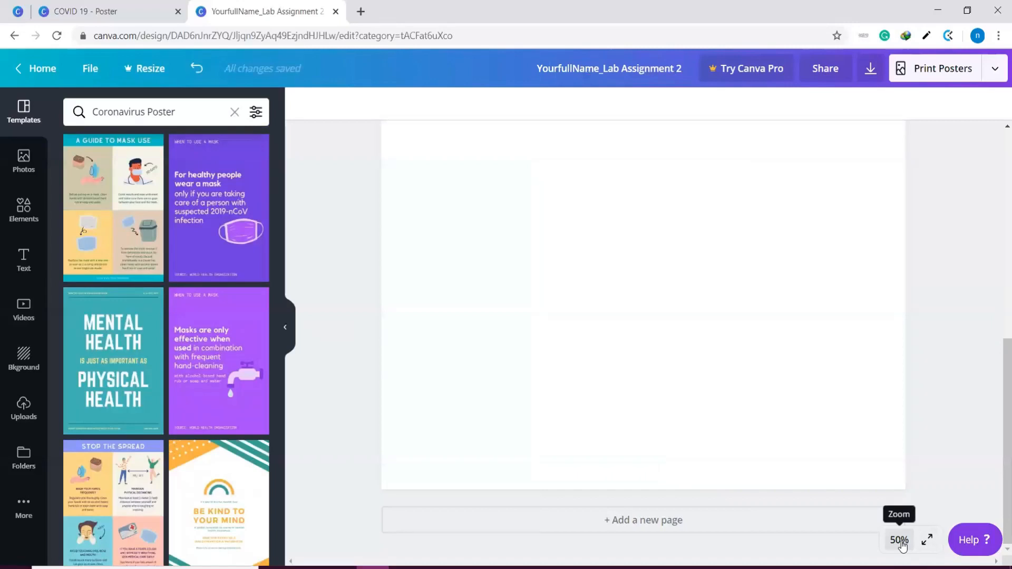
Set the page zoom back to 25% and check how the page fits
{"action": "left_click", "coordinate": [900, 540]}
{"action": "left_click", "coordinate": [914, 406]}
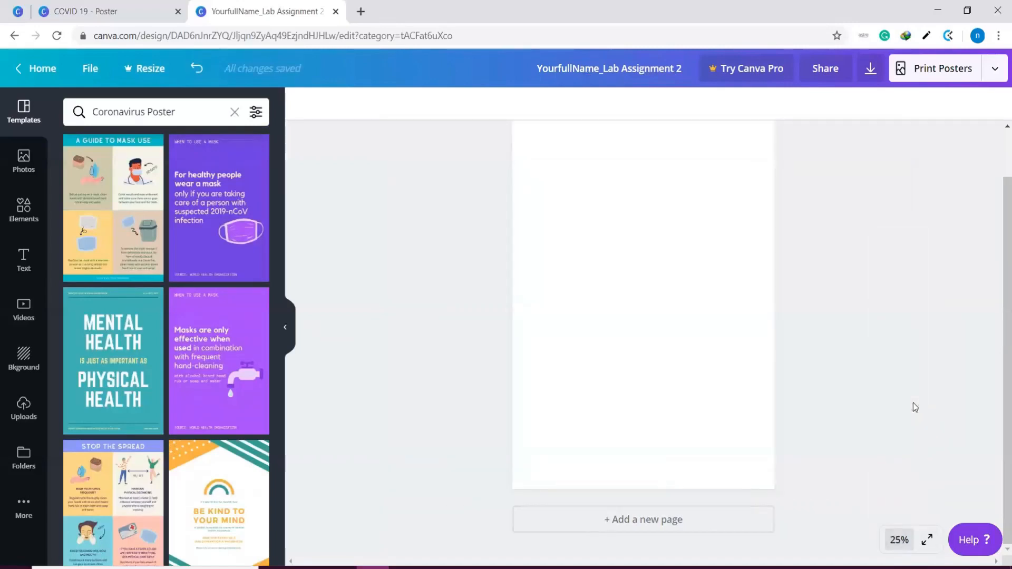
{"action": "scroll", "coordinate": [914, 407], "scroll_direction": "up", "scroll_amount": 1}
{"action": "scroll", "coordinate": [812, 480], "scroll_direction": "down", "scroll_amount": 1}
{"action": "scroll", "coordinate": [810, 464], "scroll_direction": "up", "scroll_amount": 1}
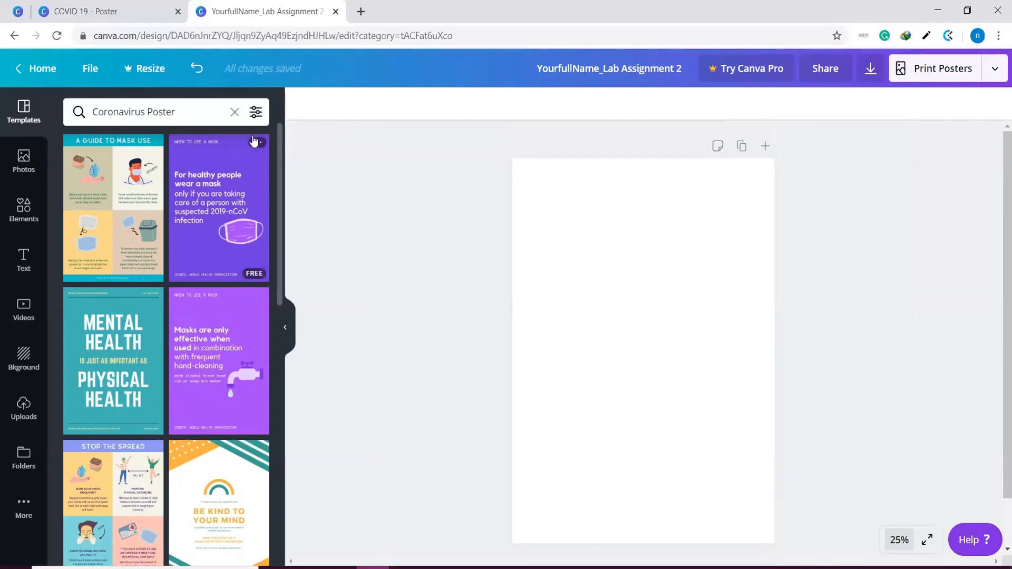
Clear the template search and browse the trending pictures in the photo library
{"action": "left_click", "coordinate": [234, 112]}
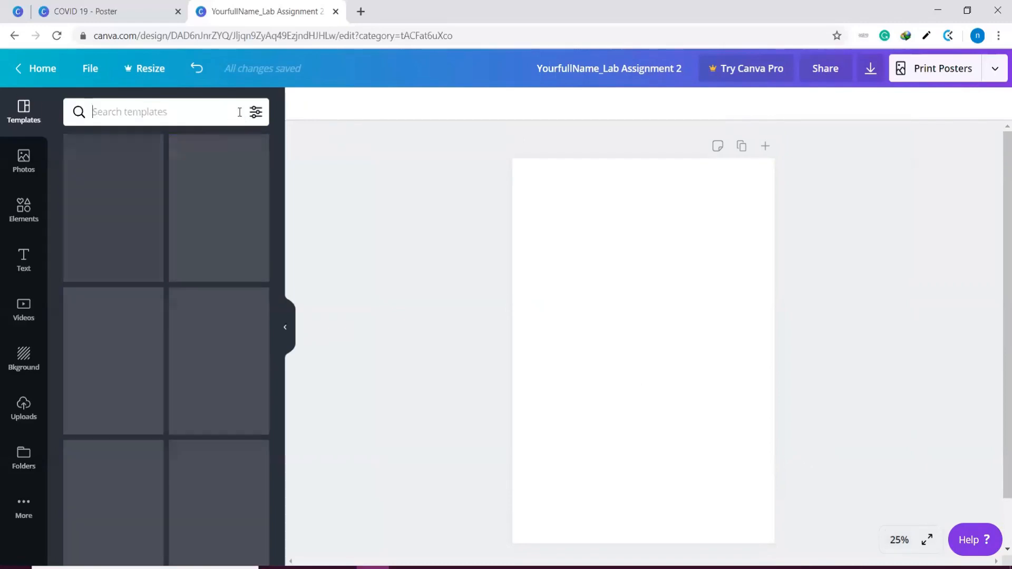
{"action": "left_click", "coordinate": [22, 161]}
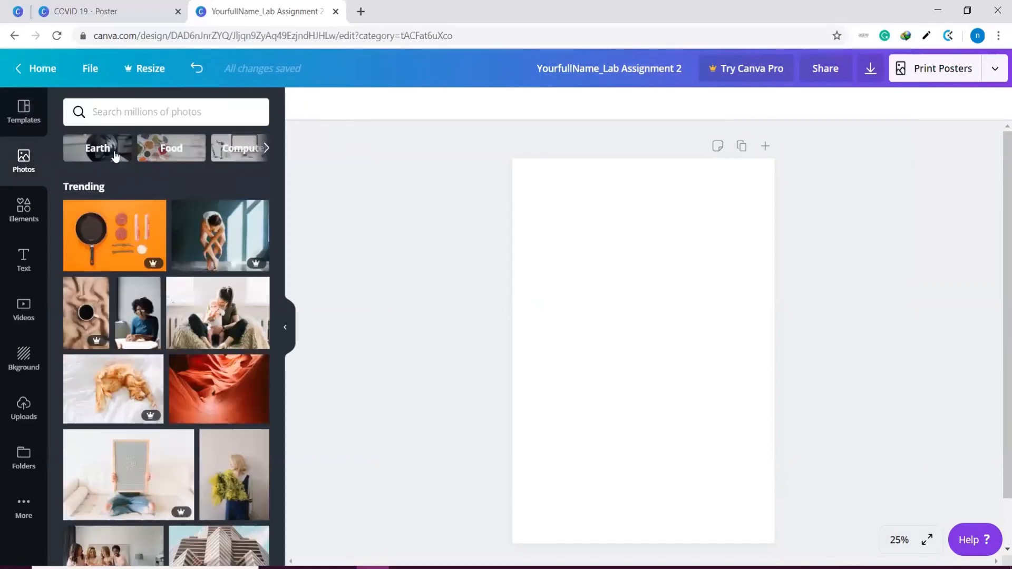
{"action": "scroll", "coordinate": [195, 338], "scroll_direction": "down", "scroll_amount": 3}
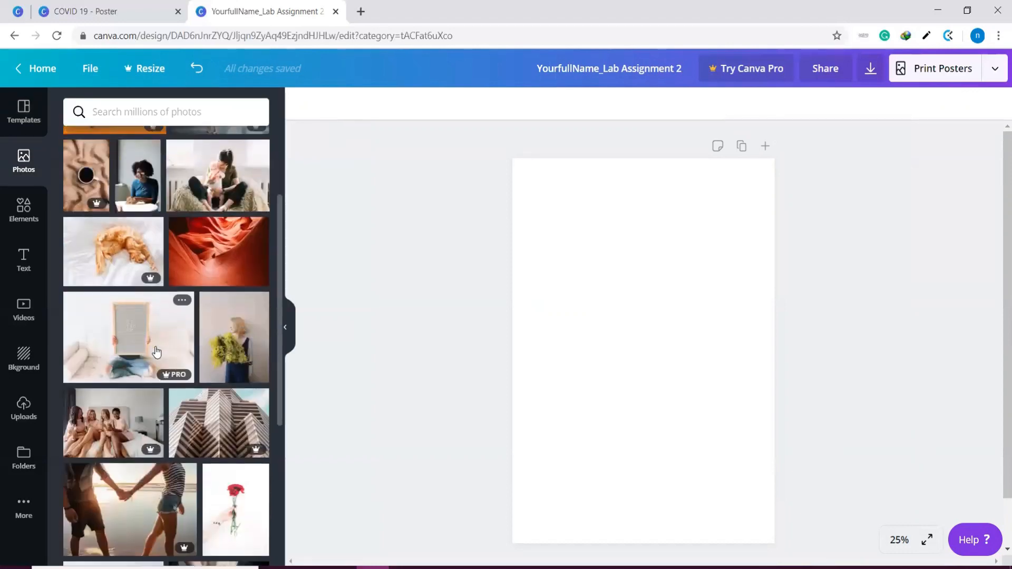
{"action": "scroll", "coordinate": [221, 272], "scroll_direction": "up", "scroll_amount": 2}
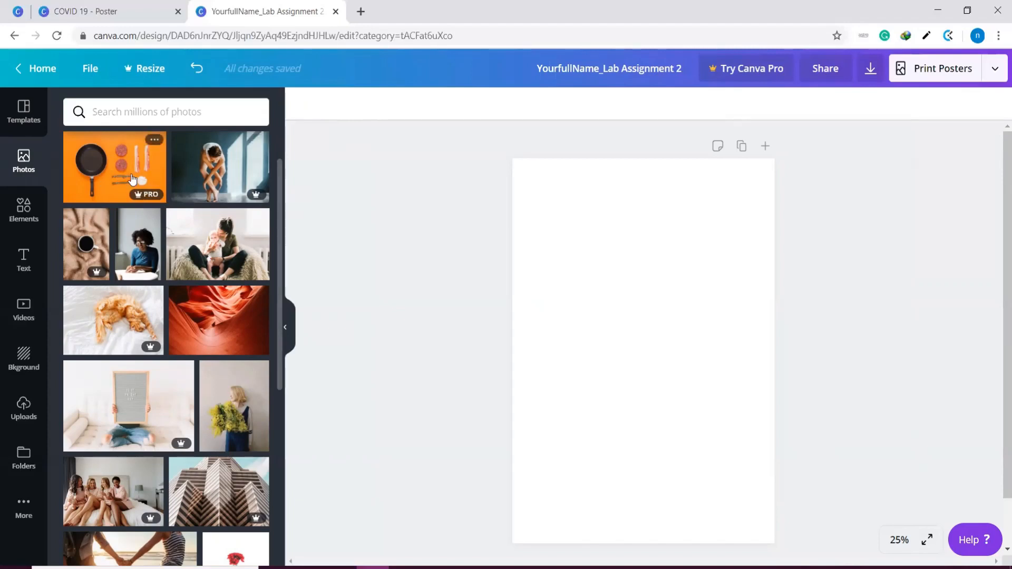
Try the premium photo of the crouching person and the free red canyon photo on the page, deleting each one
{"action": "left_click_drag", "start_coordinate": [210, 164], "coordinate": [575, 315]}
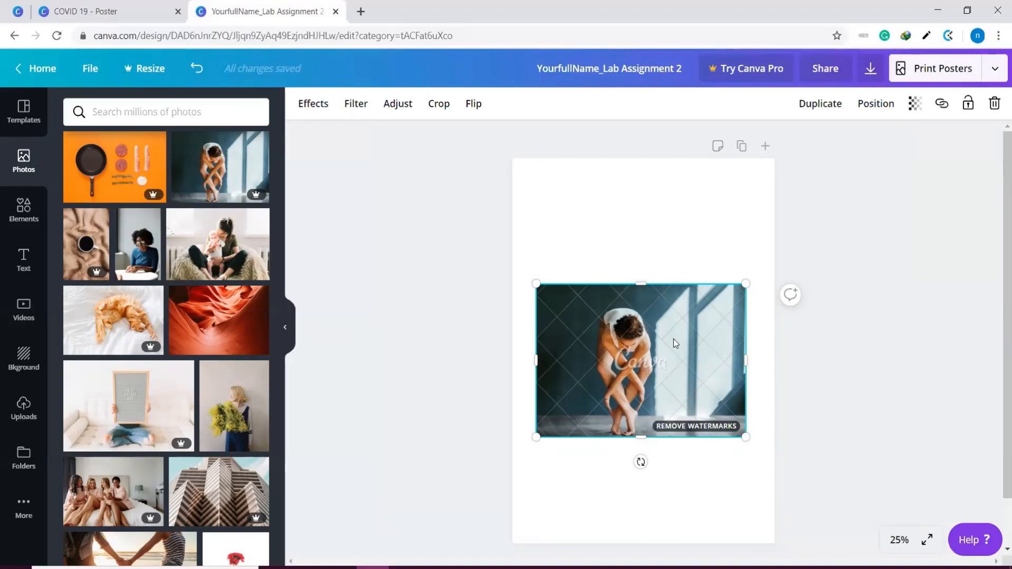
{"action": "key", "text": "Delete"}
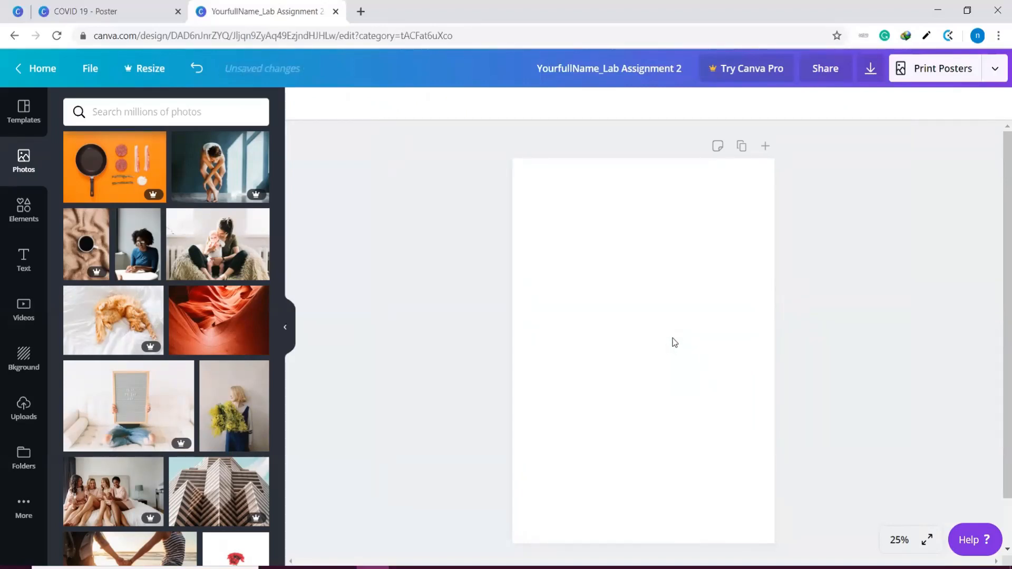
{"action": "left_click_drag", "start_coordinate": [211, 158], "coordinate": [588, 313]}
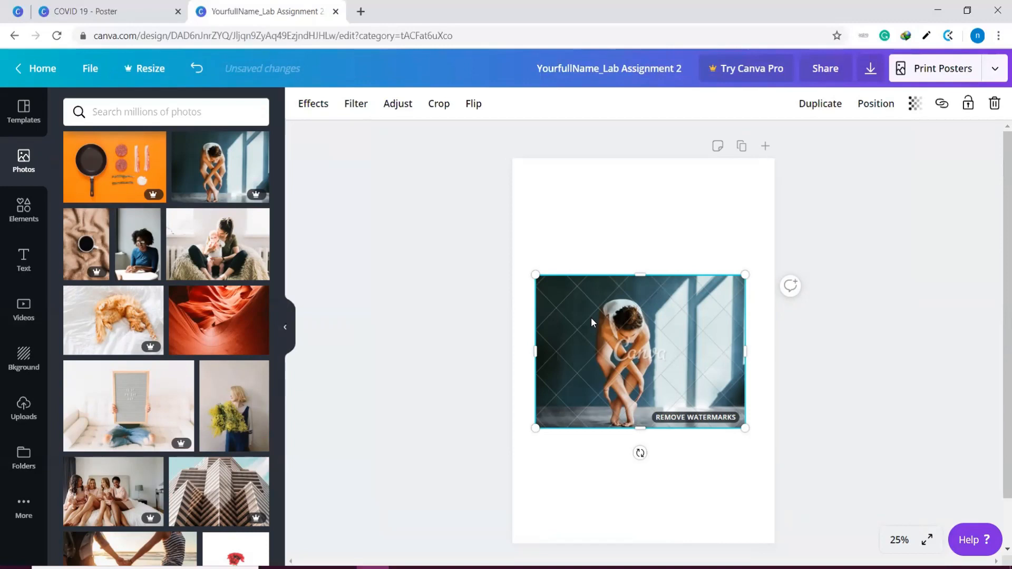
{"action": "right_click", "coordinate": [592, 322]}
{"action": "left_click", "coordinate": [634, 384]}
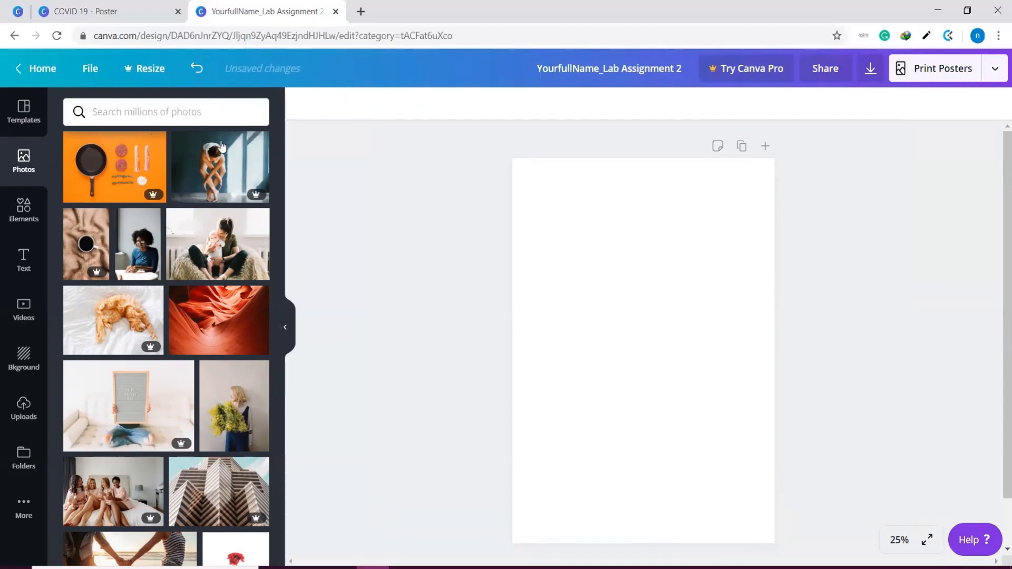
{"action": "left_click", "coordinate": [222, 325]}
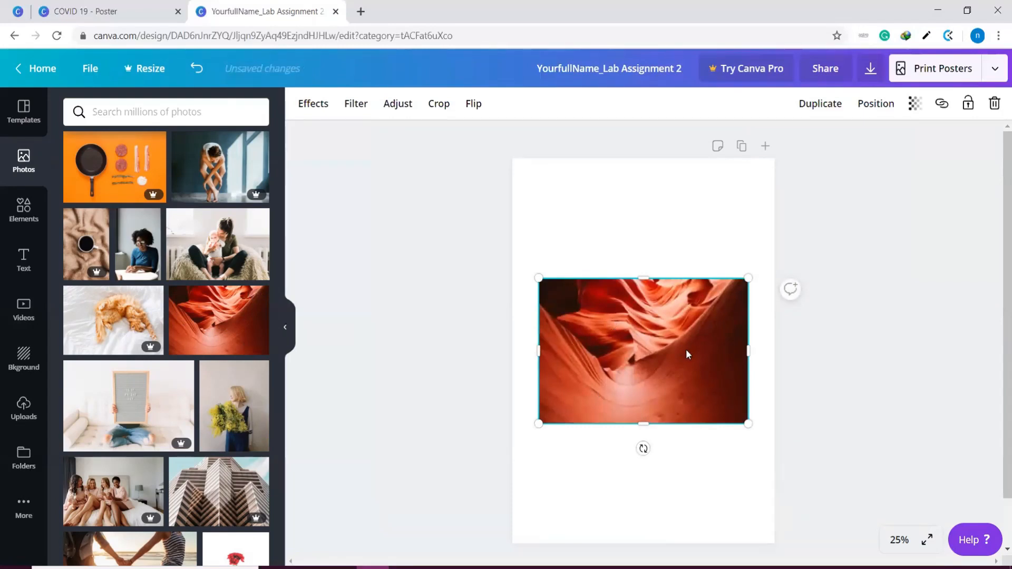
{"action": "key", "text": "Delete"}
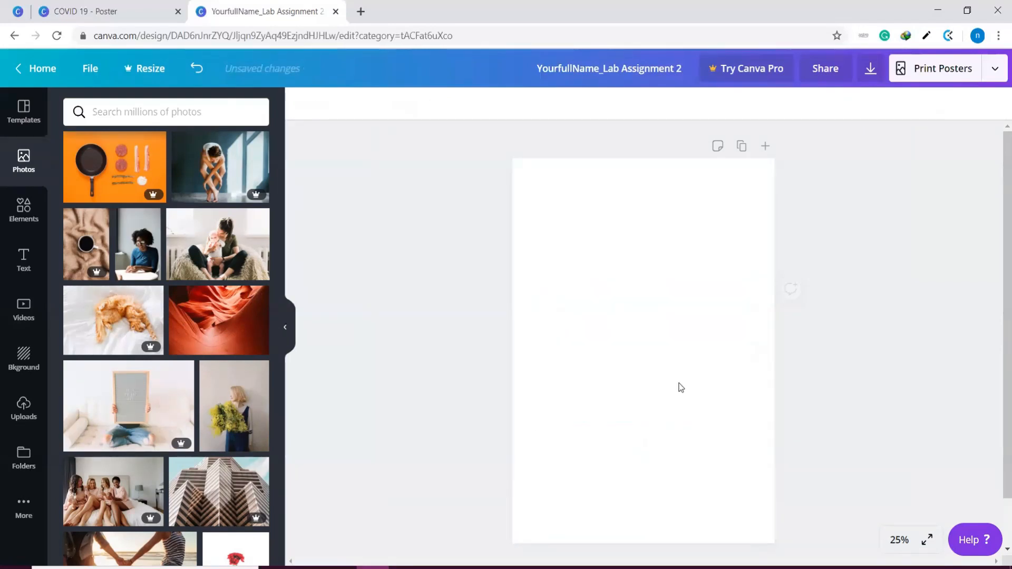
Search the photo library for "covid virus"
{"action": "left_click", "coordinate": [192, 110]}
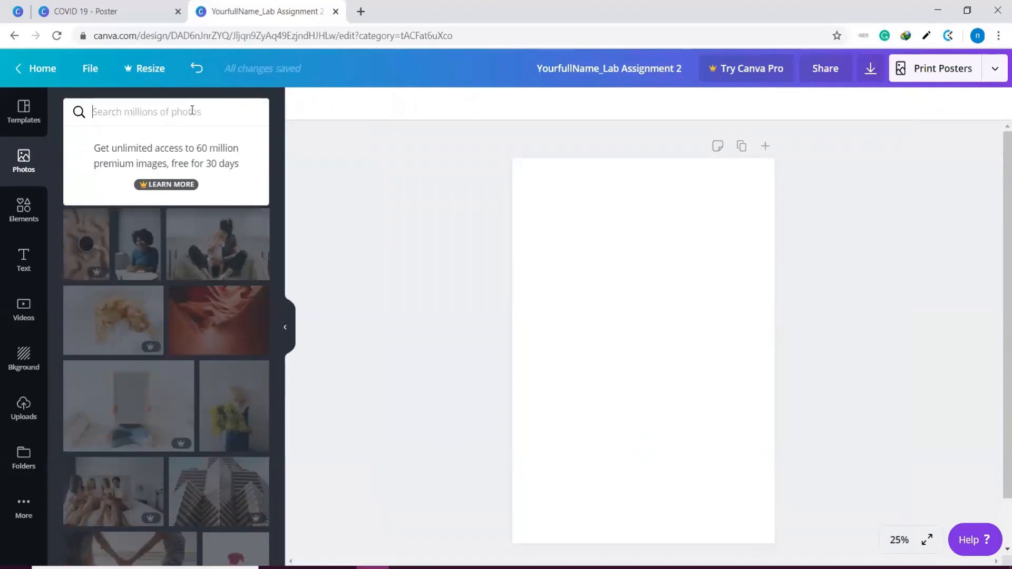
{"action": "type", "text": "j"}
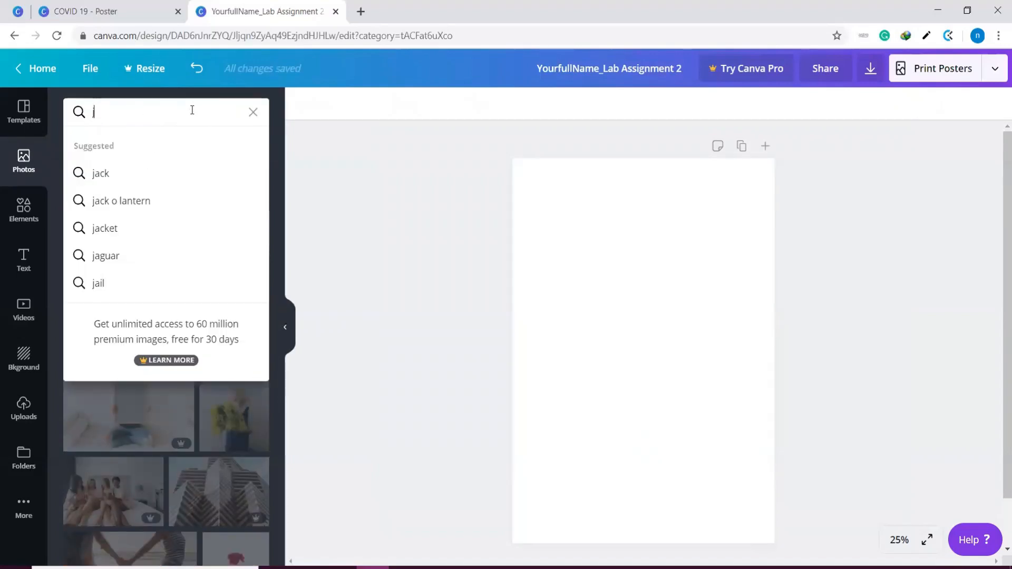
{"action": "key", "text": "BackSpace"}
{"action": "type", "text": "coid"}
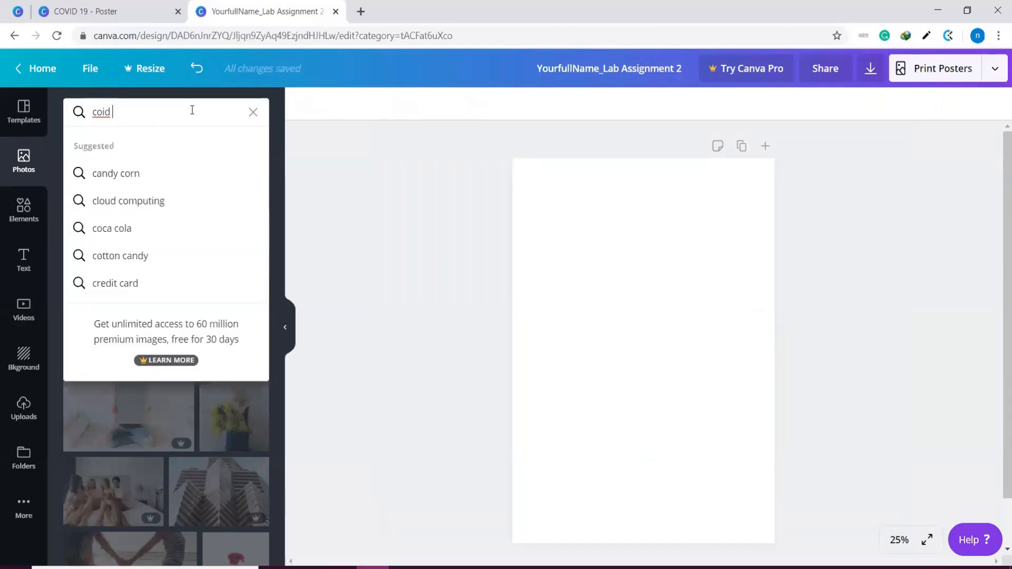
{"action": "key", "text": "BackSpace"}
{"action": "type", "text": "vid virus"}
{"action": "key", "text": "Return"}
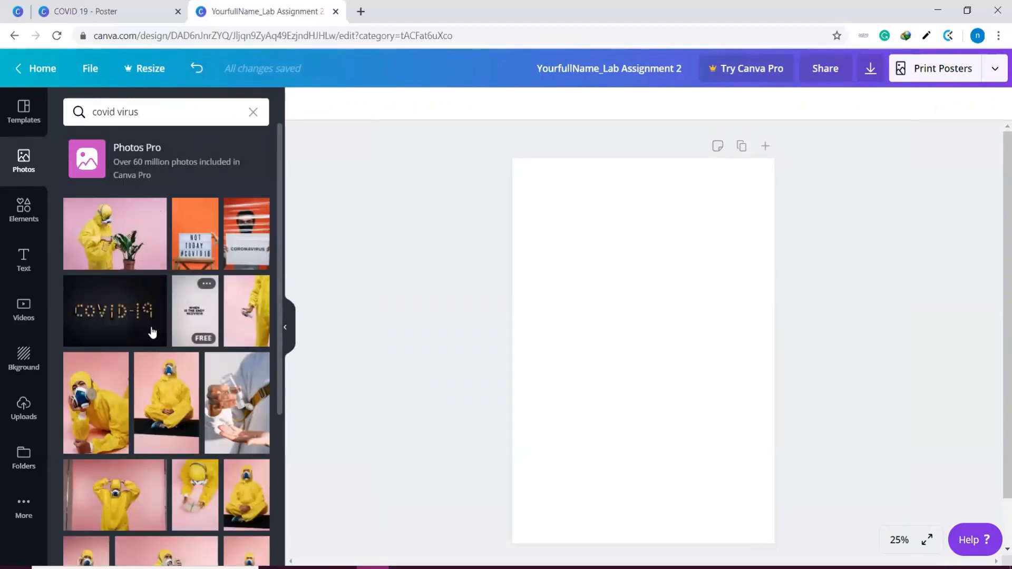
Try placing the black COVID-19 lettering photo on the page at a reduced size, and delete it
{"action": "left_click_drag", "start_coordinate": [122, 328], "coordinate": [614, 236]}
{"action": "left_click_drag", "start_coordinate": [745, 211], "coordinate": [700, 274]}
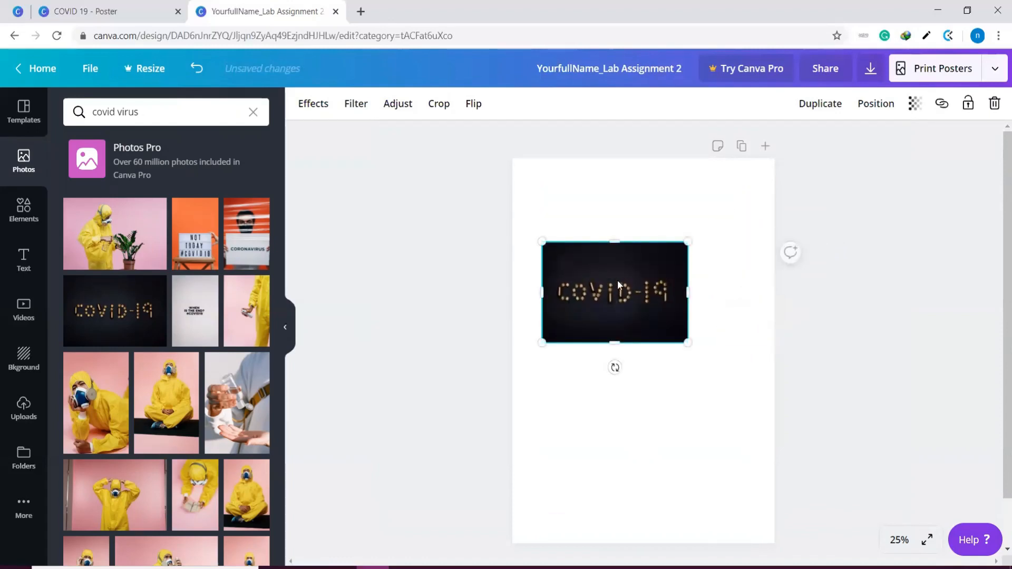
{"action": "key", "text": "Delete"}
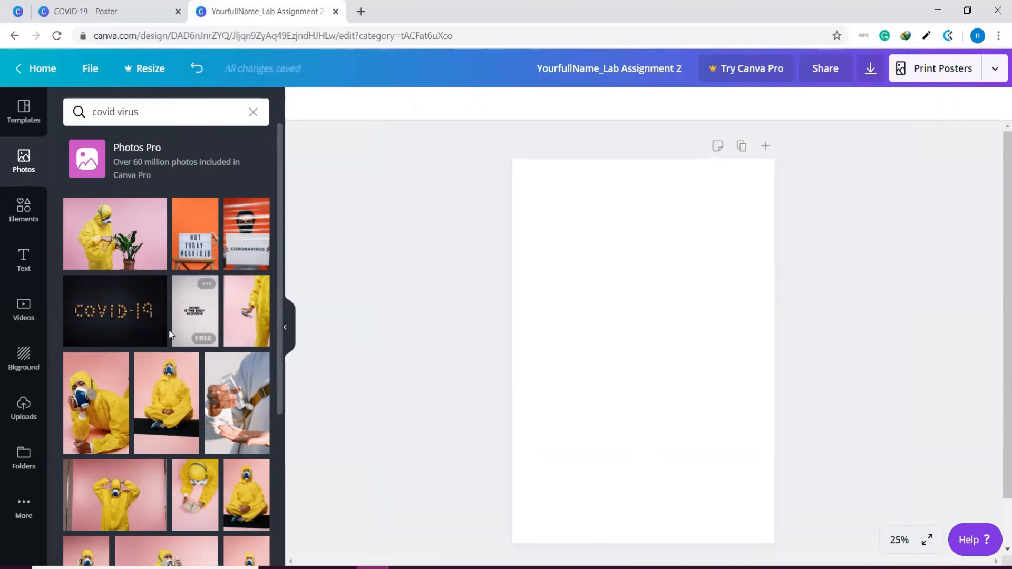
Add the black COVID-19 lettering photo, move it into the upper half of the page, and shrink it slightly
{"action": "left_click", "coordinate": [106, 295]}
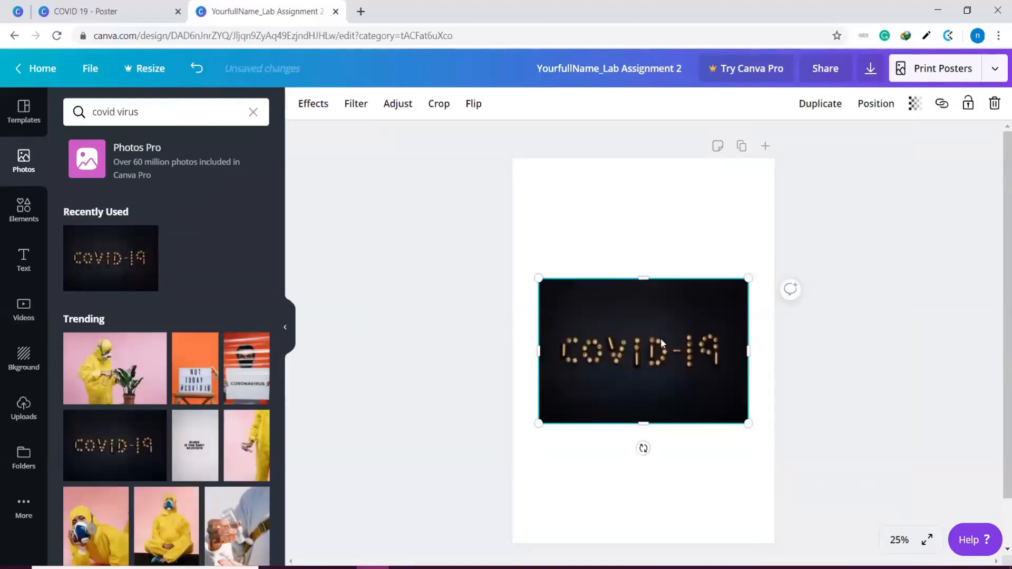
{"action": "left_click_drag", "start_coordinate": [659, 315], "coordinate": [698, 224]}
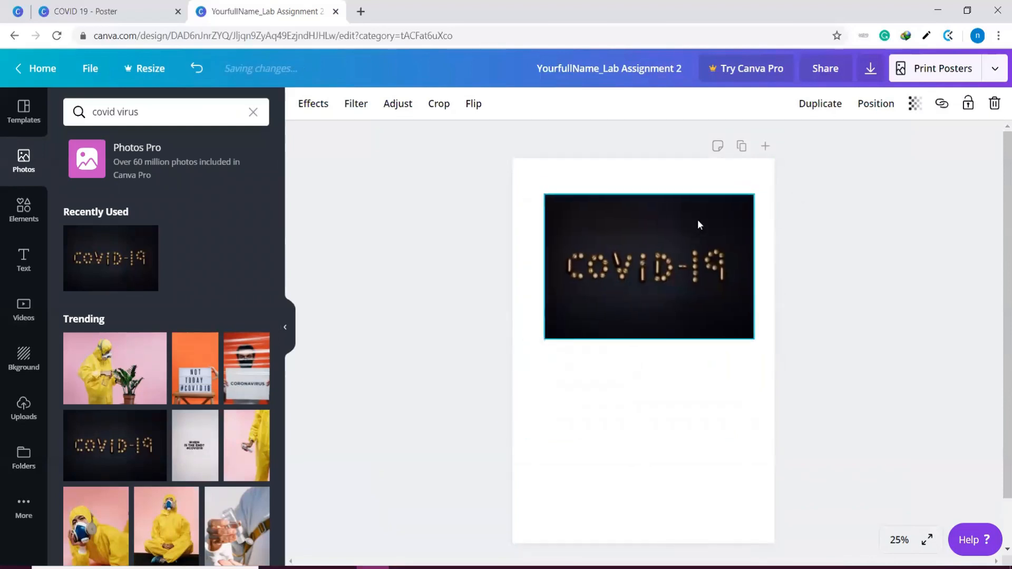
{"action": "left_click_drag", "start_coordinate": [753, 193], "coordinate": [735, 209]}
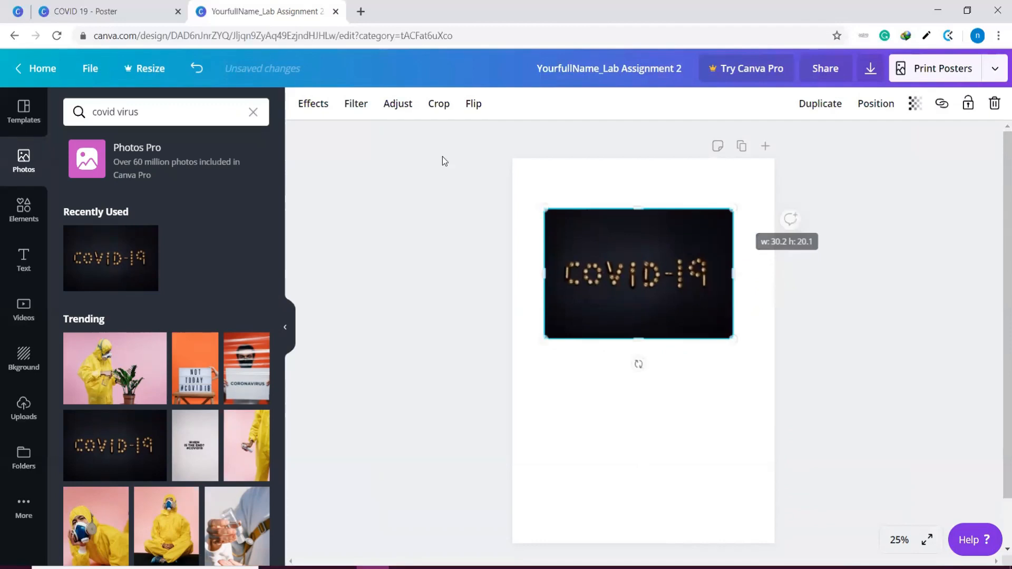
Look over the image effects available for the COVID-19 photo, including the details of Color Mix
{"action": "left_click", "coordinate": [316, 104]}
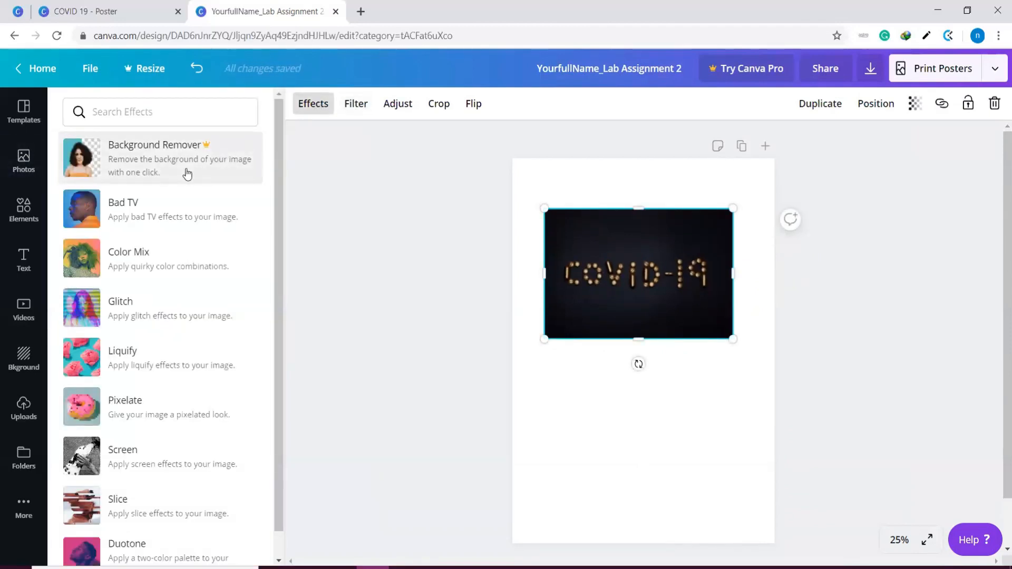
{"action": "left_click", "coordinate": [153, 269]}
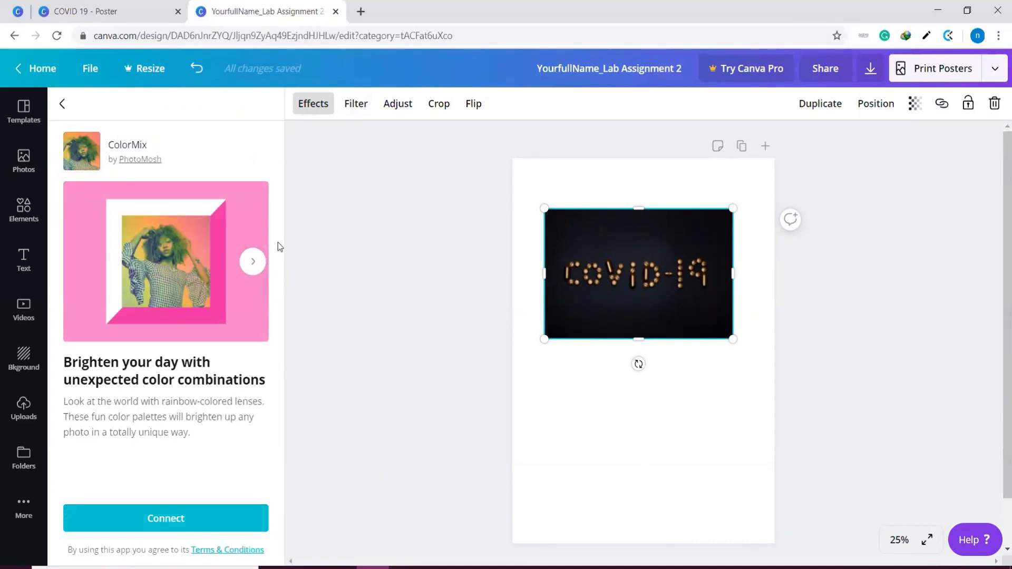
{"action": "left_click", "coordinate": [63, 103]}
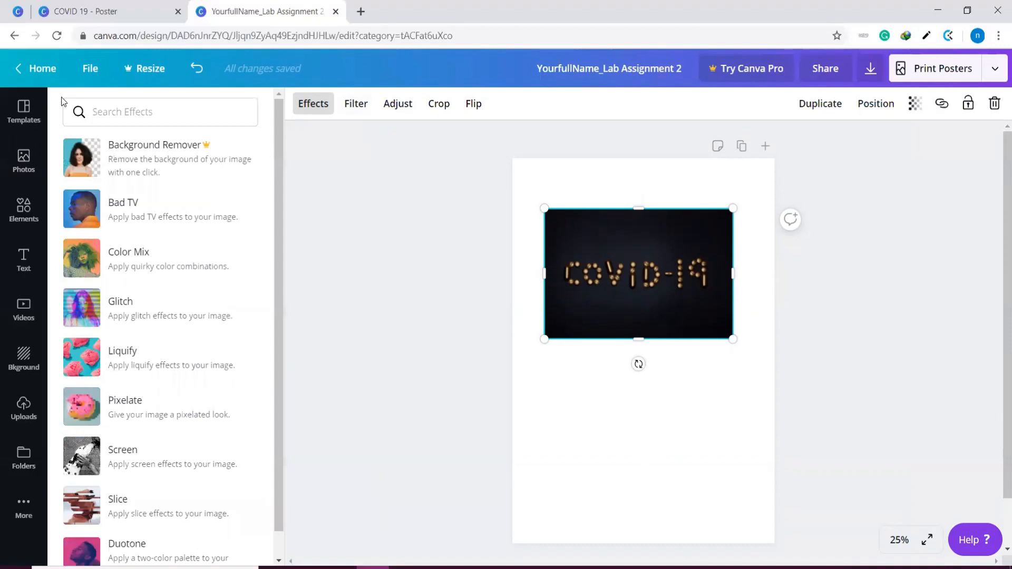
{"action": "scroll", "coordinate": [196, 375], "scroll_direction": "down", "scroll_amount": 1}
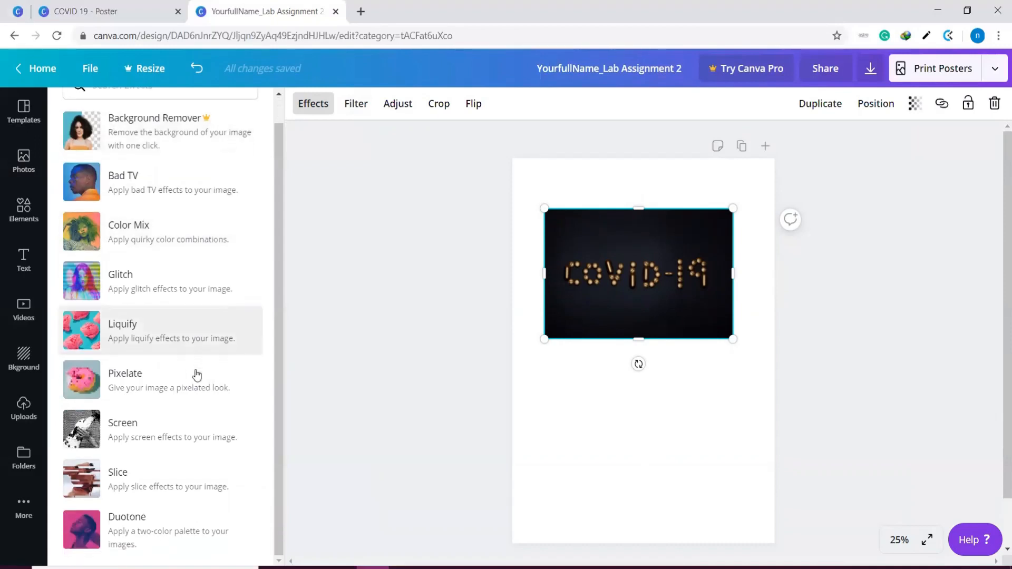
{"action": "scroll", "coordinate": [196, 375], "scroll_direction": "up", "scroll_amount": 1}
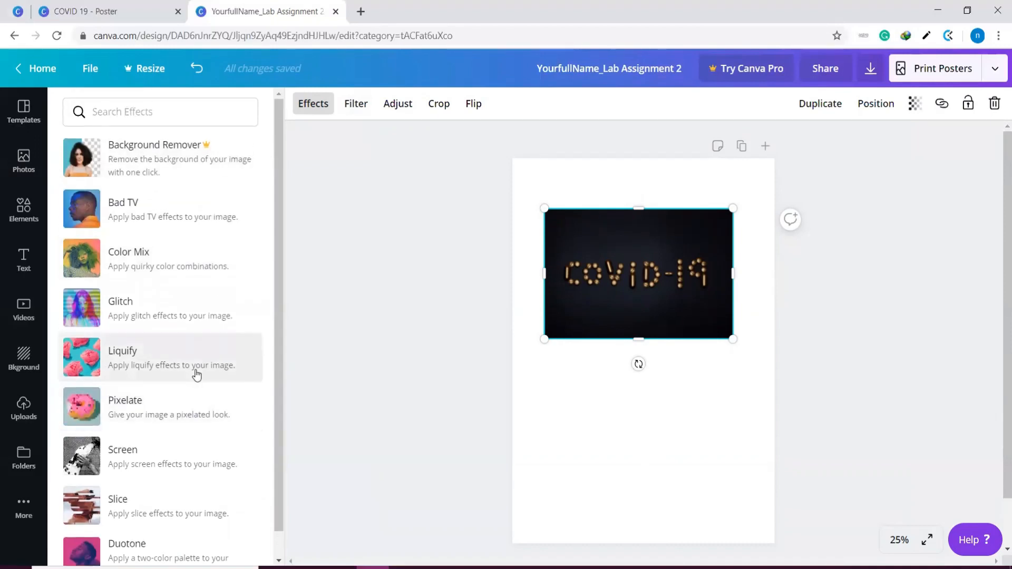
Try the Epic, Festive, Summer and Selfie filters on the photo, reset it to None, and view the image adjustments
{"action": "left_click", "coordinate": [349, 107]}
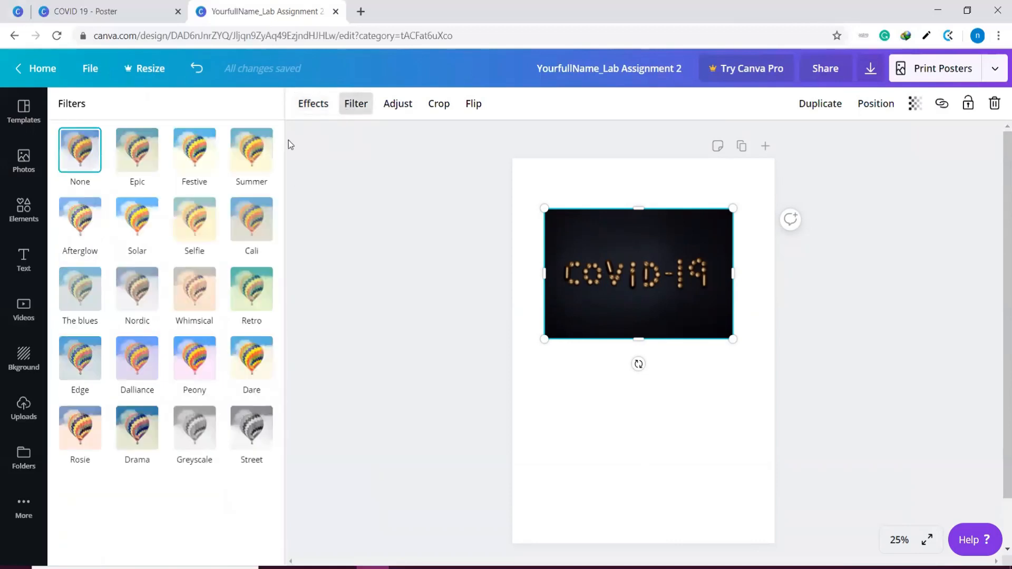
{"action": "left_click", "coordinate": [145, 163]}
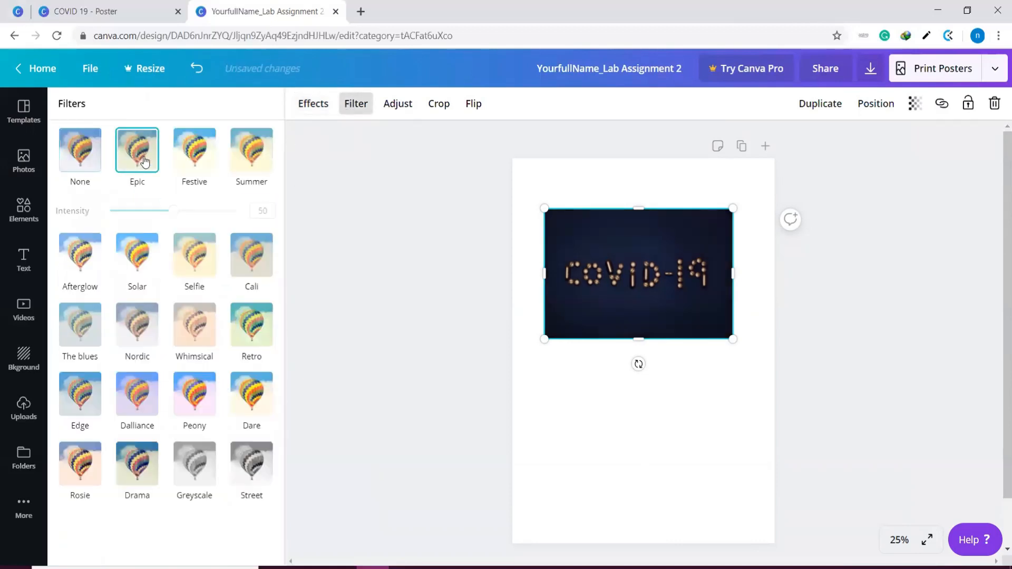
{"action": "left_click", "coordinate": [194, 168]}
{"action": "left_click", "coordinate": [250, 174]}
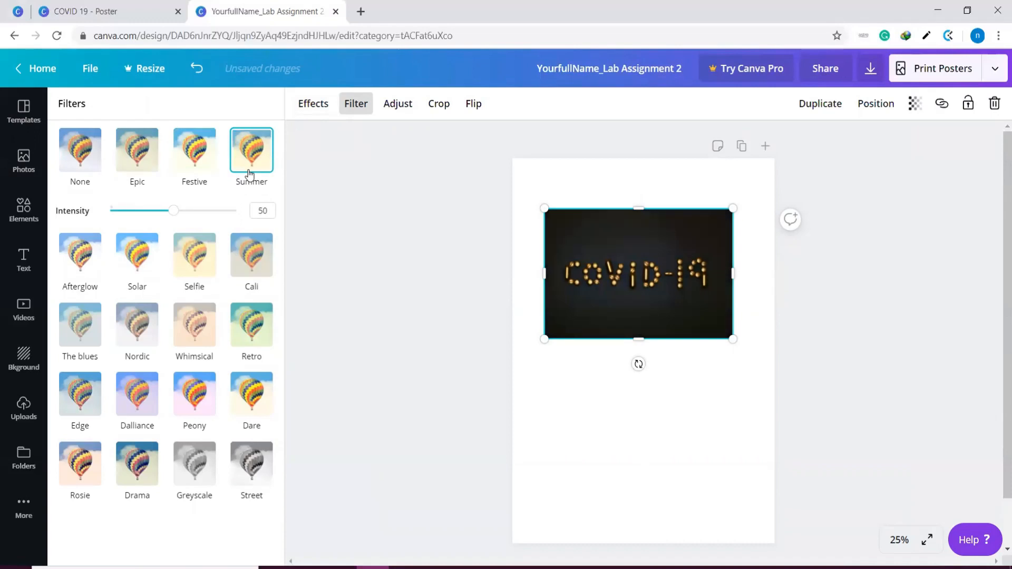
{"action": "left_click", "coordinate": [204, 269]}
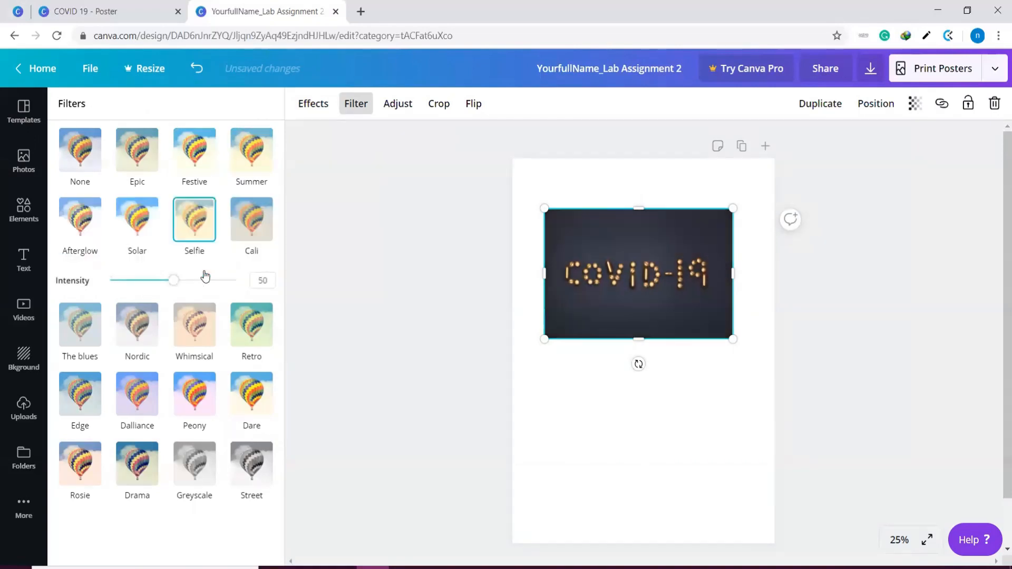
{"action": "left_click", "coordinate": [77, 162]}
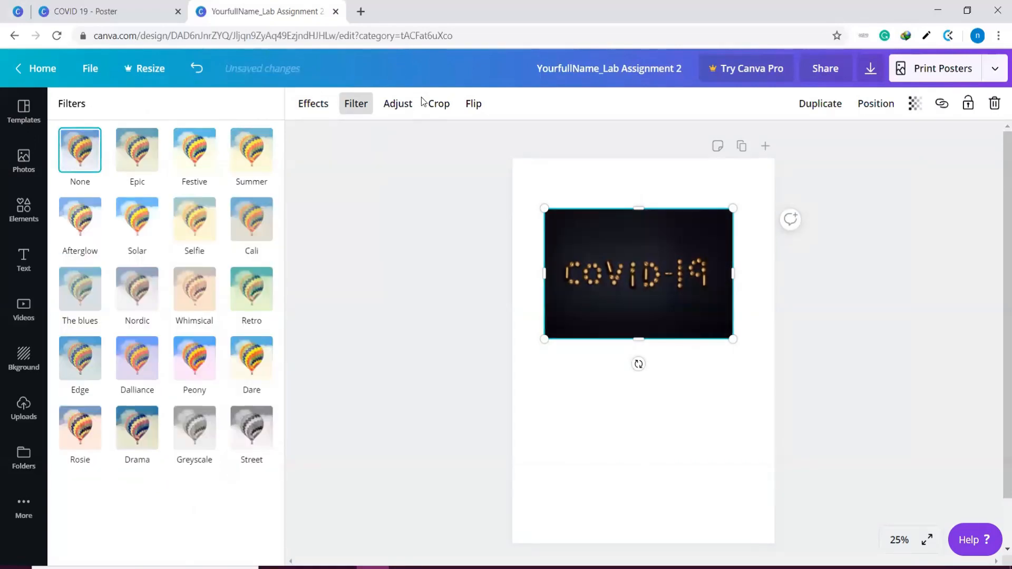
{"action": "left_click", "coordinate": [411, 109]}
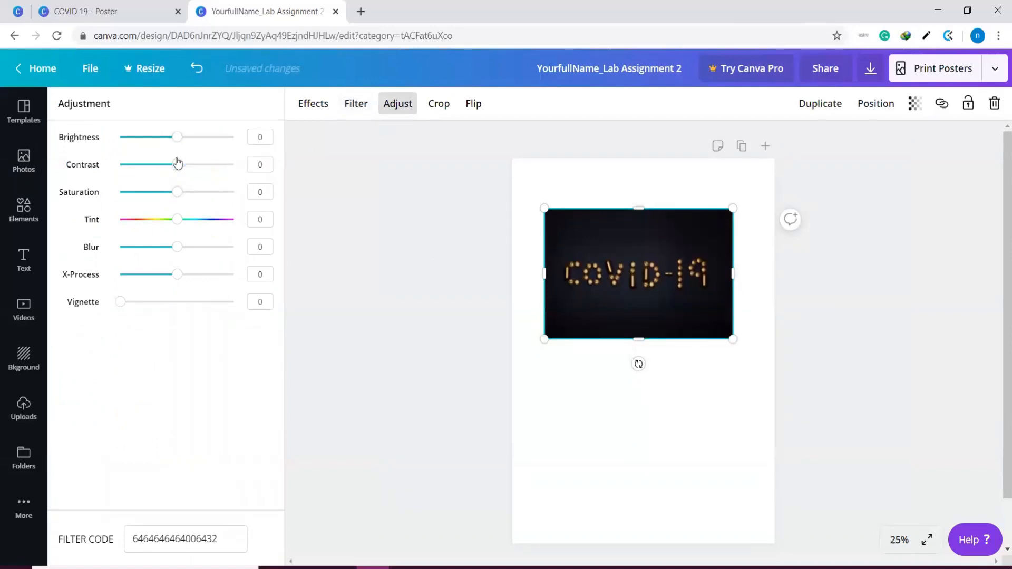
Crop the COVID-19 photo from opposite corners to a wide strip closely around the lettering
{"action": "left_click", "coordinate": [438, 105]}
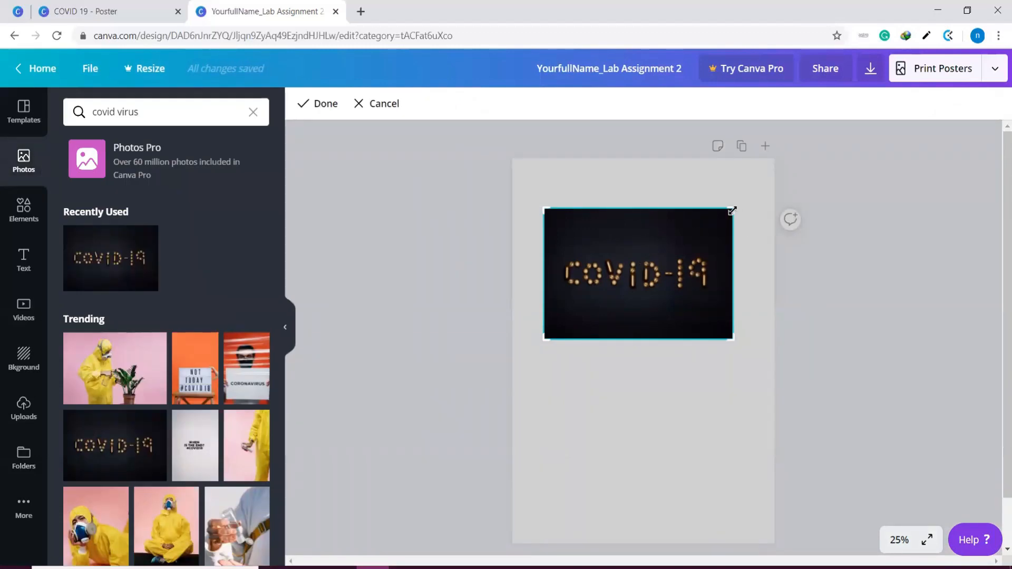
{"action": "left_click_drag", "start_coordinate": [732, 210], "coordinate": [717, 237]}
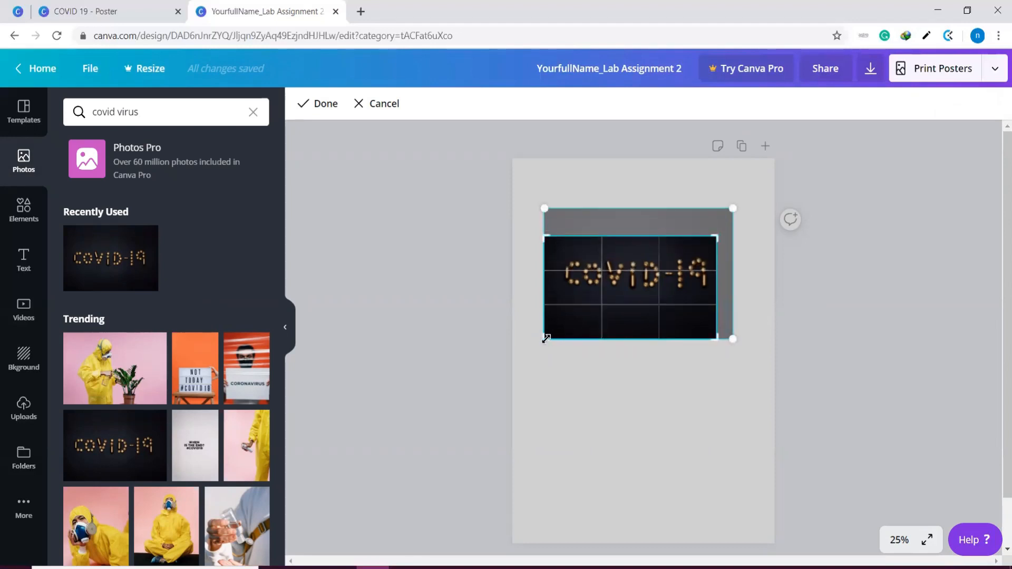
{"action": "left_click_drag", "start_coordinate": [545, 339], "coordinate": [553, 301]}
{"action": "left_click", "coordinate": [316, 102]}
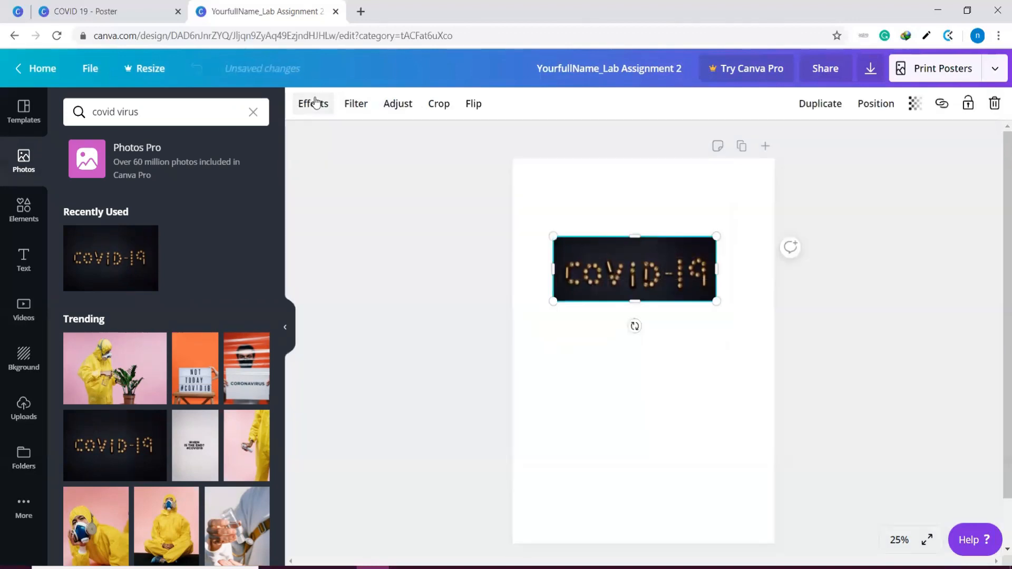
Move the cropped COVID-19 photo to the page's upper-left corner and widen it to span the full page width as a header
{"action": "left_click_drag", "start_coordinate": [662, 249], "coordinate": [624, 173]}
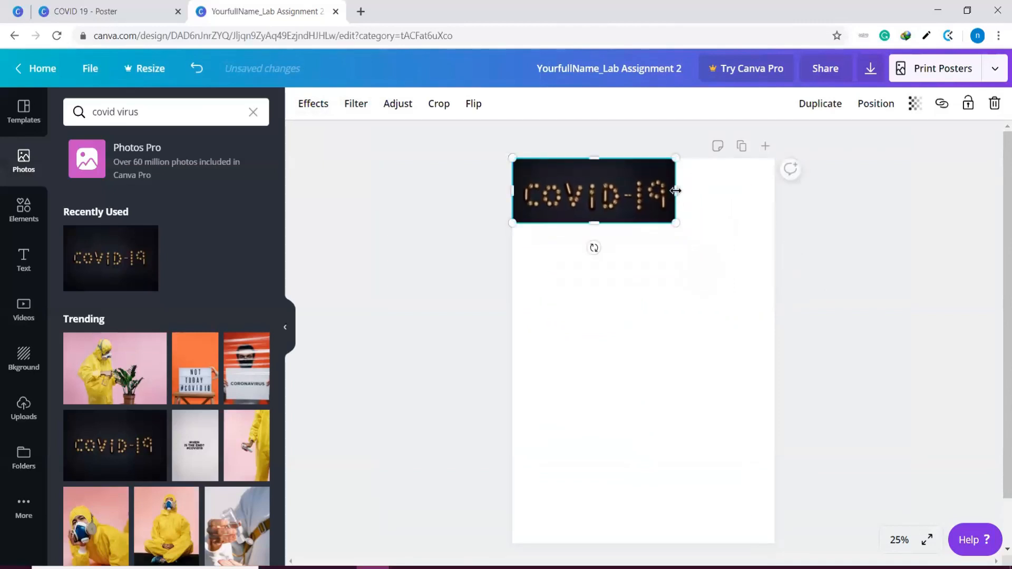
{"action": "left_click_drag", "start_coordinate": [690, 189], "coordinate": [776, 194]}
{"action": "left_click", "coordinate": [969, 296]}
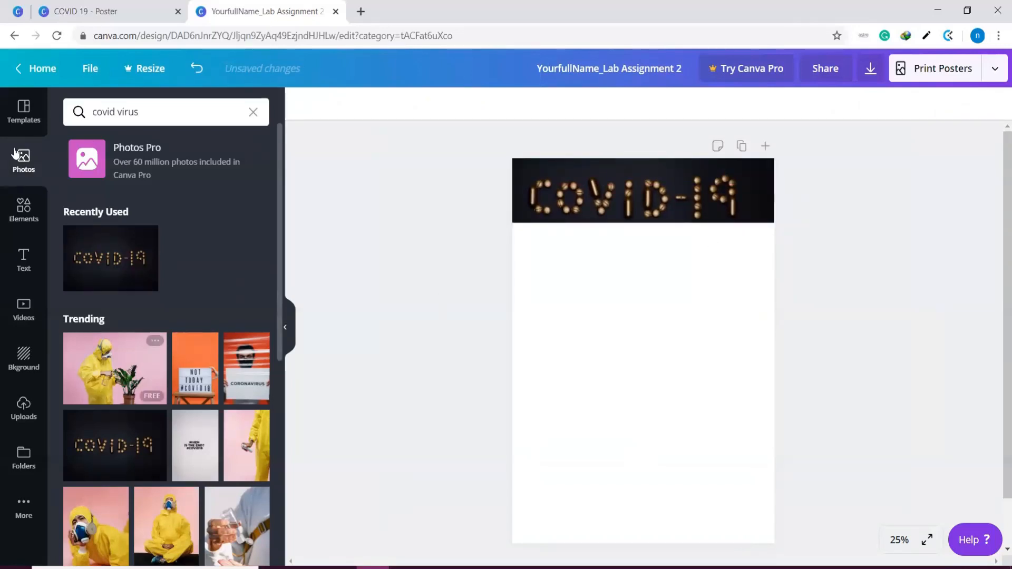
Browse the "covid virus" photo results for further free and Pro pictures that could suit the poster
{"action": "scroll", "coordinate": [105, 254], "scroll_direction": "down", "scroll_amount": 4}
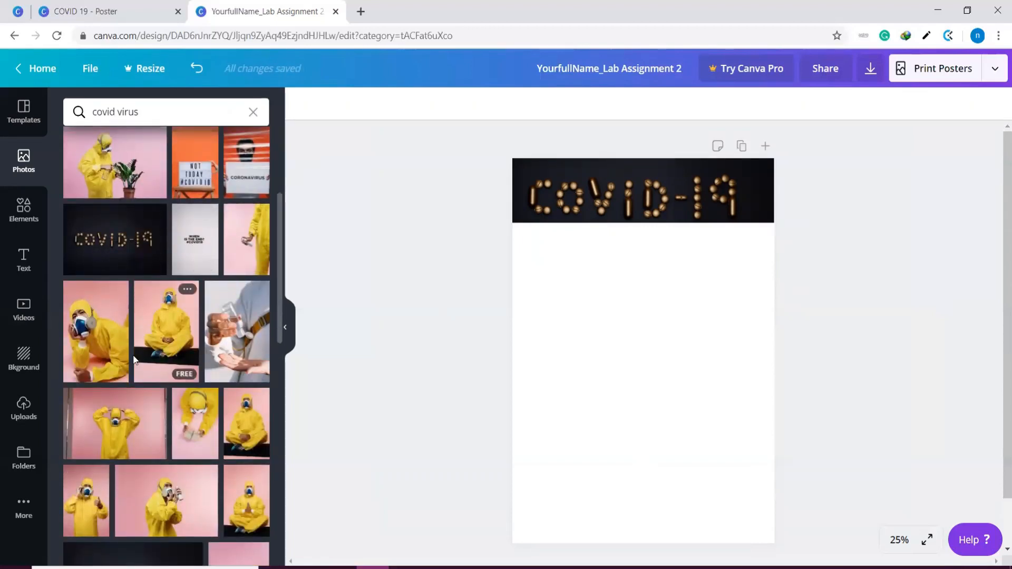
{"action": "scroll", "coordinate": [167, 478], "scroll_direction": "down", "scroll_amount": 7}
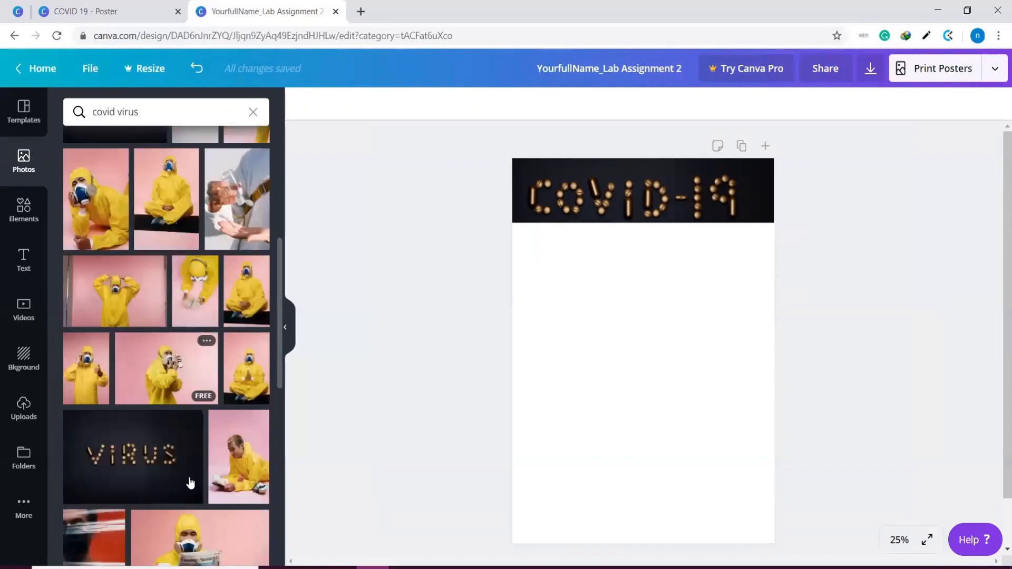
{"action": "scroll", "coordinate": [168, 469], "scroll_direction": "down", "scroll_amount": 2}
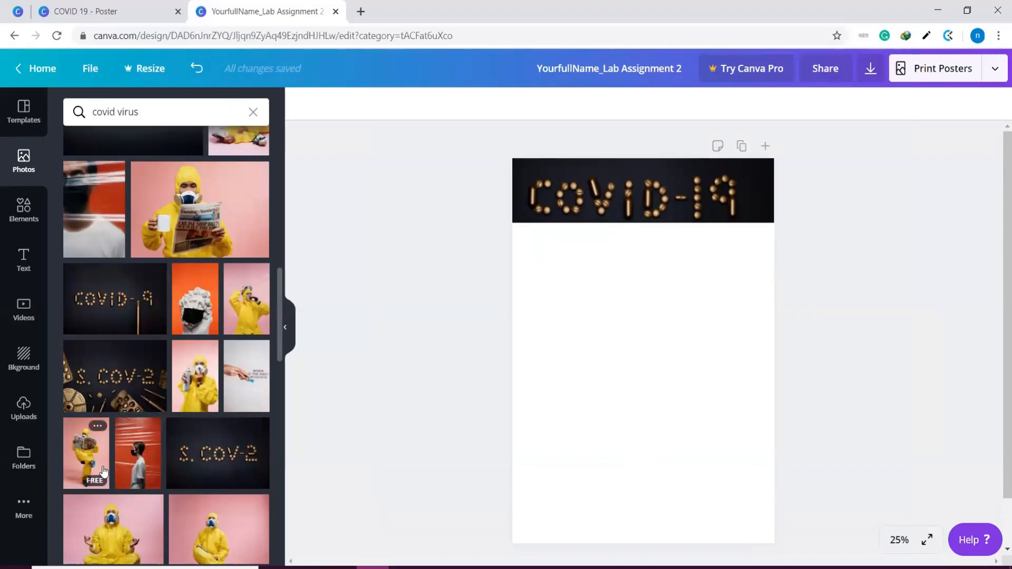
{"action": "scroll", "coordinate": [106, 467], "scroll_direction": "down", "scroll_amount": 4}
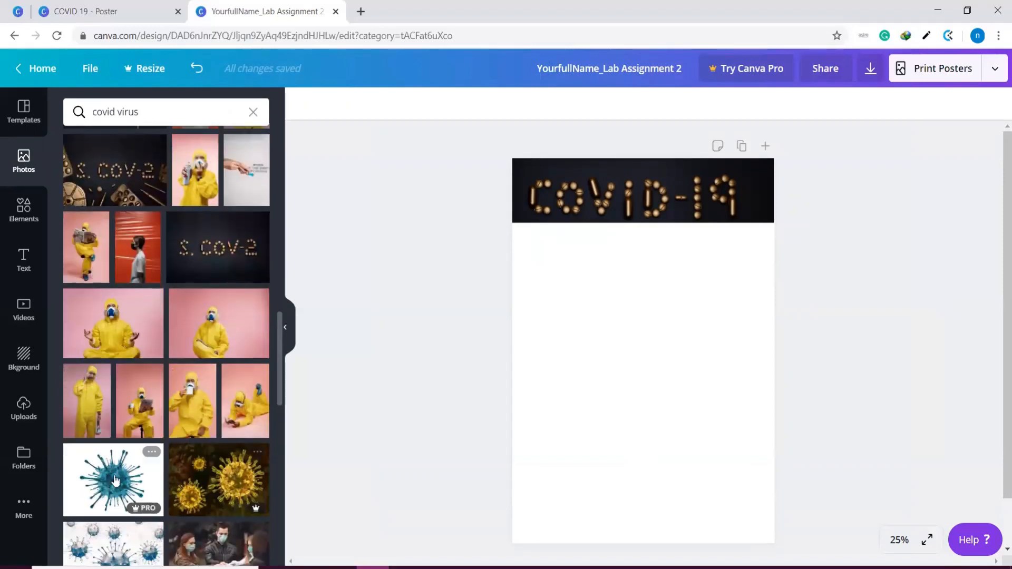
{"action": "scroll", "coordinate": [83, 431], "scroll_direction": "down", "scroll_amount": 4}
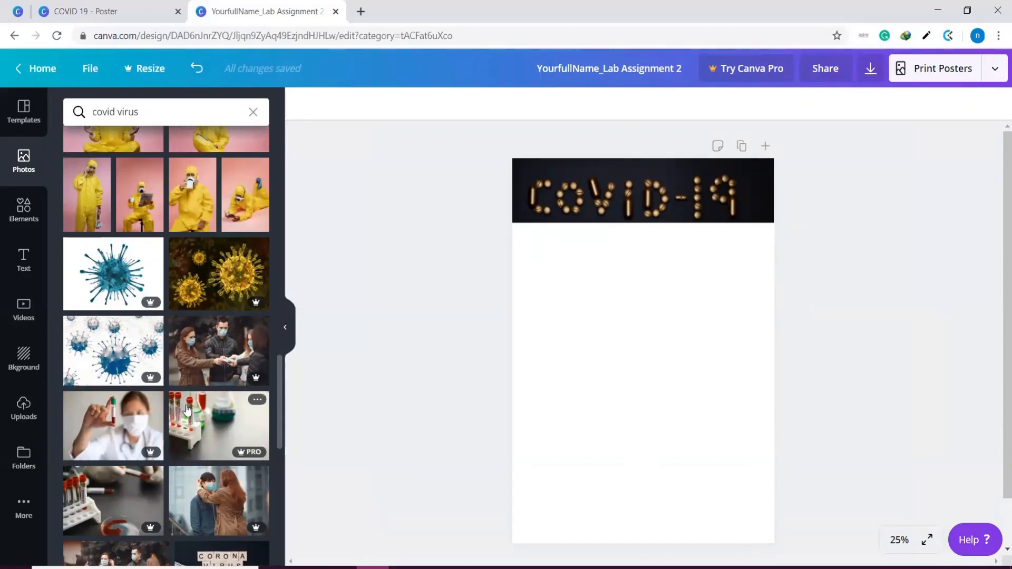
{"action": "scroll", "coordinate": [186, 410], "scroll_direction": "down", "scroll_amount": 8}
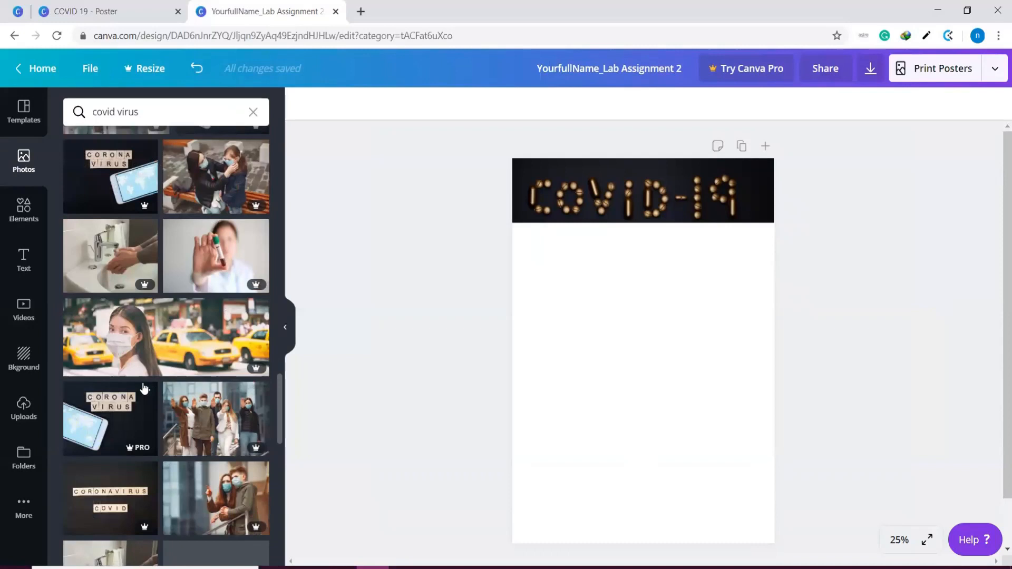
{"action": "scroll", "coordinate": [143, 386], "scroll_direction": "down", "scroll_amount": 5}
{"action": "scroll", "coordinate": [144, 386], "scroll_direction": "down", "scroll_amount": 6}
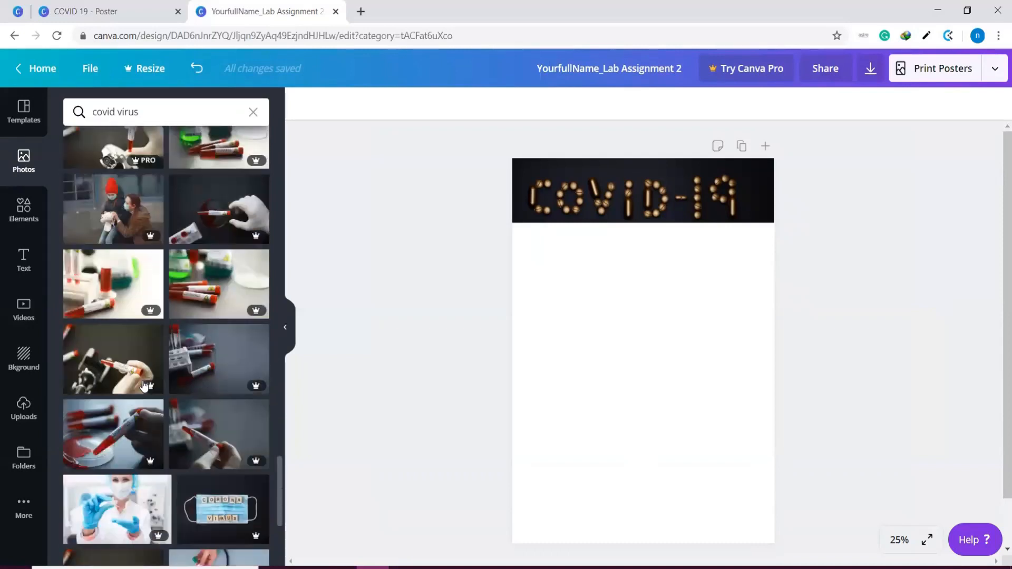
{"action": "scroll", "coordinate": [146, 363], "scroll_direction": "up", "scroll_amount": 20}
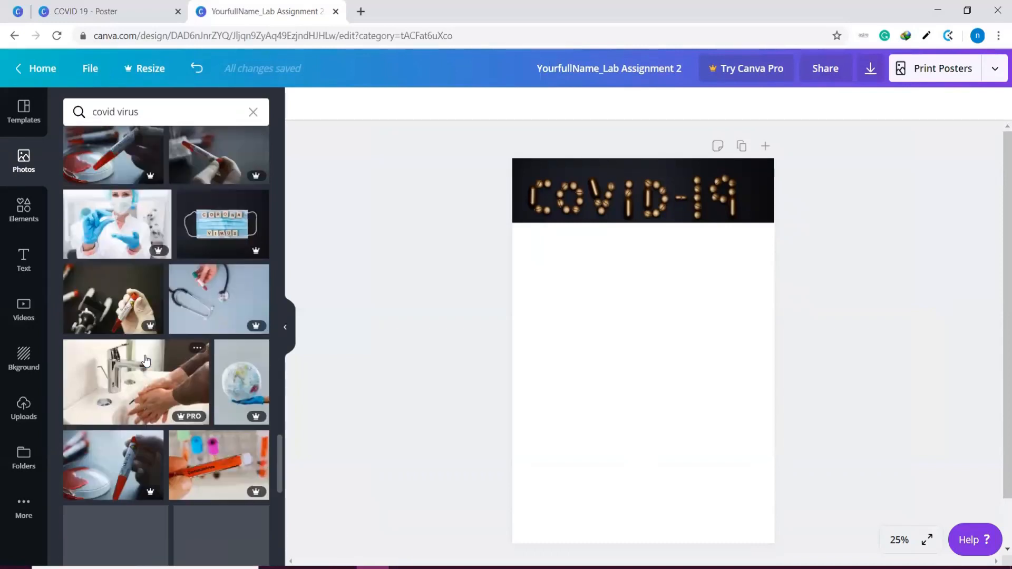
{"action": "scroll", "coordinate": [146, 361], "scroll_direction": "up", "scroll_amount": 5}
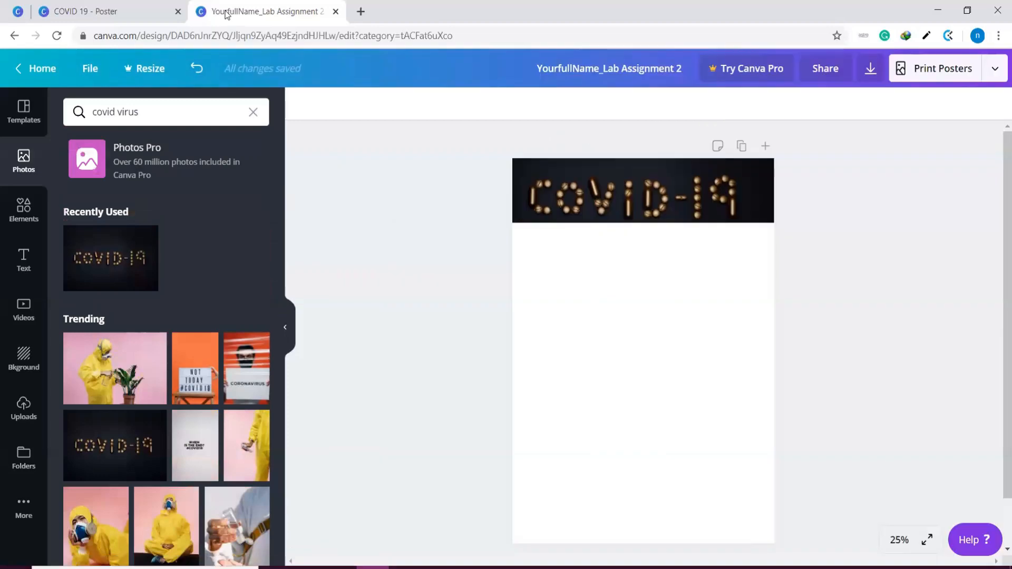
Search Google for "coronavirus picture png" in a new browser tab and show the image results
{"action": "left_click_drag", "start_coordinate": [512, 42], "coordinate": [522, 1]}
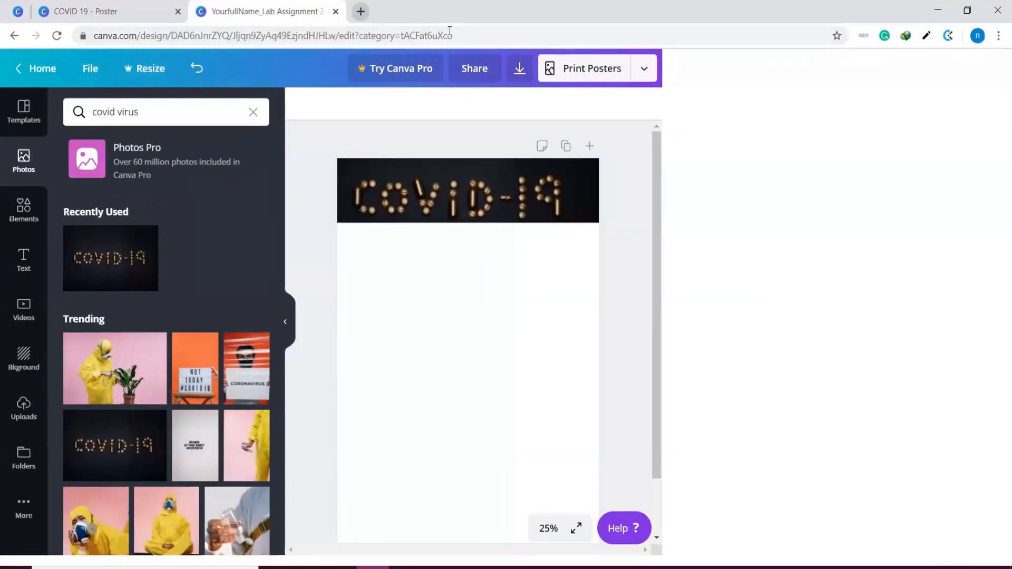
{"action": "key", "text": "ctrl+t"}
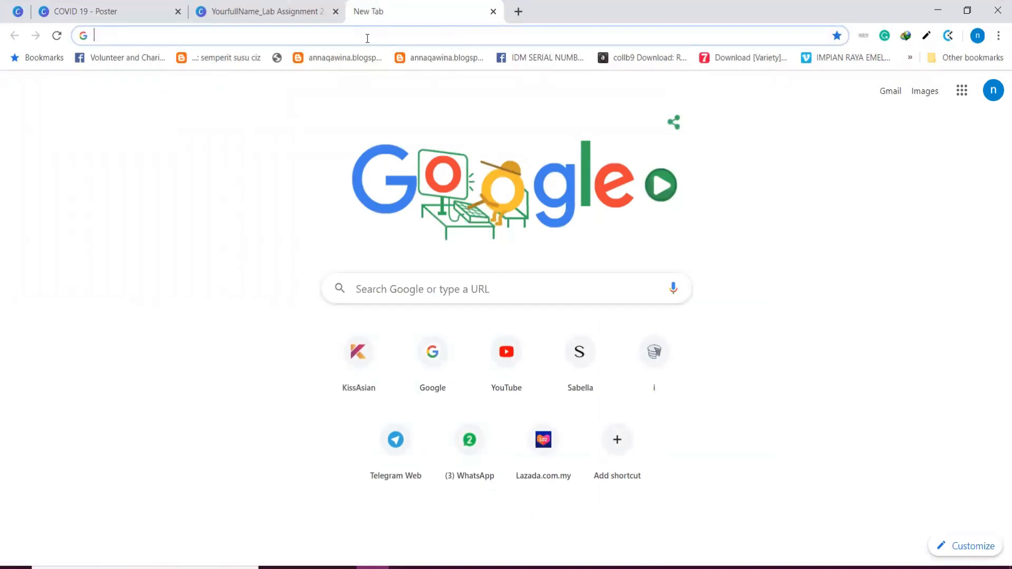
{"action": "type", "text": "coro"}
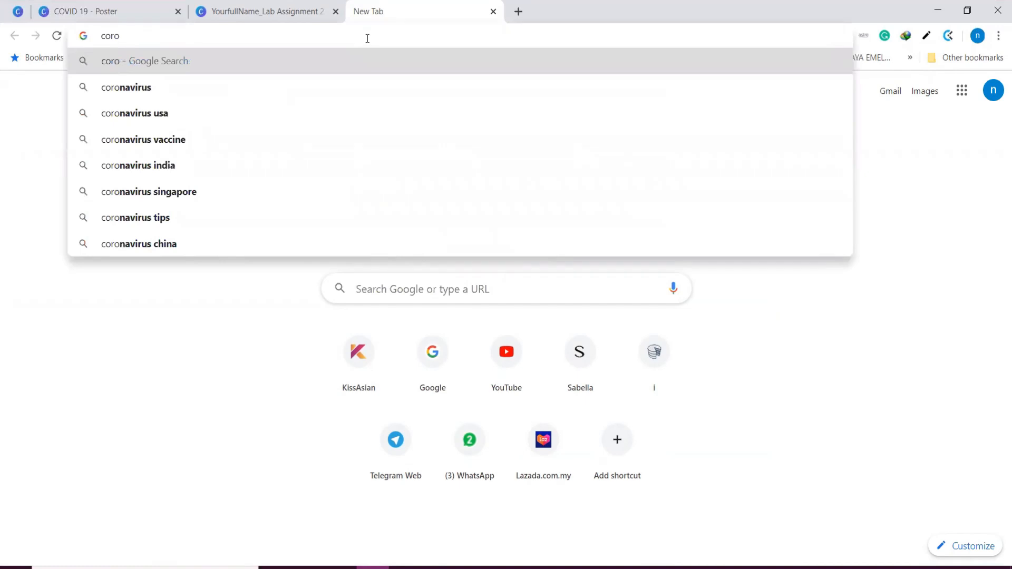
{"action": "type", "text": "nav"}
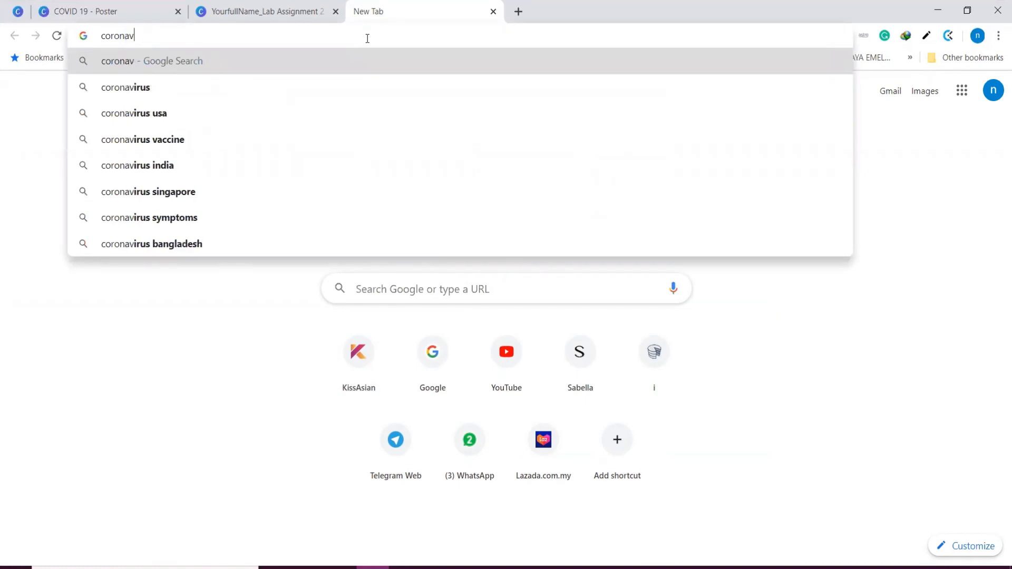
{"action": "type", "text": "irus pictre"}
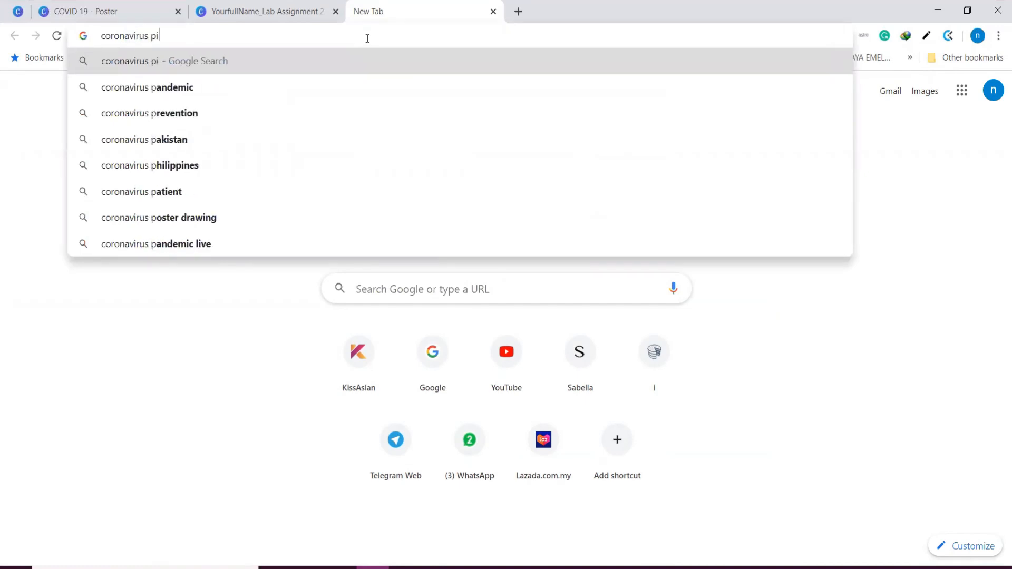
{"action": "key", "text": "BackSpace"}
{"action": "key", "text": "BackSpace"}
{"action": "key", "text": "BackSpace"}
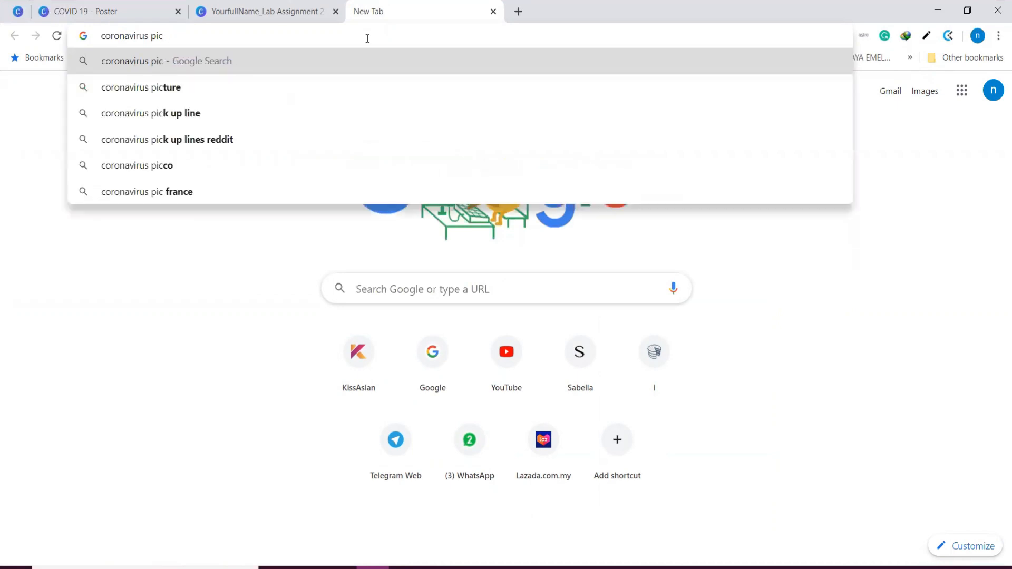
{"action": "type", "text": "ture png"}
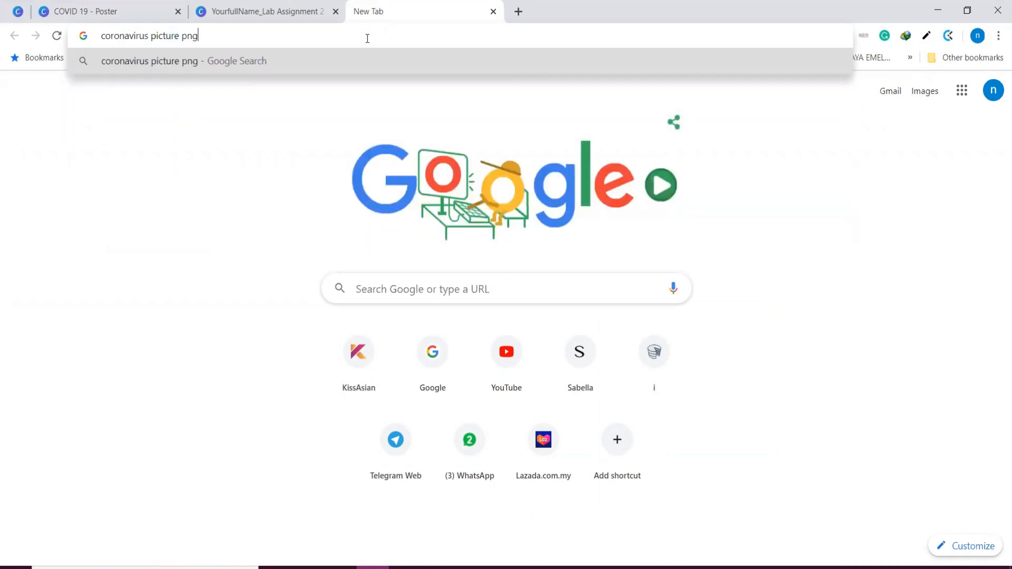
{"action": "key", "text": "Return"}
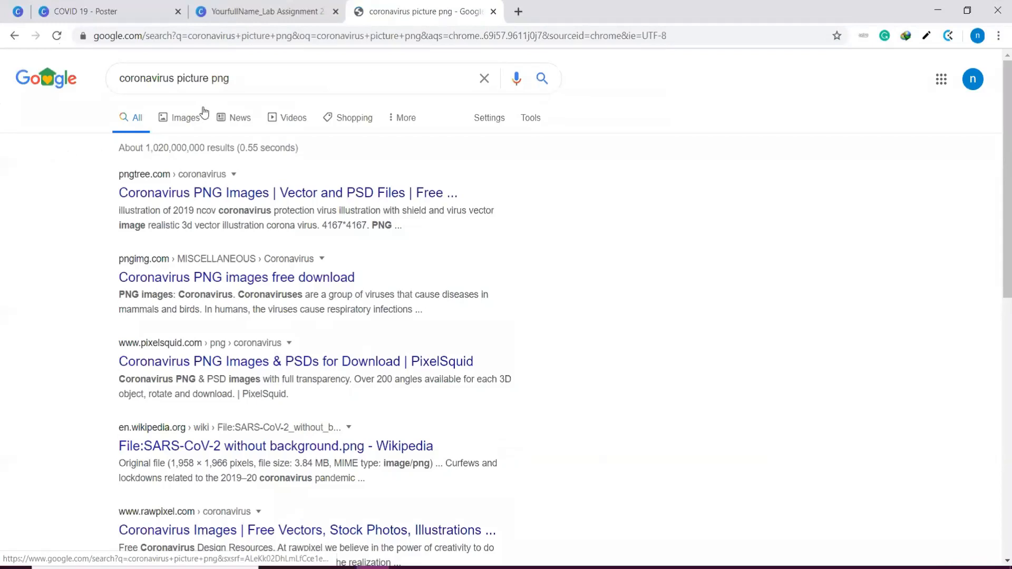
{"action": "left_click", "coordinate": [196, 119]}
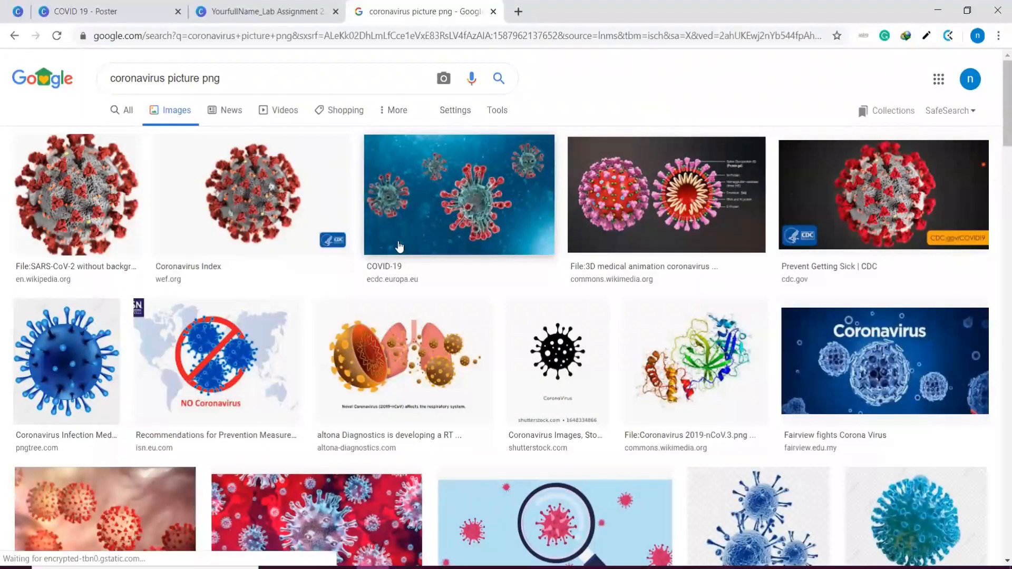
Save the blue-green coronavirus image from pngtree.com to the computer and check the downloaded file in the photo viewer
{"action": "scroll", "coordinate": [414, 243], "scroll_direction": "down", "scroll_amount": 3}
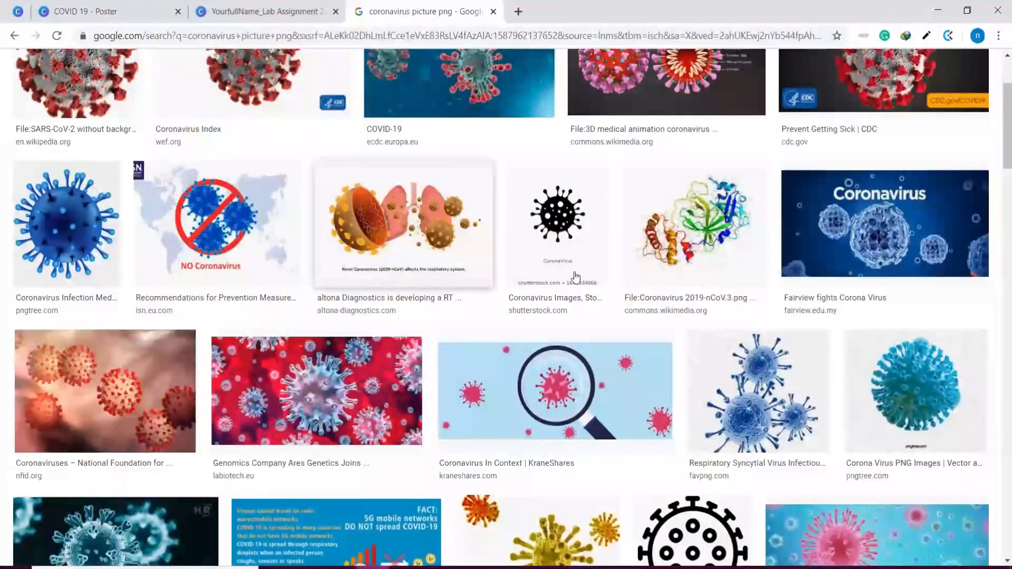
{"action": "left_click", "coordinate": [916, 371]}
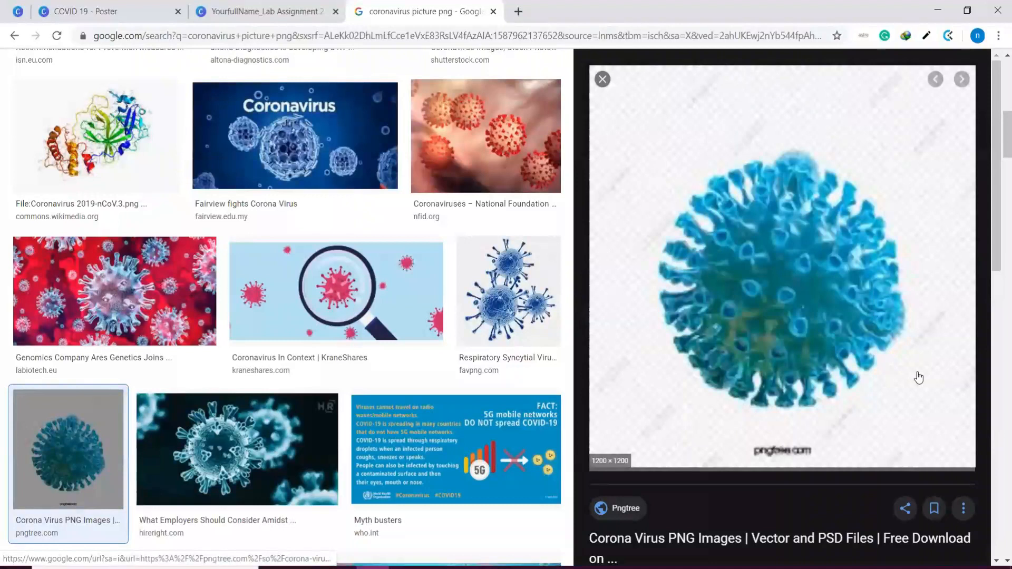
{"action": "right_click", "coordinate": [784, 304]}
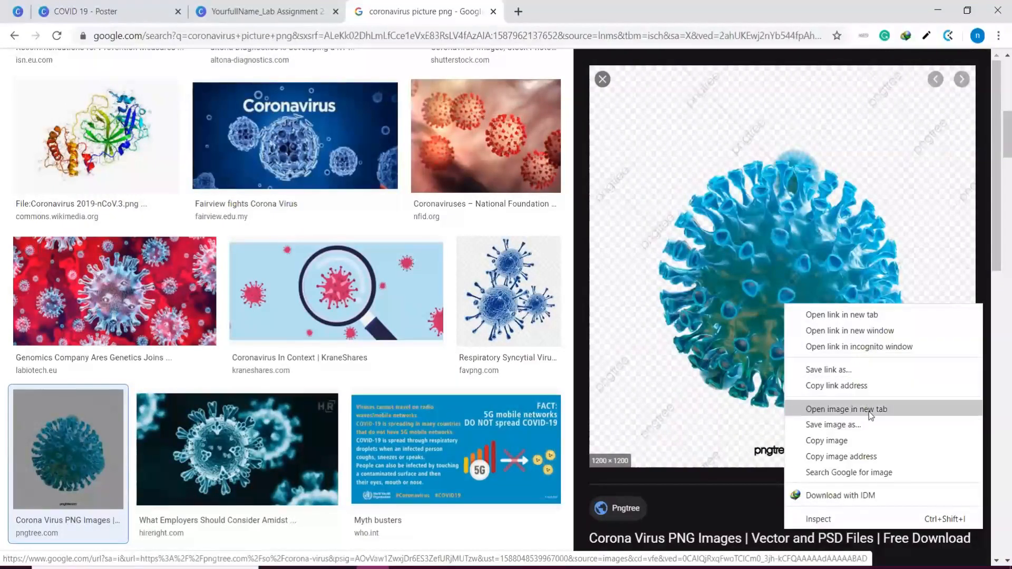
{"action": "left_click", "coordinate": [867, 425]}
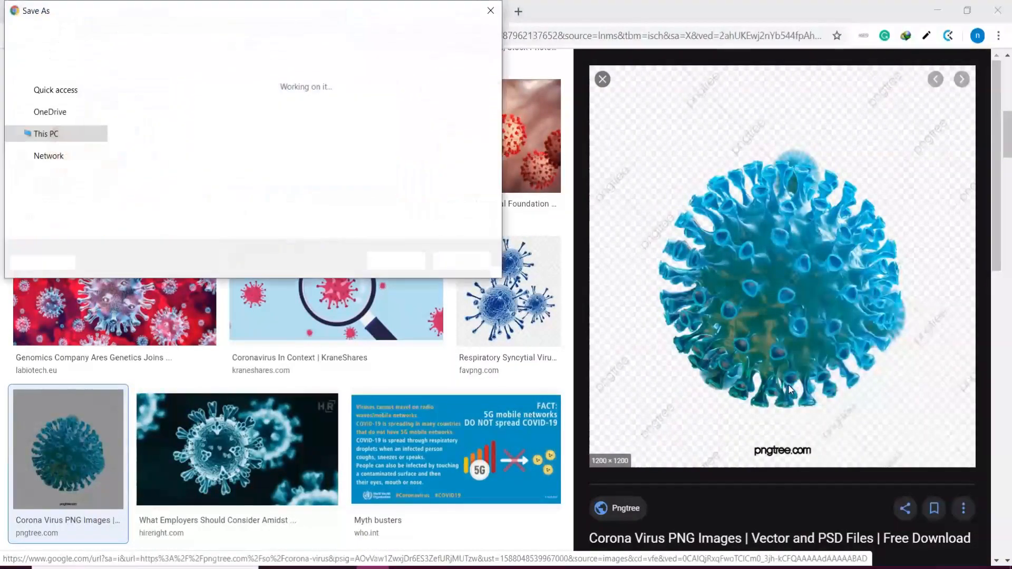
{"action": "left_click", "coordinate": [396, 261]}
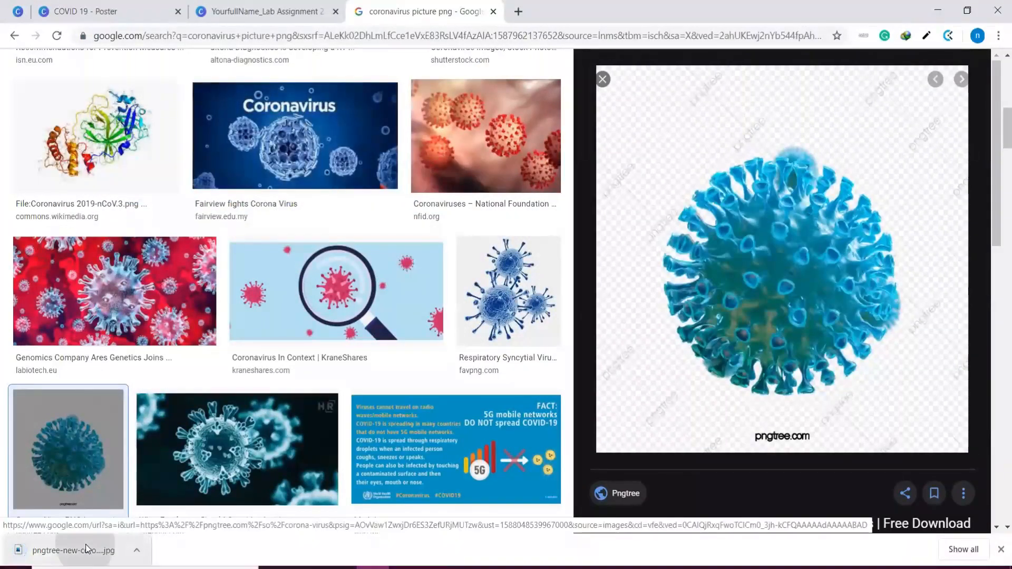
{"action": "left_click", "coordinate": [87, 548]}
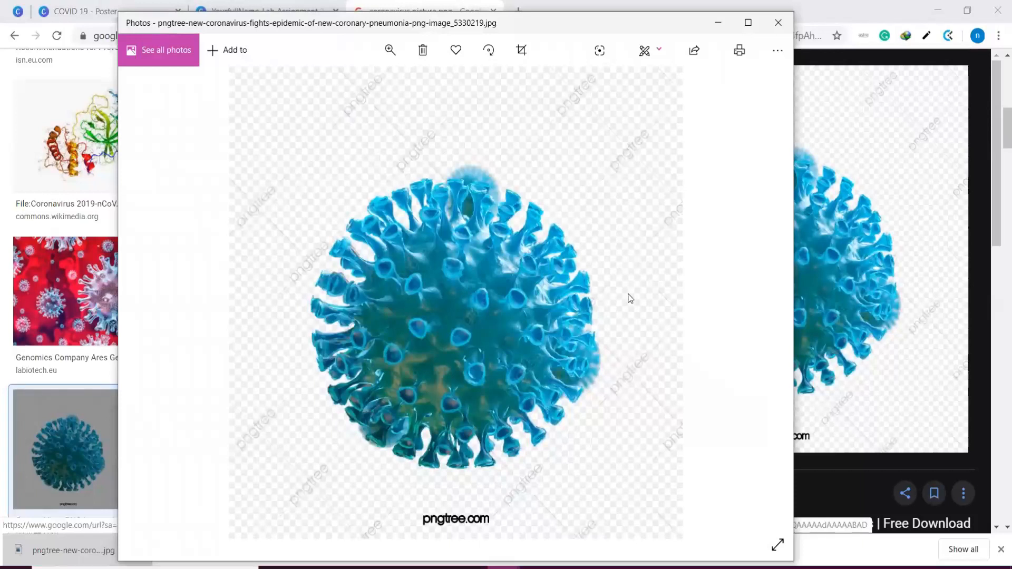
{"action": "left_click", "coordinate": [778, 22]}
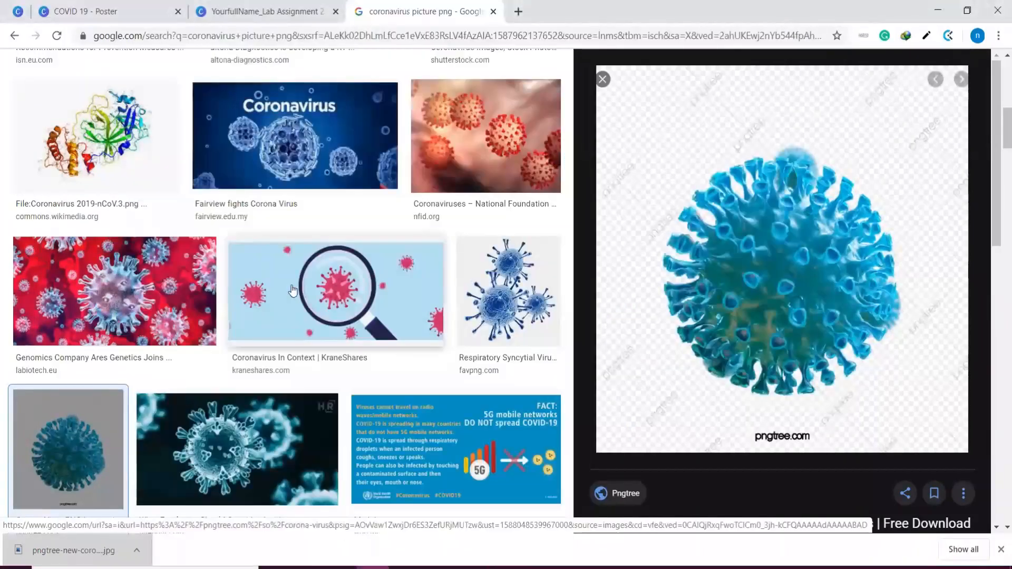
Switch back to the Lab Assignment 2 design in Canva and show the full Coronavirus collection of elements
{"action": "scroll", "coordinate": [237, 279], "scroll_direction": "down", "scroll_amount": 2}
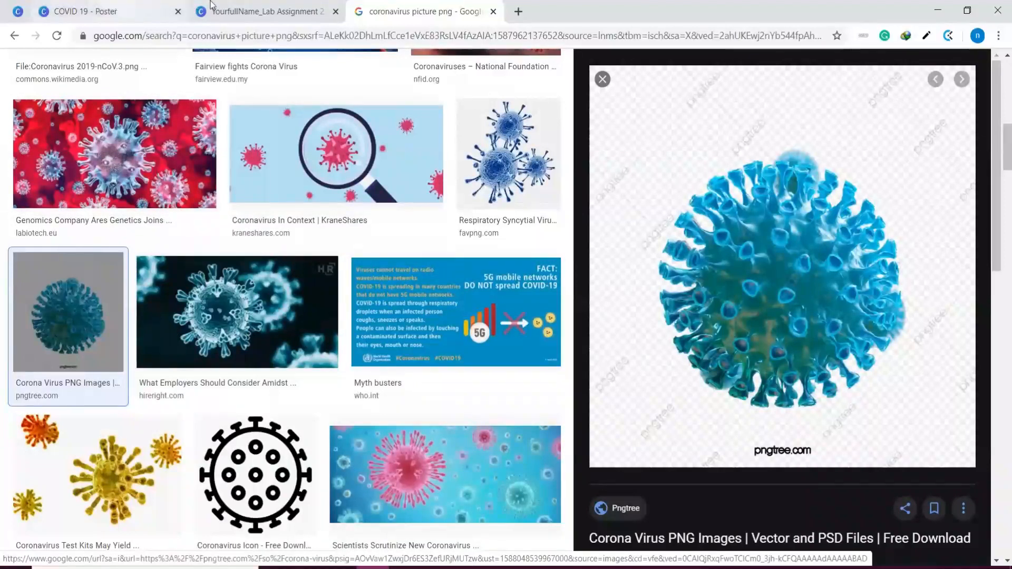
{"action": "left_click", "coordinate": [248, 1]}
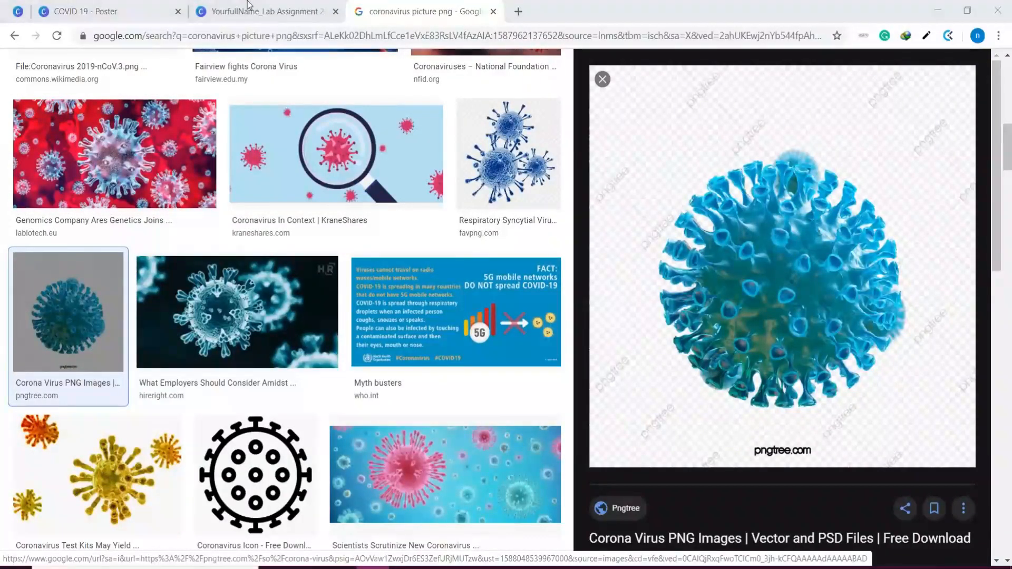
{"action": "left_click", "coordinate": [247, 7]}
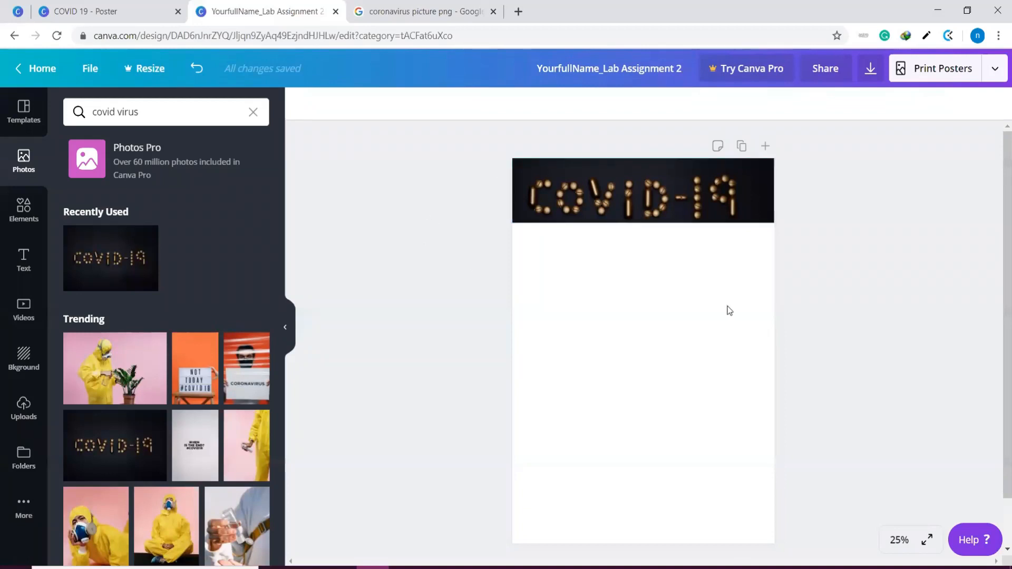
{"action": "left_click", "coordinate": [23, 209]}
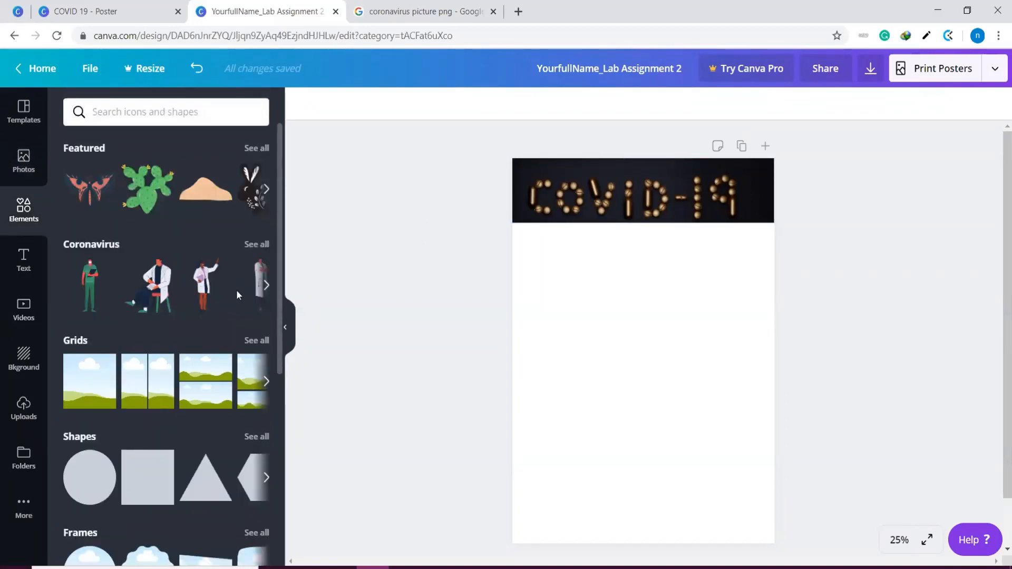
{"action": "scroll", "coordinate": [236, 290], "scroll_direction": "down", "scroll_amount": 8}
{"action": "scroll", "coordinate": [236, 290], "scroll_direction": "up", "scroll_amount": 10}
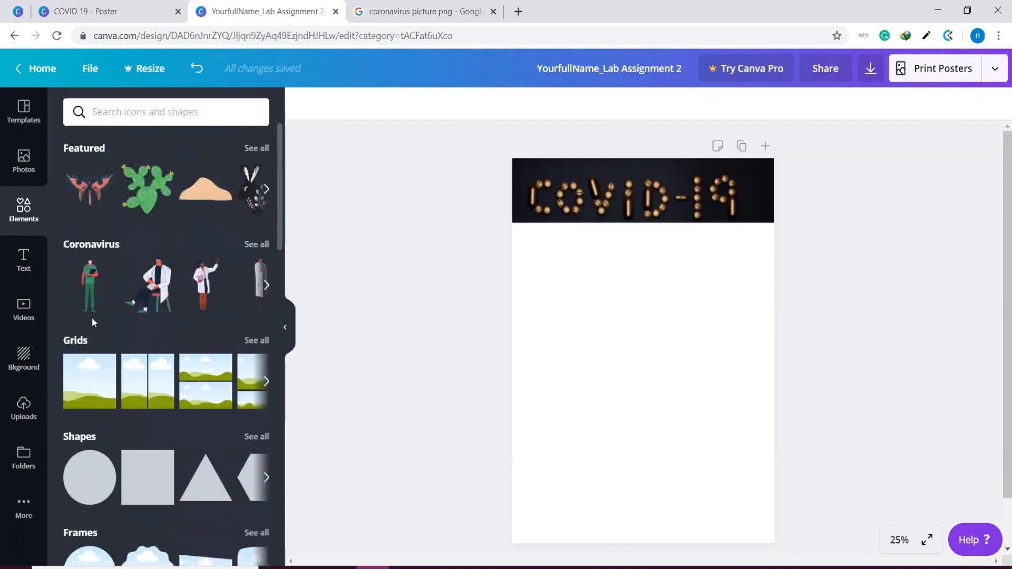
{"action": "scroll", "coordinate": [131, 389], "scroll_direction": "down", "scroll_amount": 6}
{"action": "scroll", "coordinate": [133, 382], "scroll_direction": "up", "scroll_amount": 6}
{"action": "left_click", "coordinate": [258, 245]}
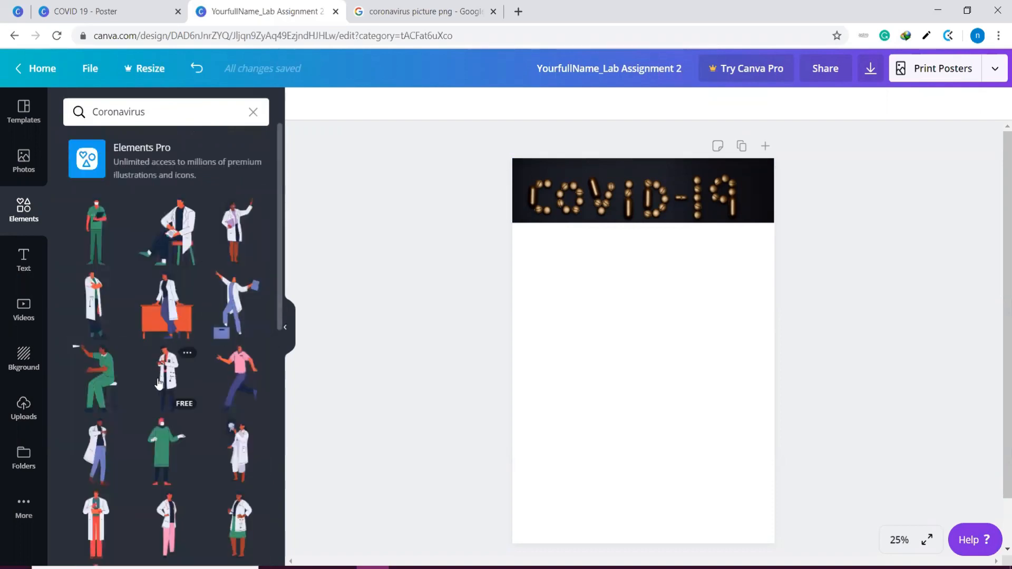
Add the orange and green molecule illustration to the poster, shrink it to about half size and position it below the COVID-19 header
{"action": "scroll", "coordinate": [159, 384], "scroll_direction": "down", "scroll_amount": 10}
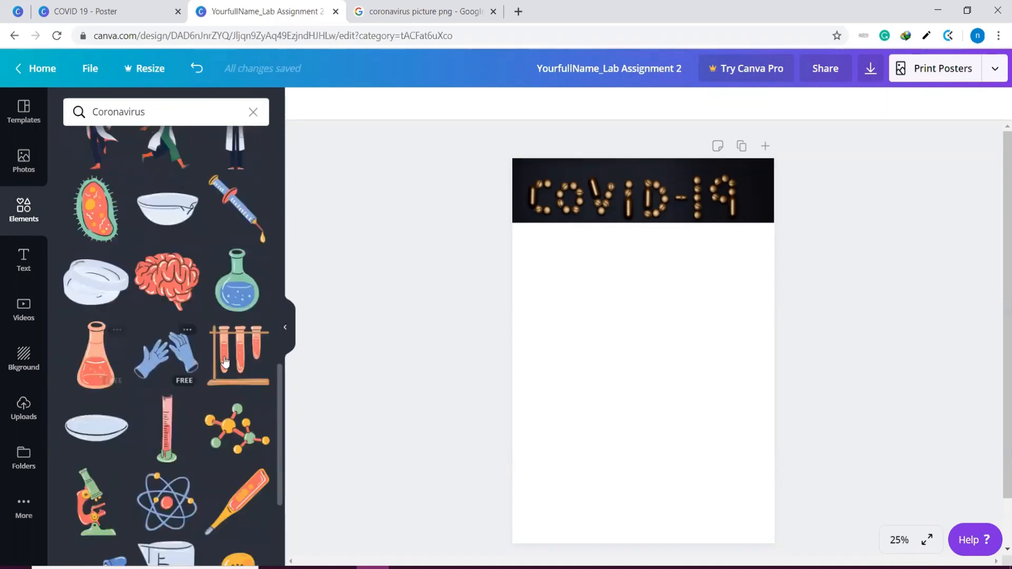
{"action": "scroll", "coordinate": [227, 364], "scroll_direction": "down", "scroll_amount": 1}
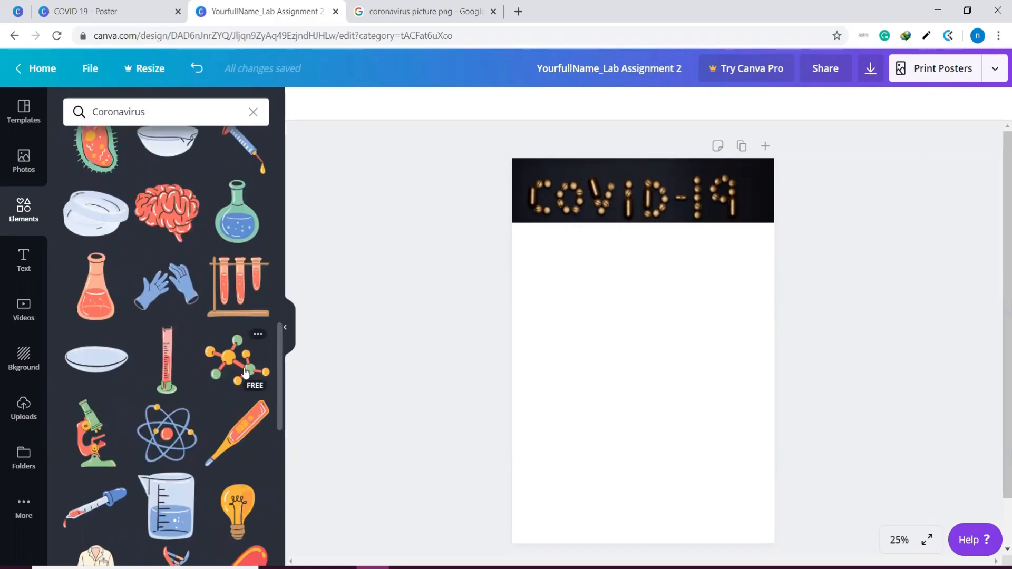
{"action": "left_click_drag", "start_coordinate": [230, 363], "coordinate": [648, 210]}
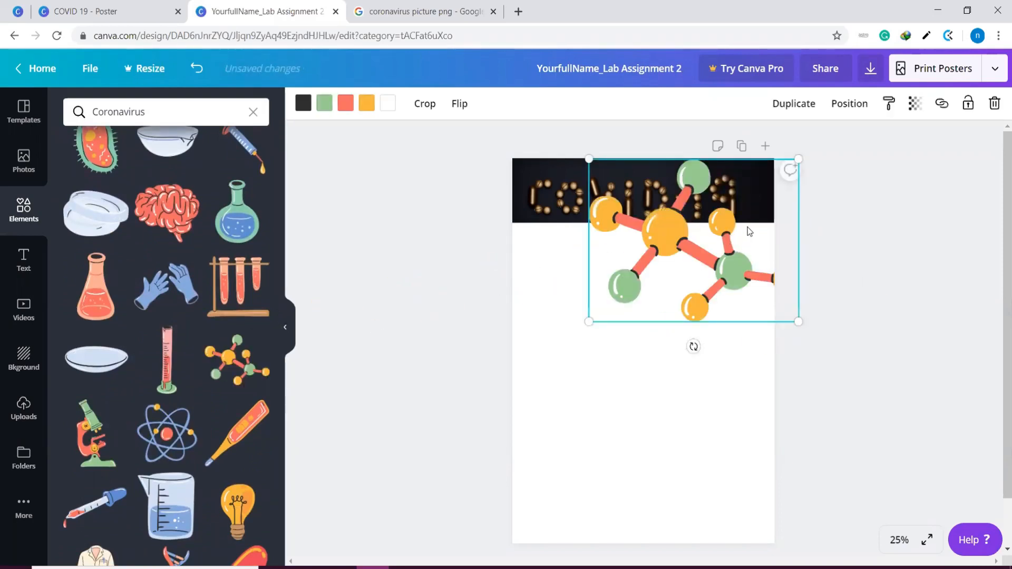
{"action": "left_click_drag", "start_coordinate": [749, 226], "coordinate": [722, 338]}
{"action": "left_click", "coordinate": [728, 182]}
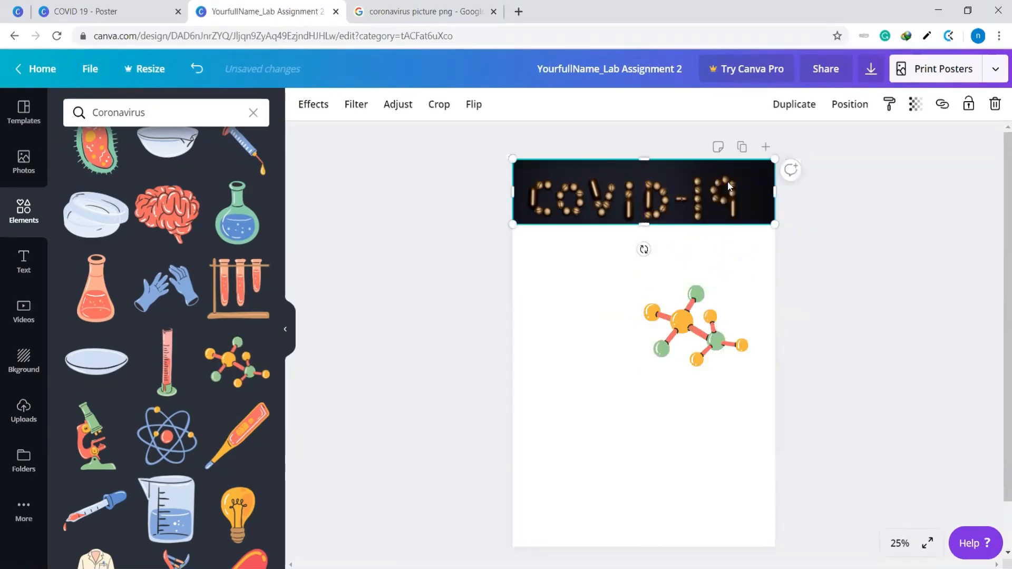
Make the COVID-19 header photo partly transparent and move the molecule illustration over the number 19 in it
{"action": "left_click", "coordinate": [917, 107]}
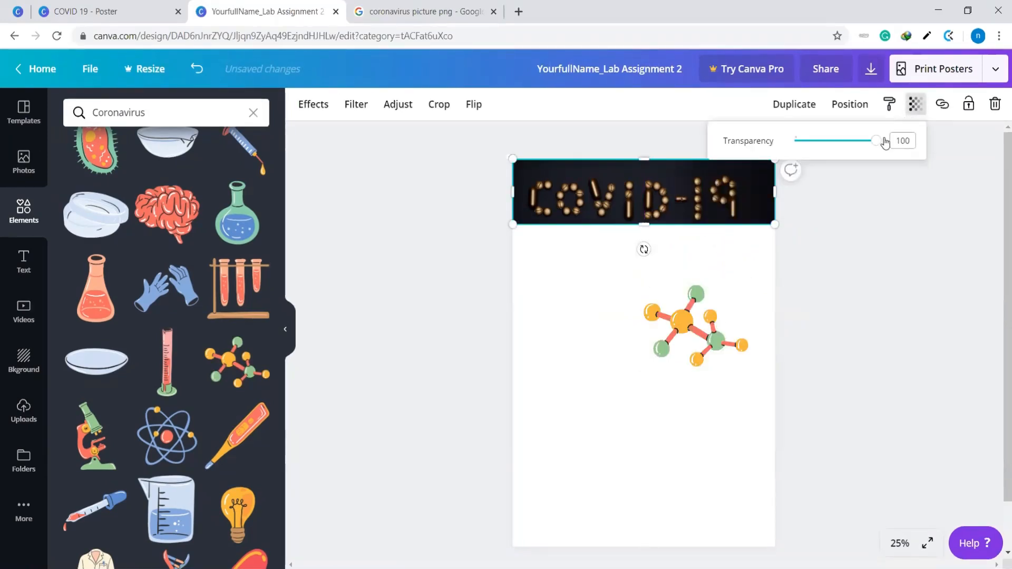
{"action": "left_click_drag", "start_coordinate": [877, 142], "coordinate": [853, 144]}
{"action": "left_click", "coordinate": [714, 350]}
{"action": "left_click_drag", "start_coordinate": [654, 332], "coordinate": [679, 213]}
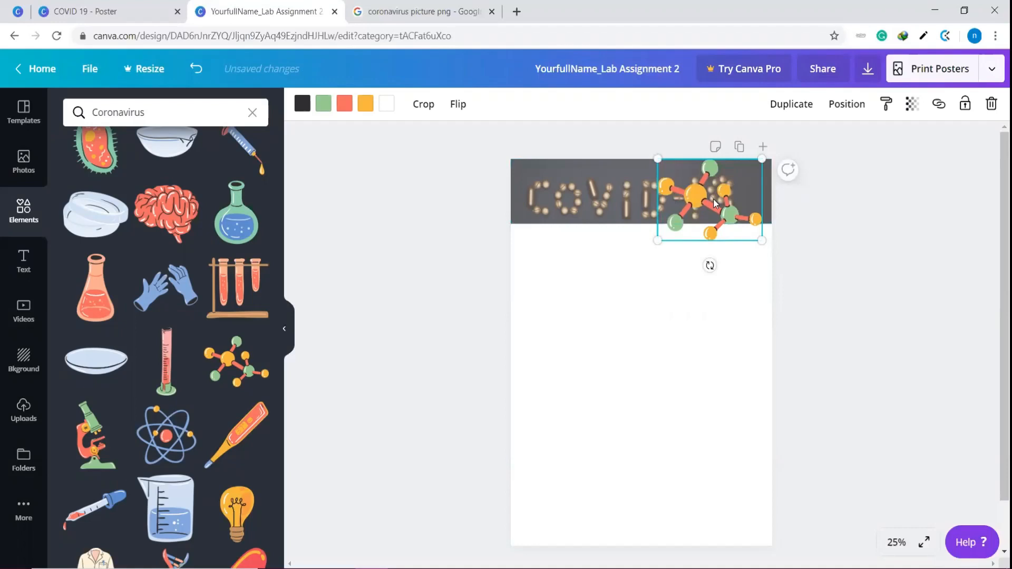
{"action": "left_click_drag", "start_coordinate": [706, 200], "coordinate": [711, 212]}
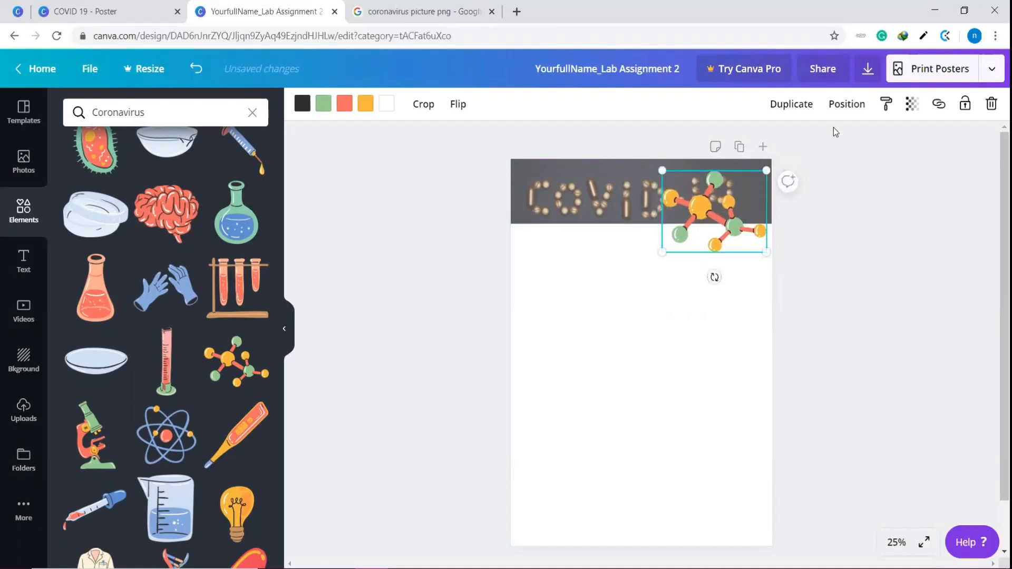
Send the molecule illustration behind the COVID-19 header photo and lower its transparency value to about 76
{"action": "left_click", "coordinate": [855, 105]}
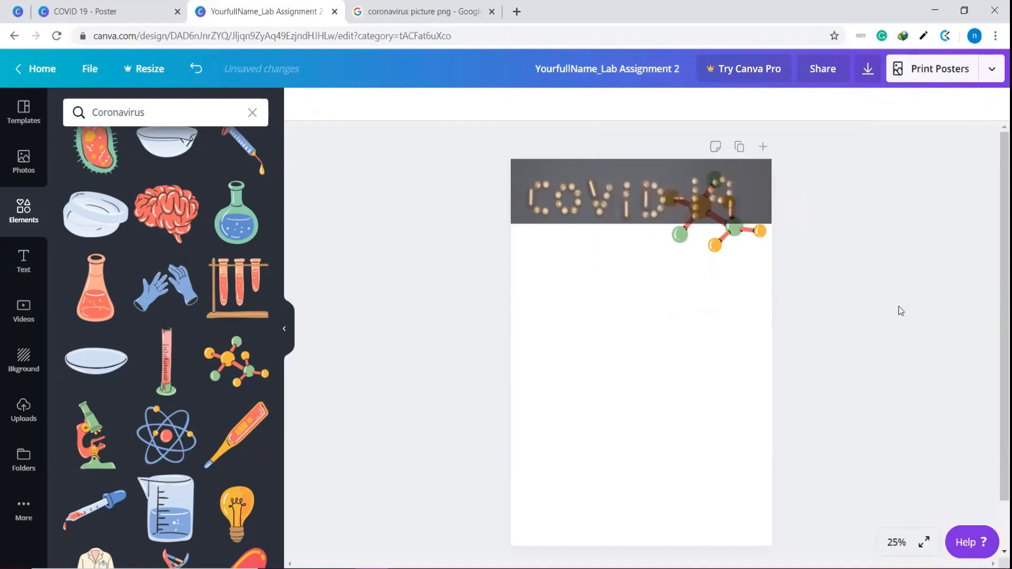
{"action": "left_click", "coordinate": [742, 231]}
{"action": "left_click", "coordinate": [914, 104]}
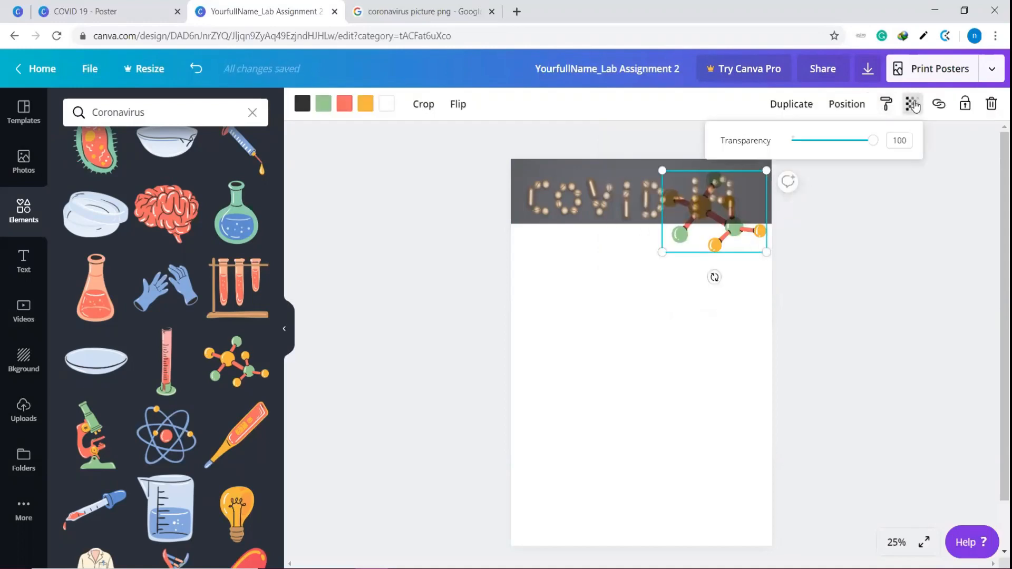
{"action": "left_click_drag", "start_coordinate": [873, 146], "coordinate": [858, 149]}
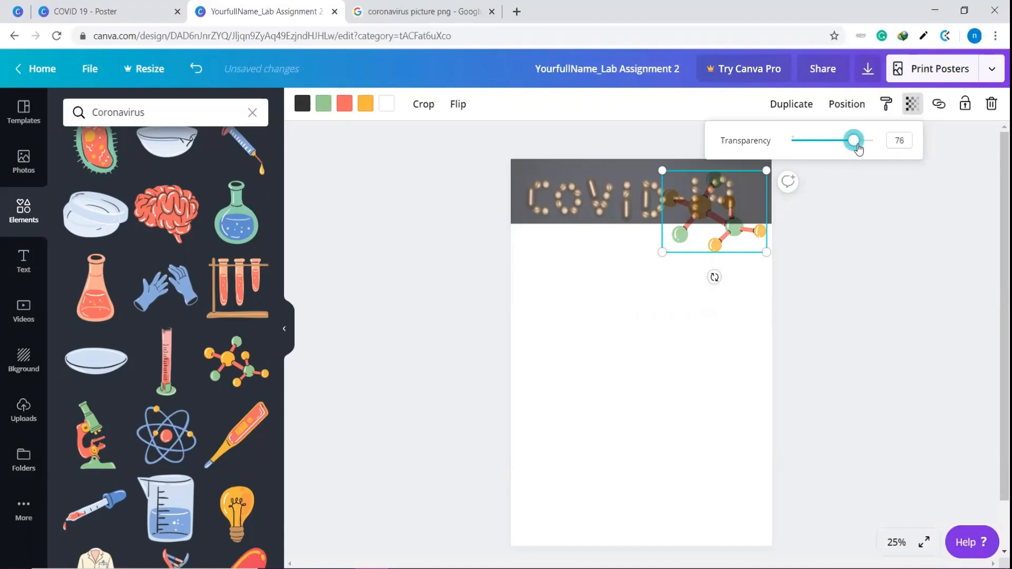
{"action": "left_click", "coordinate": [925, 253]}
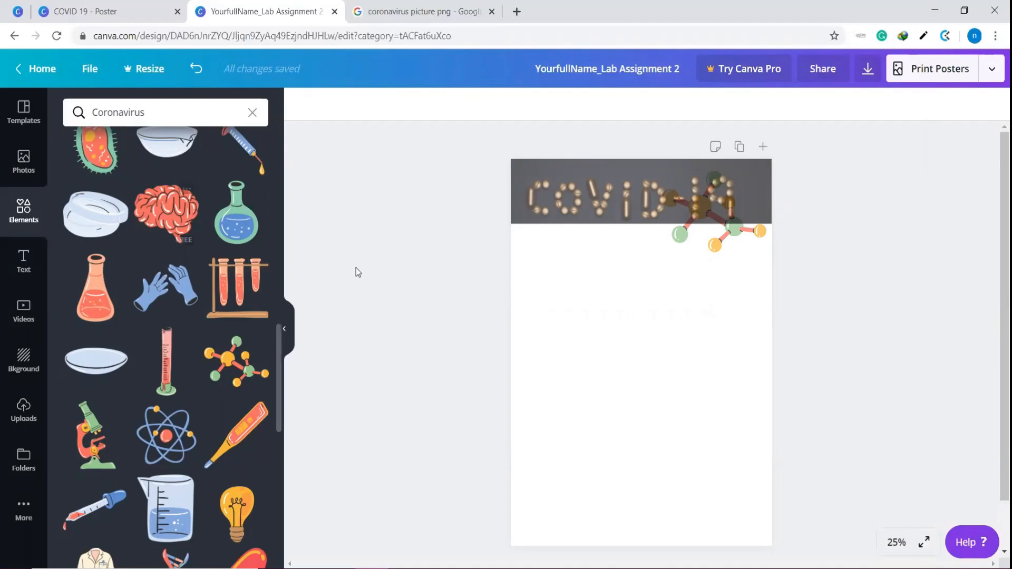
Browse the font combinations and add the "welcome little one!" text design to the poster
{"action": "left_click", "coordinate": [23, 271]}
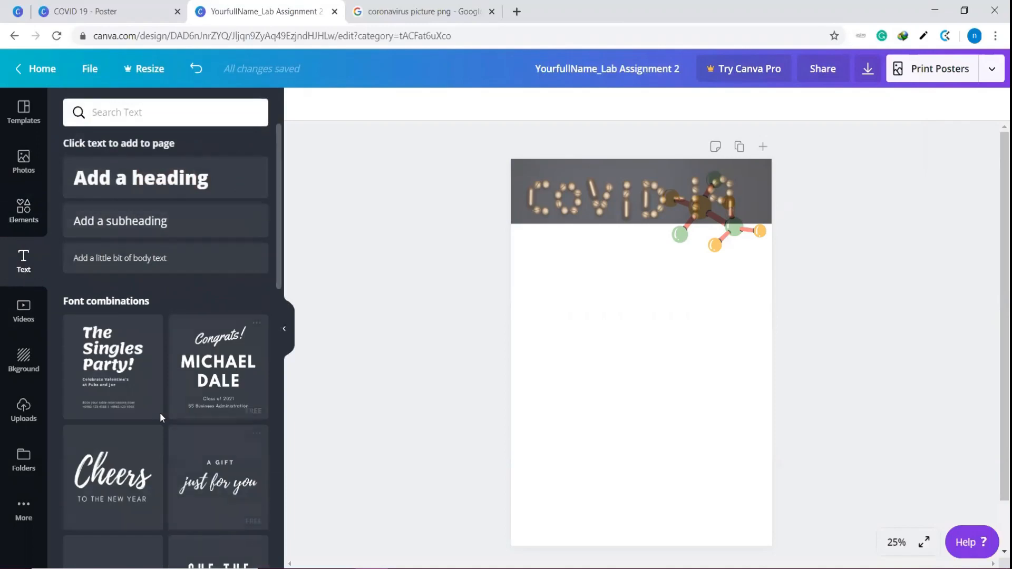
{"action": "scroll", "coordinate": [188, 305], "scroll_direction": "down", "scroll_amount": 5}
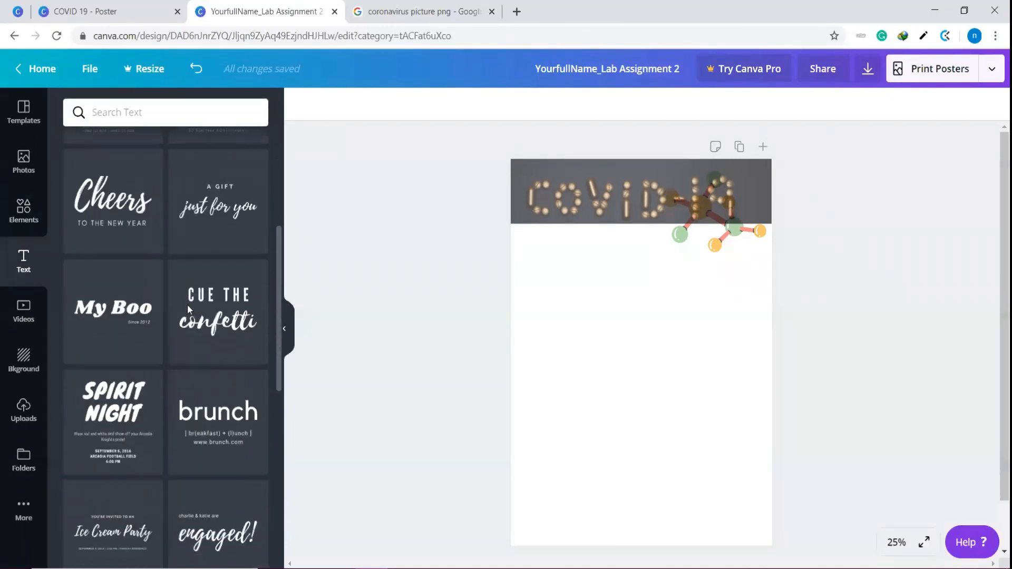
{"action": "scroll", "coordinate": [125, 319], "scroll_direction": "down", "scroll_amount": 4}
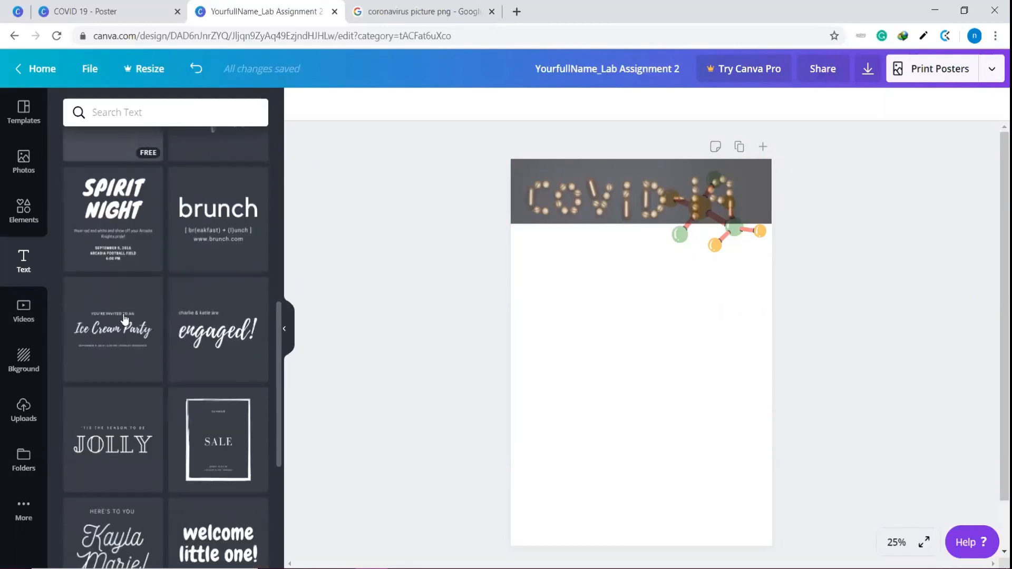
{"action": "scroll", "coordinate": [145, 350], "scroll_direction": "down", "scroll_amount": 4}
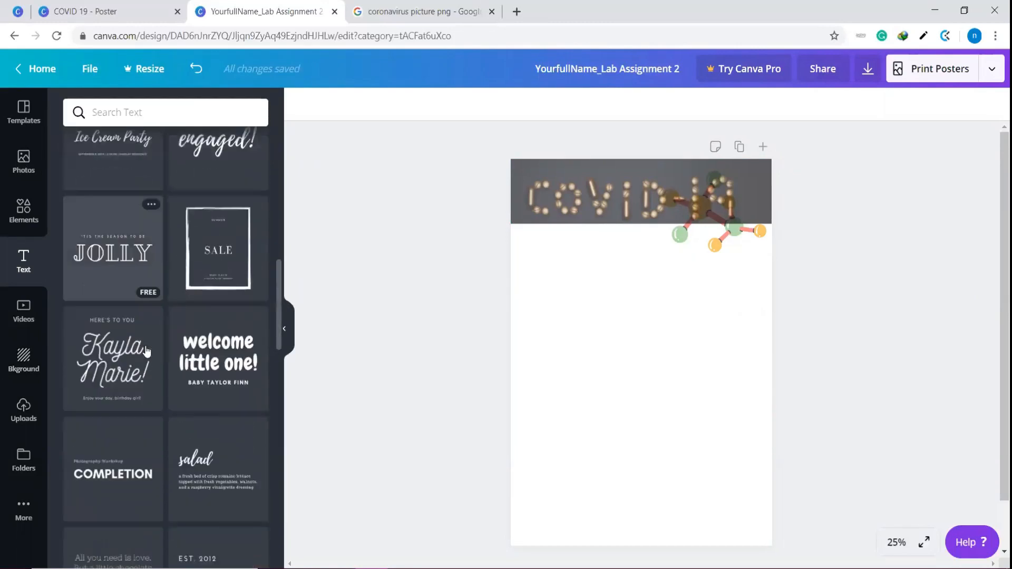
{"action": "scroll", "coordinate": [136, 358], "scroll_direction": "down", "scroll_amount": 1}
{"action": "mouse_move", "coordinate": [215, 345]}
{"action": "left_mouse_down"}
{"action": "mouse_move", "coordinate": [314, 351]}
{"action": "mouse_move", "coordinate": [230, 352]}
{"action": "left_mouse_up"}
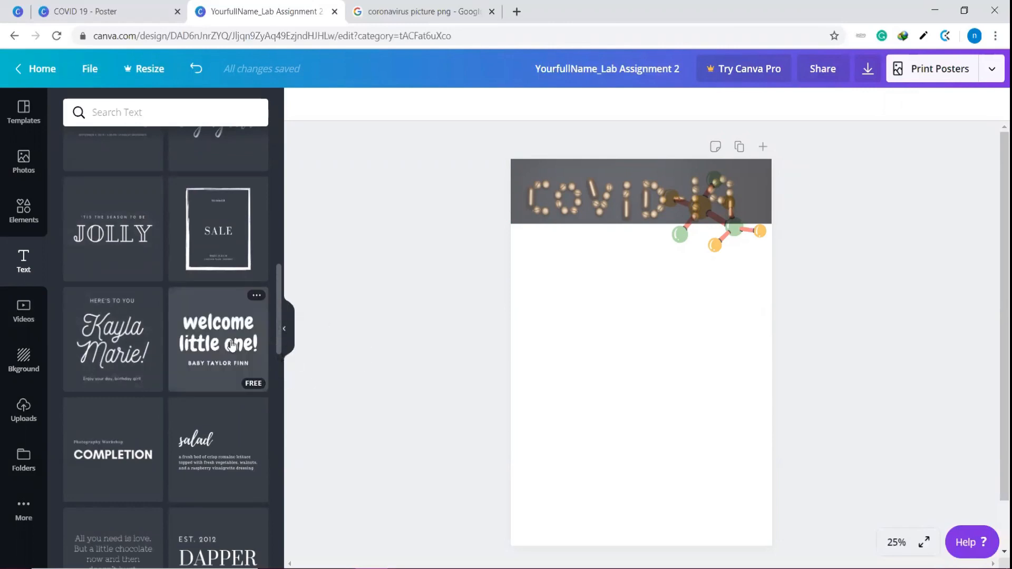
{"action": "left_click", "coordinate": [201, 340]}
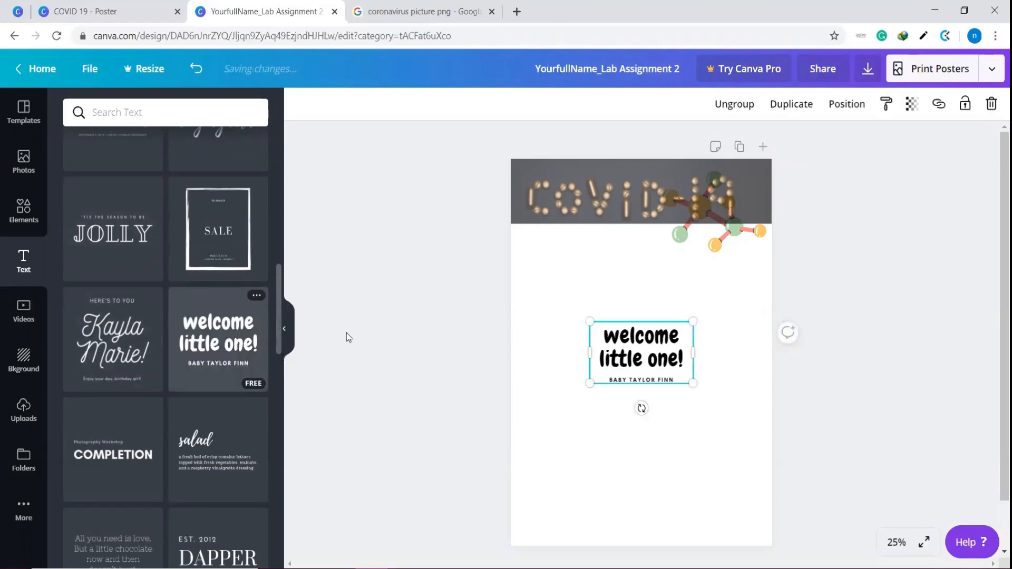
Replace the heading text "welcome little one!" with "HOW TO AVOID"
{"action": "left_click", "coordinate": [613, 345]}
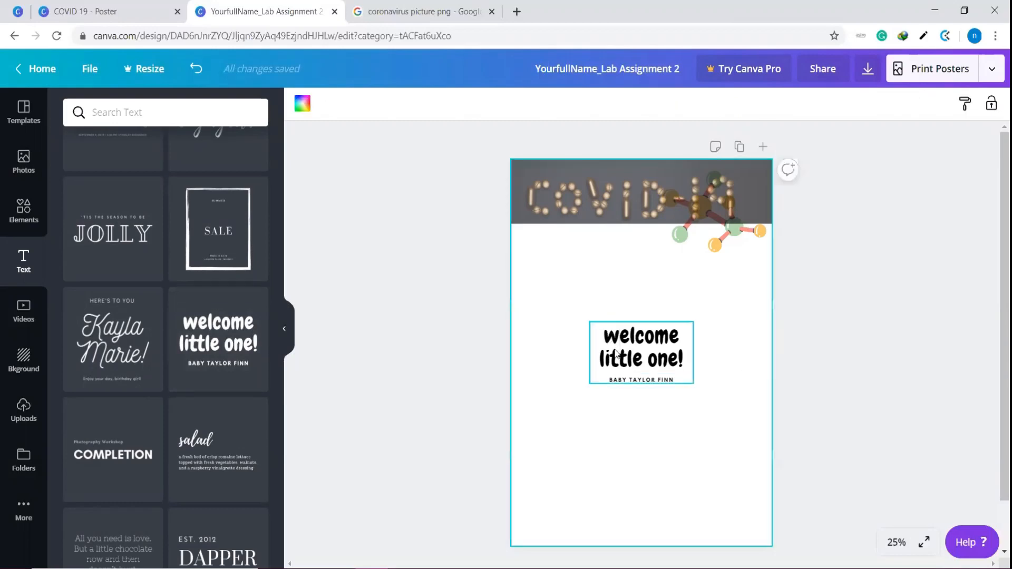
{"action": "left_click_drag", "start_coordinate": [608, 334], "coordinate": [683, 358]}
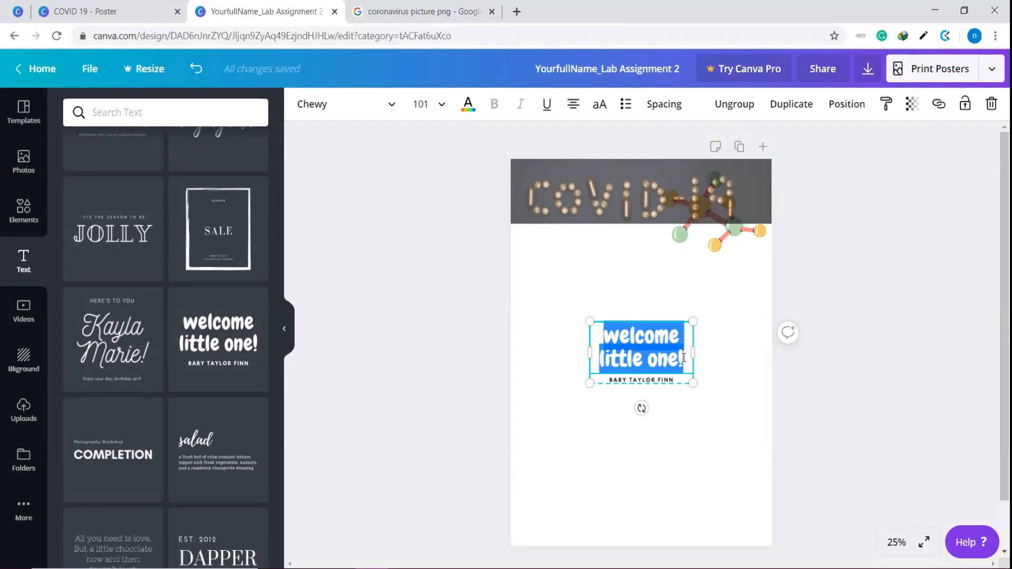
{"action": "type", "text": "HOW"}
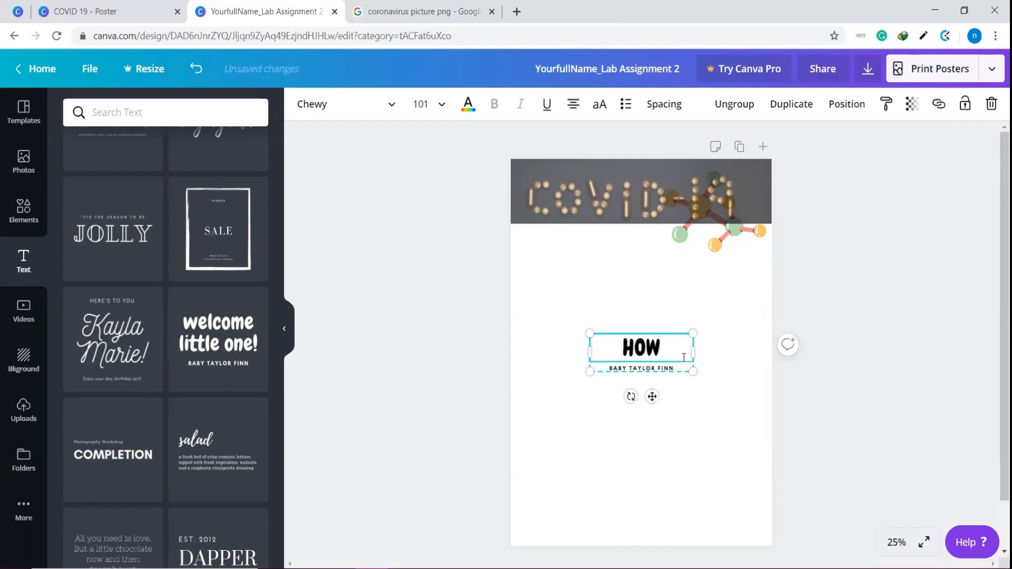
{"action": "type", "text": " TO"}
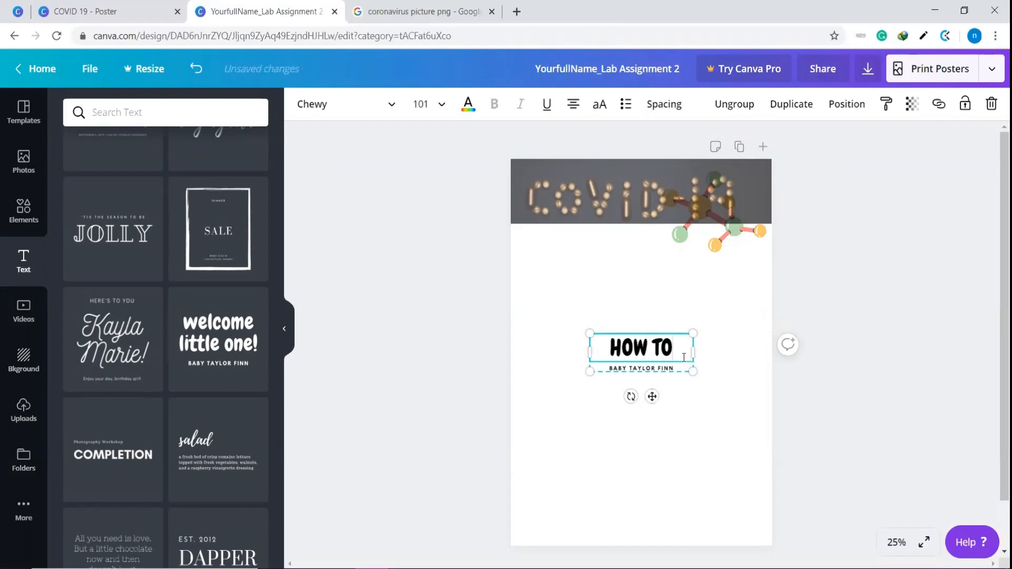
{"action": "type", "text": " AVOID"}
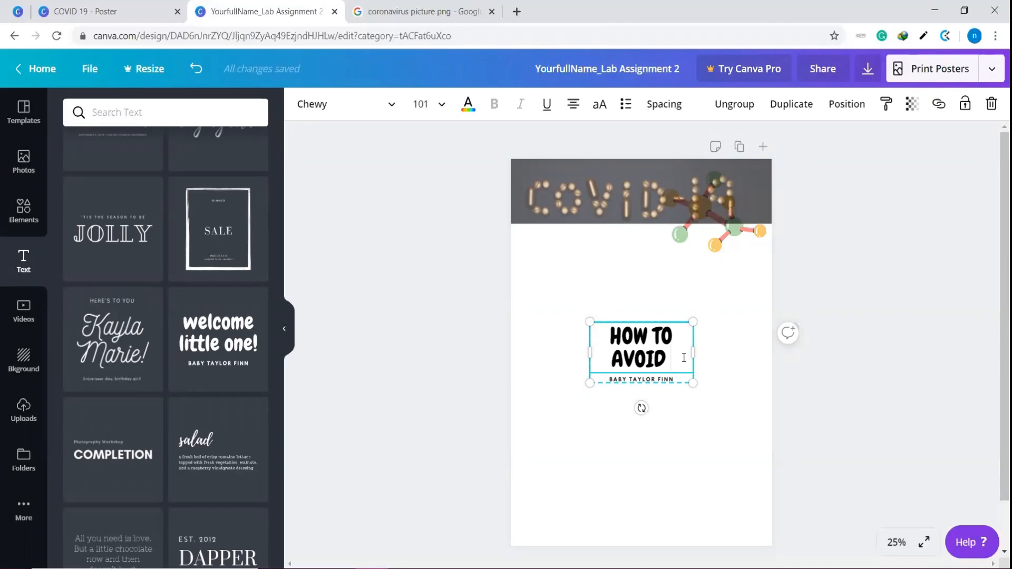
Delete the small subtitle text and its text box beneath the "HOW TO AVOID" heading
{"action": "left_click", "coordinate": [668, 381]}
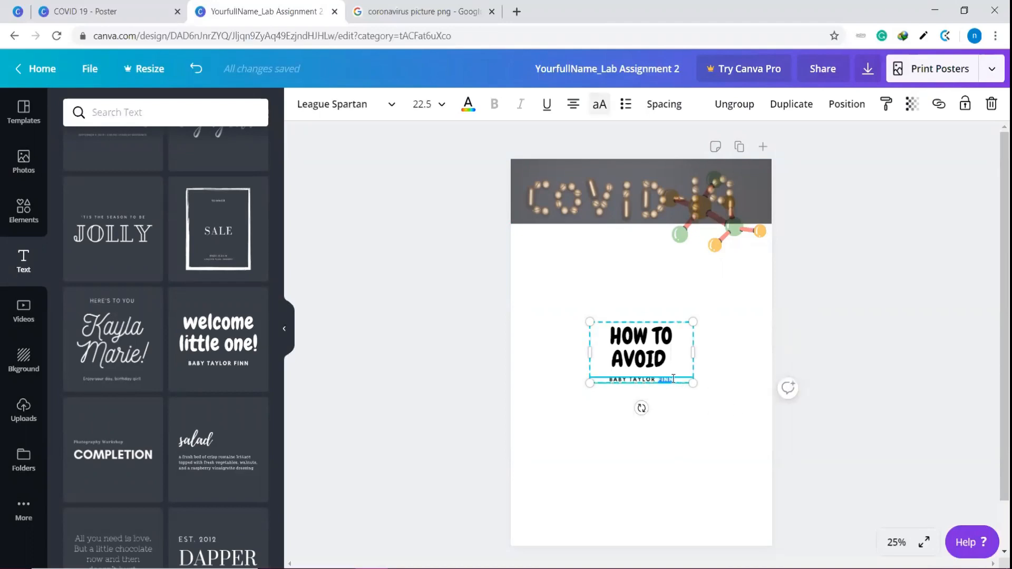
{"action": "triple_click", "coordinate": [675, 377]}
{"action": "key", "text": "BackSpace"}
{"action": "left_click", "coordinate": [660, 358]}
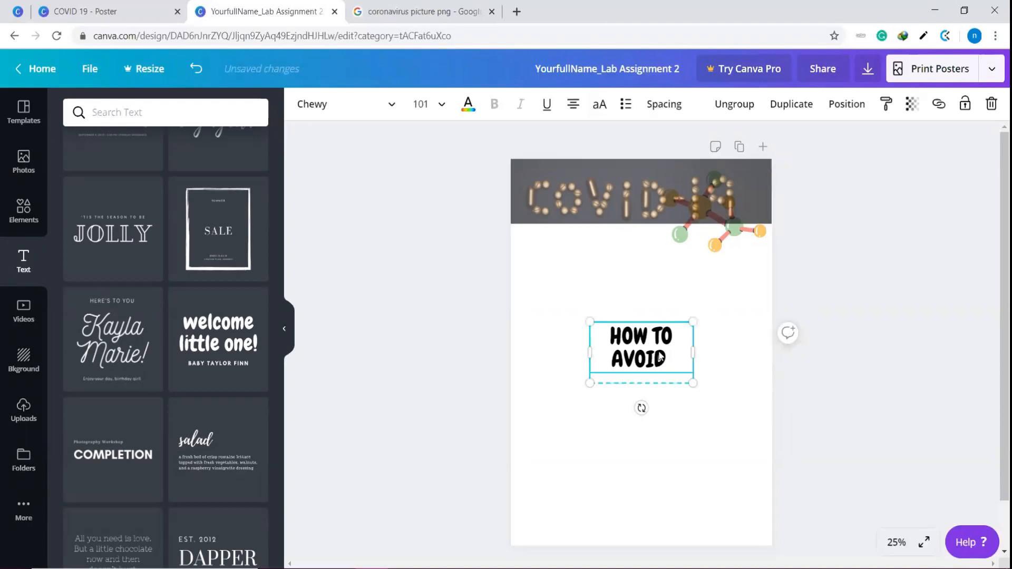
{"action": "left_click", "coordinate": [677, 388]}
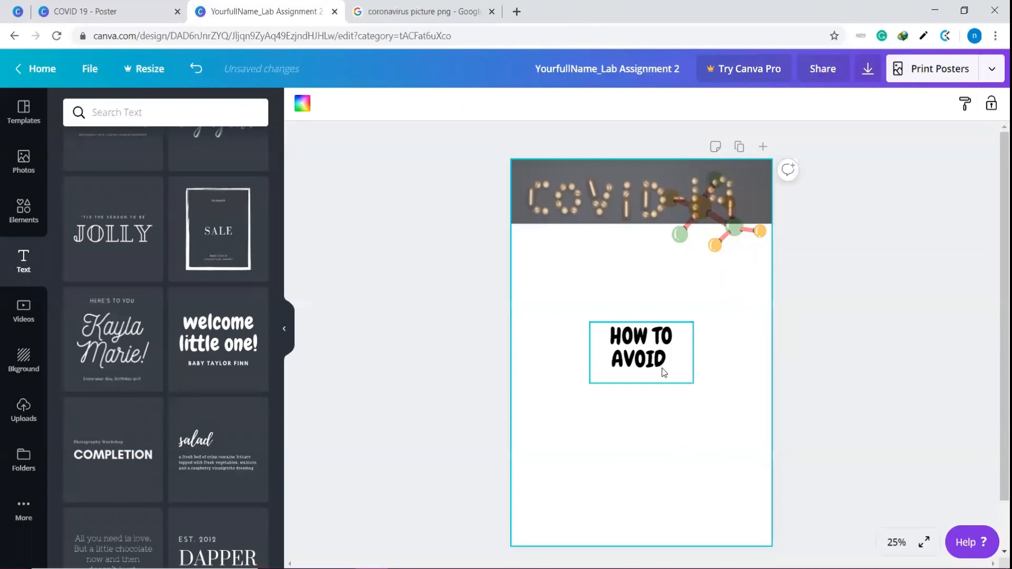
{"action": "left_click", "coordinate": [661, 378]}
{"action": "left_click", "coordinate": [660, 381]}
{"action": "key", "text": "BackSpace"}
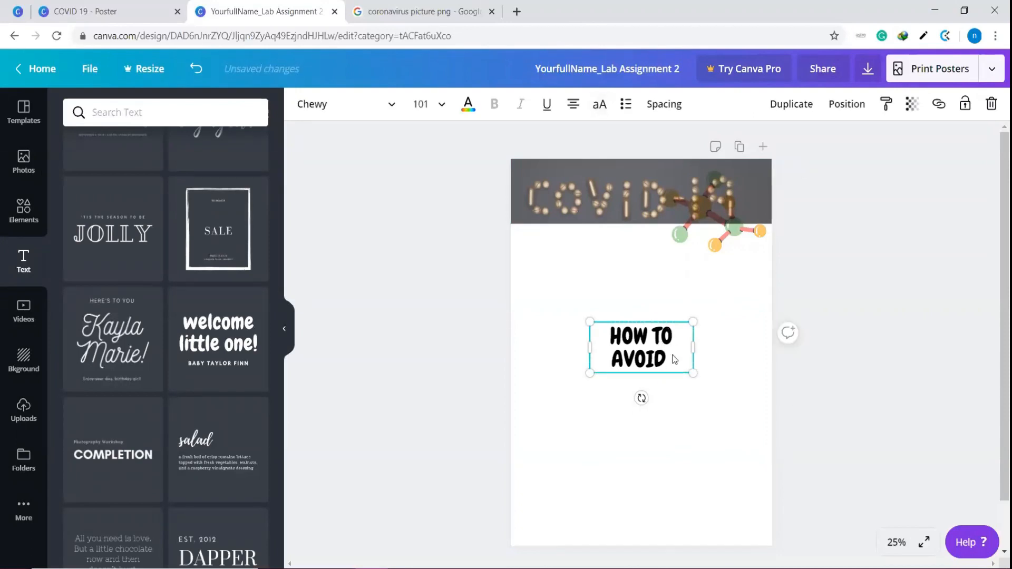
Move the "HOW TO AVOID" heading to the top of the poster beside the molecule and the COVID-19 photo beneath them
{"action": "left_click_drag", "start_coordinate": [674, 361], "coordinate": [661, 290]}
{"action": "left_click_drag", "start_coordinate": [662, 208], "coordinate": [664, 378]}
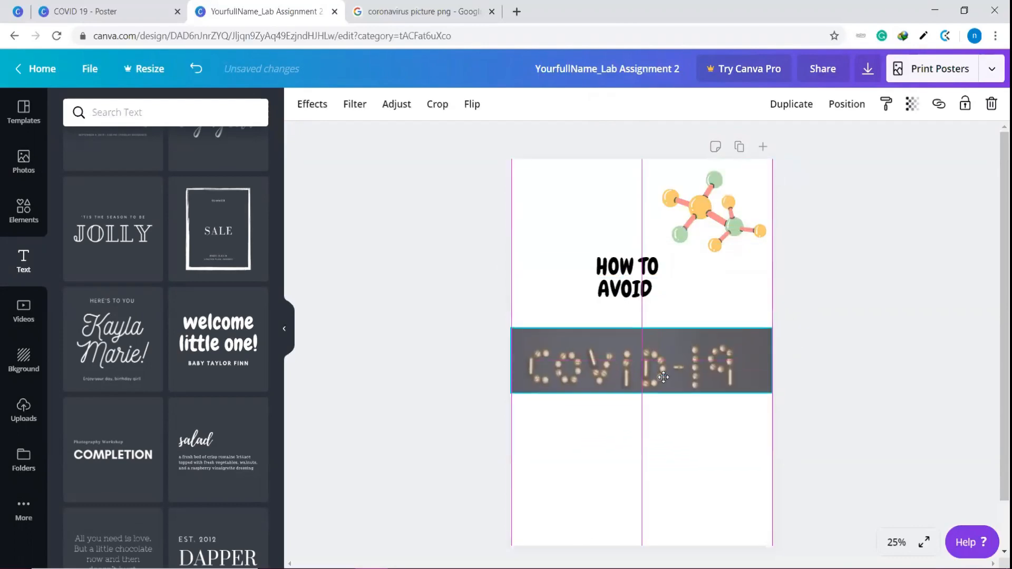
{"action": "left_click_drag", "start_coordinate": [639, 272], "coordinate": [636, 198]}
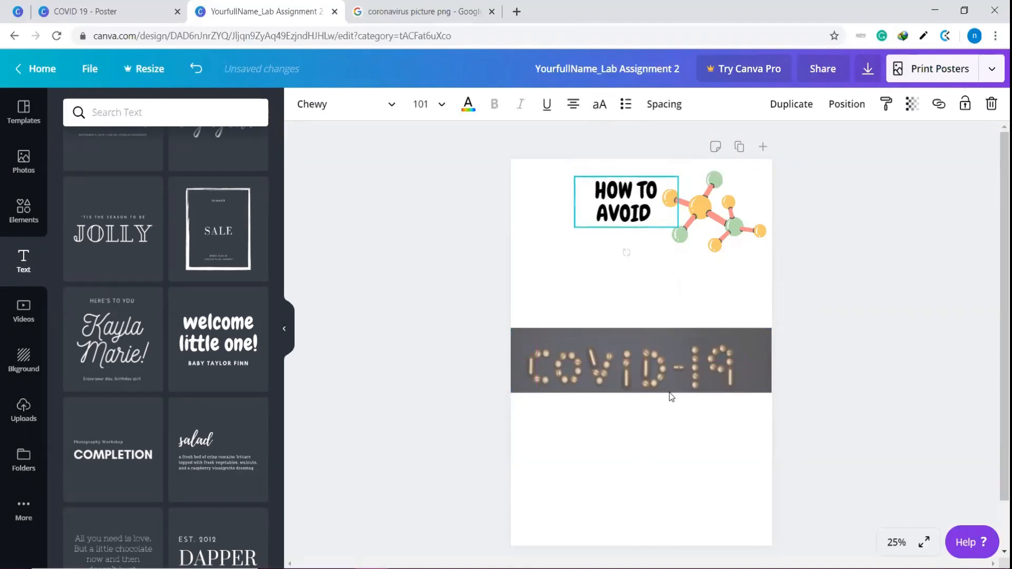
{"action": "left_click_drag", "start_coordinate": [666, 349], "coordinate": [674, 282]}
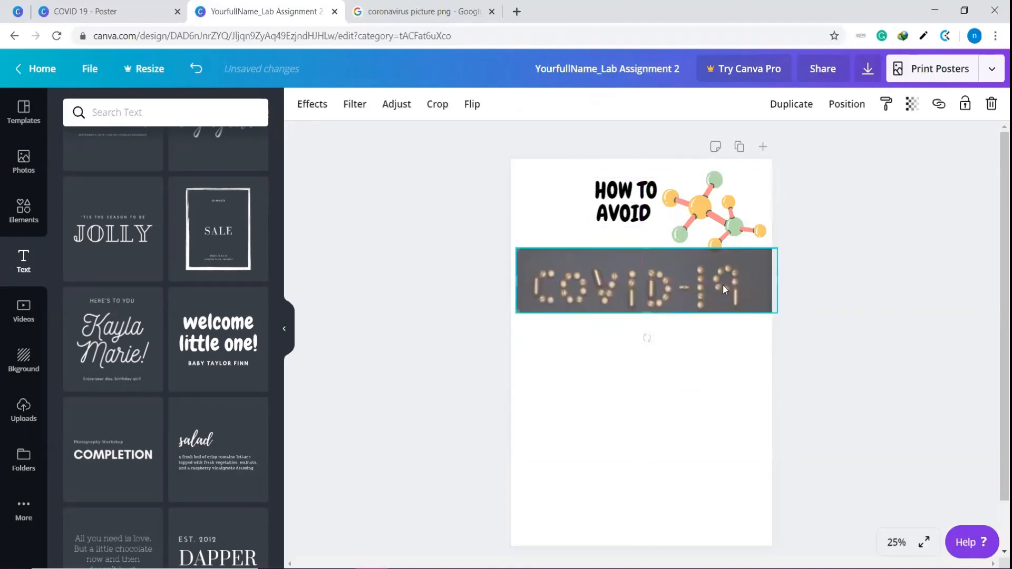
Crop both side edges of the COVID-19 photo closer to its lettering and space the photo slightly apart from the molecule above
{"action": "left_click_drag", "start_coordinate": [775, 273], "coordinate": [744, 276]}
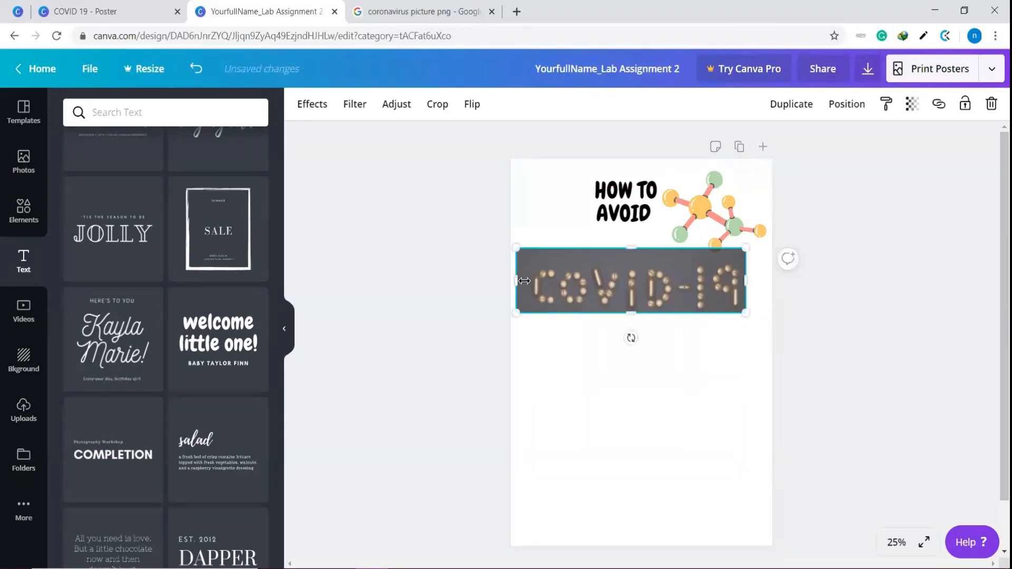
{"action": "left_click_drag", "start_coordinate": [528, 281], "coordinate": [534, 281]}
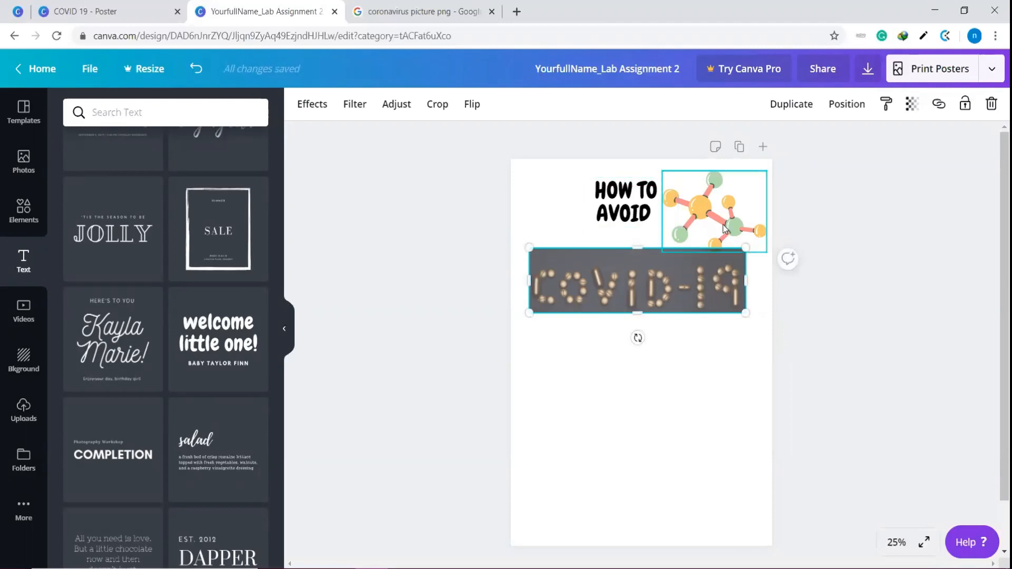
{"action": "left_click_drag", "start_coordinate": [724, 228], "coordinate": [723, 224]}
{"action": "left_click_drag", "start_coordinate": [695, 292], "coordinate": [696, 304]}
{"action": "left_click", "coordinate": [834, 315]}
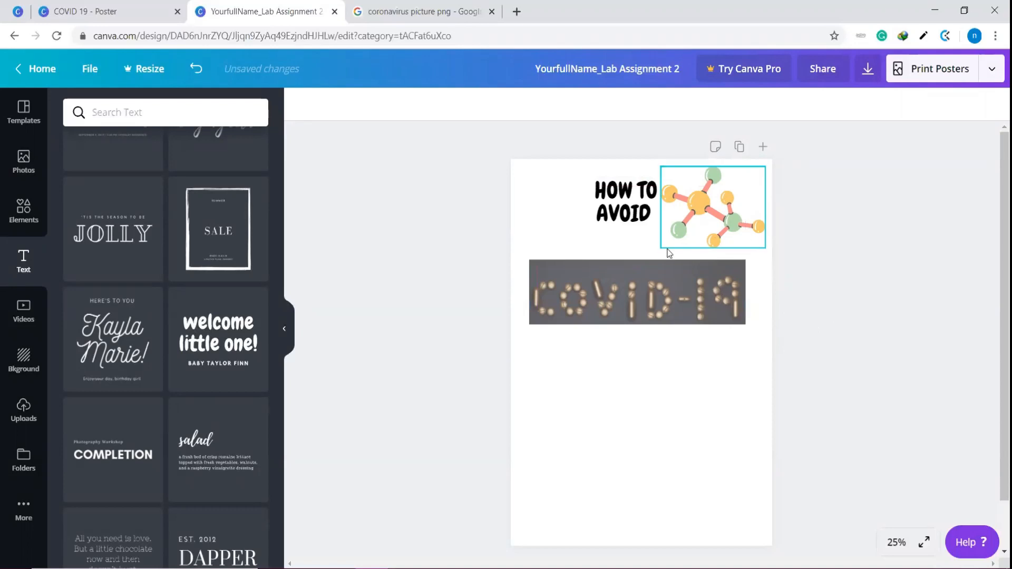
Try solid orange and coral red page backgrounds, and settle on the light blue watercolor texture as the poster's background
{"action": "left_click", "coordinate": [28, 321]}
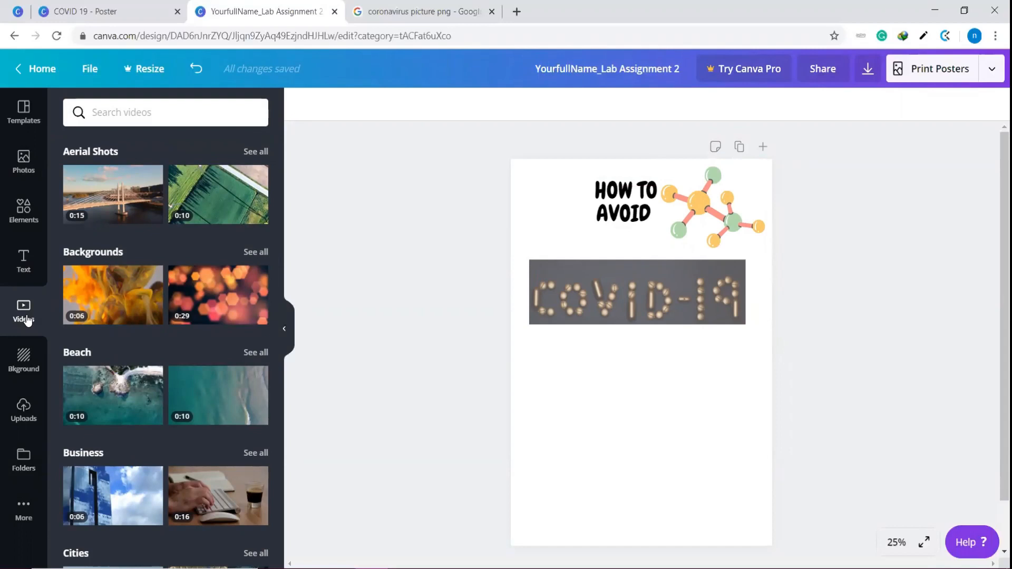
{"action": "left_click", "coordinate": [16, 359]}
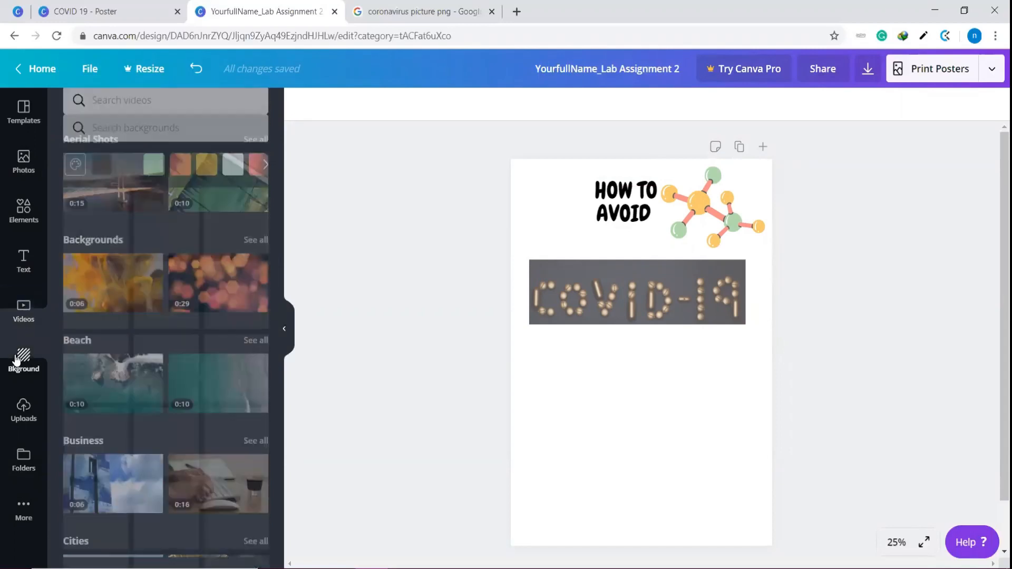
{"action": "scroll", "coordinate": [223, 359], "scroll_direction": "down", "scroll_amount": 10}
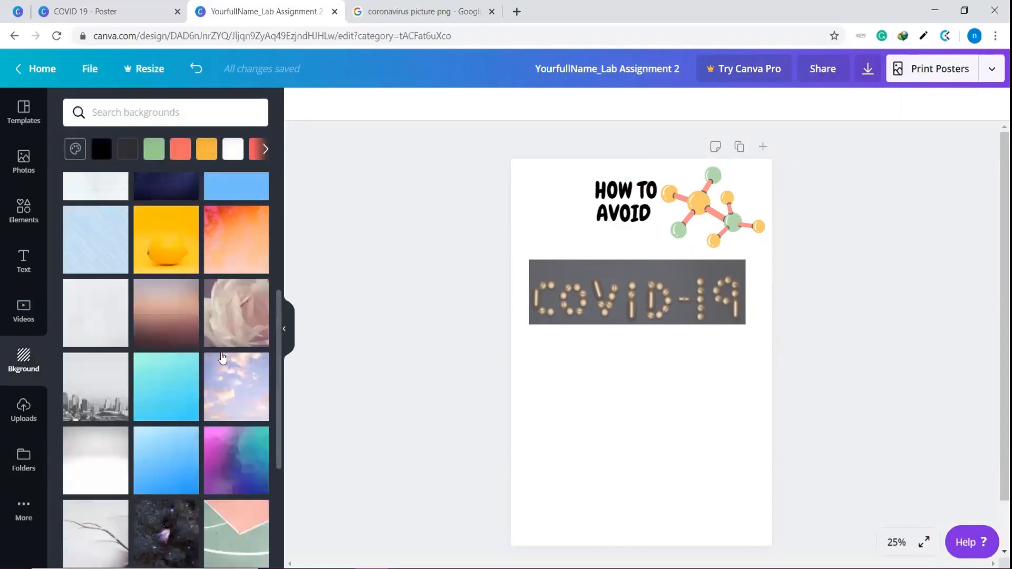
{"action": "scroll", "coordinate": [223, 358], "scroll_direction": "up", "scroll_amount": 8}
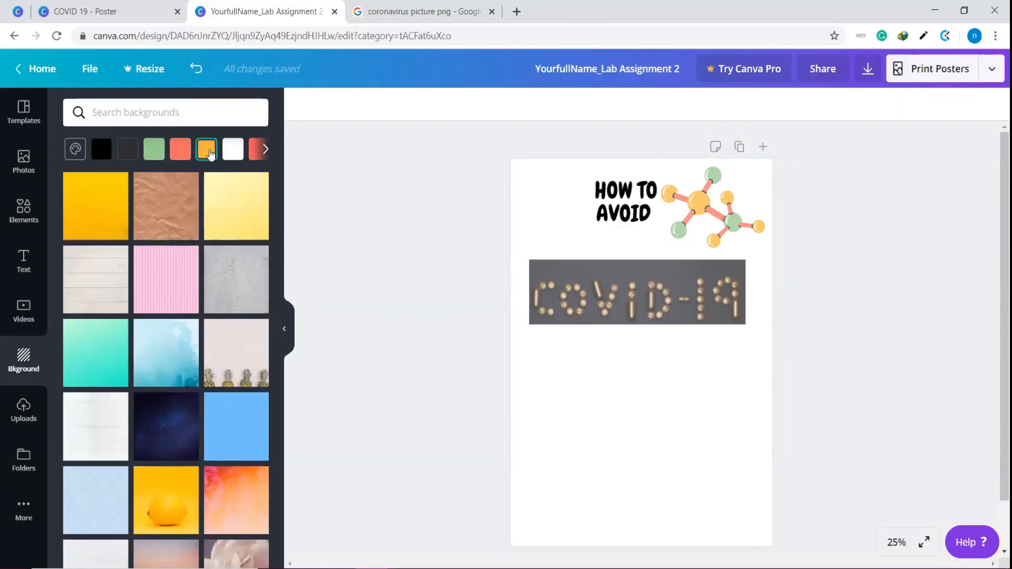
{"action": "left_click", "coordinate": [209, 152]}
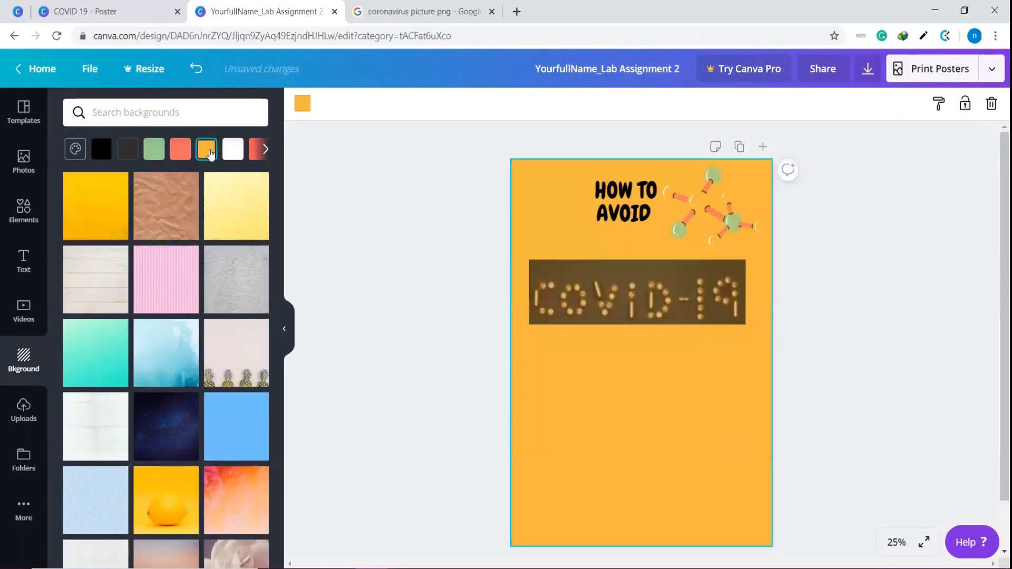
{"action": "left_click", "coordinate": [266, 149]}
{"action": "left_click", "coordinate": [79, 153]}
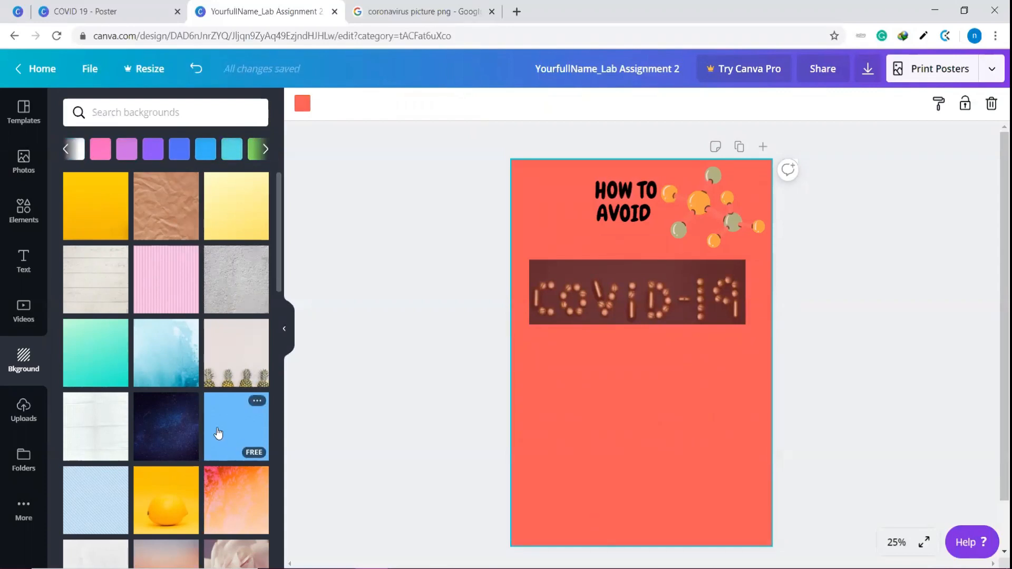
{"action": "left_click", "coordinate": [179, 372]}
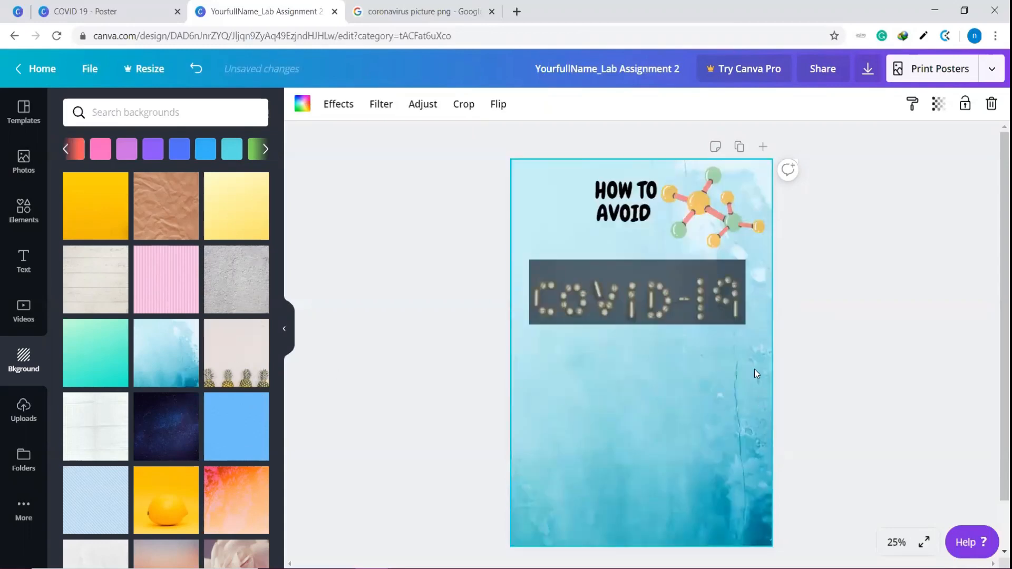
Move the COVID-19 photo slightly up and toward the poster's right edge, closer beneath the molecule
{"action": "left_click", "coordinate": [712, 224]}
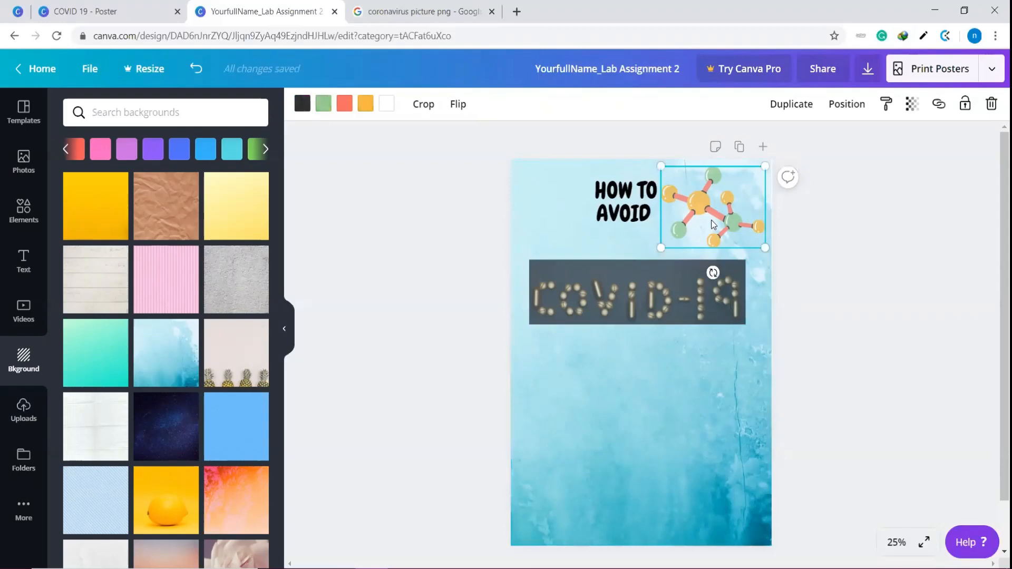
{"action": "left_click", "coordinate": [685, 305]}
{"action": "mouse_move", "coordinate": [694, 303]}
{"action": "left_mouse_down"}
{"action": "mouse_move", "coordinate": [714, 360]}
{"action": "mouse_move", "coordinate": [700, 297]}
{"action": "left_mouse_up"}
{"action": "left_click", "coordinate": [684, 417]}
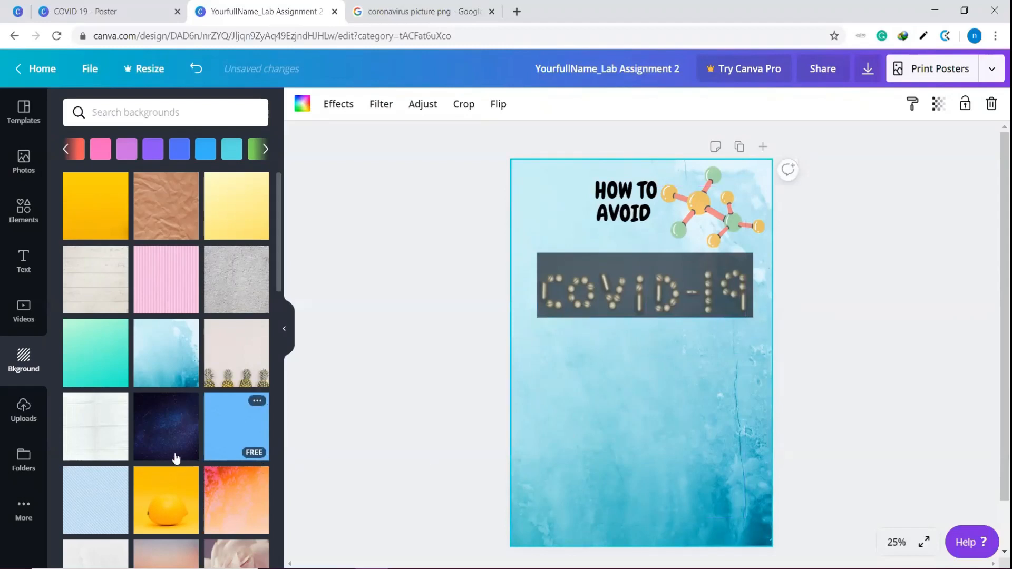
Try the multicolored confetti image as the poster's background with its transparency set to 65
{"action": "scroll", "coordinate": [167, 437], "scroll_direction": "down", "scroll_amount": 3}
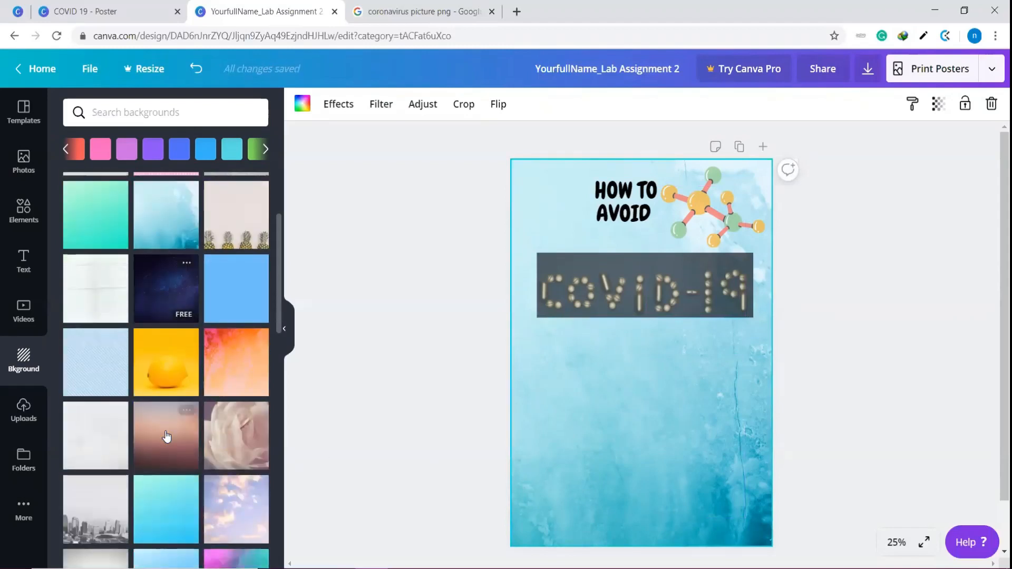
{"action": "scroll", "coordinate": [157, 486], "scroll_direction": "down", "scroll_amount": 6}
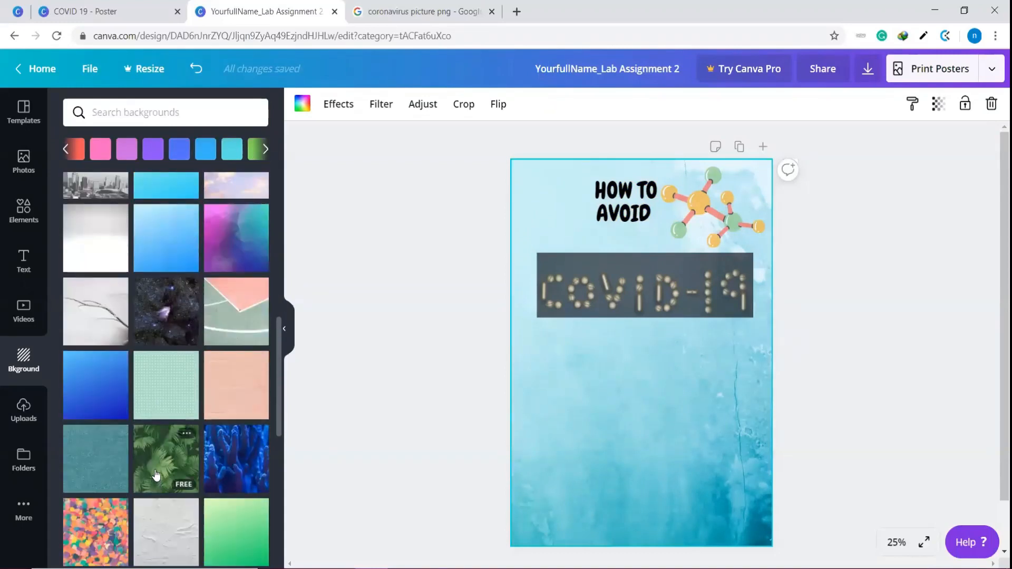
{"action": "scroll", "coordinate": [156, 474], "scroll_direction": "down", "scroll_amount": 3}
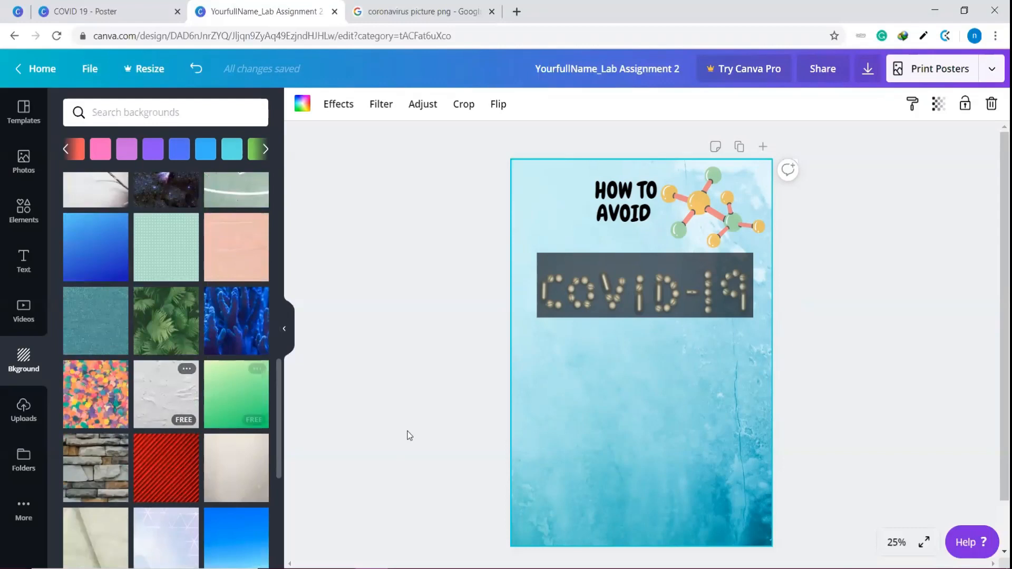
{"action": "left_click", "coordinate": [95, 410]}
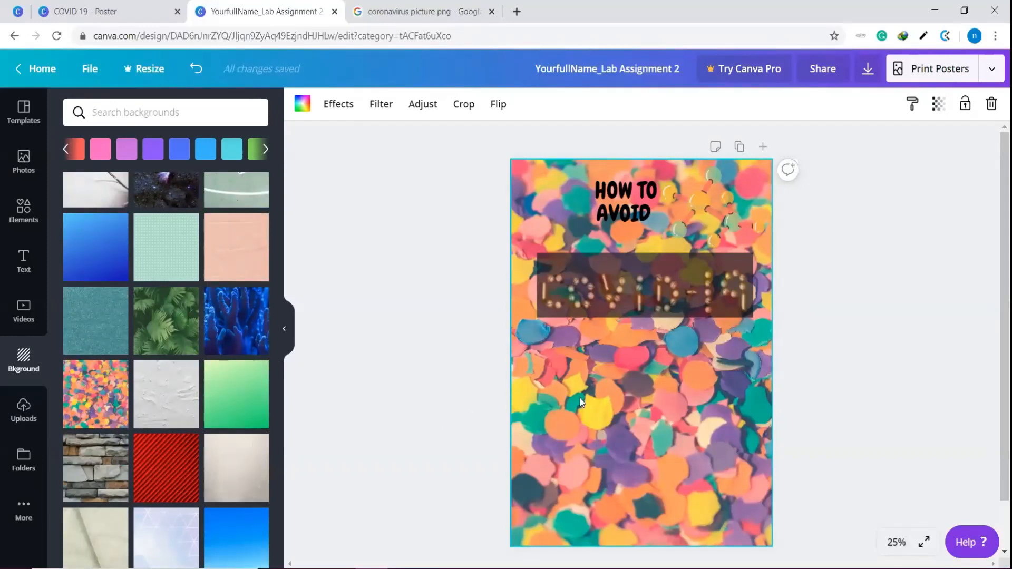
{"action": "left_click", "coordinate": [939, 104]}
{"action": "left_click_drag", "start_coordinate": [901, 145], "coordinate": [874, 163]}
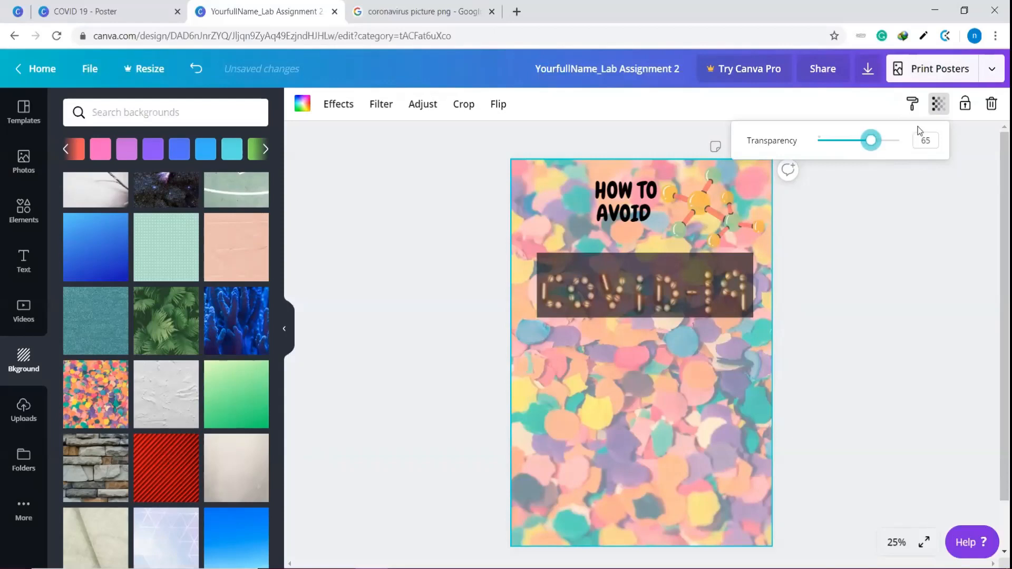
{"action": "left_click", "coordinate": [938, 226]}
Browse the other backgrounds and reapply the light blue watercolor texture as the poster's background
{"action": "scroll", "coordinate": [136, 317], "scroll_direction": "down", "scroll_amount": 3}
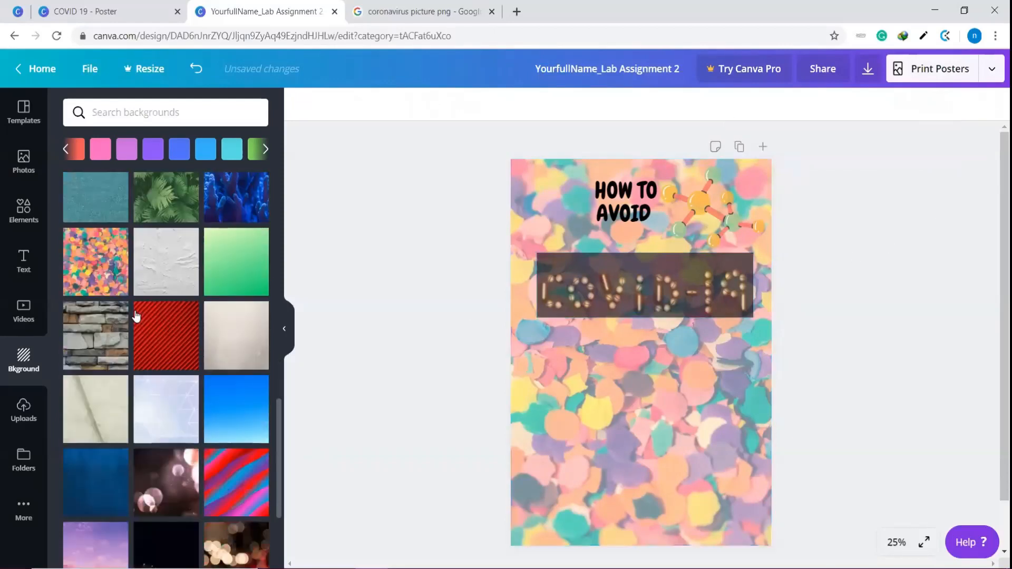
{"action": "scroll", "coordinate": [143, 317], "scroll_direction": "down", "scroll_amount": 10}
{"action": "scroll", "coordinate": [221, 379], "scroll_direction": "down", "scroll_amount": 10}
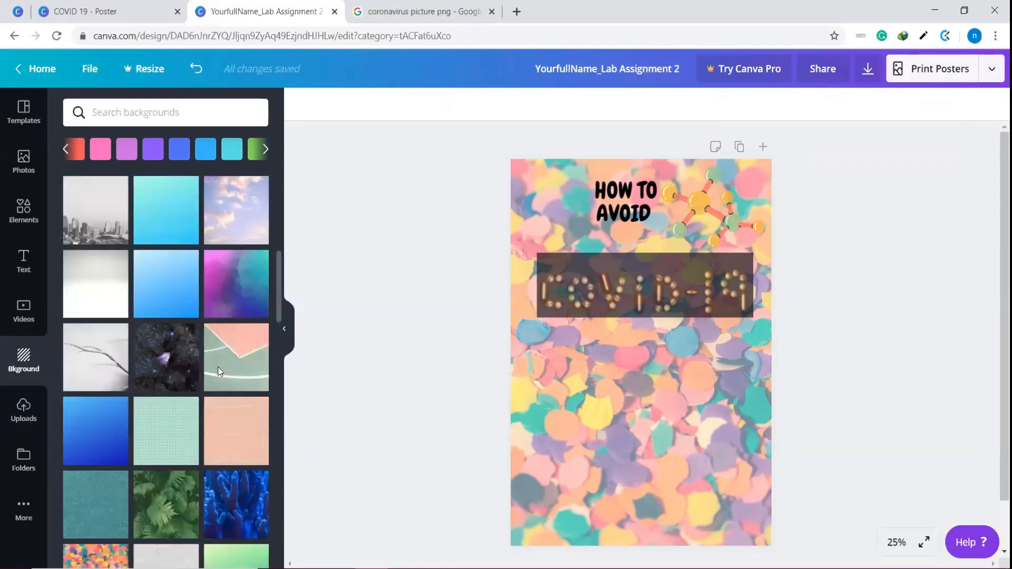
{"action": "scroll", "coordinate": [219, 371], "scroll_direction": "up", "scroll_amount": 2}
{"action": "scroll", "coordinate": [219, 372], "scroll_direction": "up", "scroll_amount": 5}
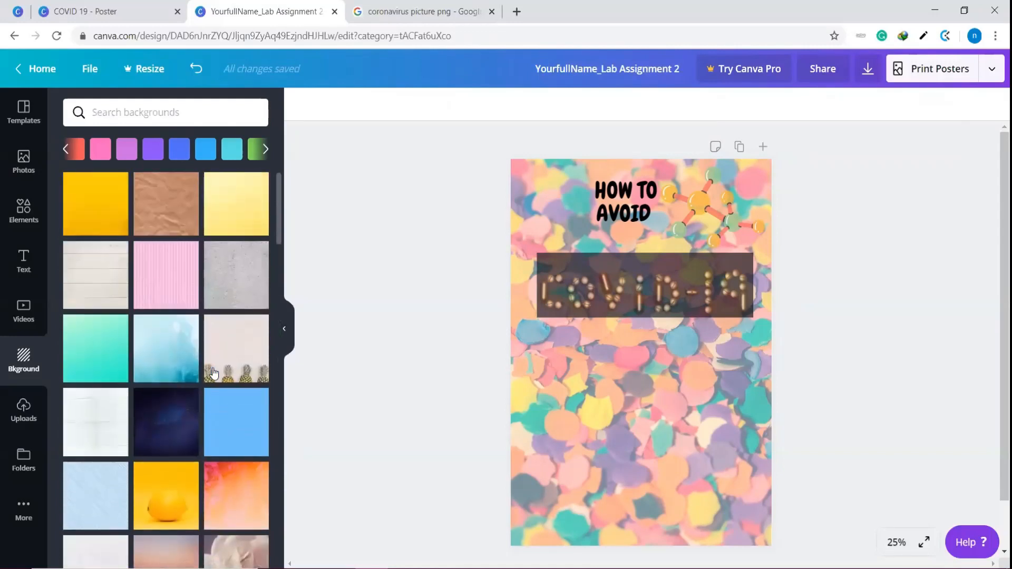
{"action": "left_click", "coordinate": [160, 376]}
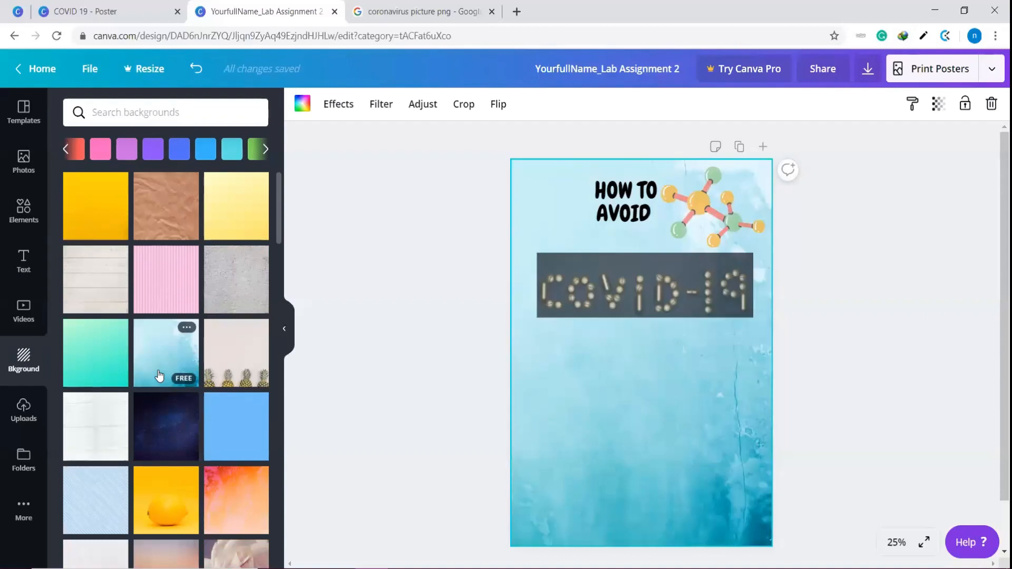
{"action": "left_click", "coordinate": [742, 206]}
{"action": "left_click", "coordinate": [834, 272]}
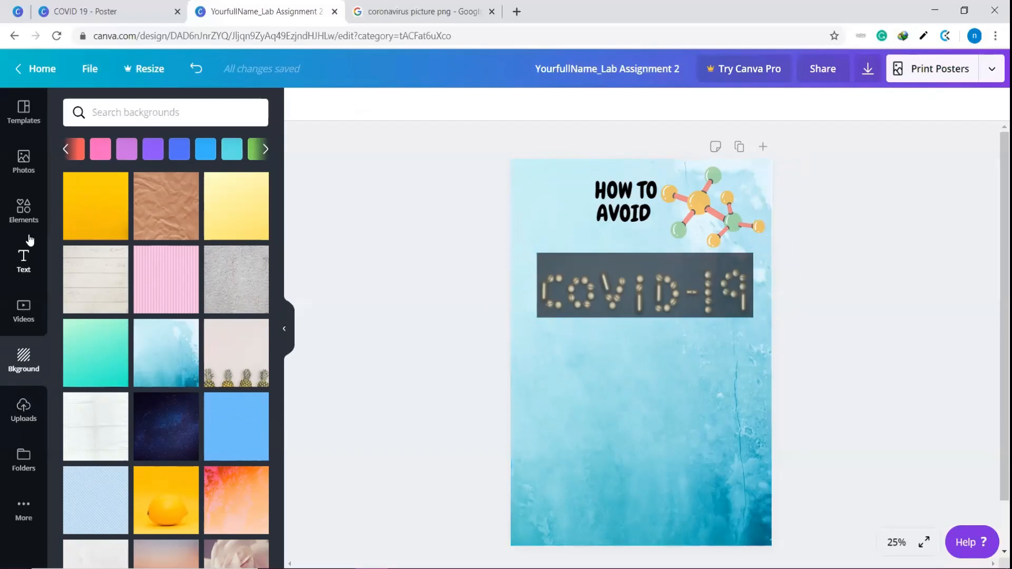
Switch to the Google image results and open the Icons8 page of the black outline coronavirus icon
{"action": "left_click", "coordinate": [24, 411]}
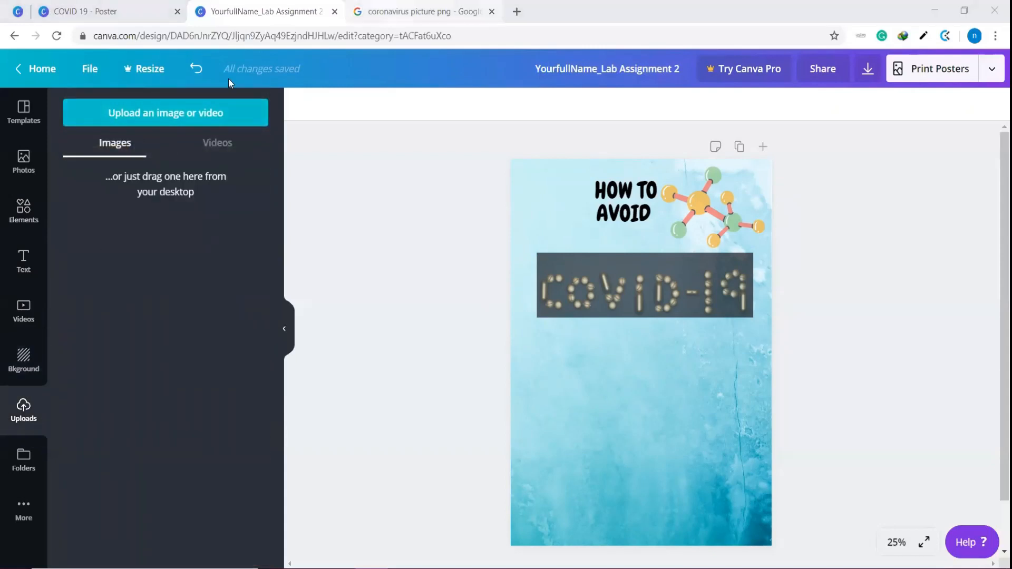
{"action": "key", "text": "ctrl+Tab"}
{"action": "scroll", "coordinate": [262, 333], "scroll_direction": "down", "scroll_amount": 3}
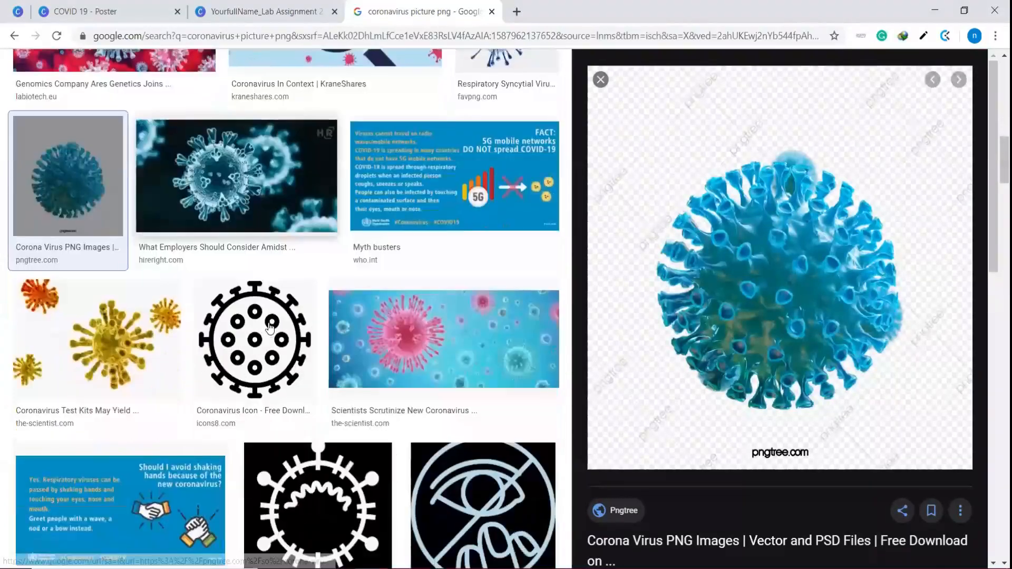
{"action": "left_click", "coordinate": [262, 333]}
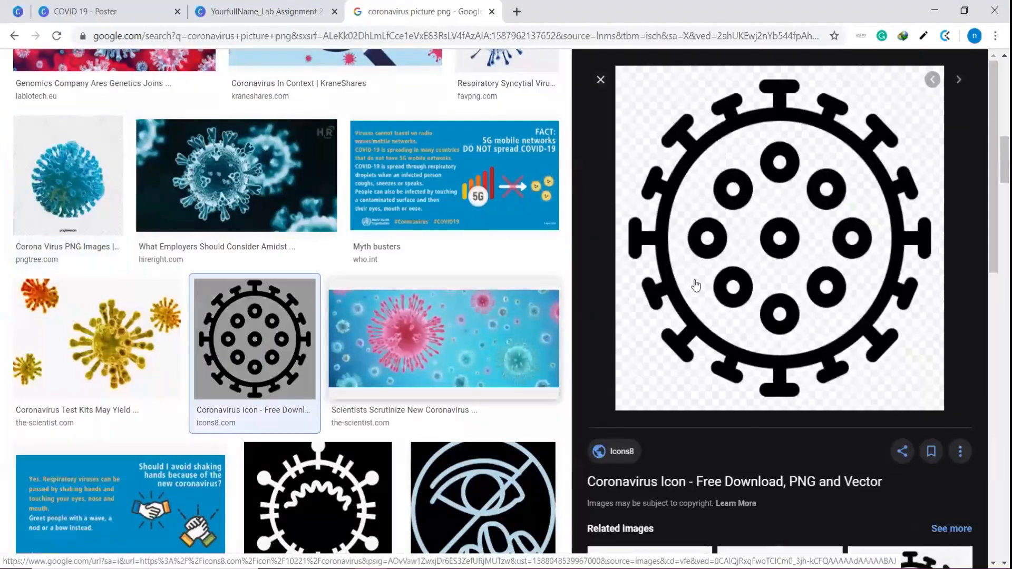
{"action": "left_click", "coordinate": [742, 257]}
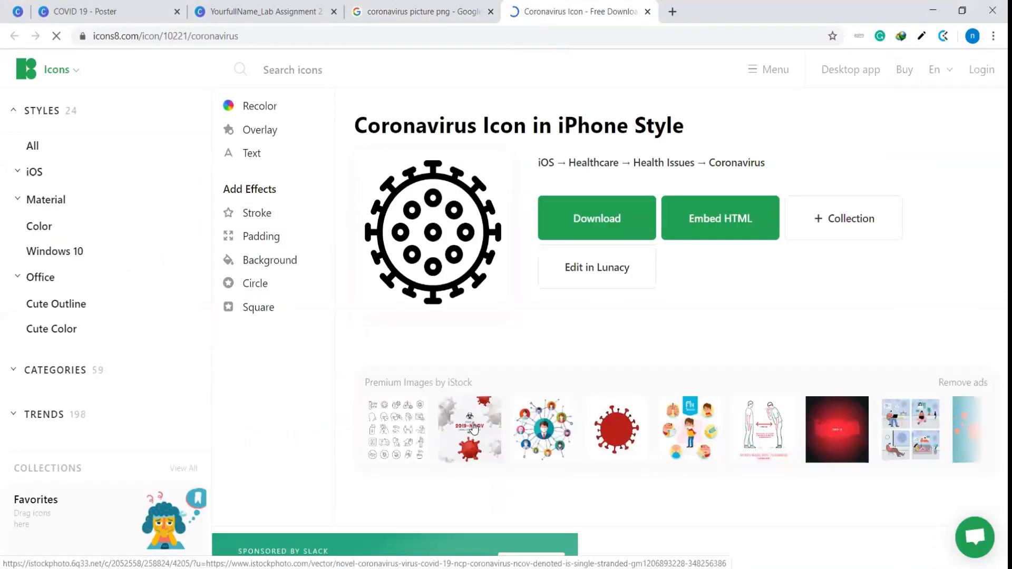
View the red coronavirus stock illustration on iStock and close its page
{"action": "scroll", "coordinate": [474, 427], "scroll_direction": "down", "scroll_amount": 4}
{"action": "scroll", "coordinate": [475, 419], "scroll_direction": "up", "scroll_amount": 4}
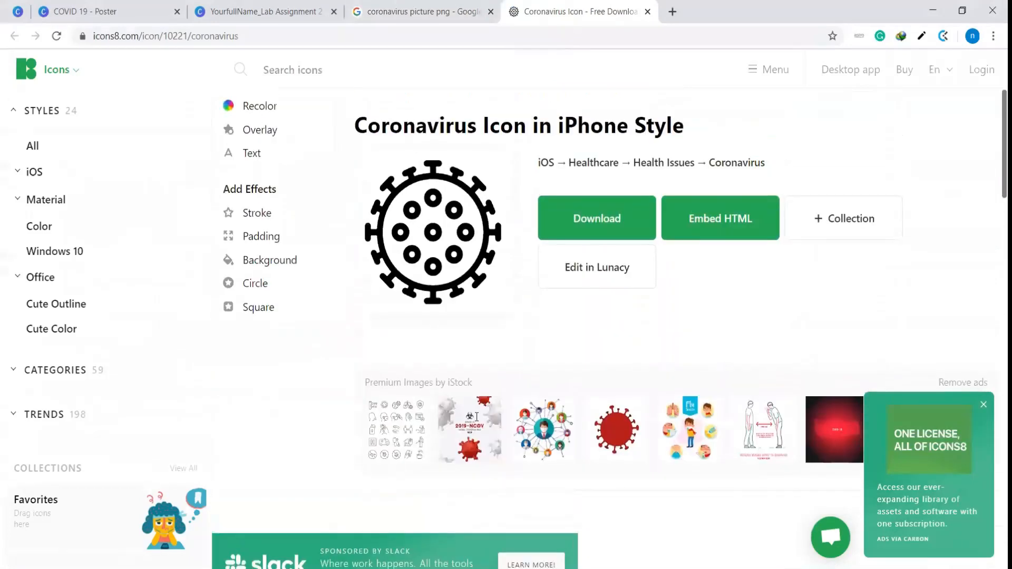
{"action": "left_click", "coordinate": [626, 428]}
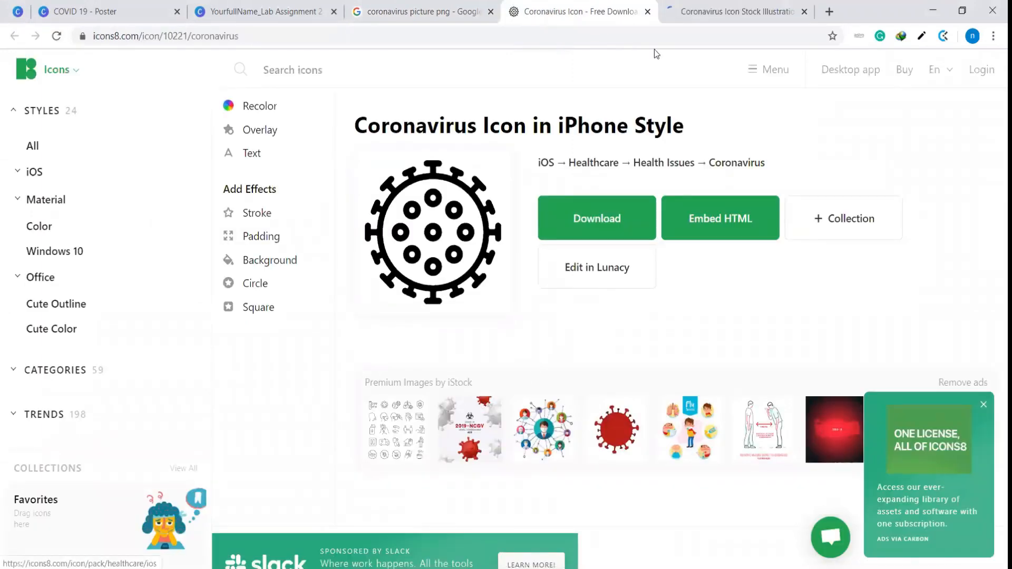
{"action": "left_click", "coordinate": [722, 12]}
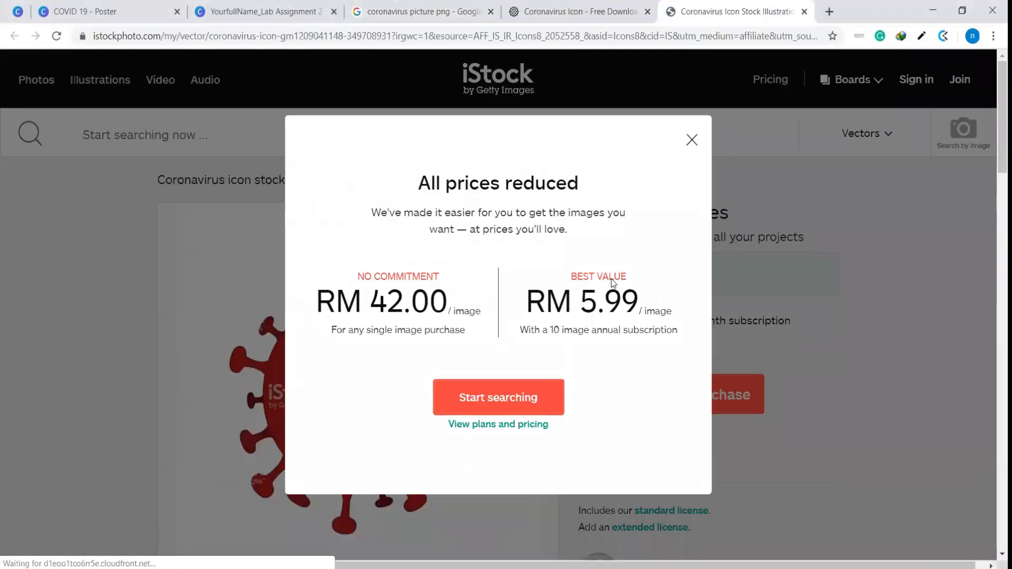
{"action": "left_click", "coordinate": [804, 12]}
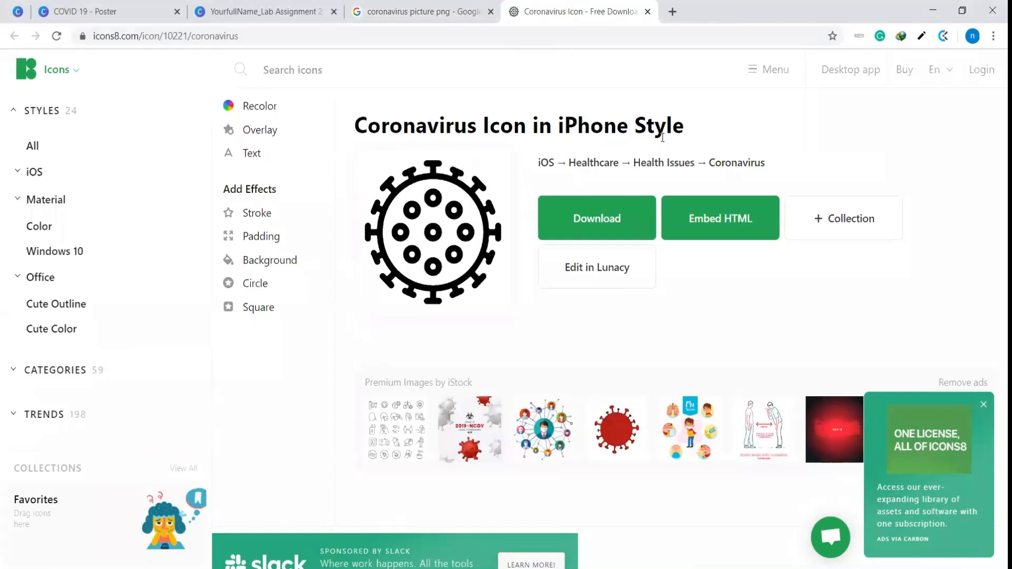
Download the coronavirus icon from Icons8 as a 50px PNG and close the download dialog
{"action": "left_click", "coordinate": [601, 217]}
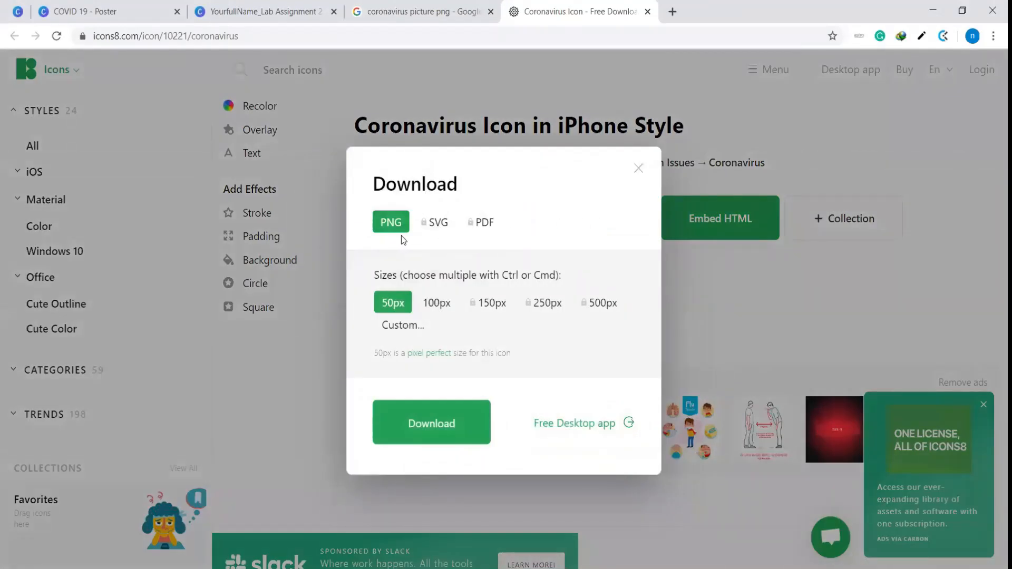
{"action": "left_click", "coordinate": [438, 425]}
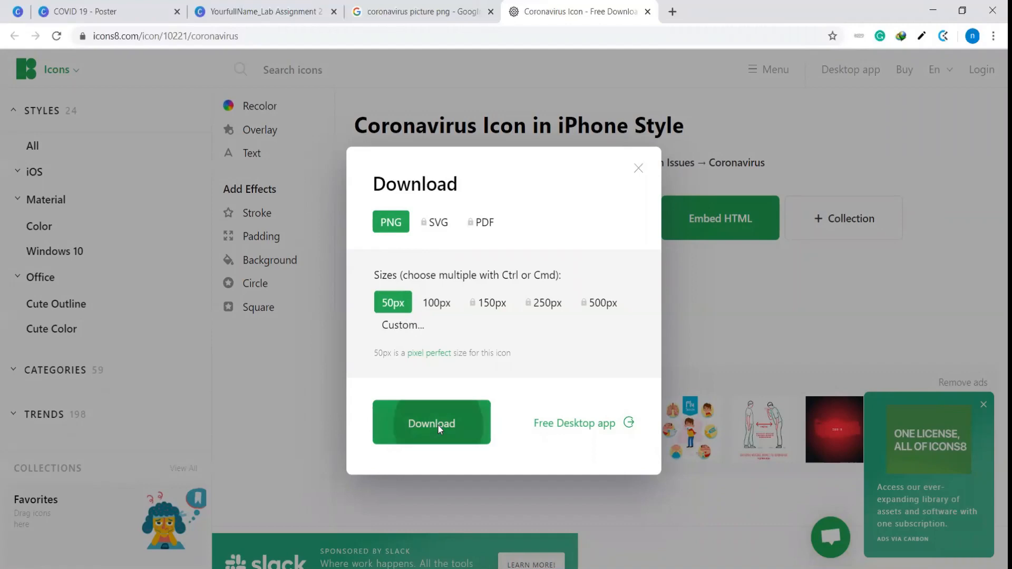
{"action": "left_click", "coordinate": [625, 383]}
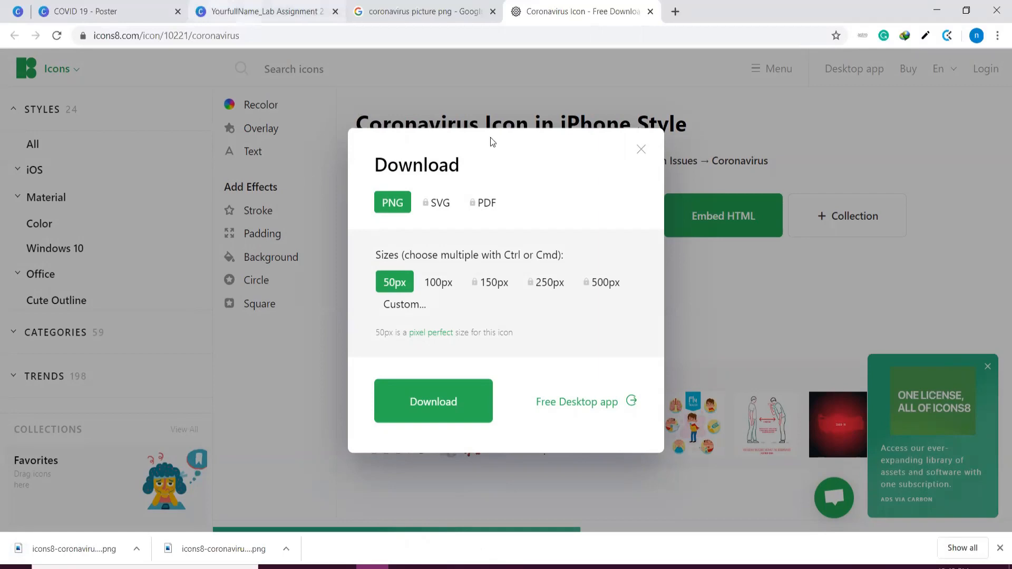
{"action": "left_click", "coordinate": [641, 150]}
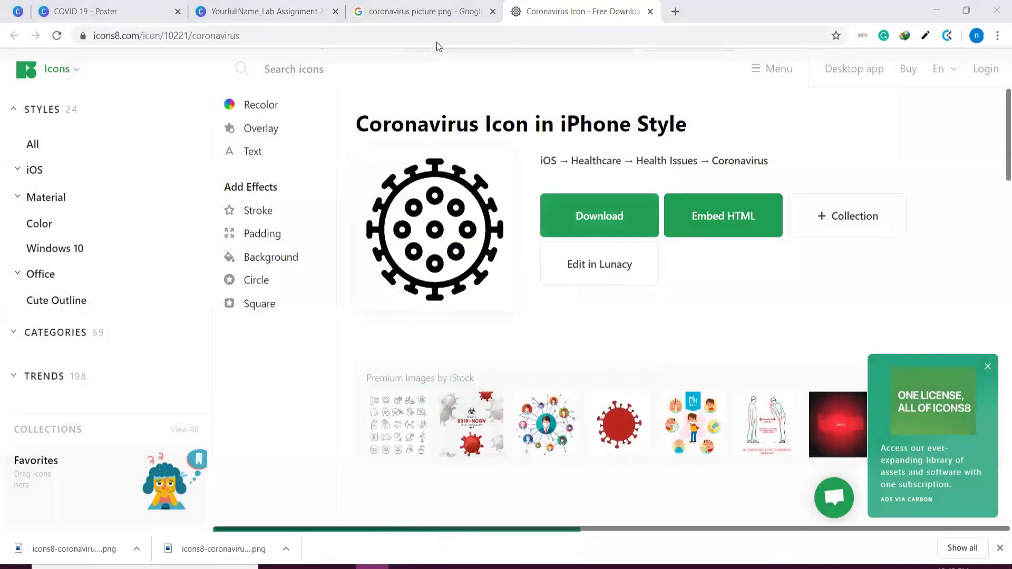
Return to the Canva poster, upload the downloaded coronavirus icon and add it to the page
{"action": "key", "text": "ctrl+2"}
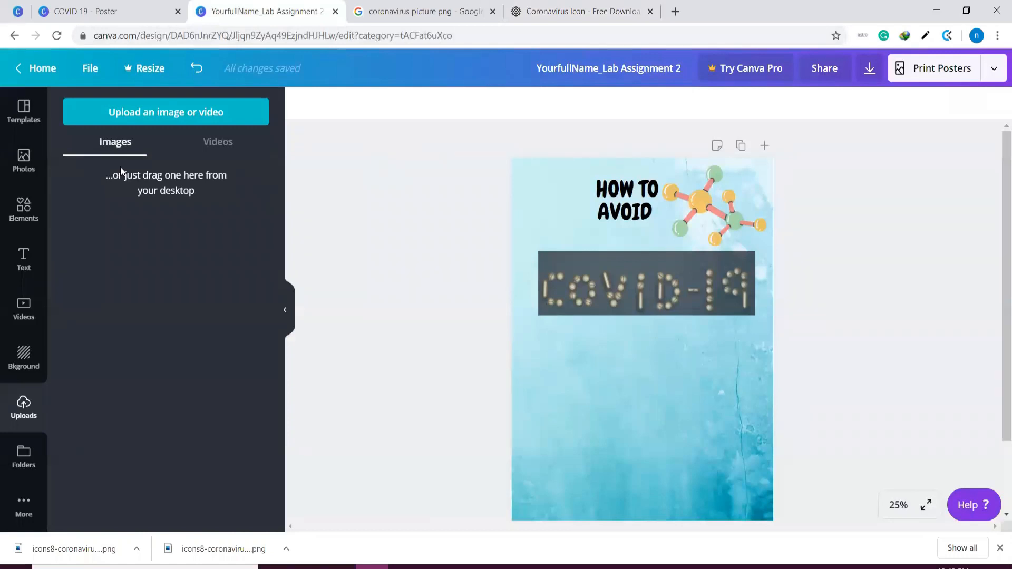
{"action": "left_click", "coordinate": [132, 108]}
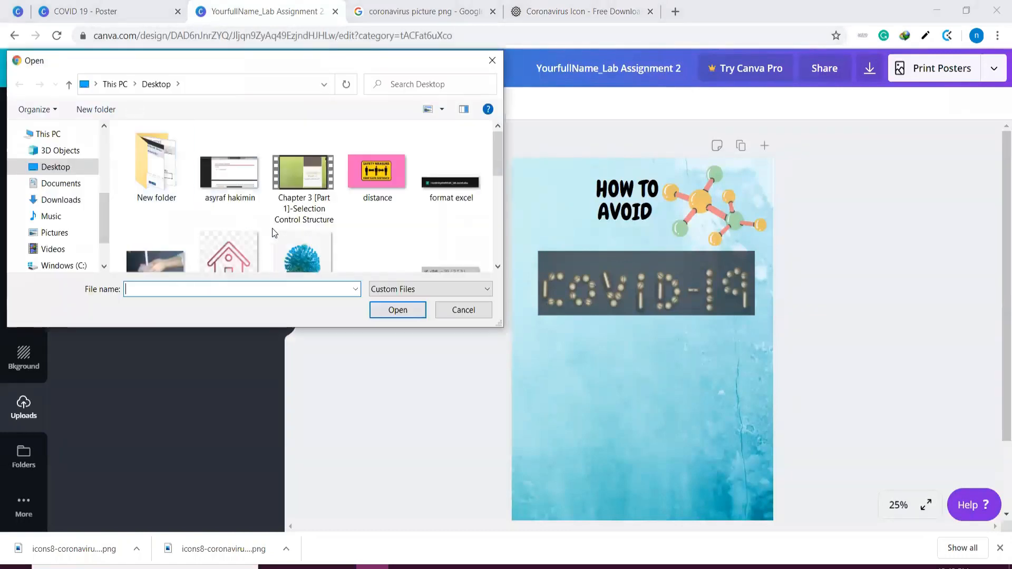
{"action": "double_click", "coordinate": [176, 183]}
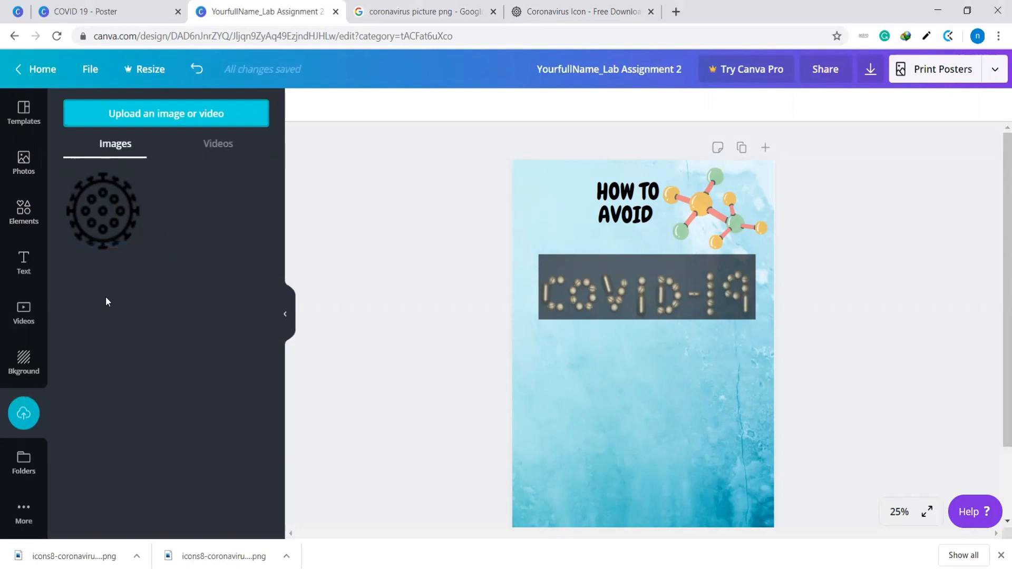
{"action": "left_click", "coordinate": [88, 226]}
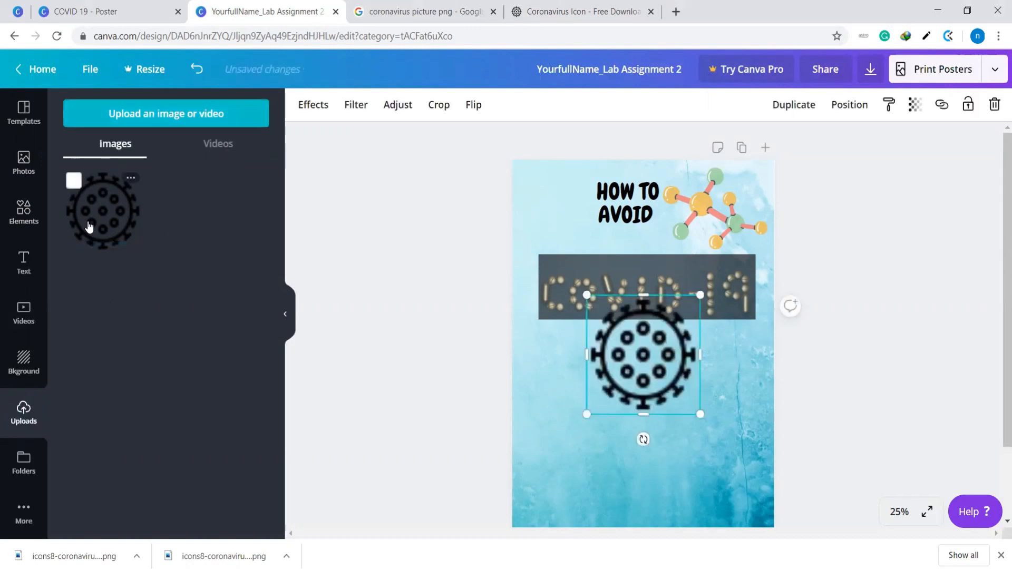
Shrink the coronavirus icon and place it over the COVID-19 photo's upper-left corner, just below the heading
{"action": "left_click_drag", "start_coordinate": [625, 379], "coordinate": [512, 252]}
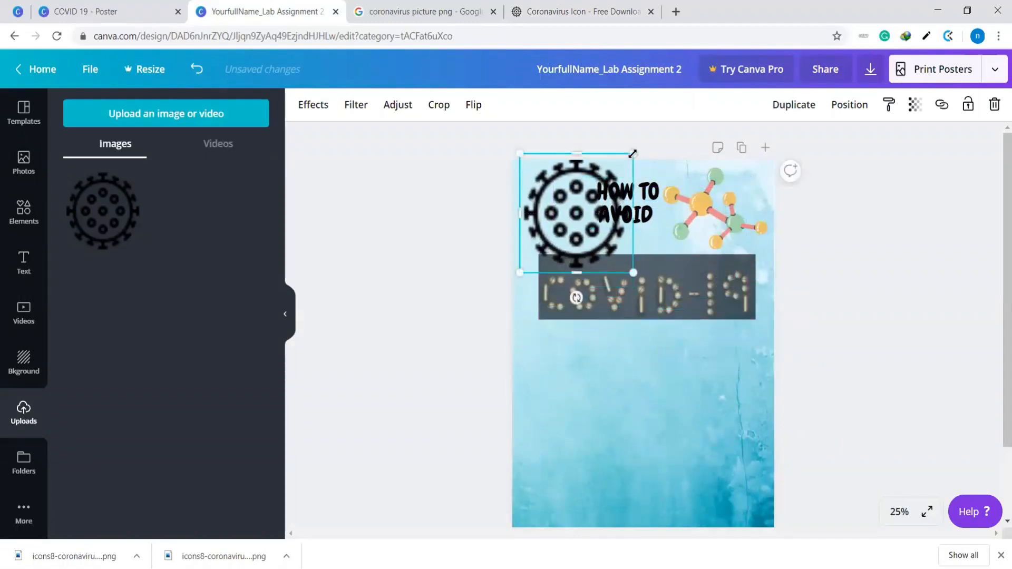
{"action": "left_click_drag", "start_coordinate": [630, 180], "coordinate": [601, 189]}
{"action": "left_click_drag", "start_coordinate": [580, 229], "coordinate": [570, 263]}
{"action": "left_click", "coordinate": [976, 275]}
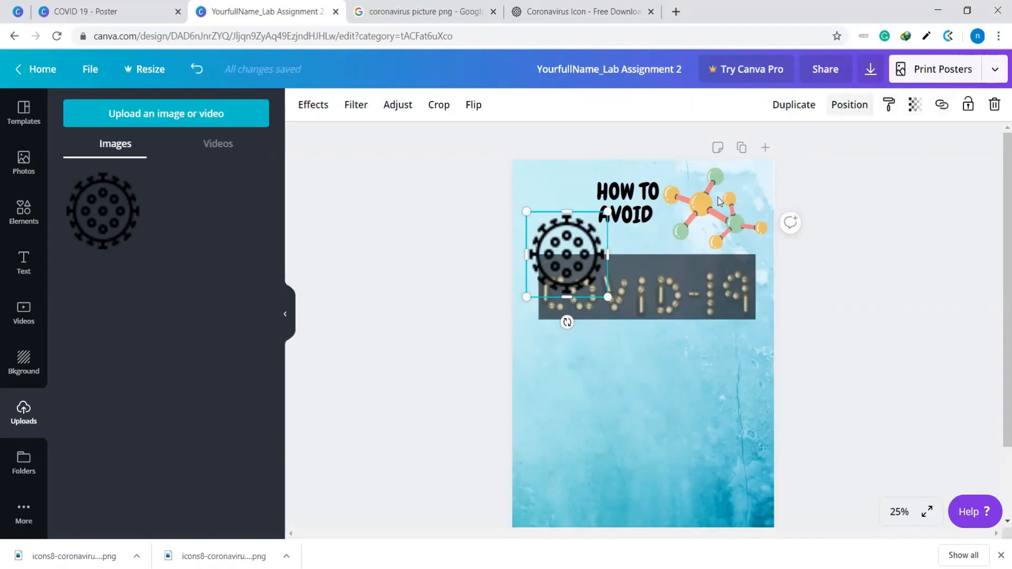
Send the coronavirus icon backwards behind the COVID-19 photo
{"action": "left_click", "coordinate": [855, 109]}
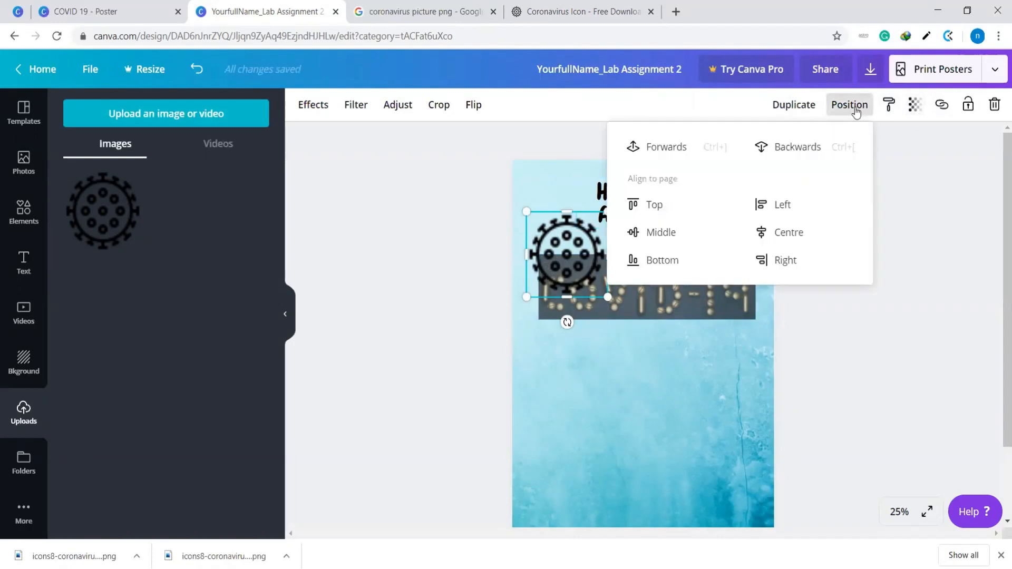
{"action": "left_click", "coordinate": [798, 153]}
{"action": "left_click", "coordinate": [928, 357]}
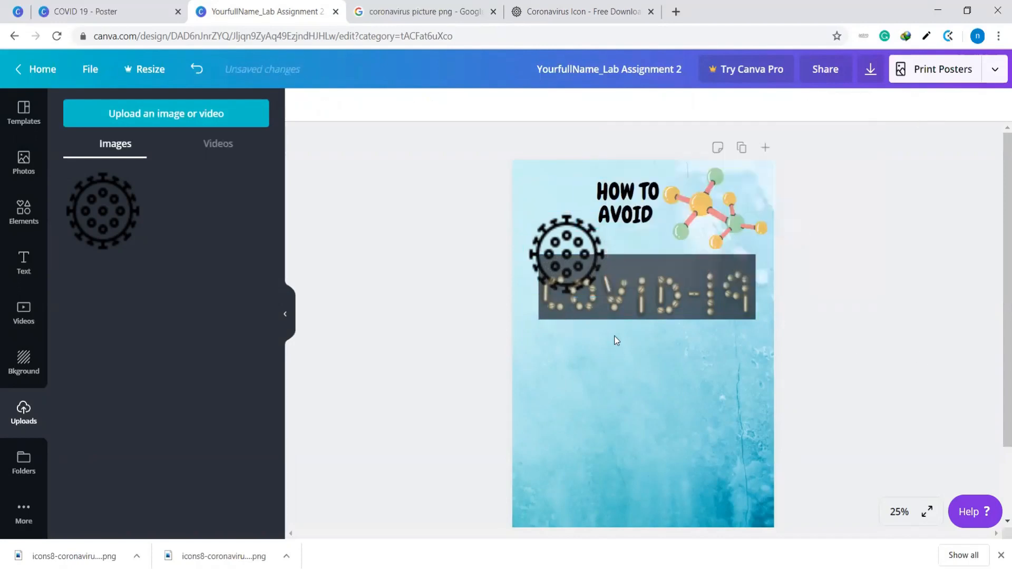
Set the COVID-19 photo's transparency to 97 and center the photo horizontally on the poster
{"action": "left_click", "coordinate": [580, 270]}
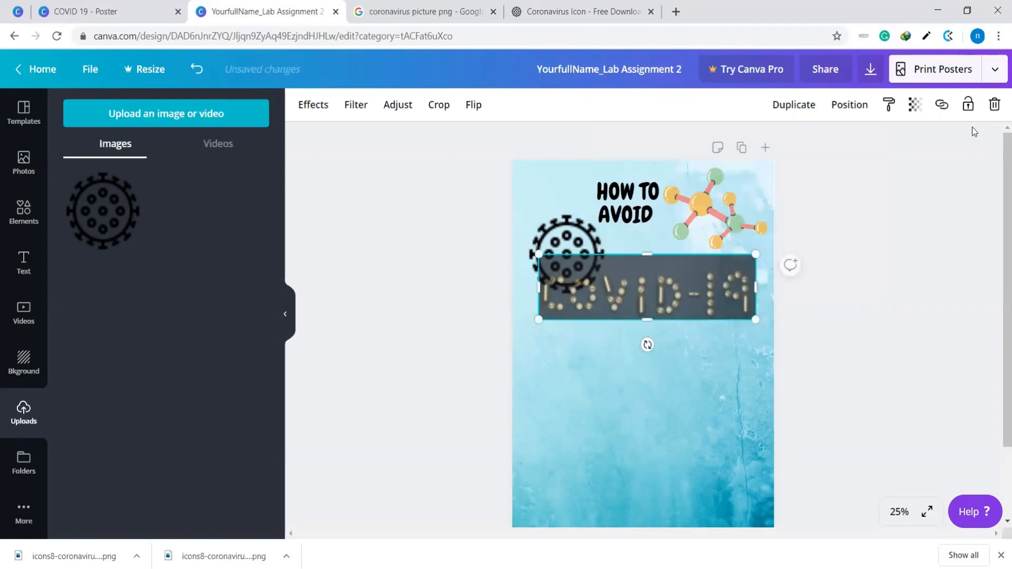
{"action": "left_click", "coordinate": [915, 104]}
{"action": "left_click_drag", "start_coordinate": [850, 142], "coordinate": [880, 145]}
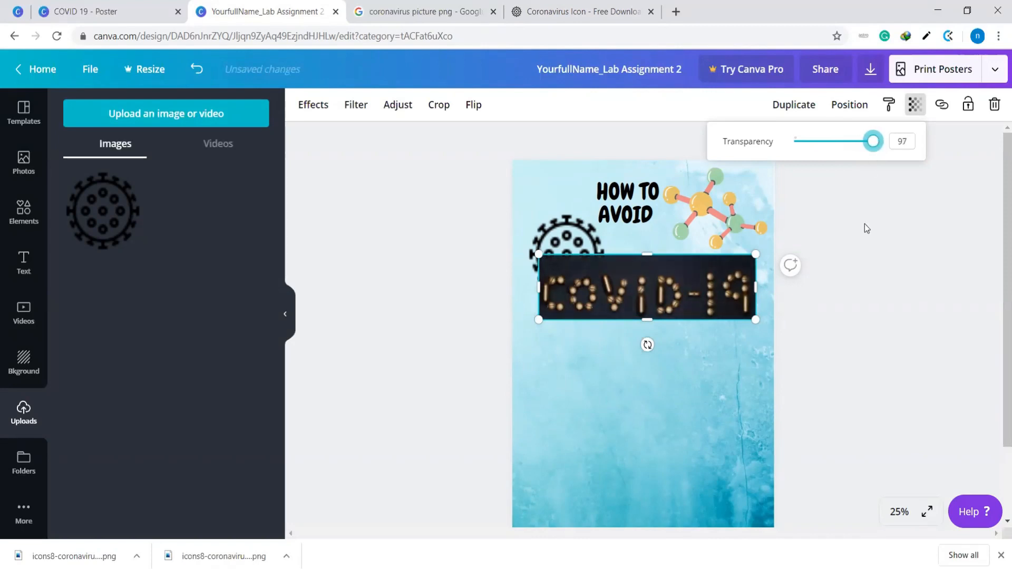
{"action": "left_click", "coordinate": [890, 267]}
{"action": "left_click_drag", "start_coordinate": [641, 284], "coordinate": [637, 287]}
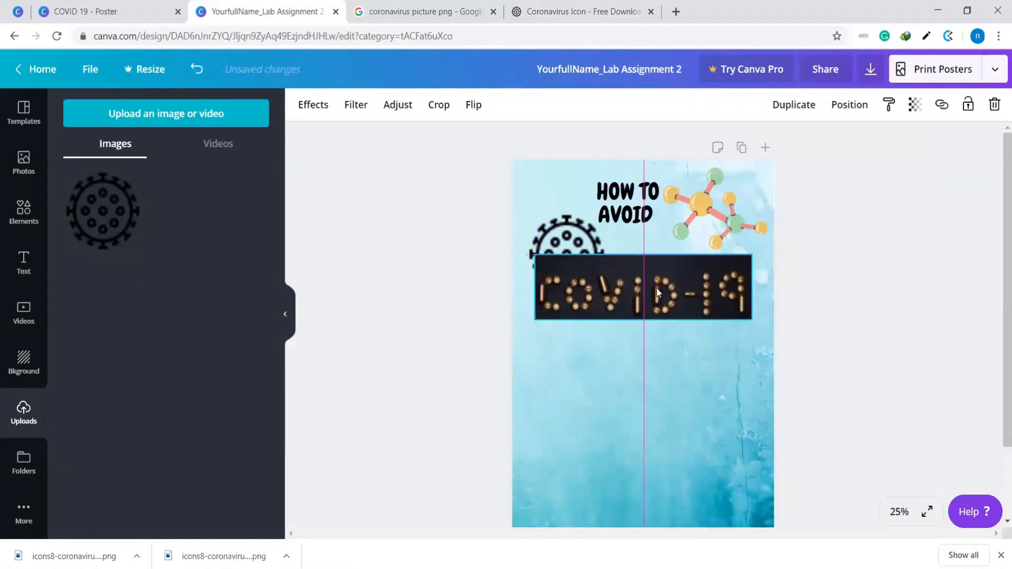
Clear the Coronavirus search from the element library and show the complete Frames collection
{"action": "left_click", "coordinate": [900, 301]}
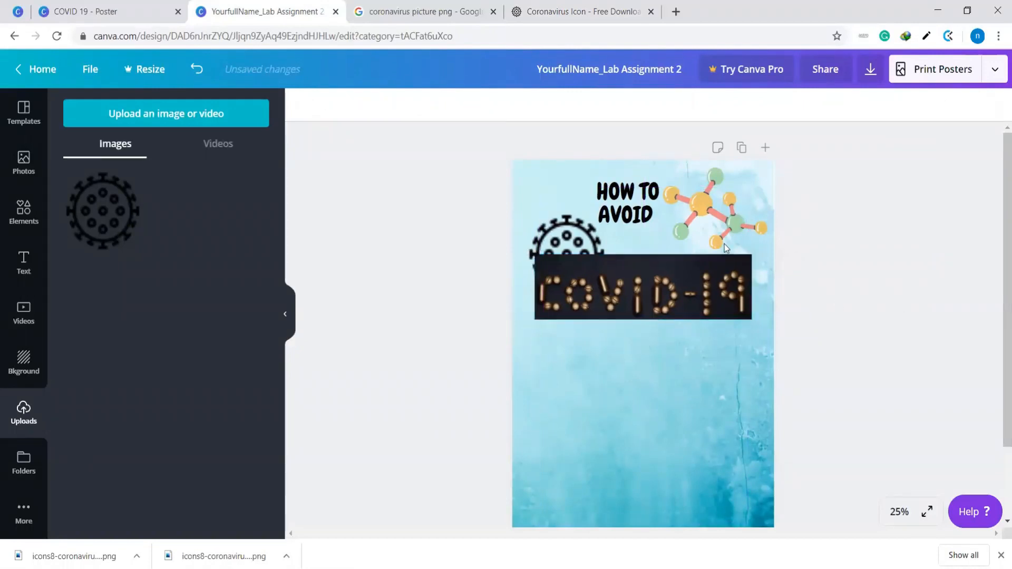
{"action": "left_click", "coordinate": [637, 220]}
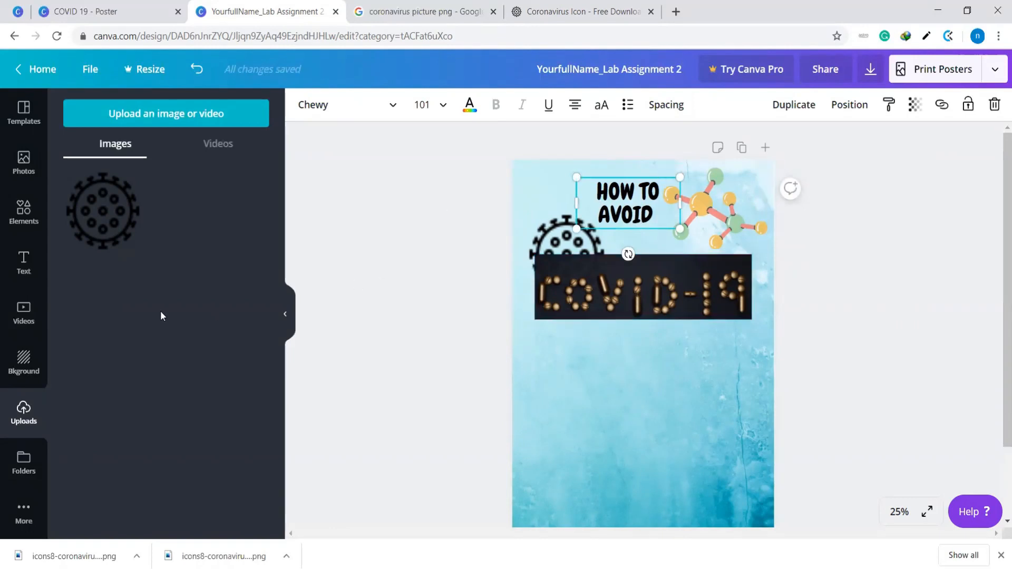
{"action": "left_click", "coordinate": [29, 216]}
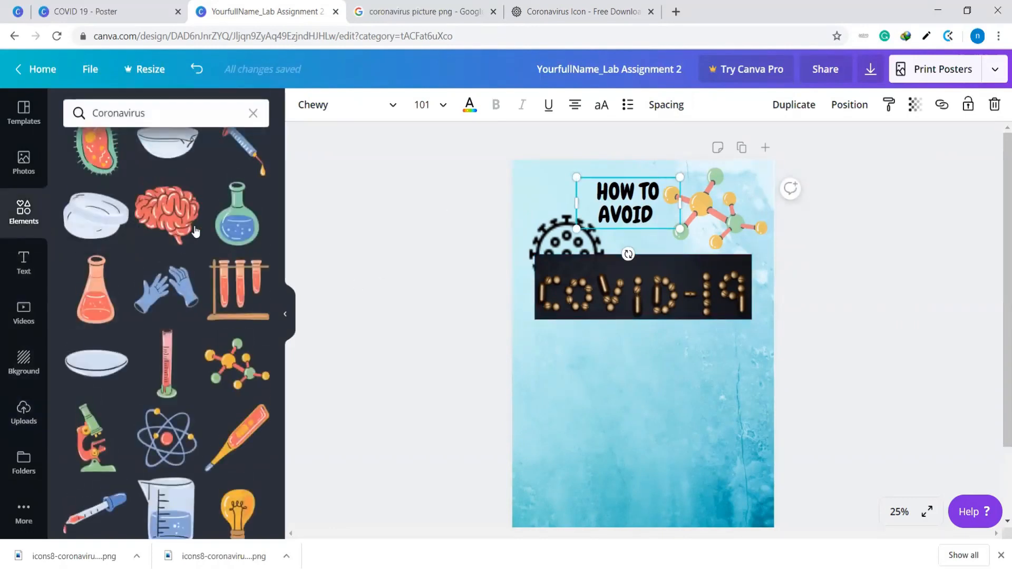
{"action": "scroll", "coordinate": [193, 222], "scroll_direction": "up", "scroll_amount": 10}
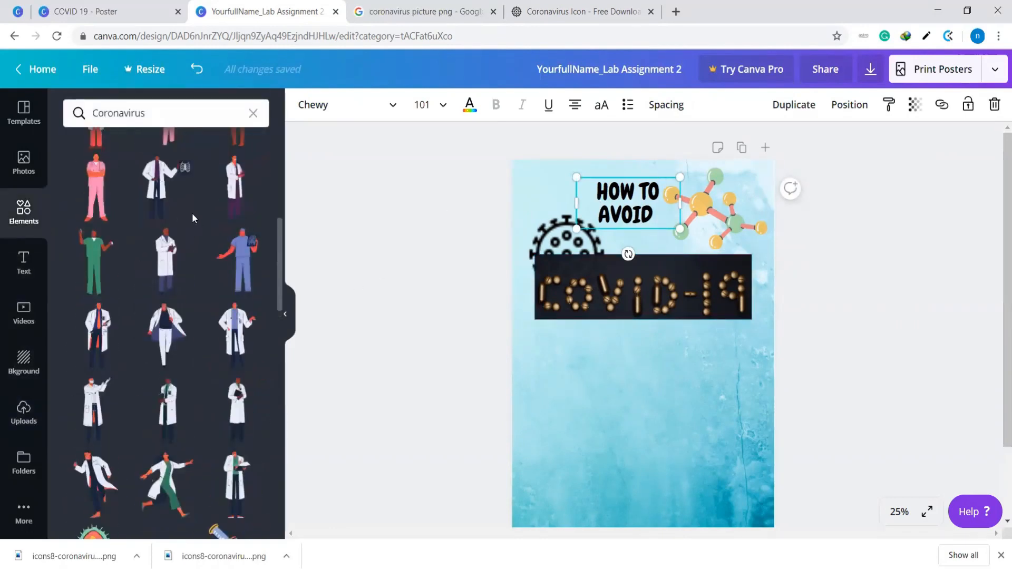
{"action": "left_click", "coordinate": [253, 114]}
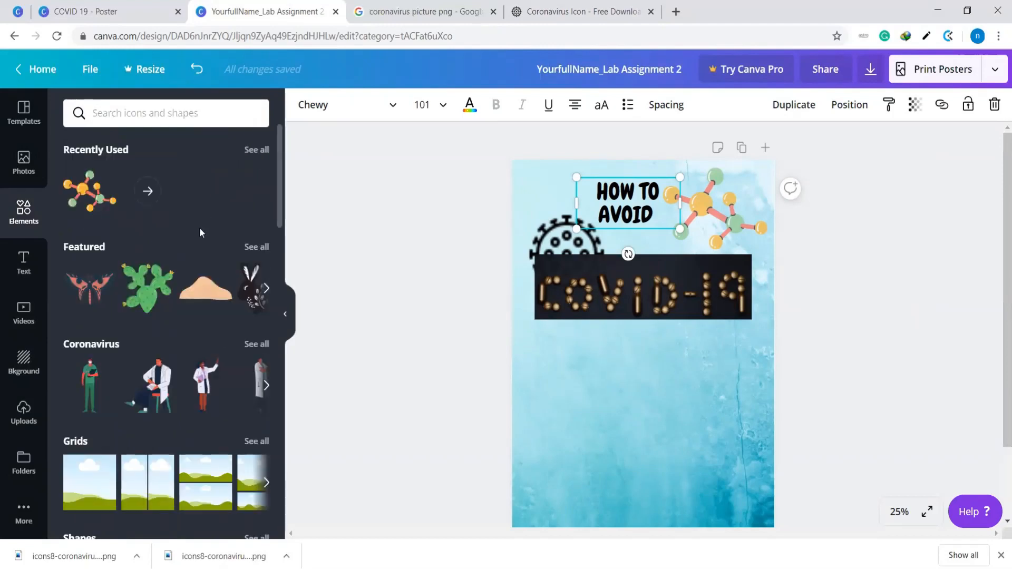
{"action": "scroll", "coordinate": [179, 345], "scroll_direction": "down", "scroll_amount": 10}
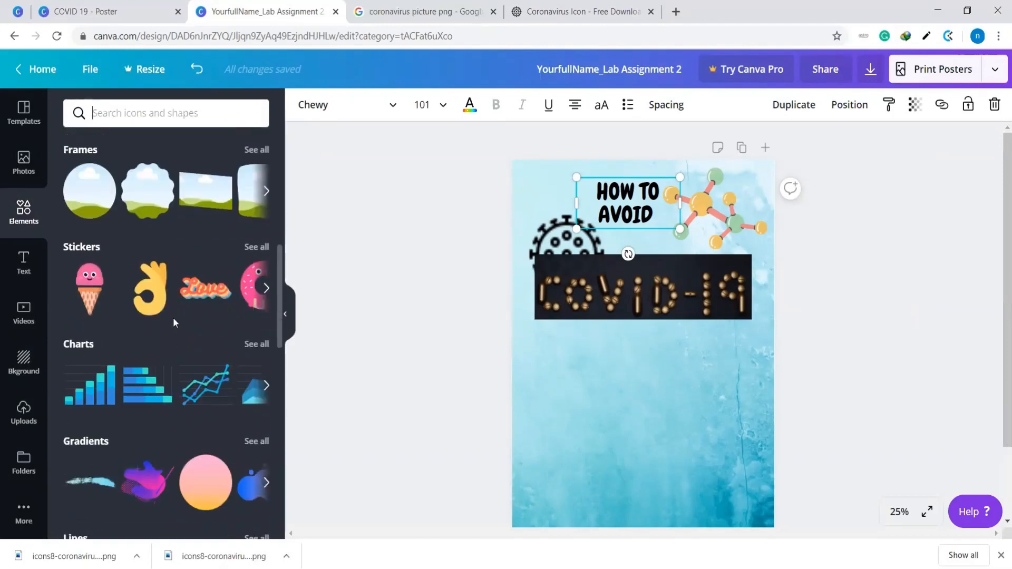
{"action": "scroll", "coordinate": [166, 322], "scroll_direction": "up", "scroll_amount": 5}
{"action": "scroll", "coordinate": [162, 324], "scroll_direction": "down", "scroll_amount": 1}
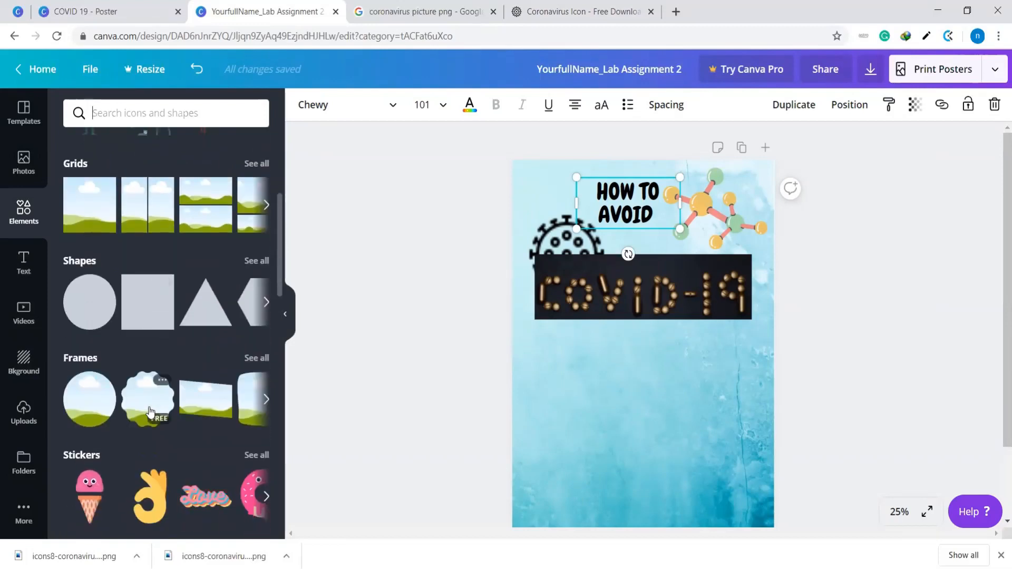
{"action": "scroll", "coordinate": [163, 342], "scroll_direction": "up", "scroll_amount": 5}
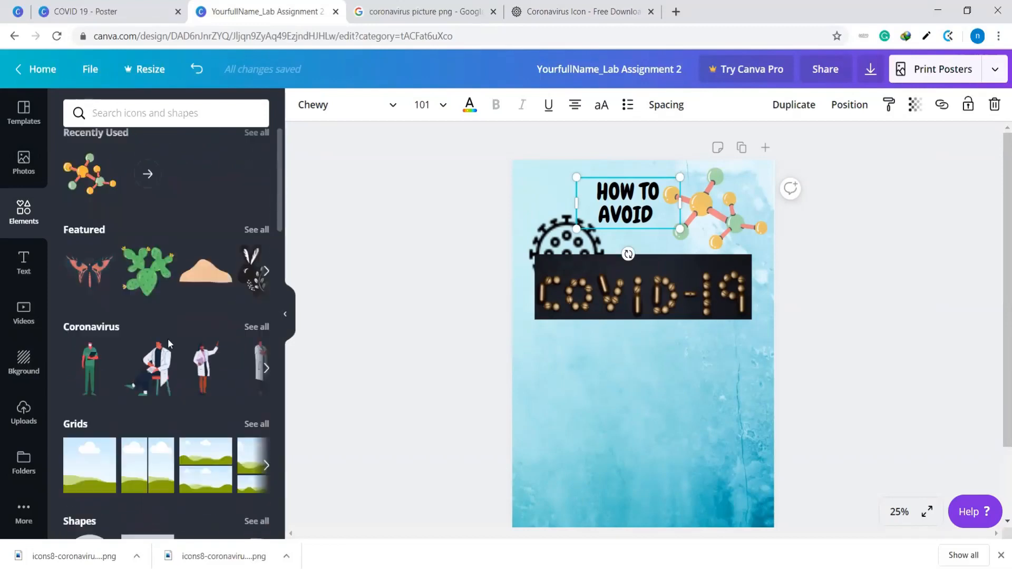
{"action": "scroll", "coordinate": [167, 338], "scroll_direction": "down", "scroll_amount": 6}
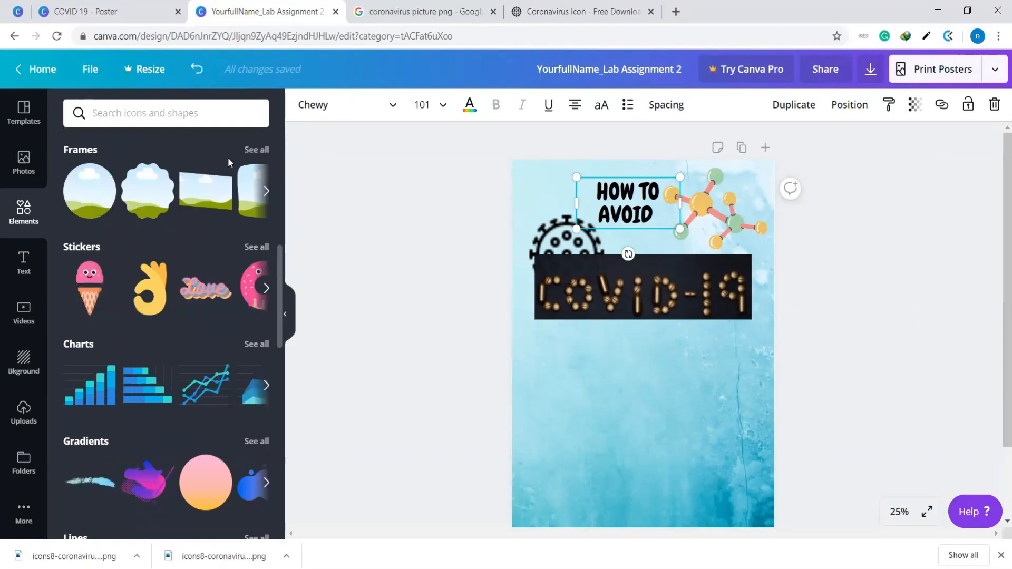
{"action": "left_click", "coordinate": [256, 149]}
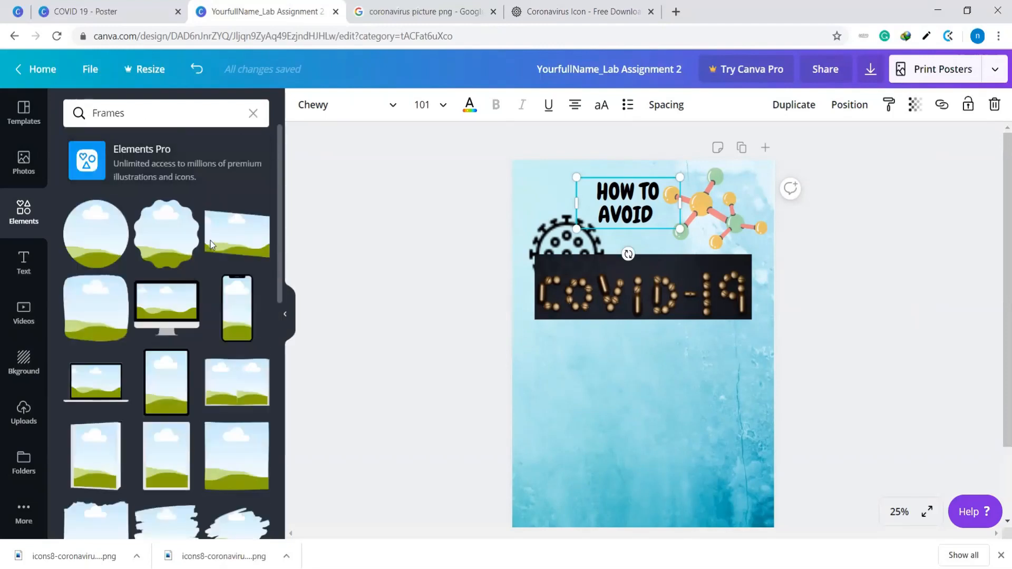
Add the wavy brush-stroke frame from the Frames collection to the poster
{"action": "scroll", "coordinate": [206, 263], "scroll_direction": "down", "scroll_amount": 5}
{"action": "scroll", "coordinate": [189, 286], "scroll_direction": "up", "scroll_amount": 4}
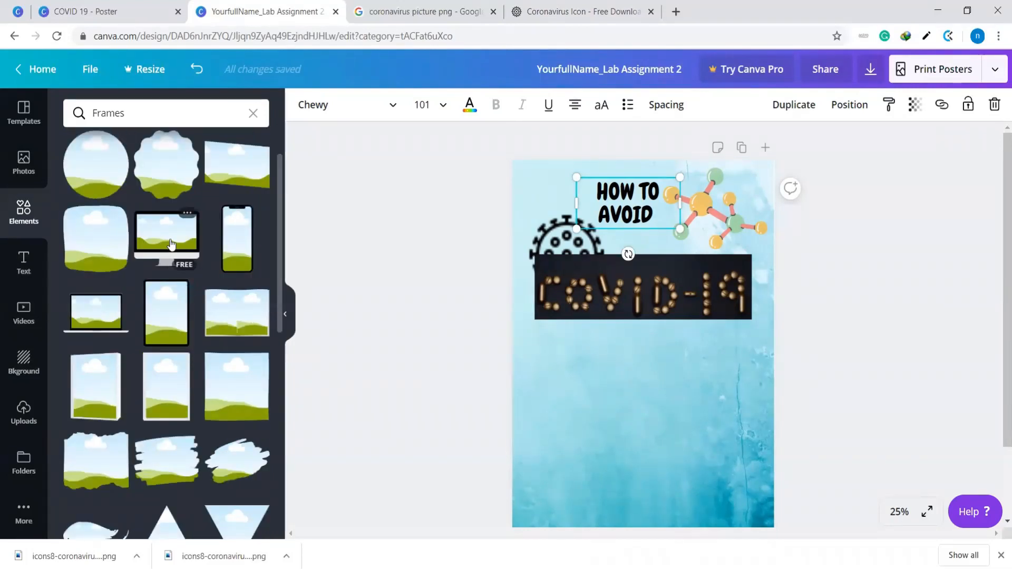
{"action": "scroll", "coordinate": [236, 346], "scroll_direction": "down", "scroll_amount": 6}
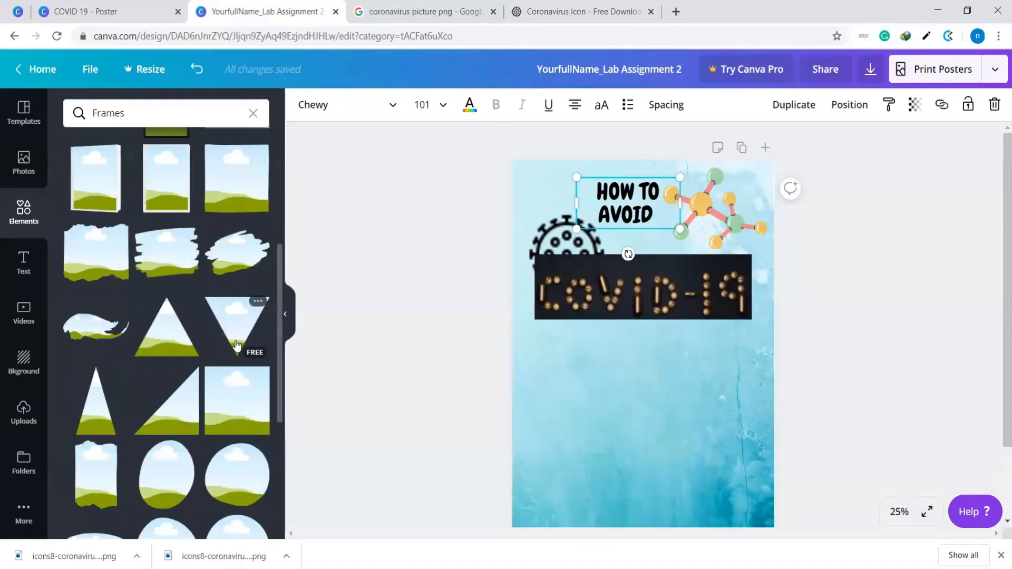
{"action": "scroll", "coordinate": [237, 346], "scroll_direction": "up", "scroll_amount": 4}
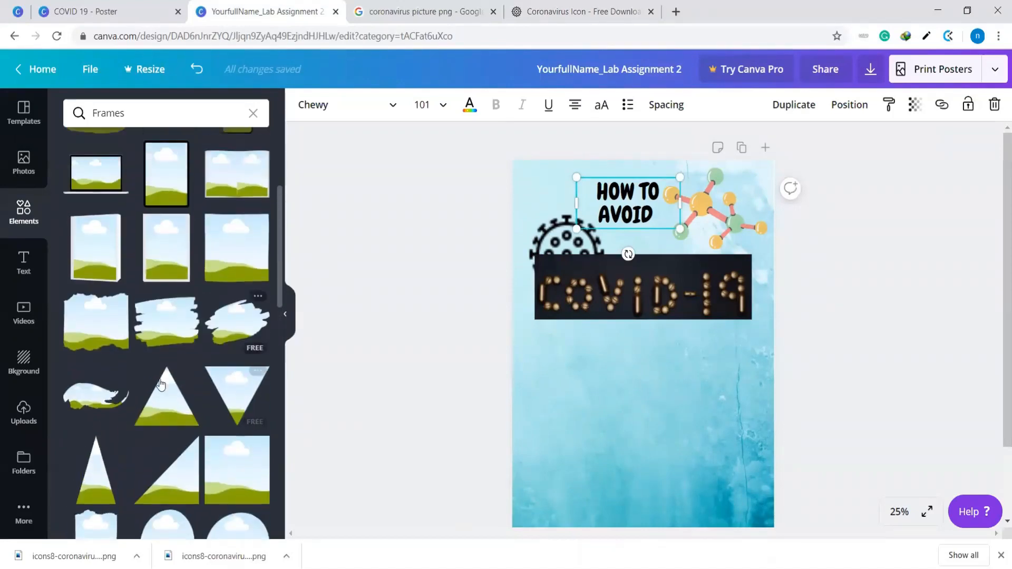
{"action": "left_click", "coordinate": [86, 397]}
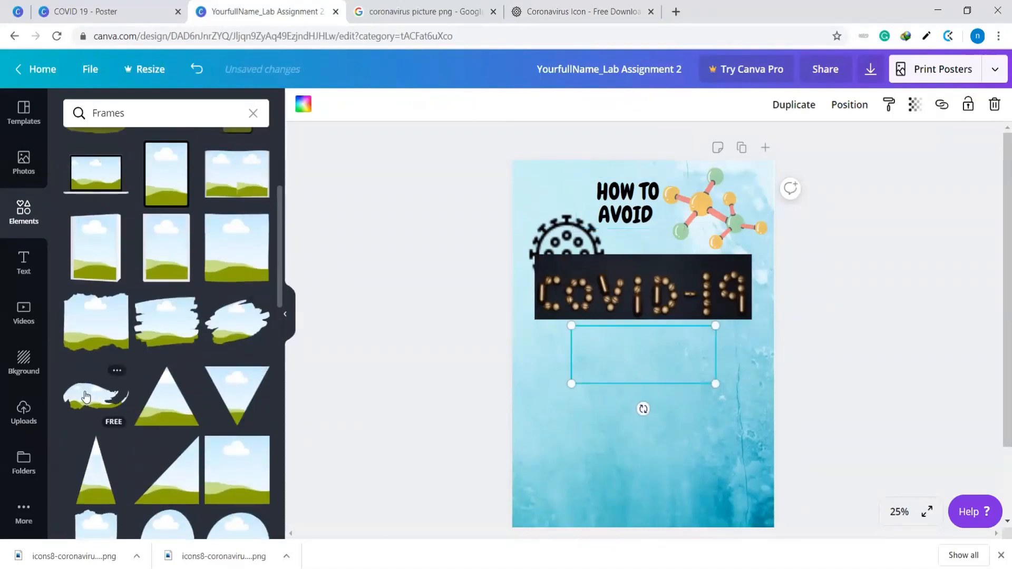
Place the brush-stroke frame over the "HOW TO AVOID" heading area and enlarge it to about 38.4 by 14.7
{"action": "mouse_move", "coordinate": [639, 357]}
{"action": "left_mouse_down"}
{"action": "mouse_move", "coordinate": [625, 203]}
{"action": "mouse_move", "coordinate": [667, 376]}
{"action": "mouse_move", "coordinate": [623, 198]}
{"action": "left_mouse_up"}
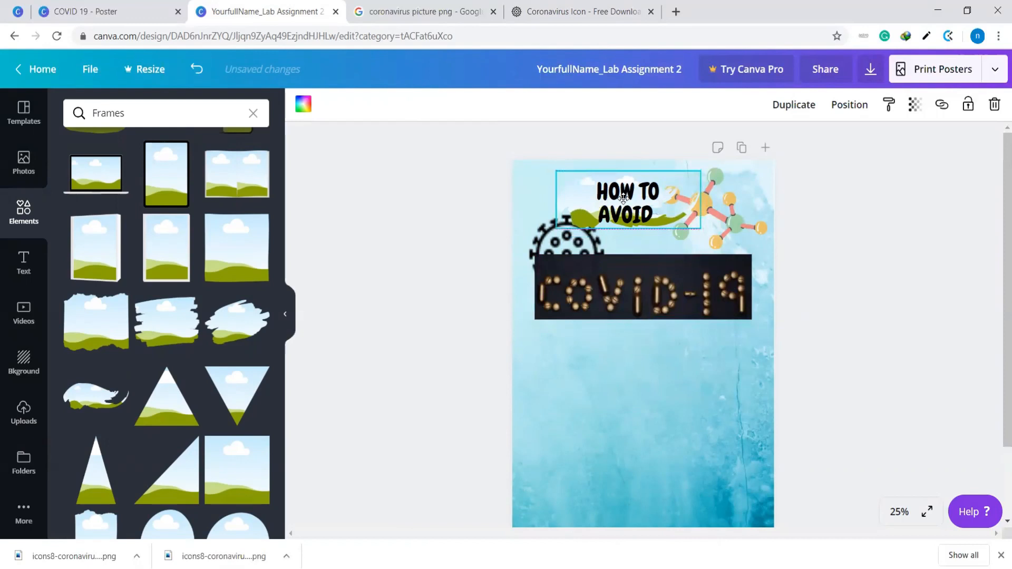
{"action": "left_click_drag", "start_coordinate": [700, 171], "coordinate": [762, 172]}
{"action": "left_click_drag", "start_coordinate": [561, 228], "coordinate": [514, 247]}
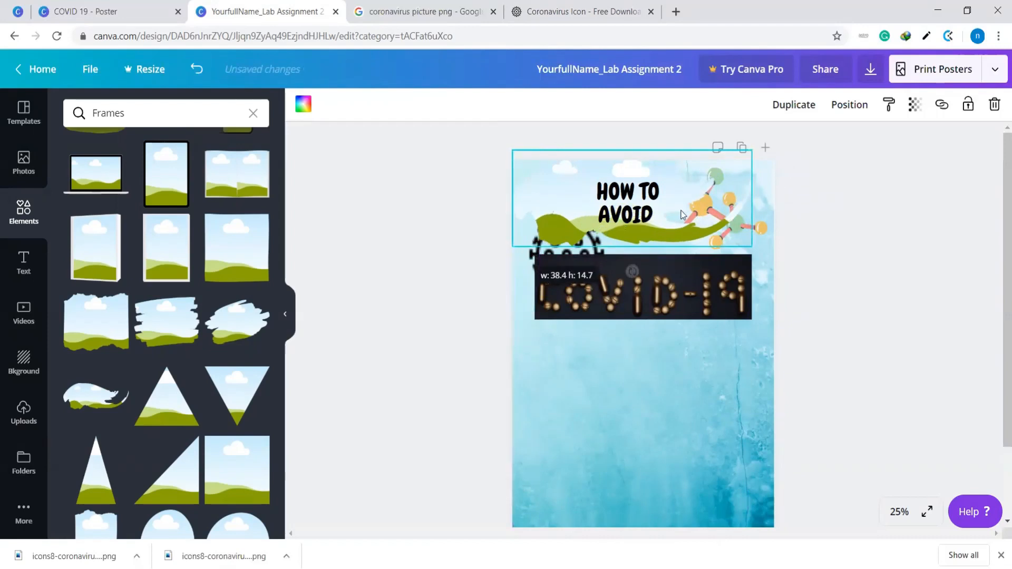
{"action": "left_click_drag", "start_coordinate": [681, 236], "coordinate": [715, 238]}
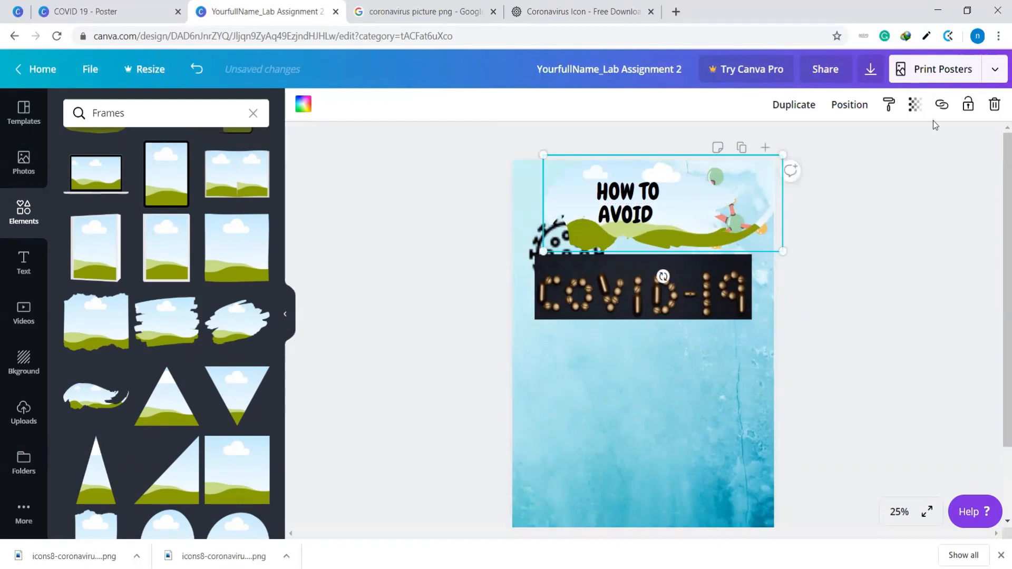
Send the brush-stroke frame backwards behind the coronavirus icon and shift it towards the poster's left edge
{"action": "left_click", "coordinate": [850, 105]}
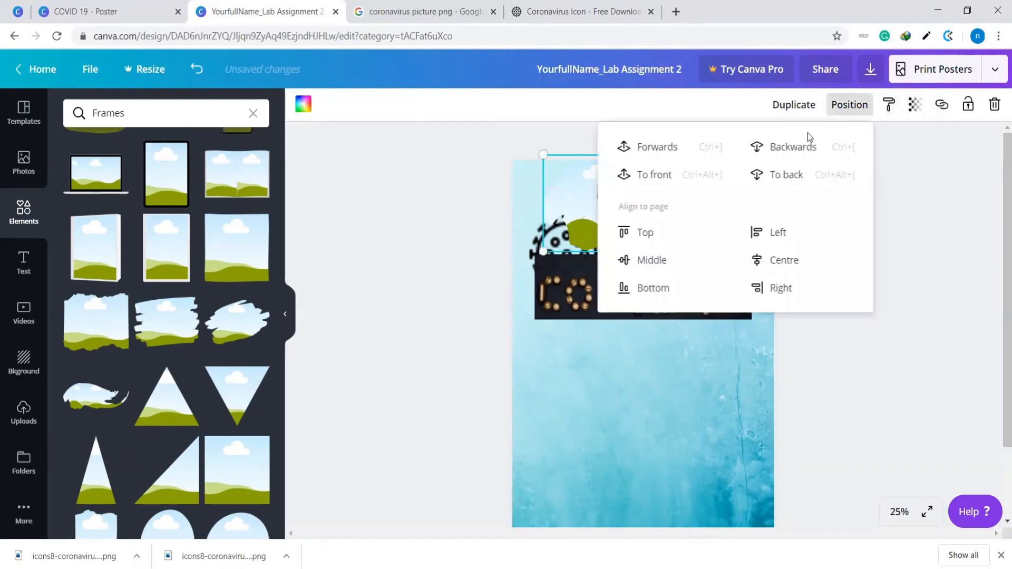
{"action": "left_click", "coordinate": [936, 330]}
{"action": "left_click", "coordinate": [682, 229]}
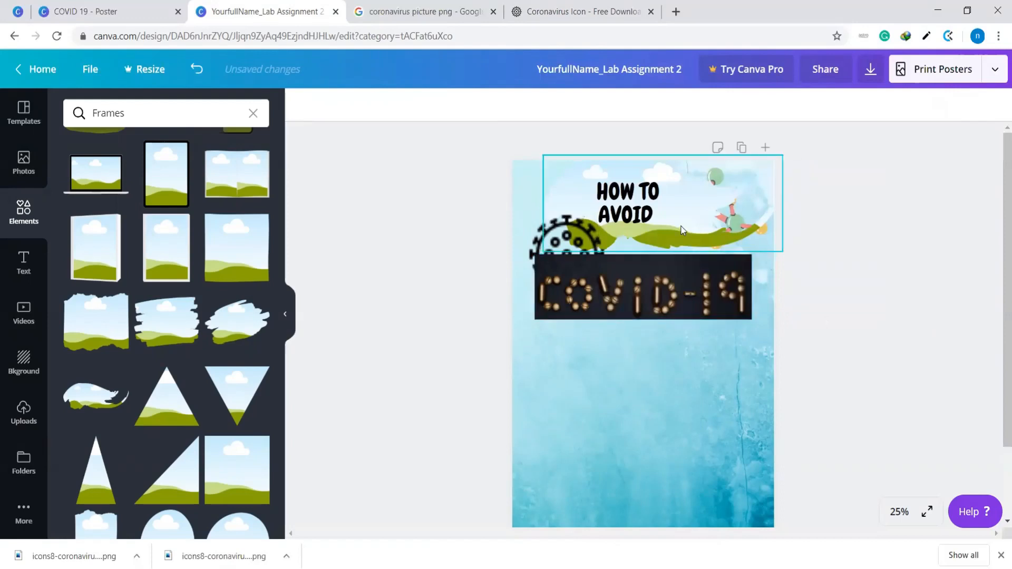
{"action": "left_click", "coordinate": [854, 248]}
{"action": "left_click", "coordinate": [679, 232]}
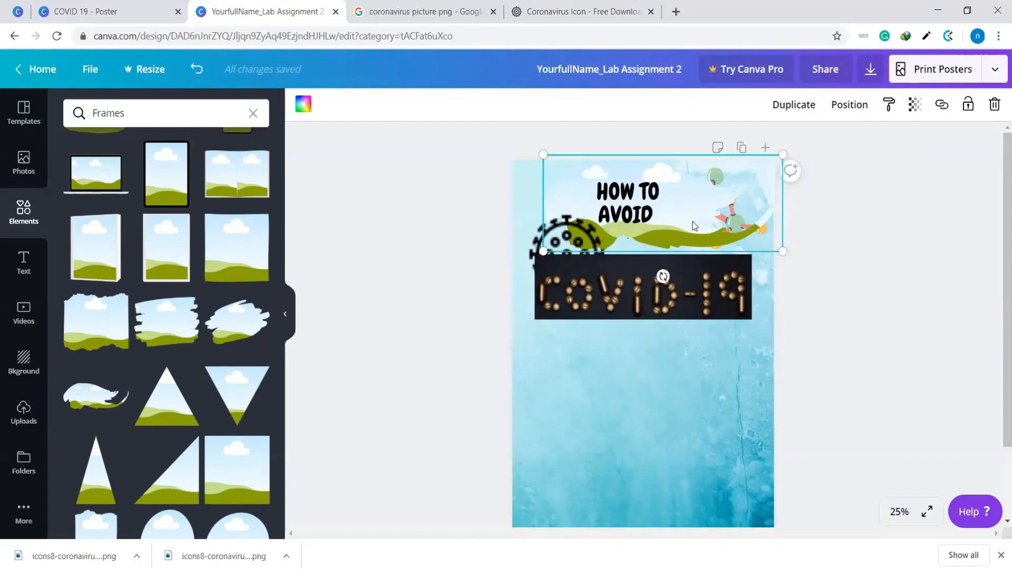
{"action": "left_click_drag", "start_coordinate": [692, 221], "coordinate": [668, 217]}
{"action": "left_click_drag", "start_coordinate": [743, 225], "coordinate": [736, 220]}
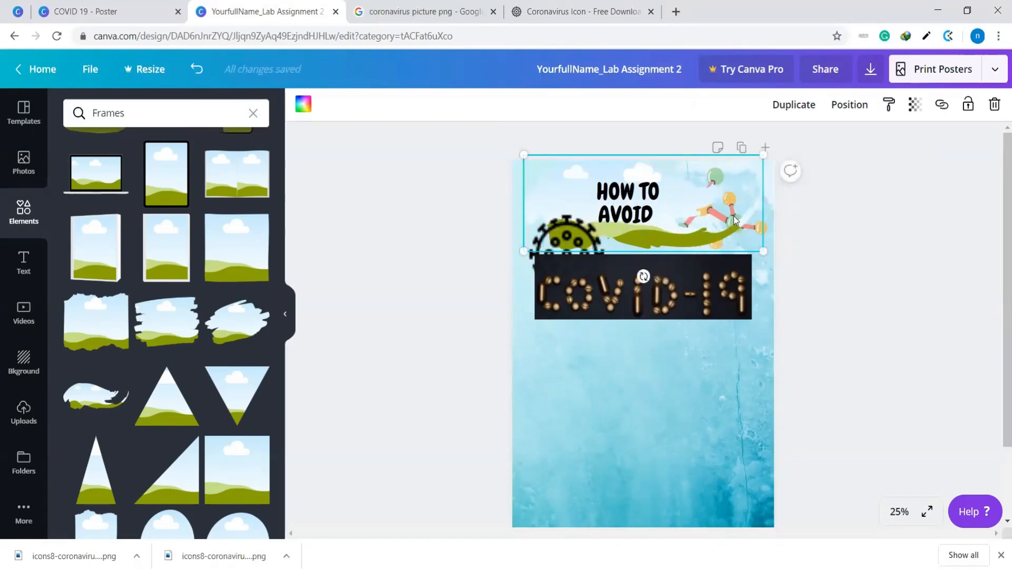
Move the molecule illustration out from behind the frame to the poster's lower right area, dragging the frame aside to reach it
{"action": "left_click", "coordinate": [789, 230]}
{"action": "left_click", "coordinate": [766, 226]}
{"action": "left_click_drag", "start_coordinate": [766, 226], "coordinate": [749, 387]}
{"action": "left_click", "coordinate": [738, 231]}
{"action": "left_click_drag", "start_coordinate": [739, 230], "coordinate": [710, 485]}
Return the brush-stroke frame behind the heading and enlarge it to span nearly the poster's full width
{"action": "left_click_drag", "start_coordinate": [640, 368], "coordinate": [662, 205]}
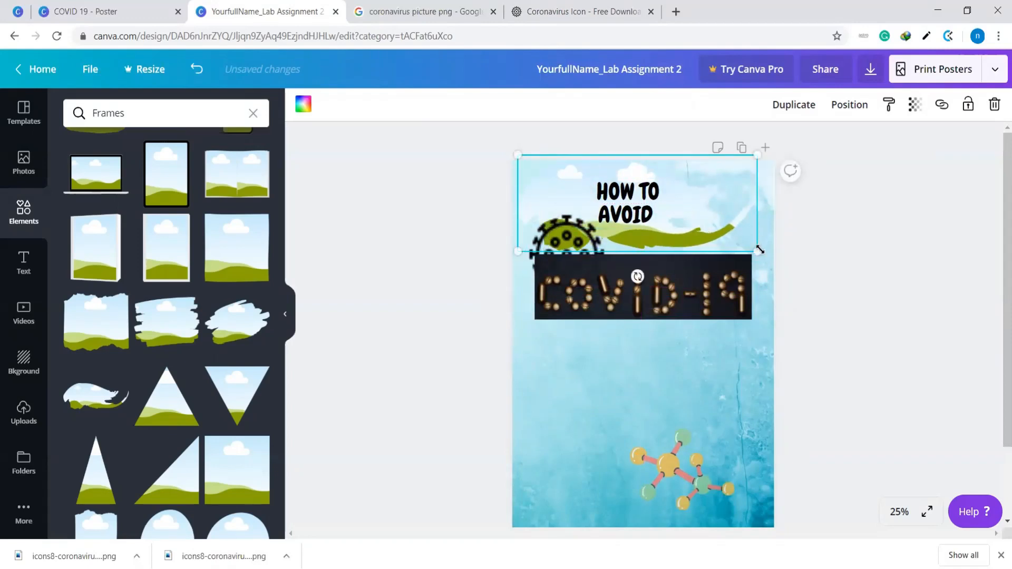
{"action": "left_click_drag", "start_coordinate": [770, 249], "coordinate": [790, 255]}
{"action": "left_click", "coordinate": [675, 211]}
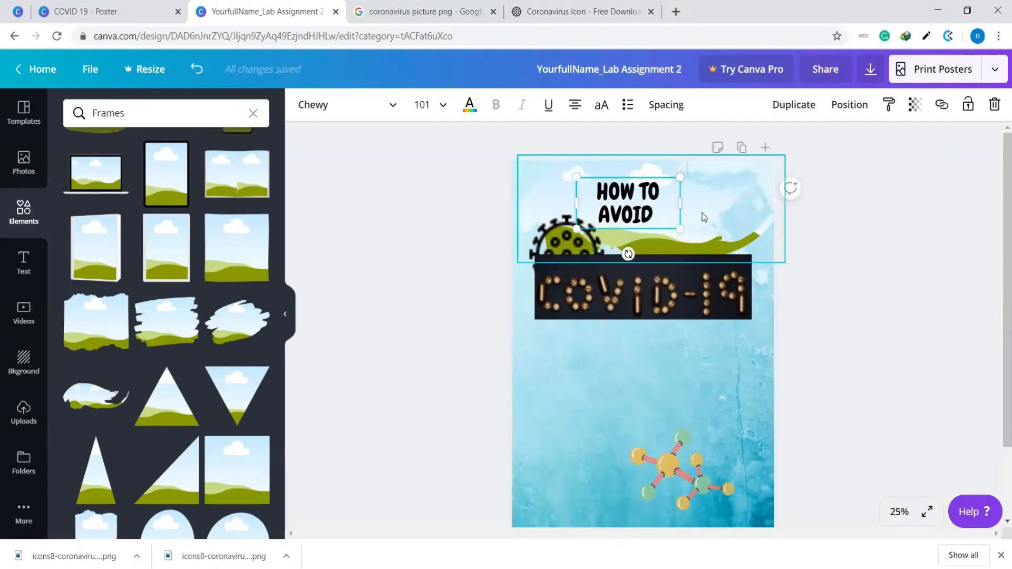
Try orange, black, light grey, white and light orange fills on the brush-stroke frame
{"action": "left_click", "coordinate": [705, 216]}
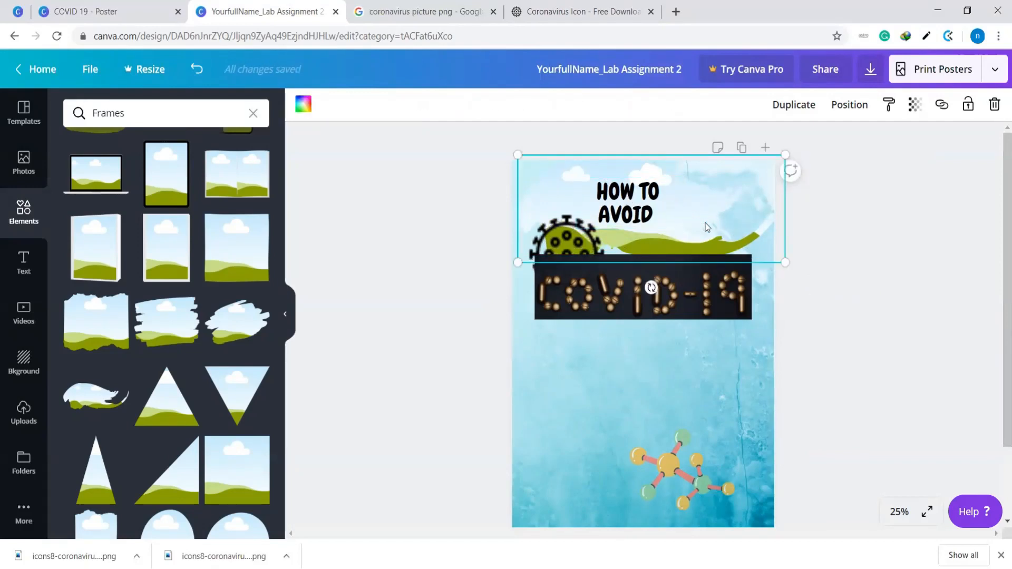
{"action": "left_click", "coordinate": [304, 105]}
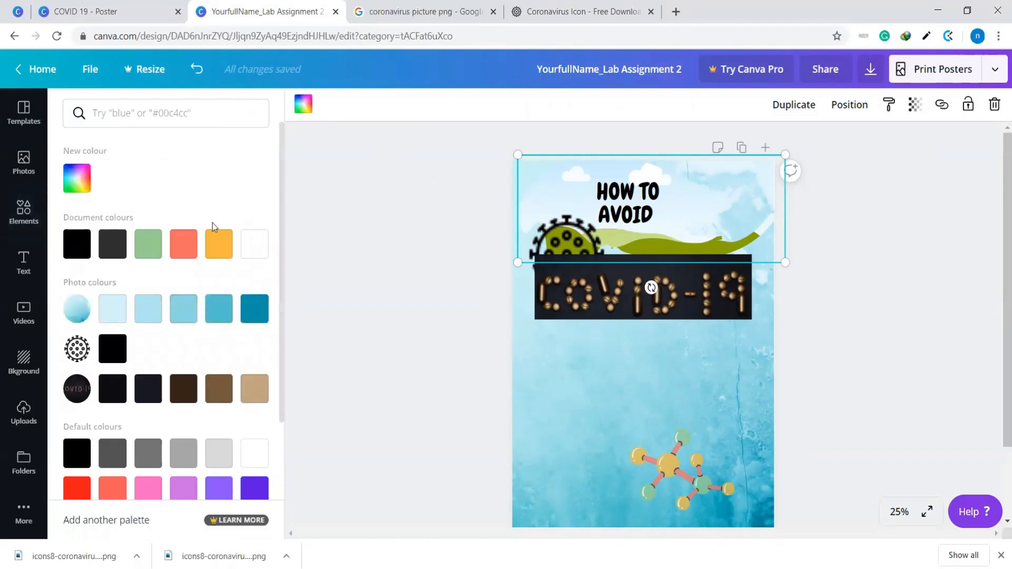
{"action": "left_click", "coordinate": [215, 250]}
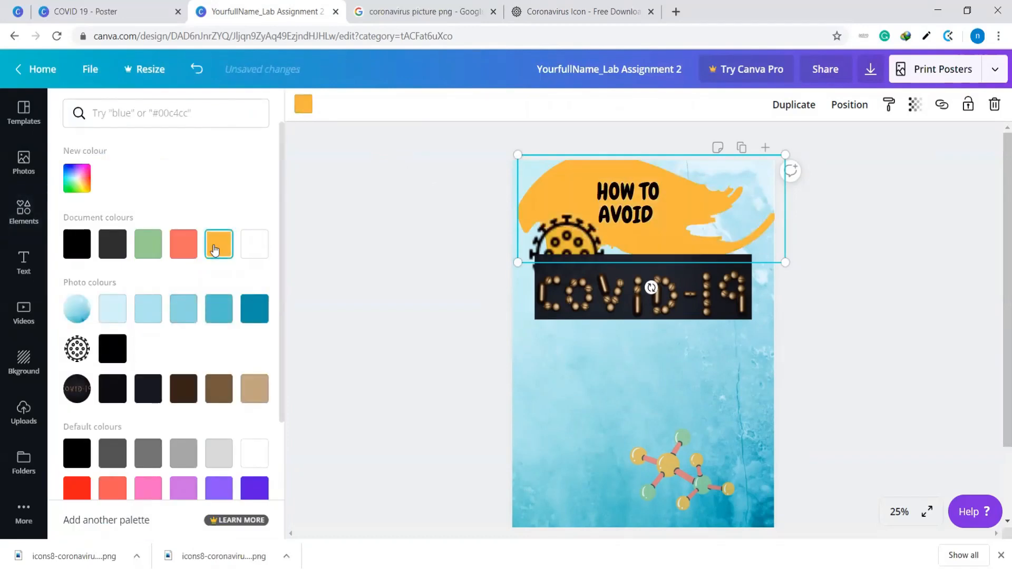
{"action": "scroll", "coordinate": [209, 319], "scroll_direction": "down", "scroll_amount": 2}
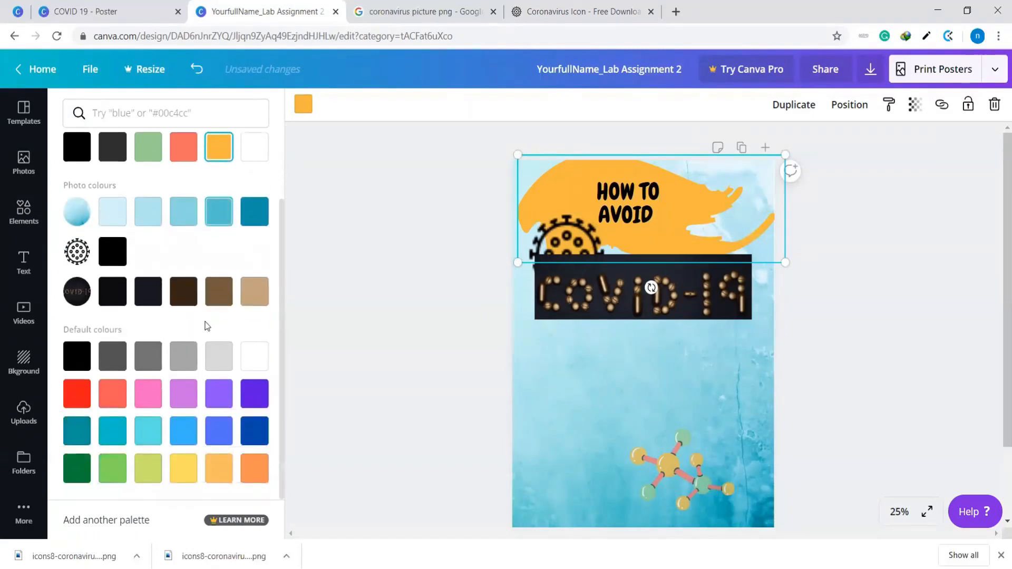
{"action": "left_click", "coordinate": [77, 357]}
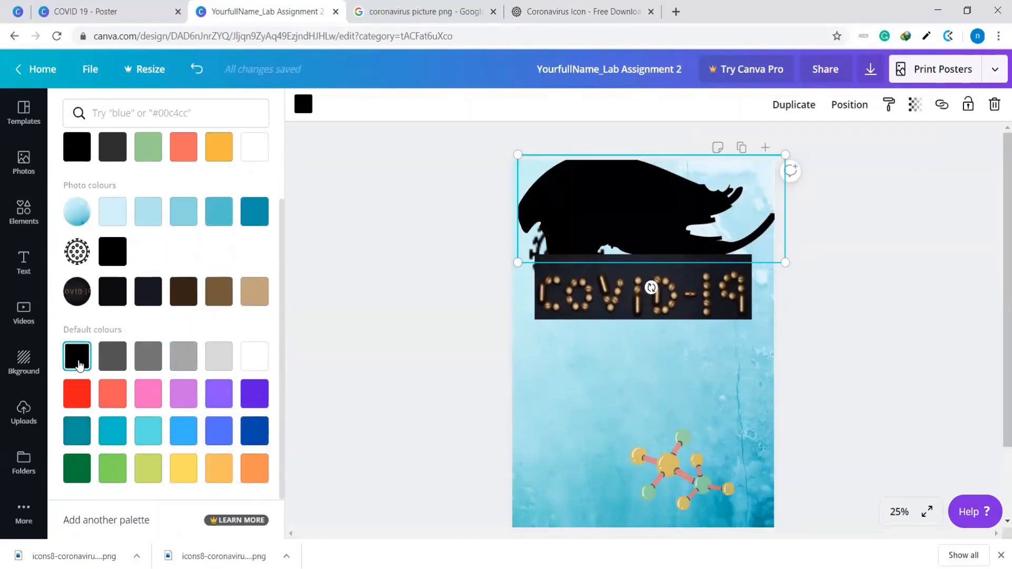
{"action": "left_click", "coordinate": [223, 361]}
{"action": "left_click", "coordinate": [255, 362]}
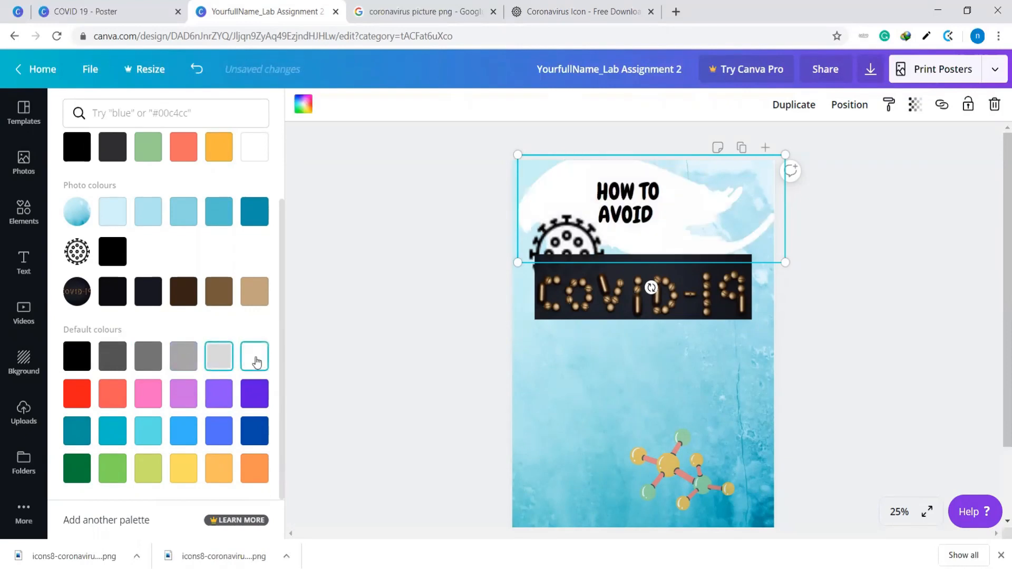
{"action": "scroll", "coordinate": [169, 351], "scroll_direction": "up", "scroll_amount": 2}
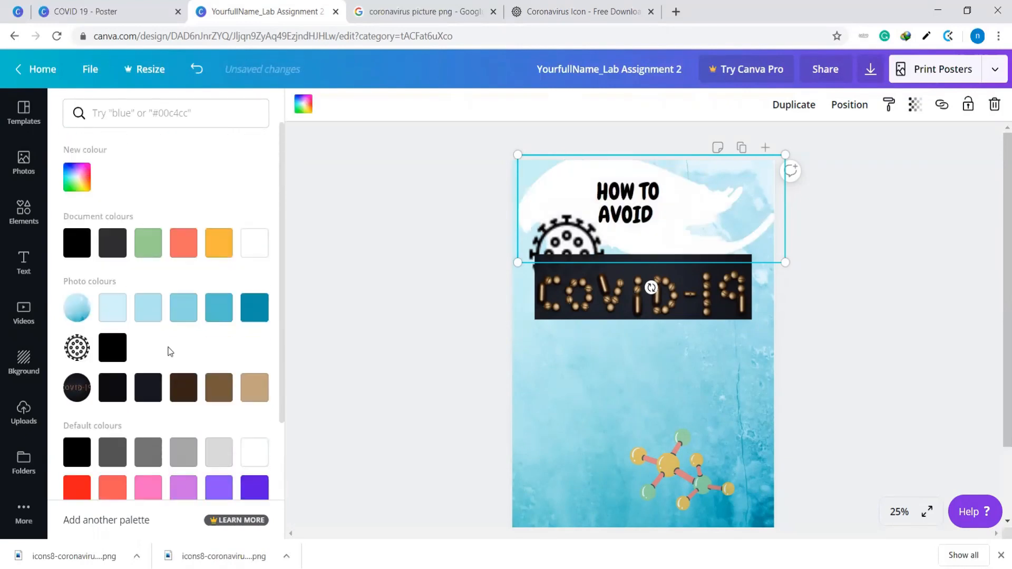
{"action": "scroll", "coordinate": [169, 349], "scroll_direction": "down", "scroll_amount": 1}
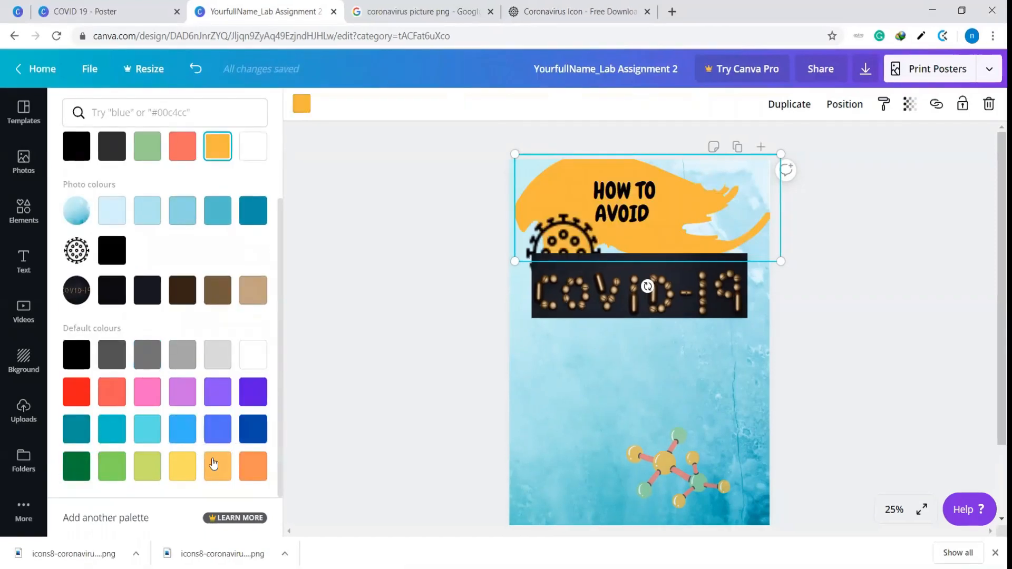
{"action": "left_click", "coordinate": [216, 467]}
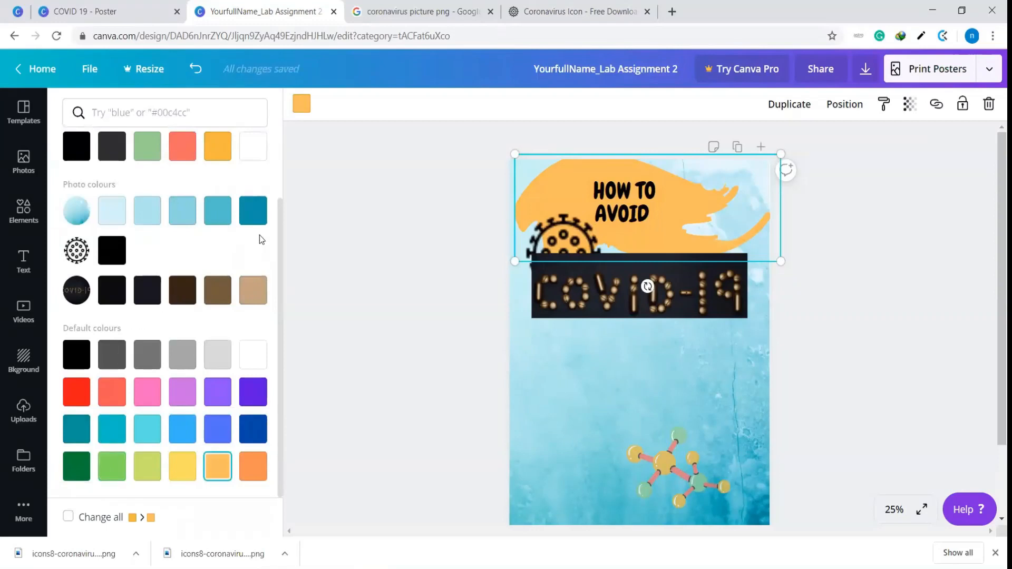
Fill the brush-stroke frame with the darkest blue from the background's photo colours and shift it slightly left
{"action": "left_click", "coordinate": [259, 216]}
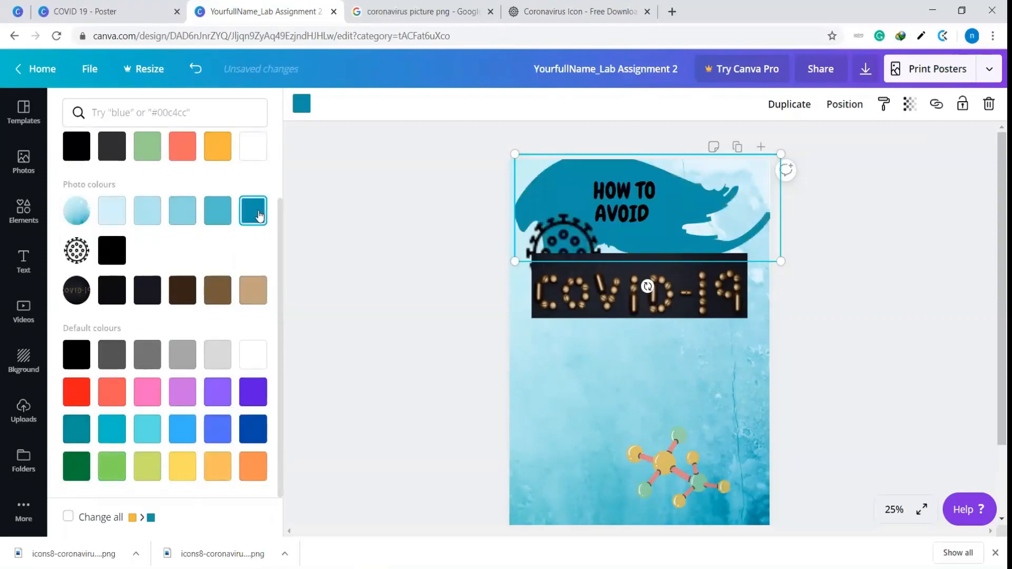
{"action": "left_click", "coordinate": [811, 304]}
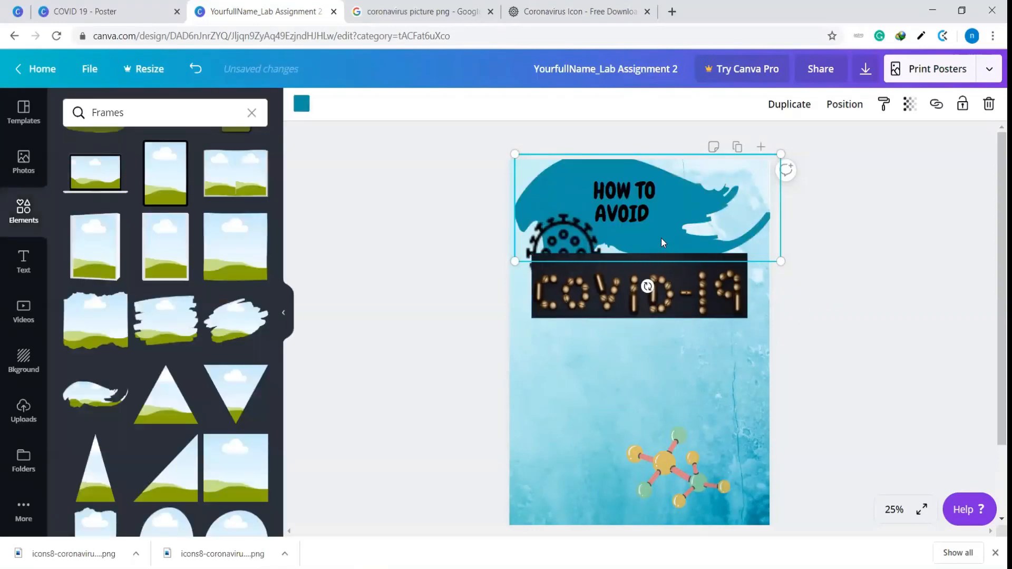
{"action": "left_click_drag", "start_coordinate": [661, 243], "coordinate": [656, 241]}
{"action": "left_click", "coordinate": [870, 257]}
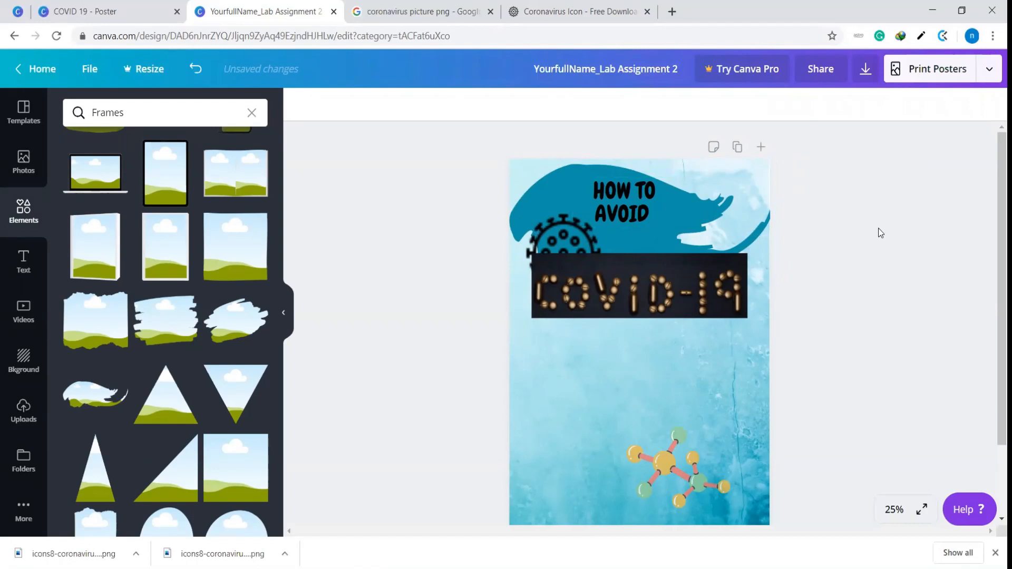
Move the "HOW TO AVOID" heading lower on the brush-stroke frame, centred across the poster, keeping its Chewy font and current size
{"action": "left_click", "coordinate": [667, 230]}
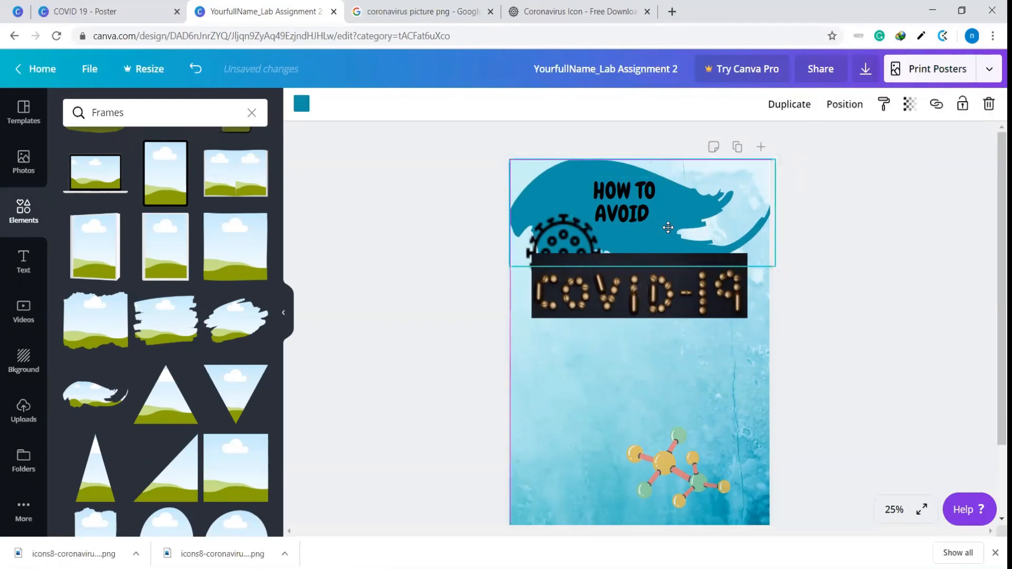
{"action": "left_click", "coordinate": [638, 211]}
{"action": "left_click_drag", "start_coordinate": [709, 203], "coordinate": [656, 225]}
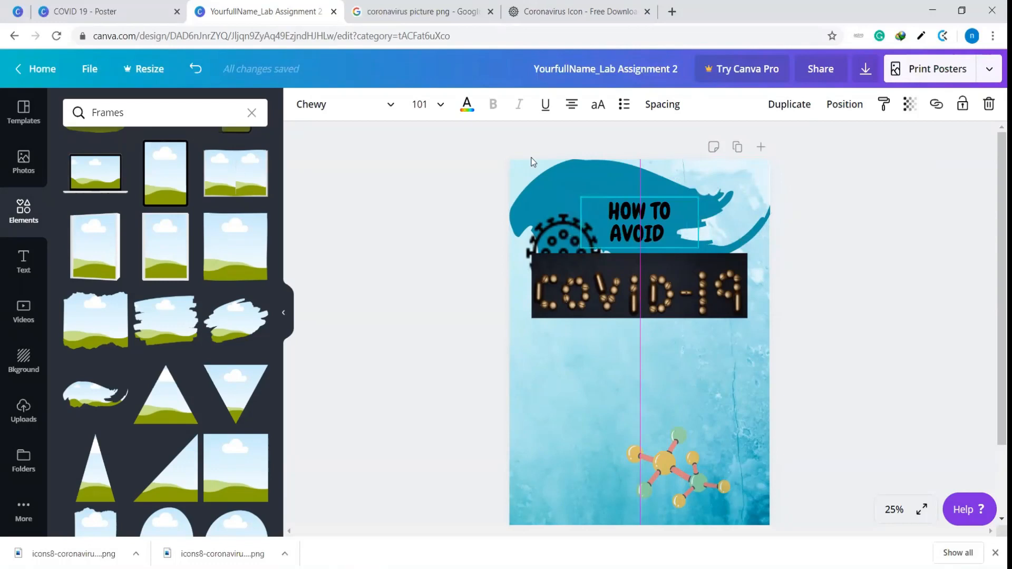
{"action": "left_click", "coordinate": [443, 108]}
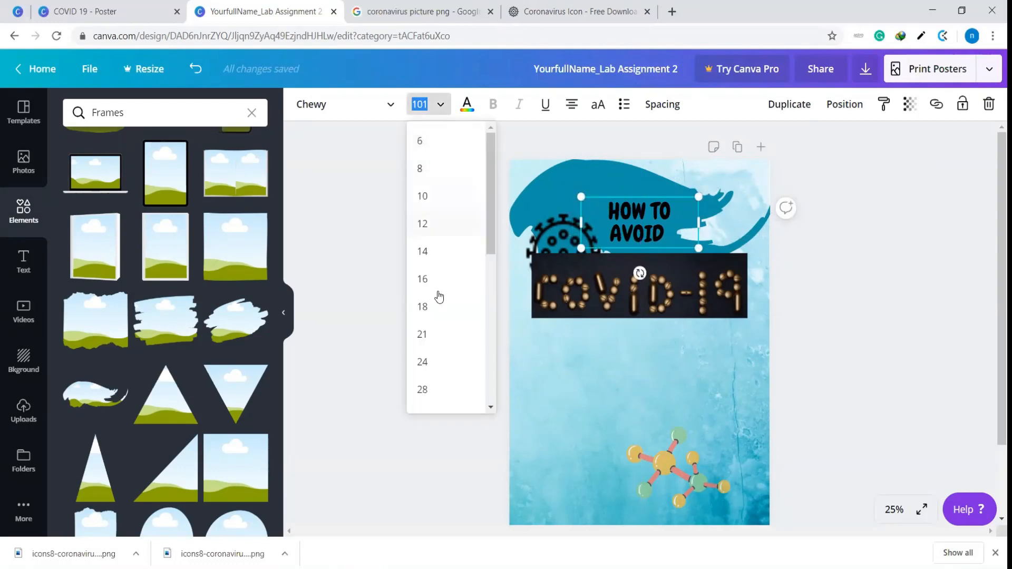
{"action": "left_click", "coordinate": [333, 109]}
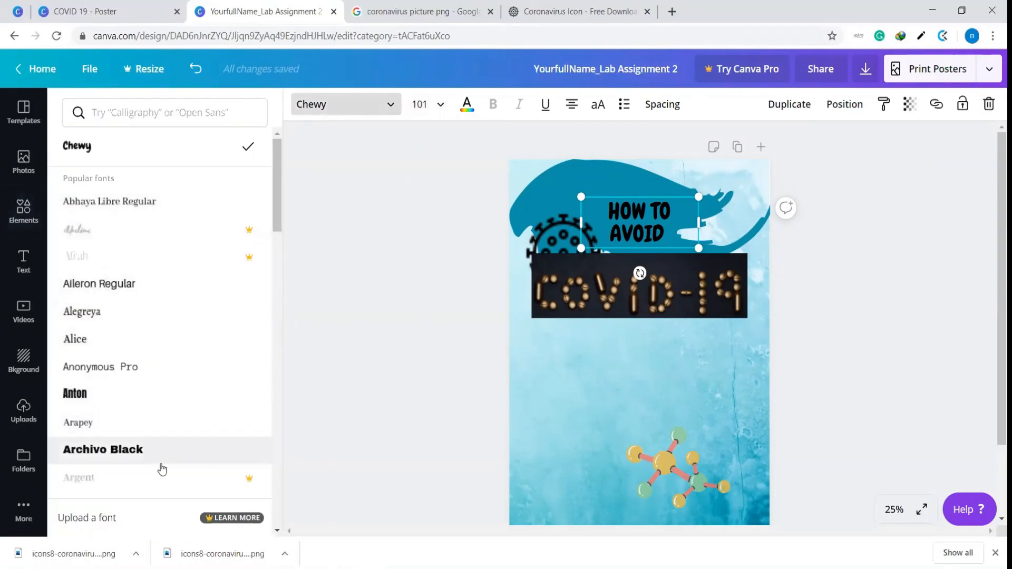
{"action": "left_click", "coordinate": [396, 238]}
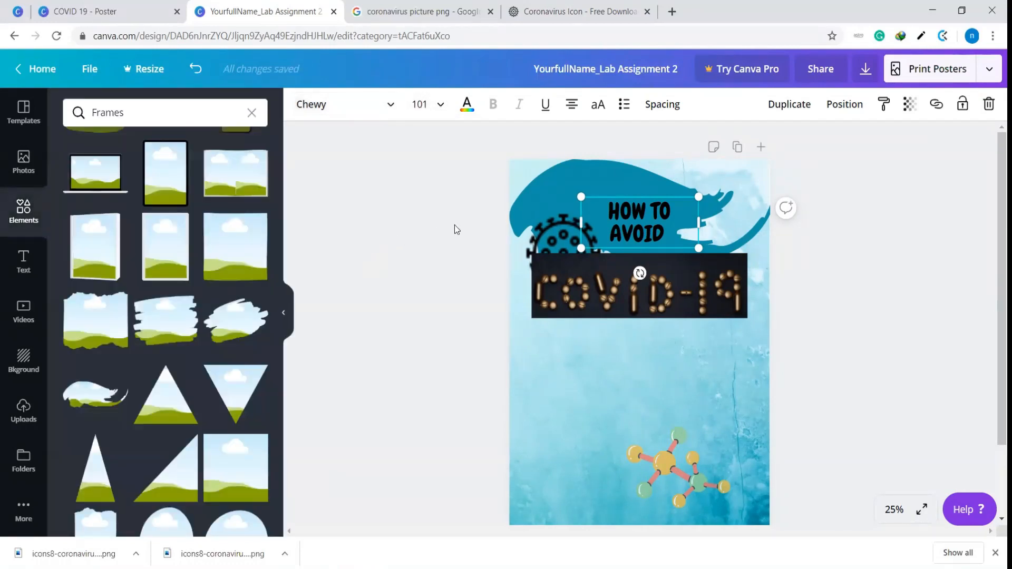
Shift the "HOW TO AVOID" heading slightly up and left and colour its text white
{"action": "left_click", "coordinate": [675, 196]}
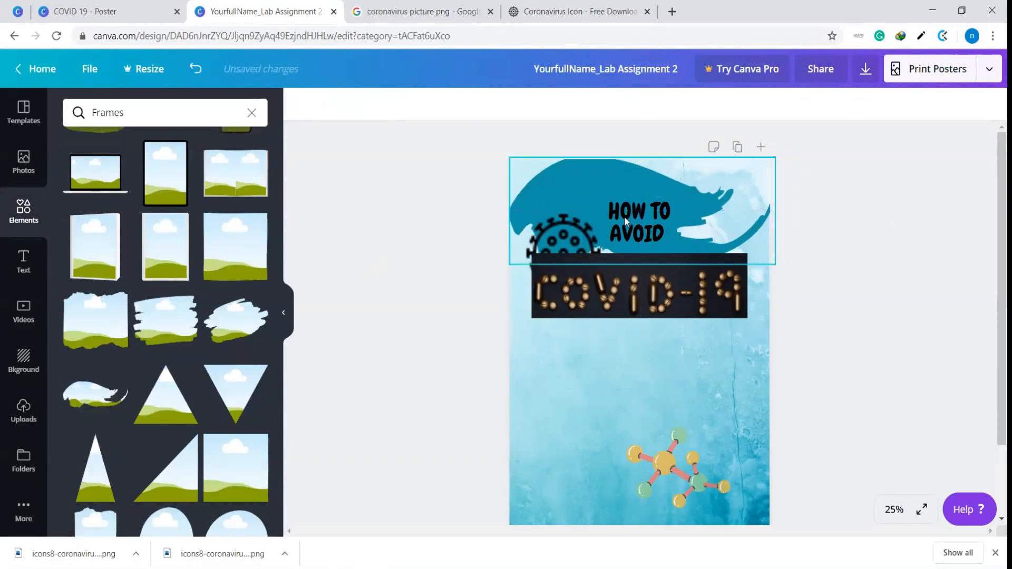
{"action": "left_click", "coordinate": [638, 221]}
{"action": "left_click_drag", "start_coordinate": [639, 219], "coordinate": [661, 221]}
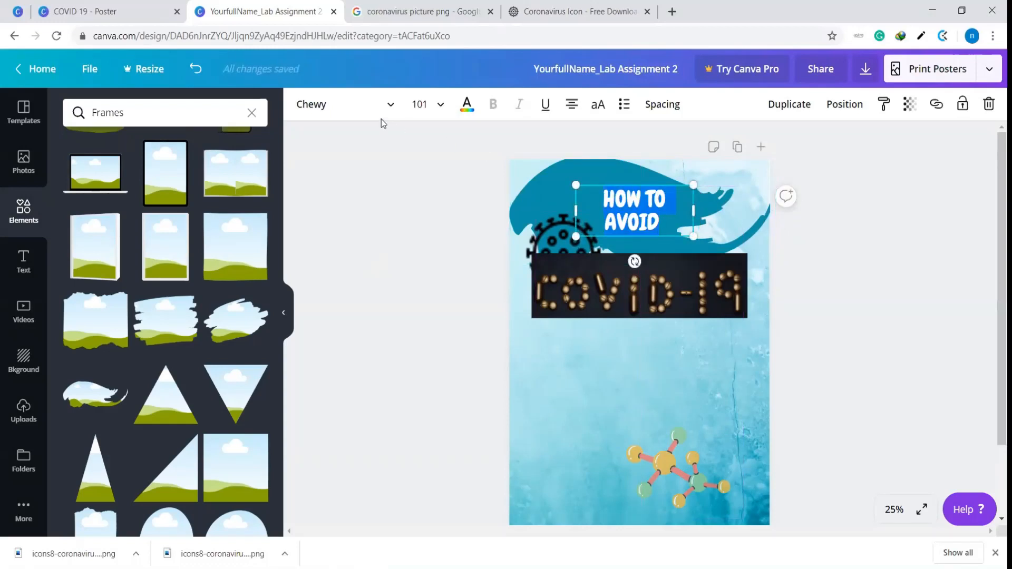
{"action": "left_click", "coordinate": [468, 105]}
{"action": "left_click", "coordinate": [78, 281]}
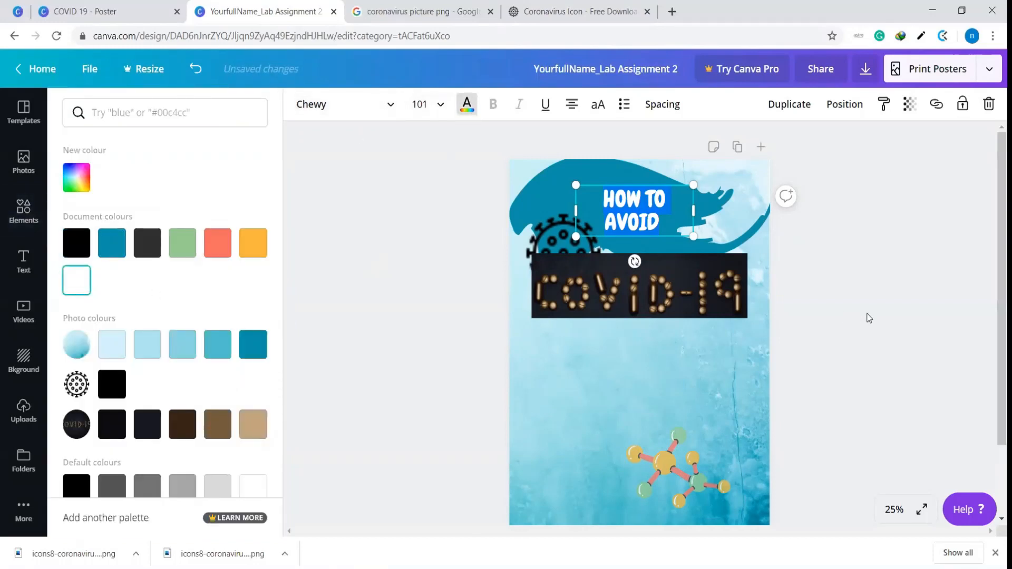
{"action": "left_click", "coordinate": [868, 314]}
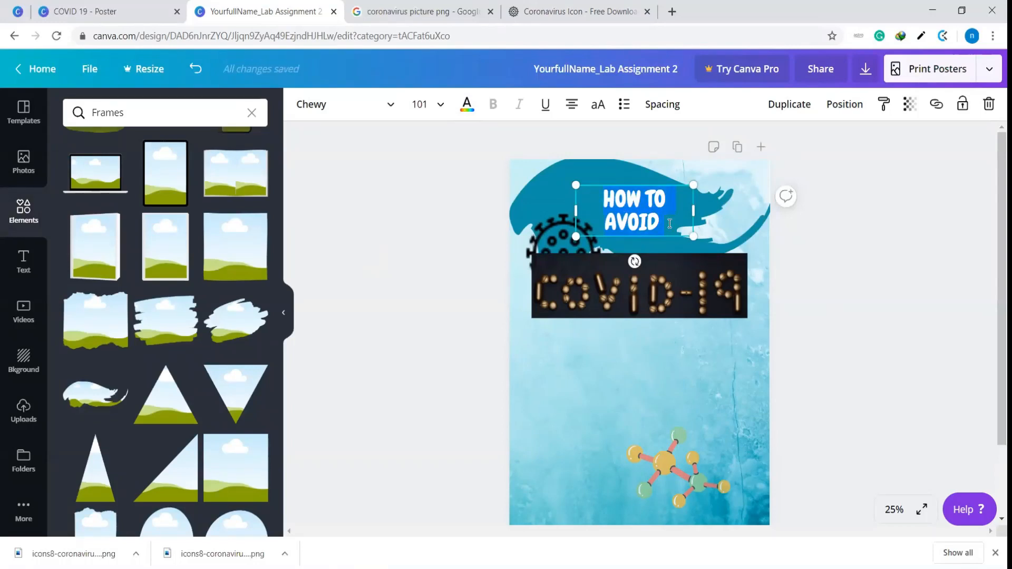
Set the "HOW TO AVOID" heading's transparency value to 83
{"action": "left_click", "coordinate": [909, 109]}
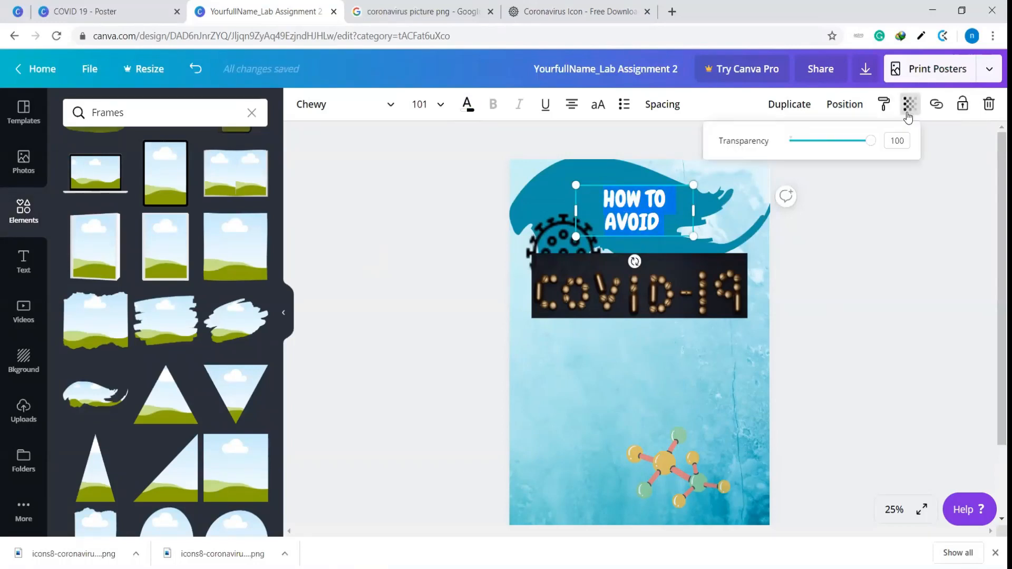
{"action": "left_click_drag", "start_coordinate": [870, 142], "coordinate": [862, 145]}
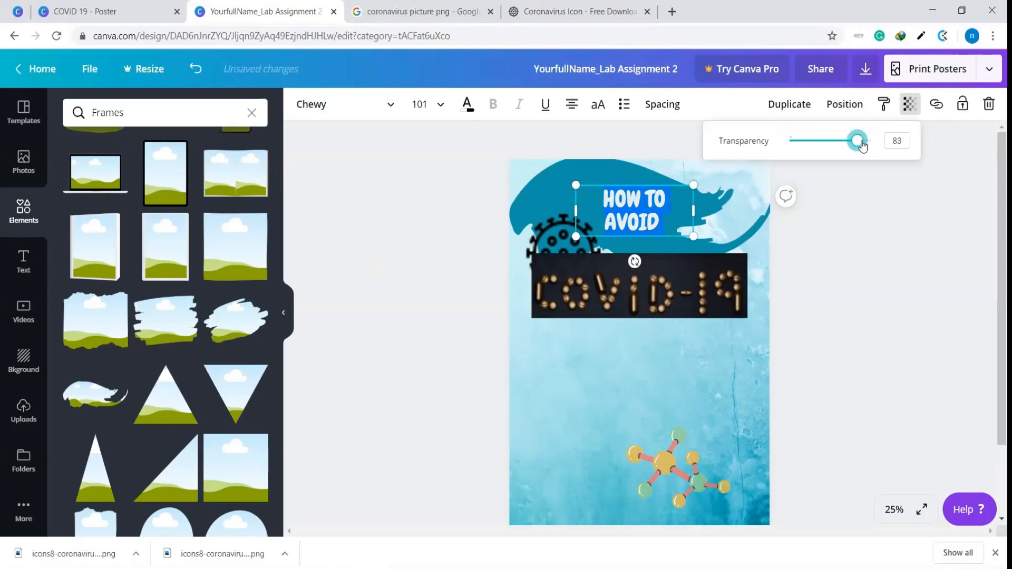
{"action": "left_click", "coordinate": [883, 232]}
{"action": "left_click", "coordinate": [931, 256]}
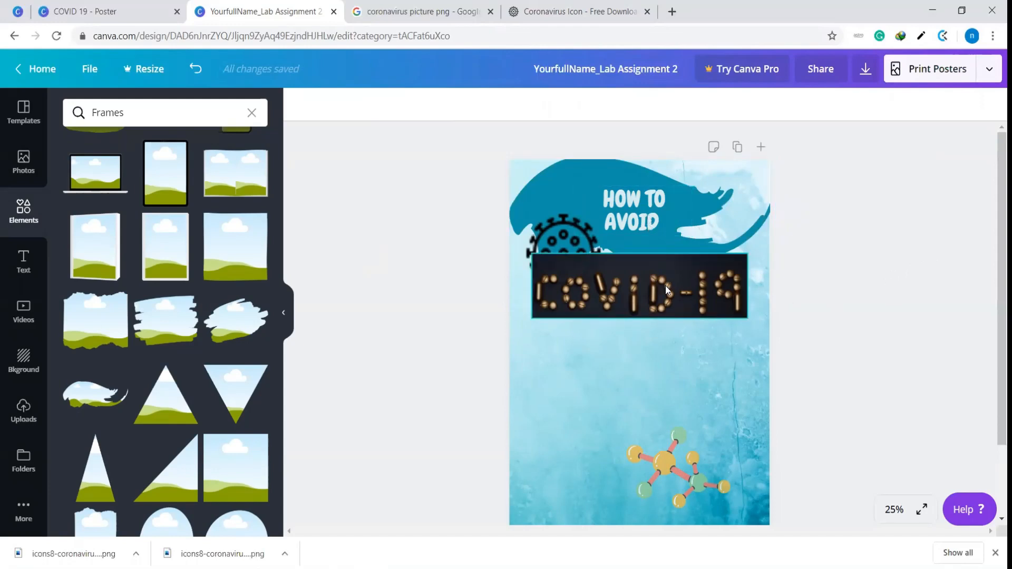
Enlarge the "HOW TO AVOID" heading to about size 130 and move it just above the COVID-19 photo
{"action": "left_click", "coordinate": [645, 204]}
{"action": "left_click_drag", "start_coordinate": [695, 185], "coordinate": [709, 178]}
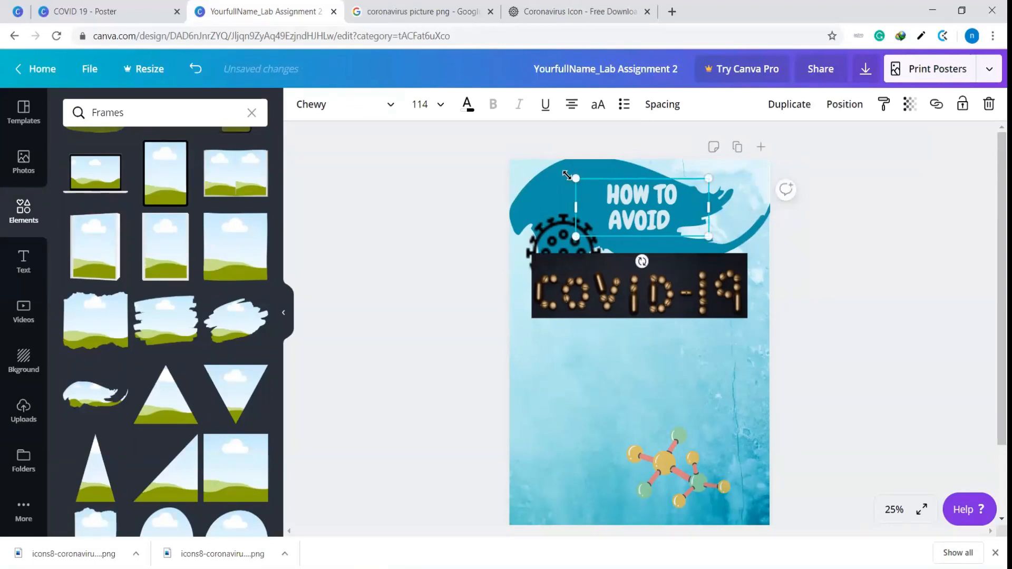
{"action": "left_click_drag", "start_coordinate": [566, 175], "coordinate": [559, 173]}
{"action": "left_click_drag", "start_coordinate": [669, 214], "coordinate": [659, 232]}
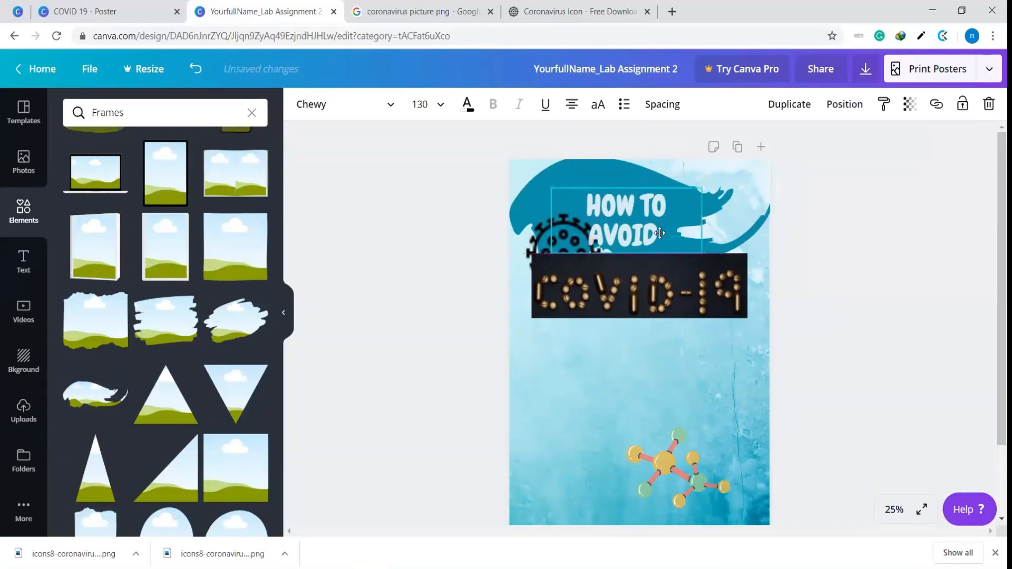
Restore the "HOW TO AVOID" heading to full opacity and nudge it slightly right
{"action": "left_click", "coordinate": [911, 106]}
{"action": "mouse_move", "coordinate": [871, 141]}
{"action": "left_mouse_down"}
{"action": "mouse_move", "coordinate": [863, 147]}
{"action": "mouse_move", "coordinate": [874, 148]}
{"action": "left_mouse_up"}
{"action": "left_click", "coordinate": [887, 234]}
{"action": "left_click", "coordinate": [631, 226]}
{"action": "left_click_drag", "start_coordinate": [631, 226], "coordinate": [637, 224]}
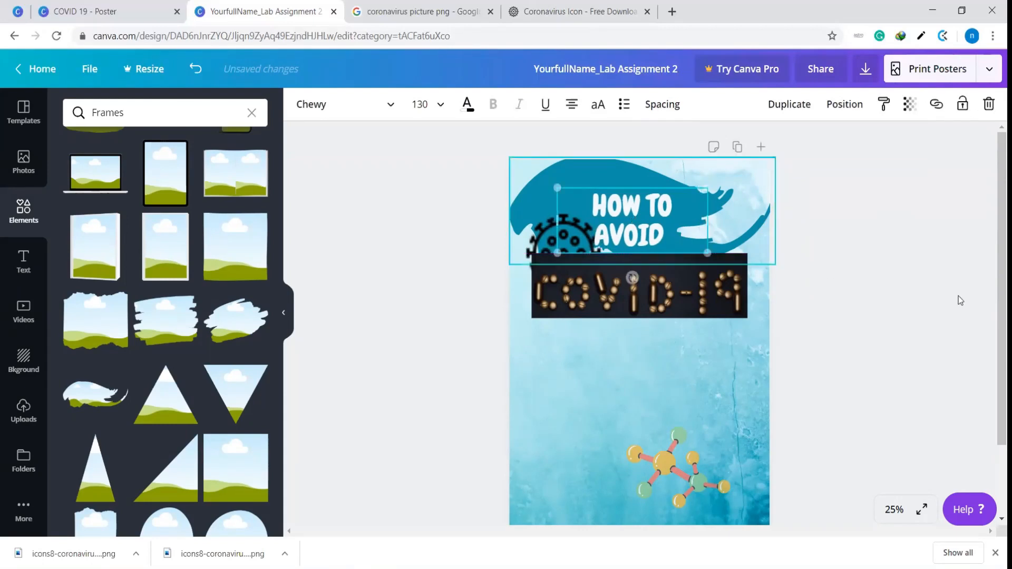
{"action": "left_click", "coordinate": [960, 300]}
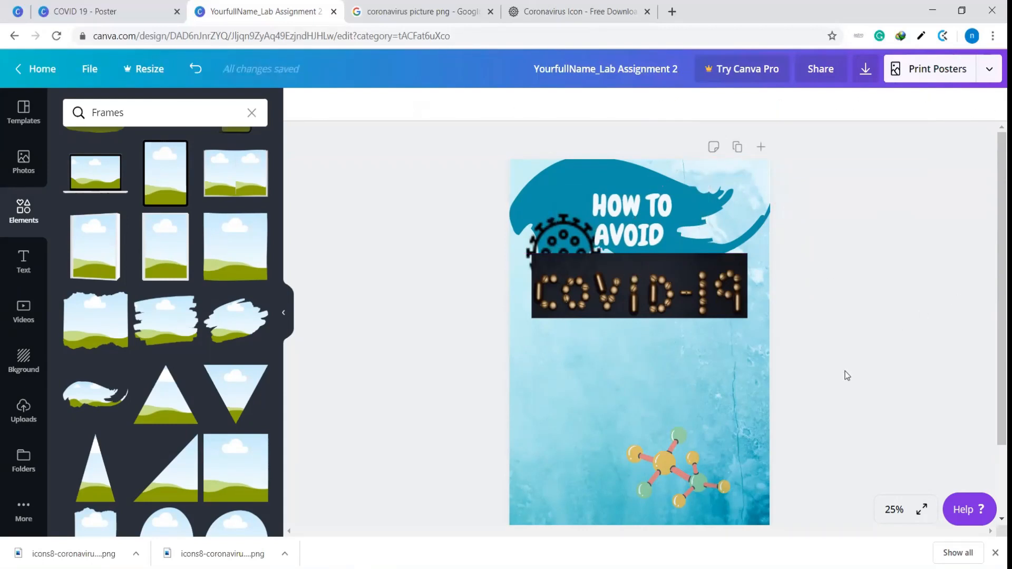
Move the molecule illustration to the poster's upper right corner, beside the heading and over the end of the brush stroke
{"action": "left_click", "coordinate": [686, 467]}
{"action": "mouse_move", "coordinate": [683, 465]}
{"action": "left_mouse_down"}
{"action": "mouse_move", "coordinate": [731, 316]}
{"action": "mouse_move", "coordinate": [739, 211]}
{"action": "mouse_move", "coordinate": [729, 211]}
{"action": "left_mouse_up"}
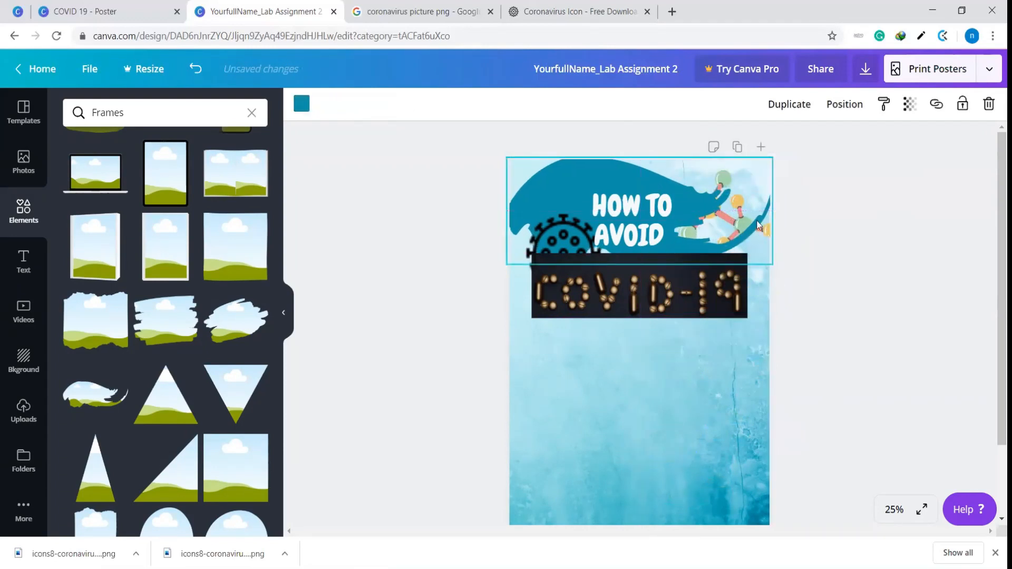
{"action": "left_click", "coordinate": [840, 108]}
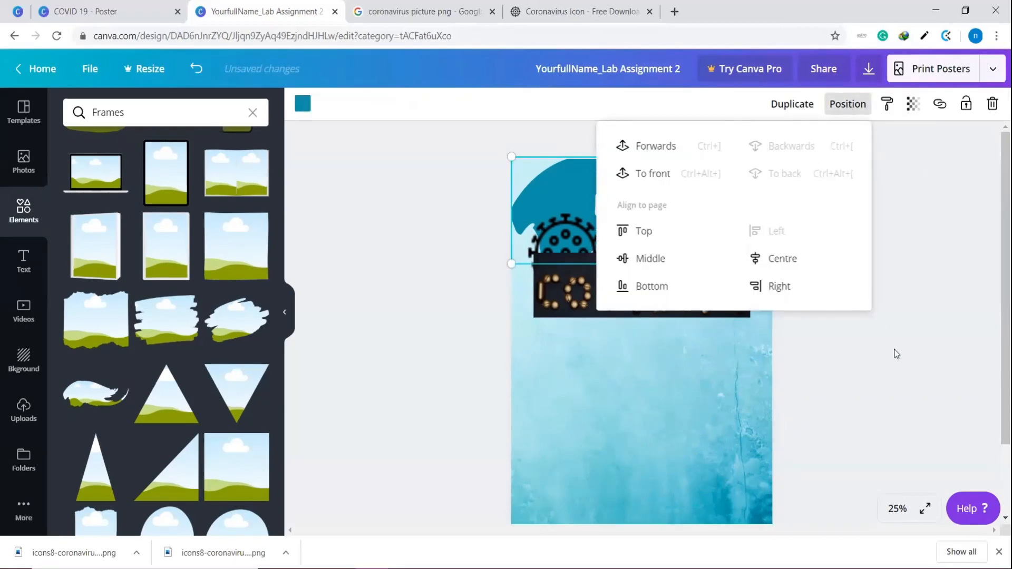
{"action": "left_click", "coordinate": [895, 354]}
{"action": "left_click", "coordinate": [719, 222]}
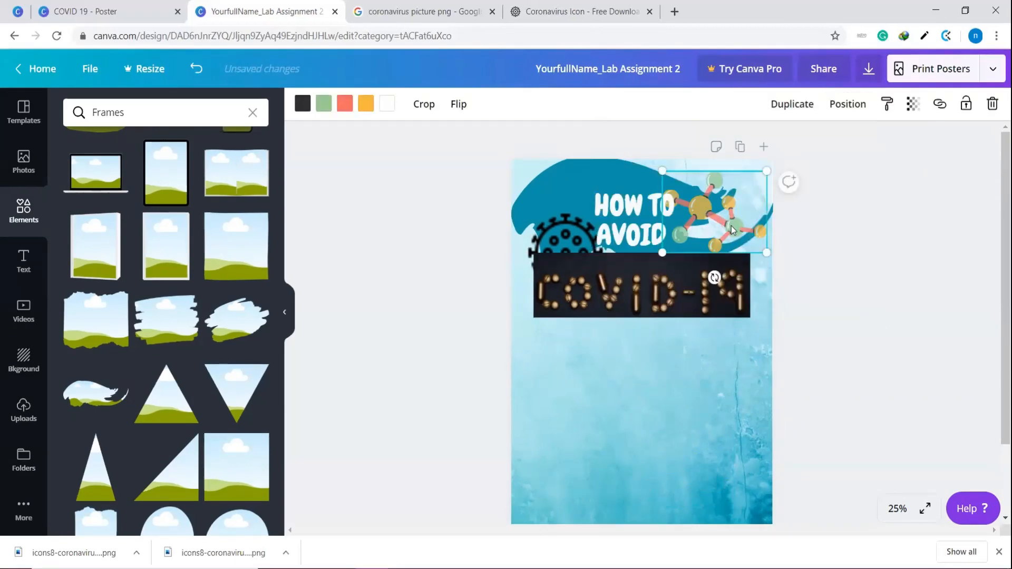
{"action": "left_click_drag", "start_coordinate": [735, 226], "coordinate": [733, 214]}
{"action": "left_click", "coordinate": [876, 288]}
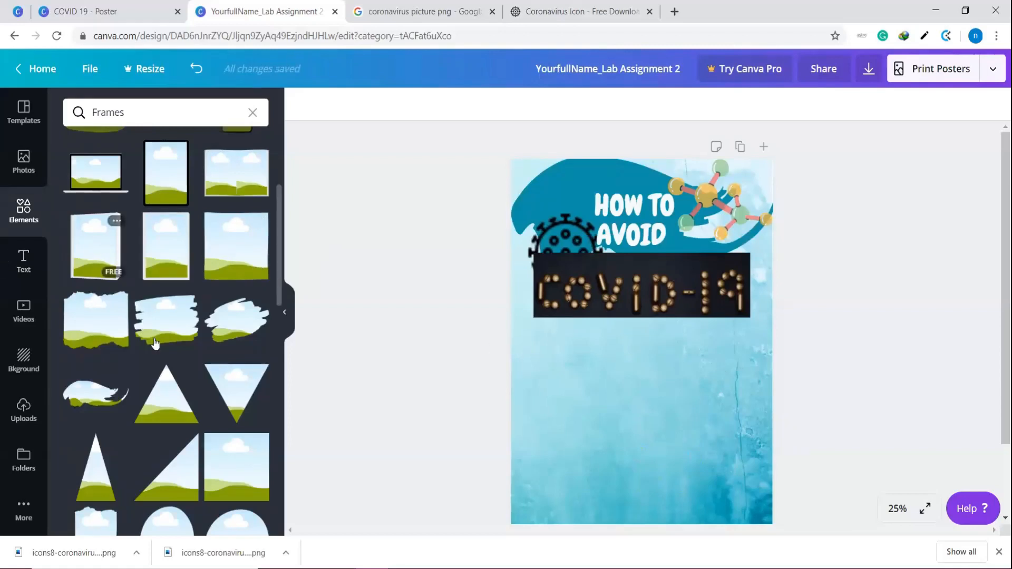
Add the rough-edged rectangular frame below the COVID-19 photo, shrink it to about two-thirds of the poster's width and align it with the photo's left edge
{"action": "scroll", "coordinate": [155, 342], "scroll_direction": "down", "scroll_amount": 4}
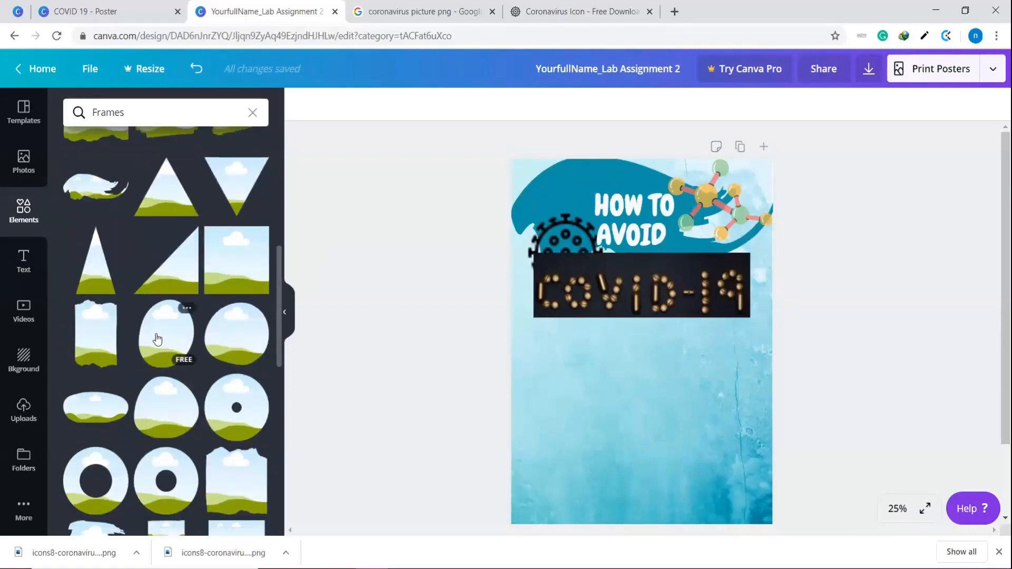
{"action": "scroll", "coordinate": [157, 339], "scroll_direction": "down", "scroll_amount": 1}
{"action": "scroll", "coordinate": [157, 339], "scroll_direction": "down", "scroll_amount": 3}
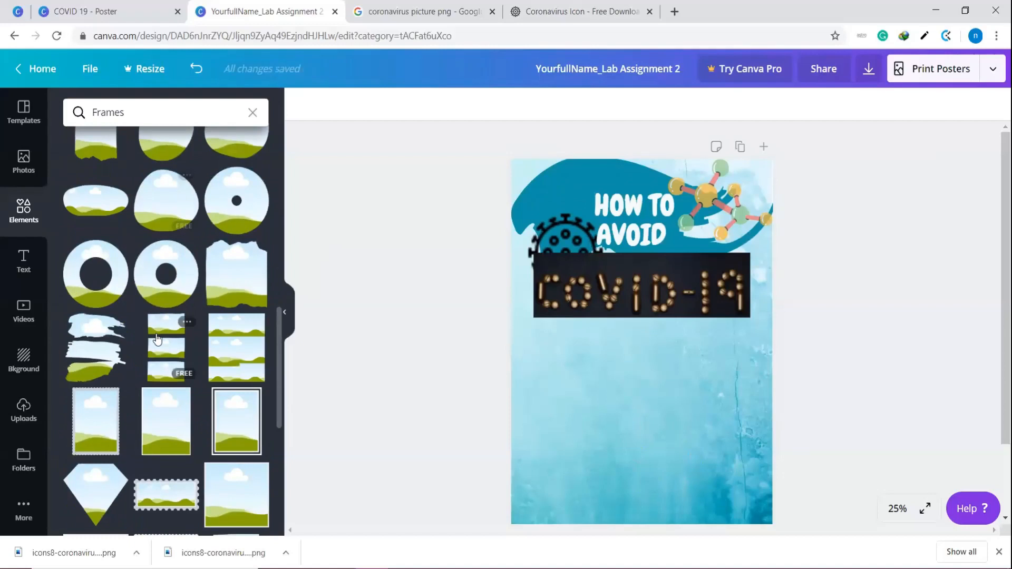
{"action": "scroll", "coordinate": [157, 339], "scroll_direction": "down", "scroll_amount": 5}
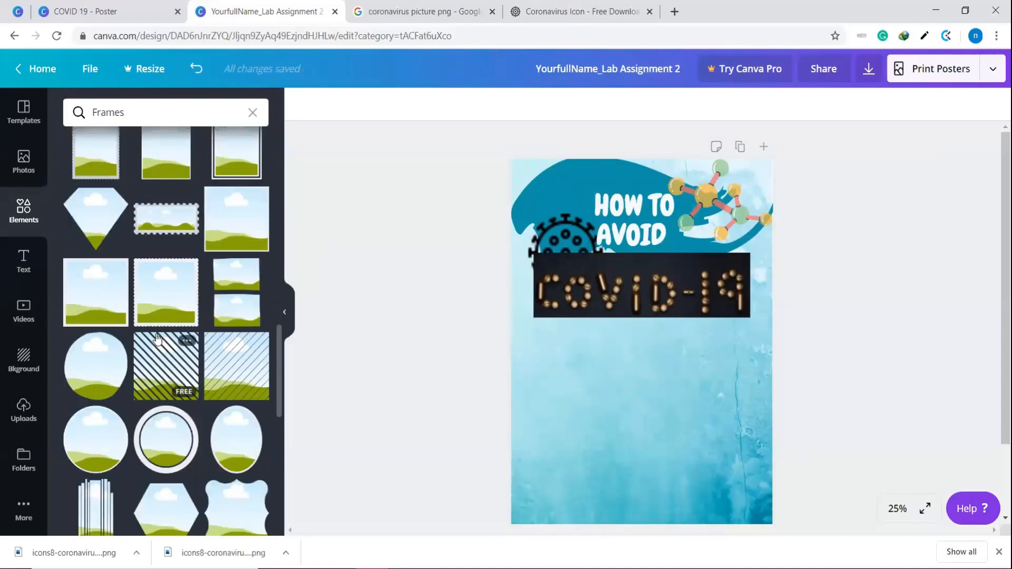
{"action": "scroll", "coordinate": [157, 339], "scroll_direction": "down", "scroll_amount": 5}
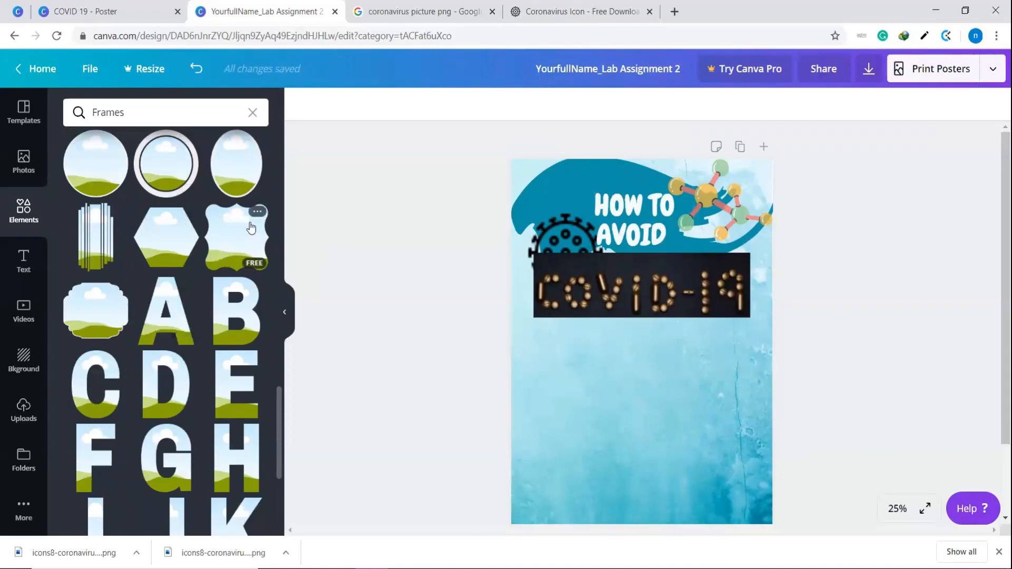
{"action": "scroll", "coordinate": [108, 316], "scroll_direction": "up", "scroll_amount": 6}
{"action": "scroll", "coordinate": [109, 314], "scroll_direction": "up", "scroll_amount": 6}
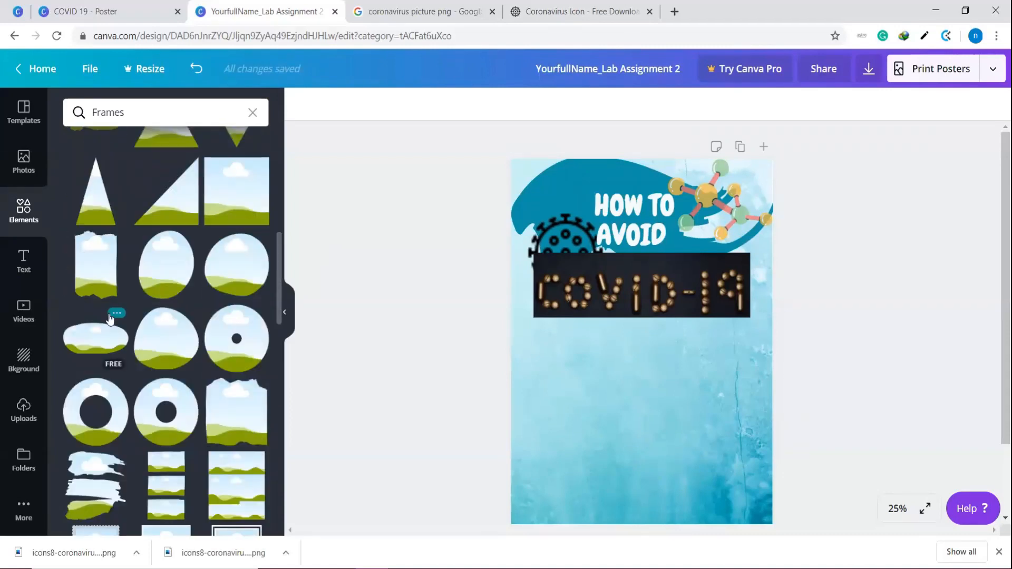
{"action": "scroll", "coordinate": [109, 318], "scroll_direction": "up", "scroll_amount": 5}
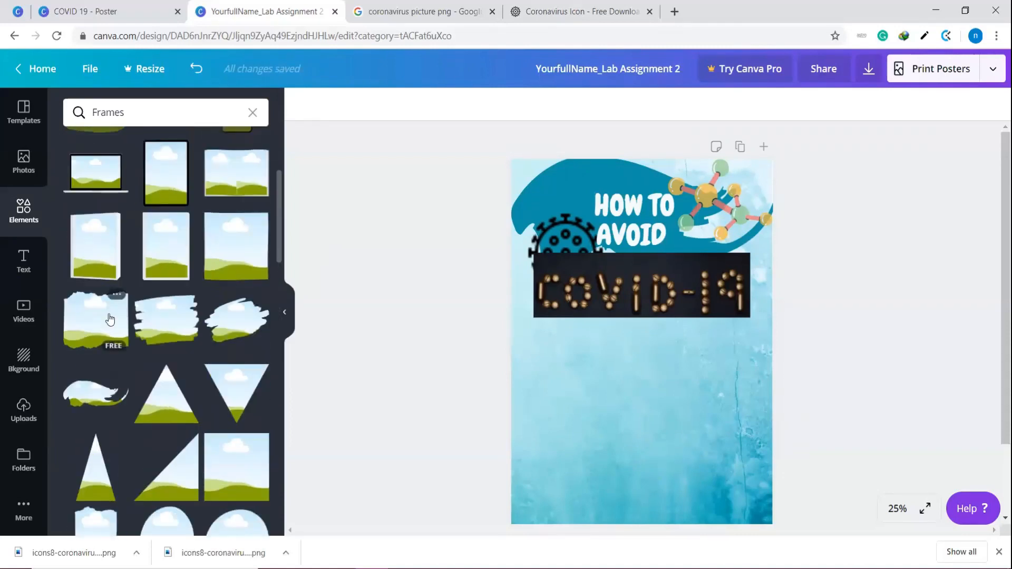
{"action": "mouse_move", "coordinate": [121, 329]}
{"action": "left_mouse_down"}
{"action": "mouse_move", "coordinate": [100, 333]}
{"action": "mouse_move", "coordinate": [547, 409]}
{"action": "mouse_move", "coordinate": [599, 391]}
{"action": "left_mouse_up"}
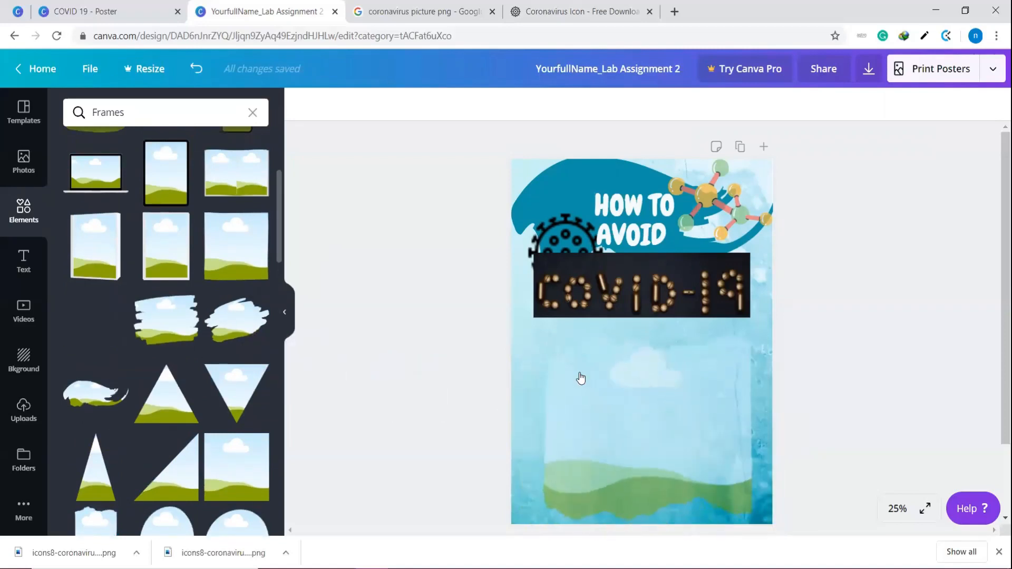
{"action": "left_click_drag", "start_coordinate": [734, 346], "coordinate": [692, 383]}
{"action": "left_click_drag", "start_coordinate": [643, 431], "coordinate": [636, 392]}
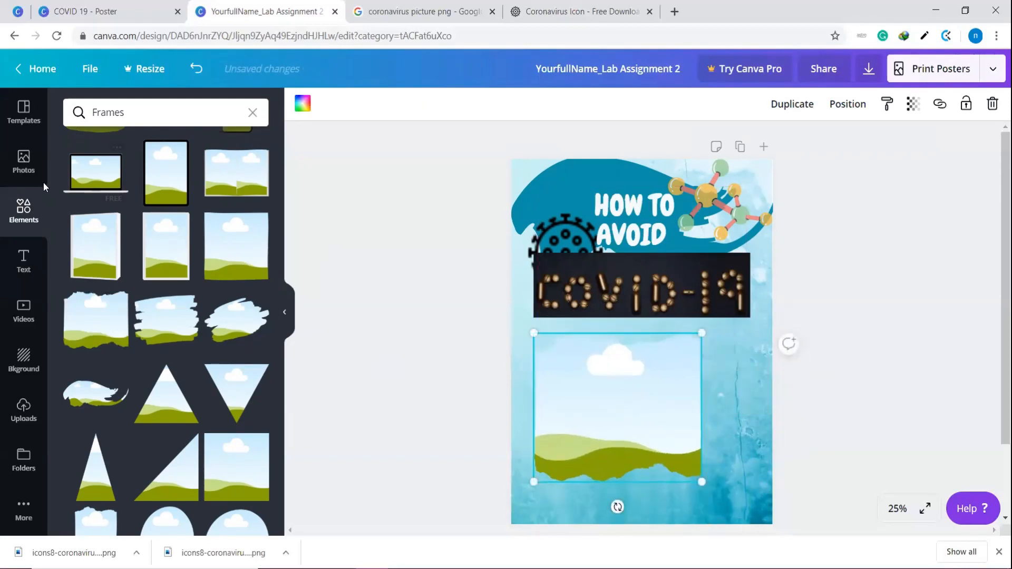
Search the photo library for "home" and for "house" to find a picture for the new frame
{"action": "left_click", "coordinate": [23, 161]}
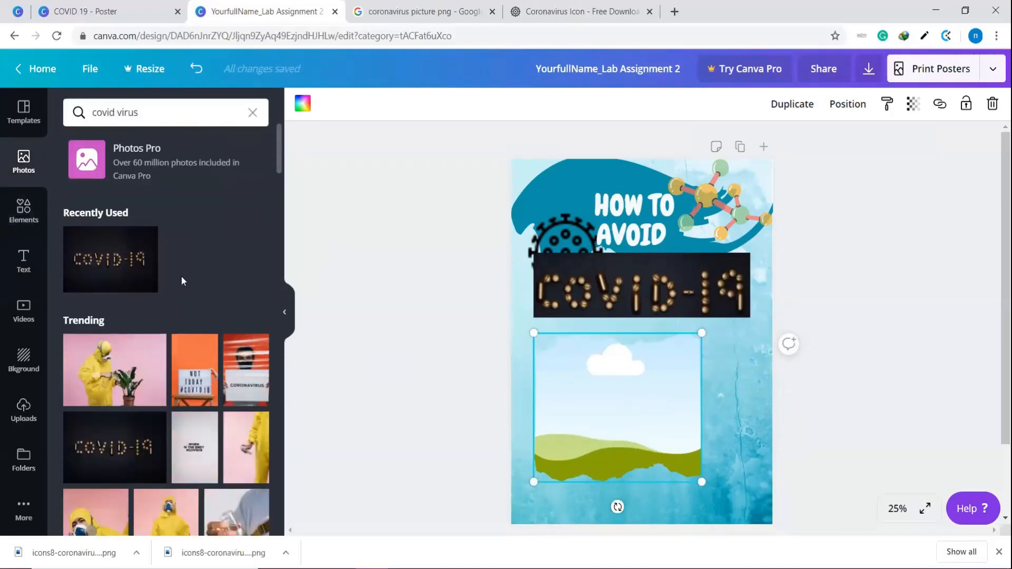
{"action": "left_click_drag", "start_coordinate": [140, 109], "coordinate": [86, 110]}
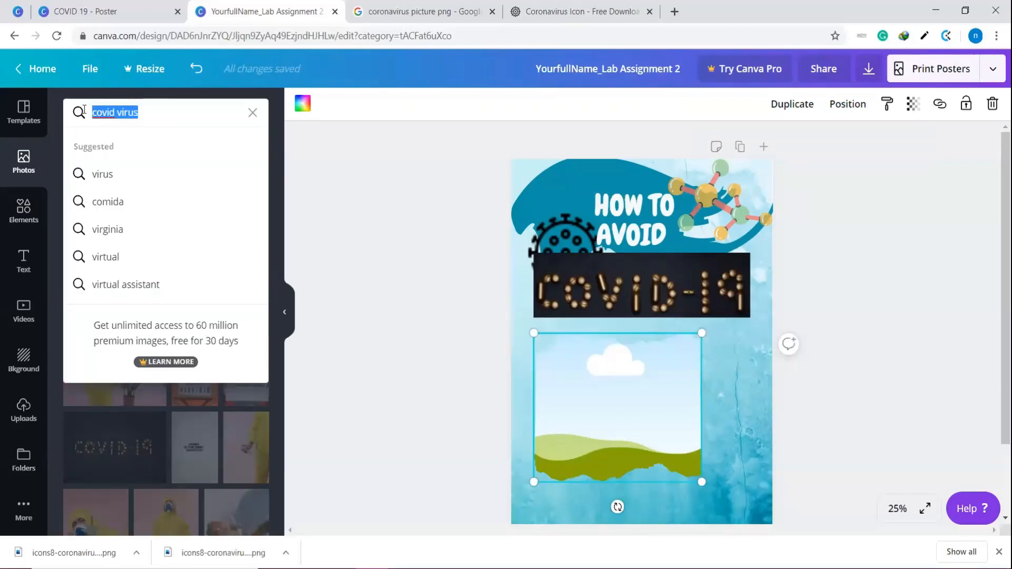
{"action": "type", "text": "home"}
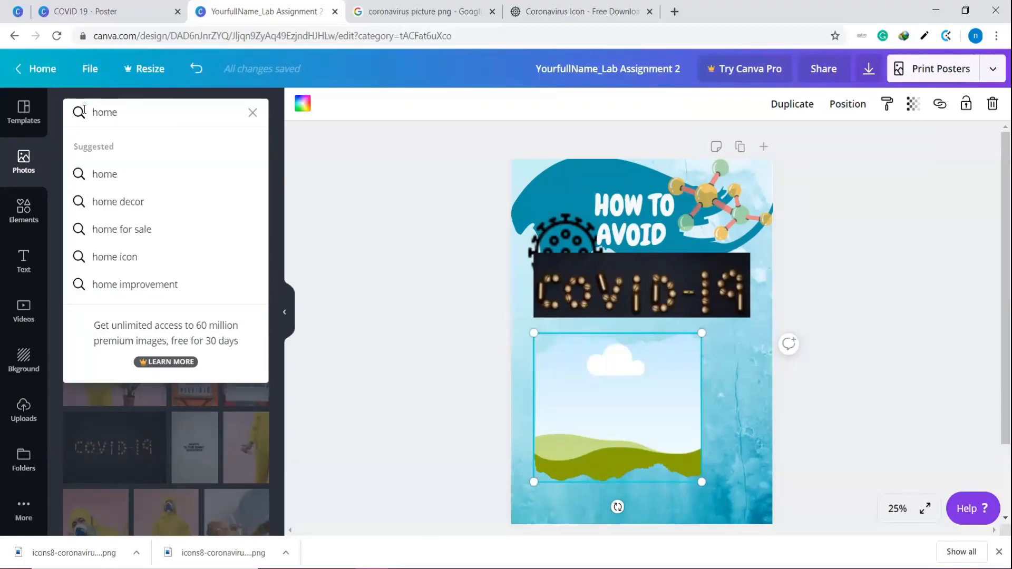
{"action": "left_click", "coordinate": [118, 180]}
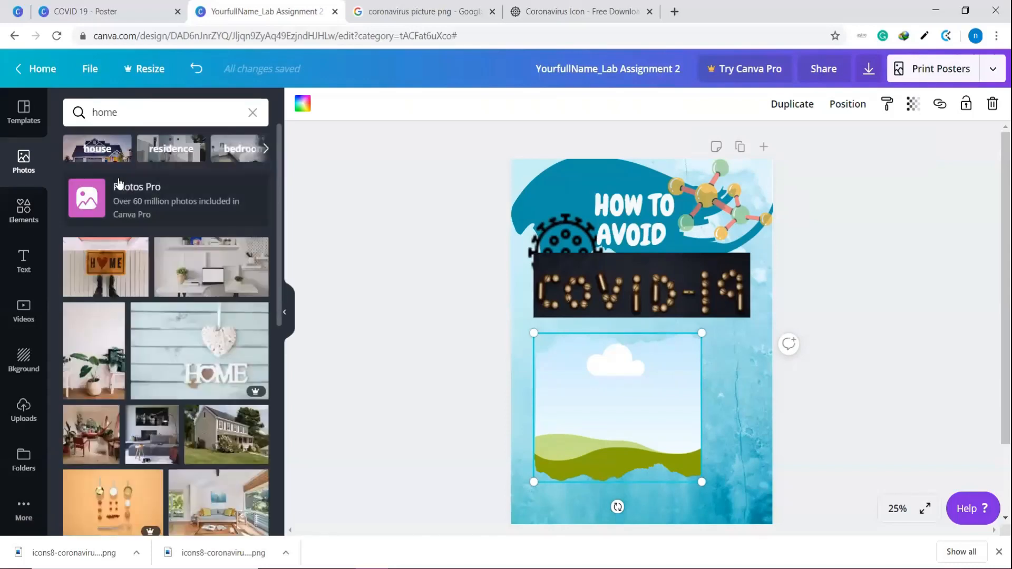
{"action": "left_click_drag", "start_coordinate": [148, 116], "coordinate": [69, 124]}
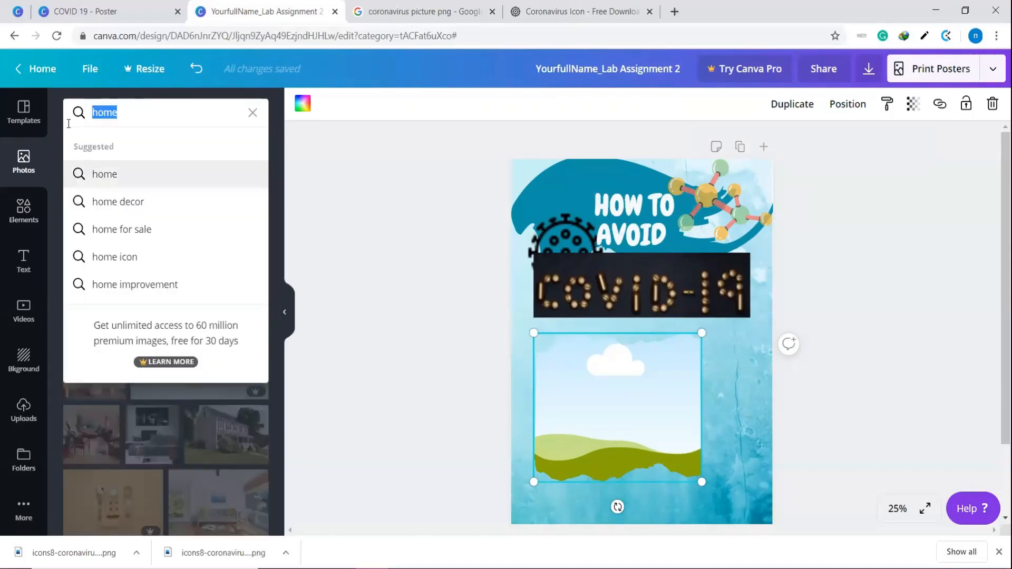
{"action": "type", "text": "house"}
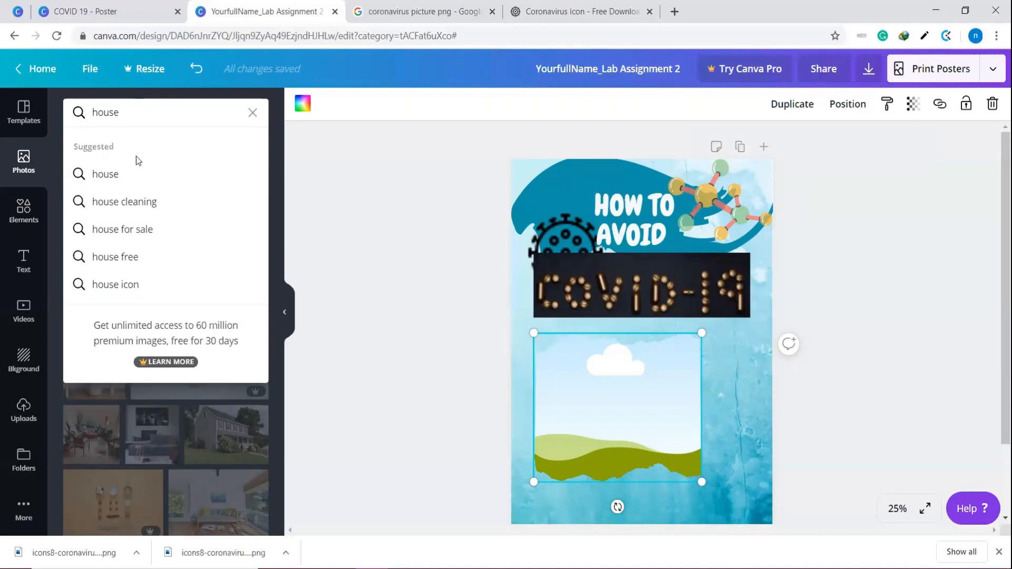
{"action": "left_click", "coordinate": [132, 172]}
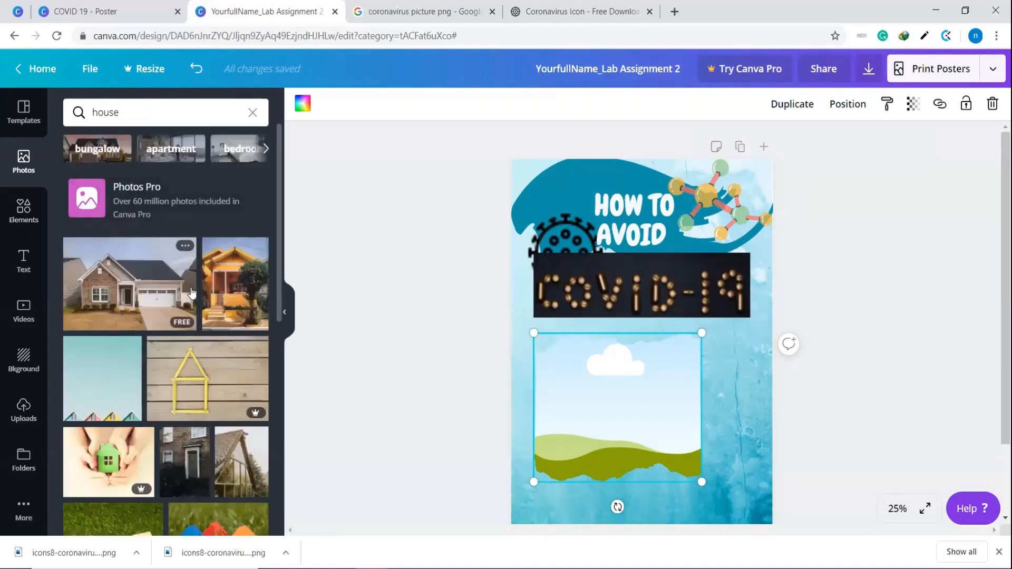
Fill the rough-edged frame with the free photo of a small wooden house on green grass
{"action": "scroll", "coordinate": [192, 293], "scroll_direction": "down", "scroll_amount": 3}
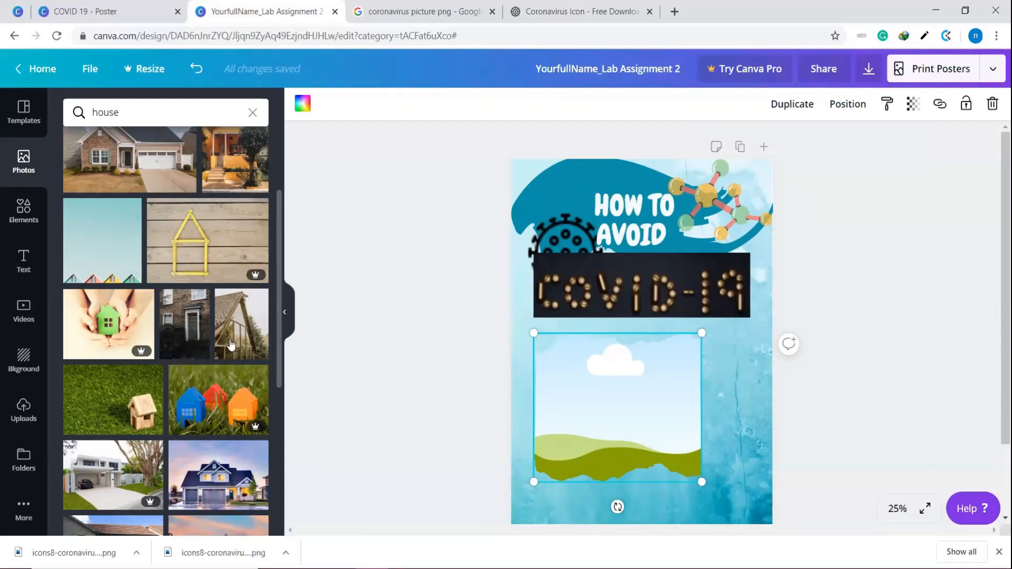
{"action": "scroll", "coordinate": [82, 338], "scroll_direction": "down", "scroll_amount": 1}
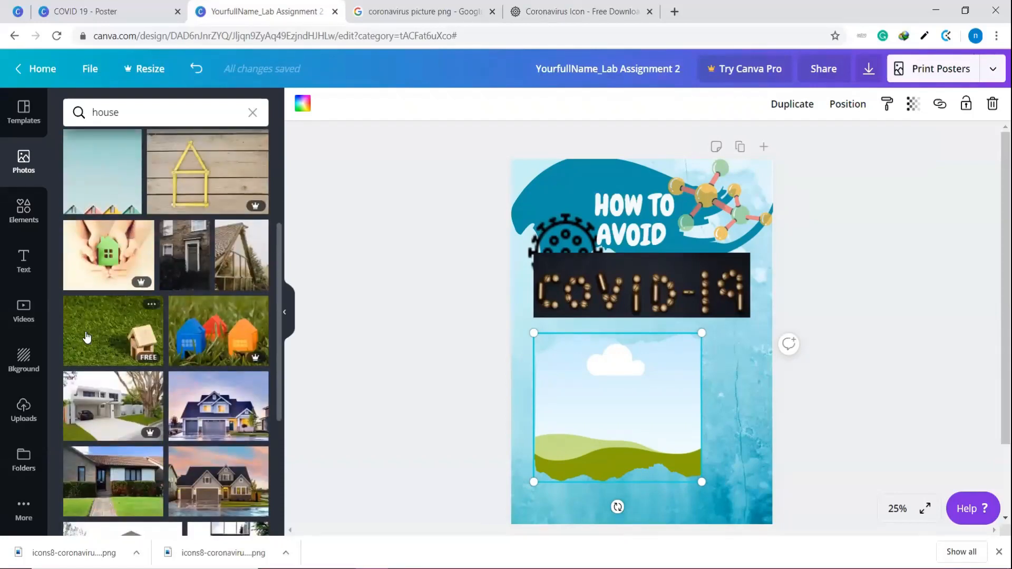
{"action": "left_click", "coordinate": [85, 331]}
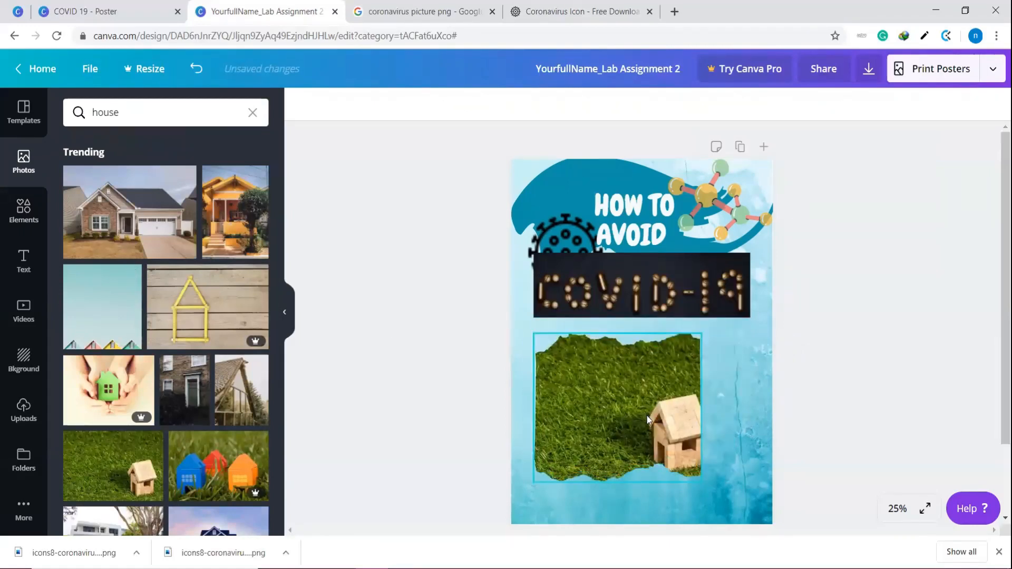
Shrink the framed house photo to about half the poster's width and move it close to the poster's left edge
{"action": "left_click", "coordinate": [666, 384]}
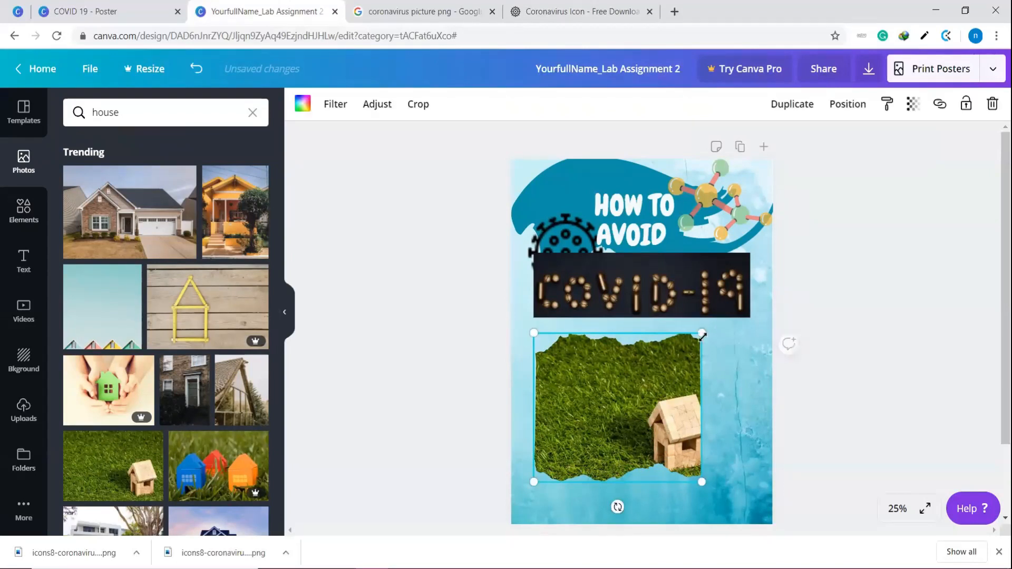
{"action": "left_click_drag", "start_coordinate": [673, 344], "coordinate": [643, 372]}
{"action": "left_click_drag", "start_coordinate": [627, 414], "coordinate": [610, 385]}
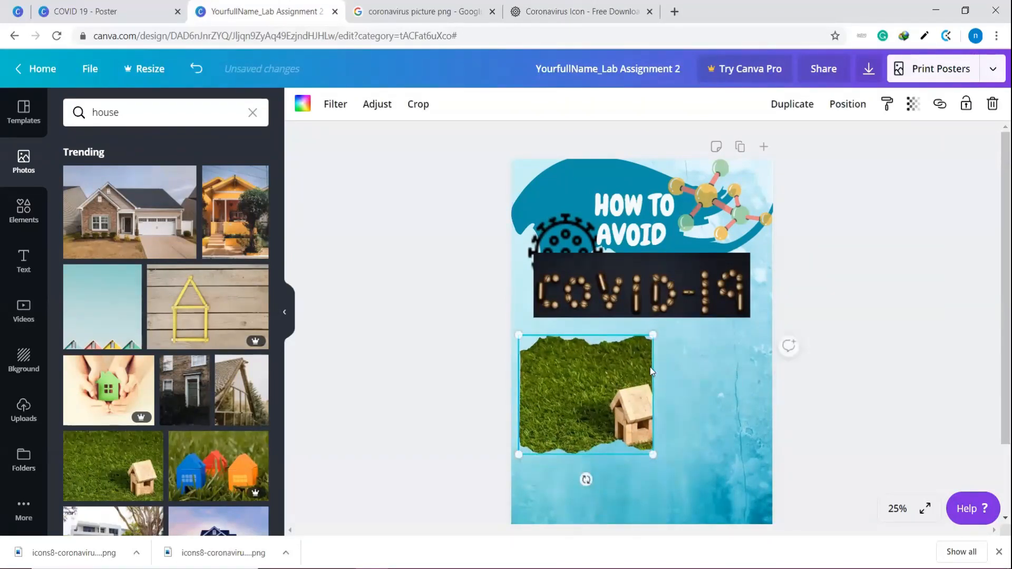
Shift the photo inside its frame so the whole wooden house shows, and nudge the frame up towards the COVID-19 photo
{"action": "double_click", "coordinate": [599, 379]}
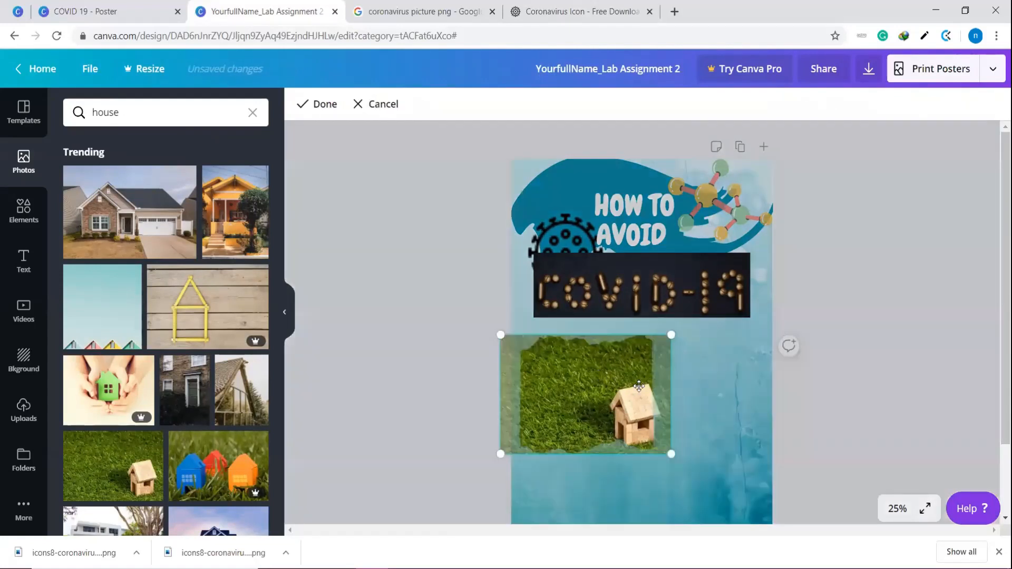
{"action": "left_click_drag", "start_coordinate": [618, 388], "coordinate": [572, 377]}
{"action": "left_click", "coordinate": [741, 408]}
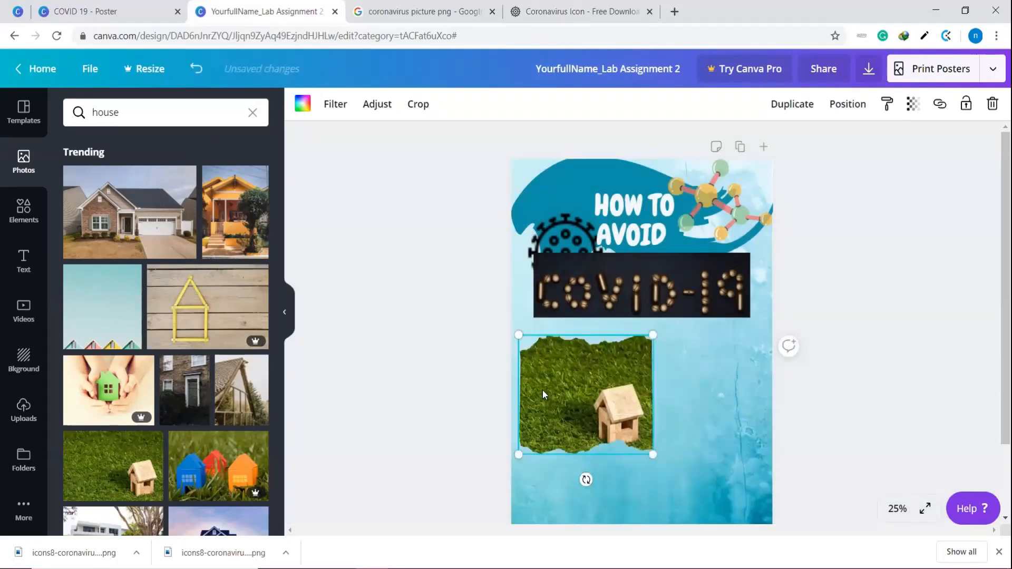
{"action": "double_click", "coordinate": [543, 390]}
{"action": "left_click_drag", "start_coordinate": [543, 390], "coordinate": [588, 388]}
{"action": "left_click", "coordinate": [759, 423]}
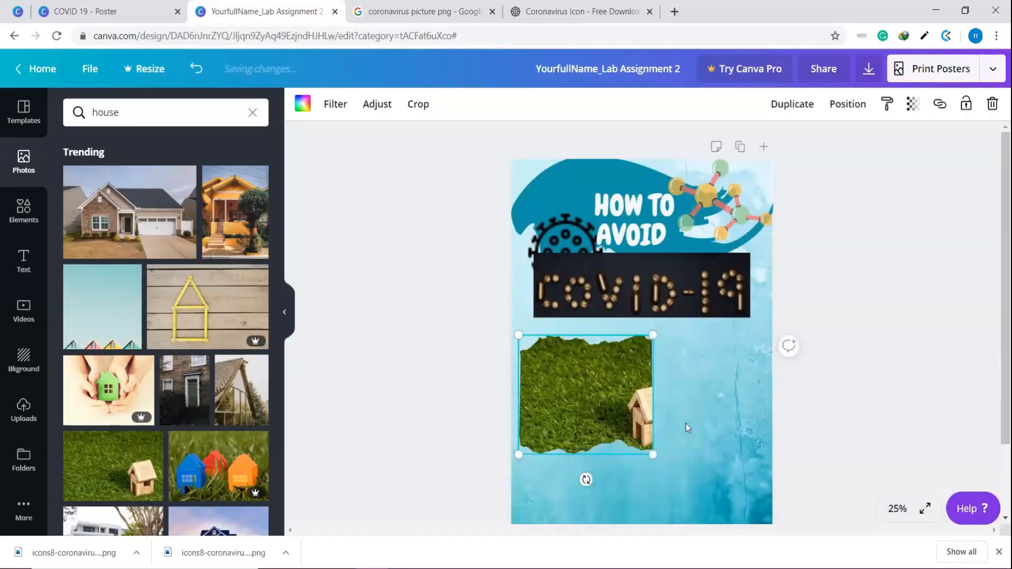
{"action": "double_click", "coordinate": [595, 399]}
{"action": "left_click_drag", "start_coordinate": [600, 399], "coordinate": [556, 399]}
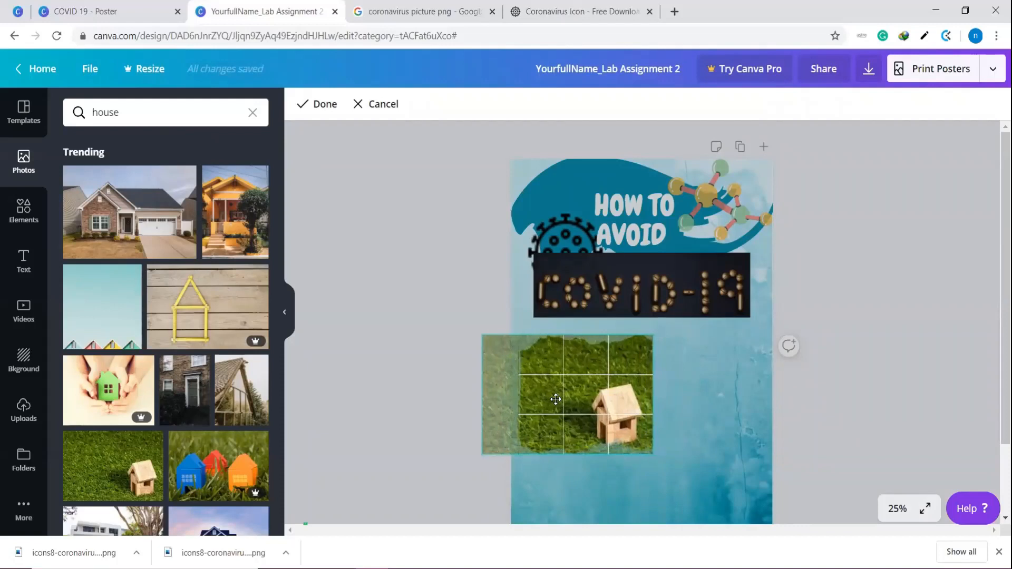
{"action": "left_click", "coordinate": [685, 401]}
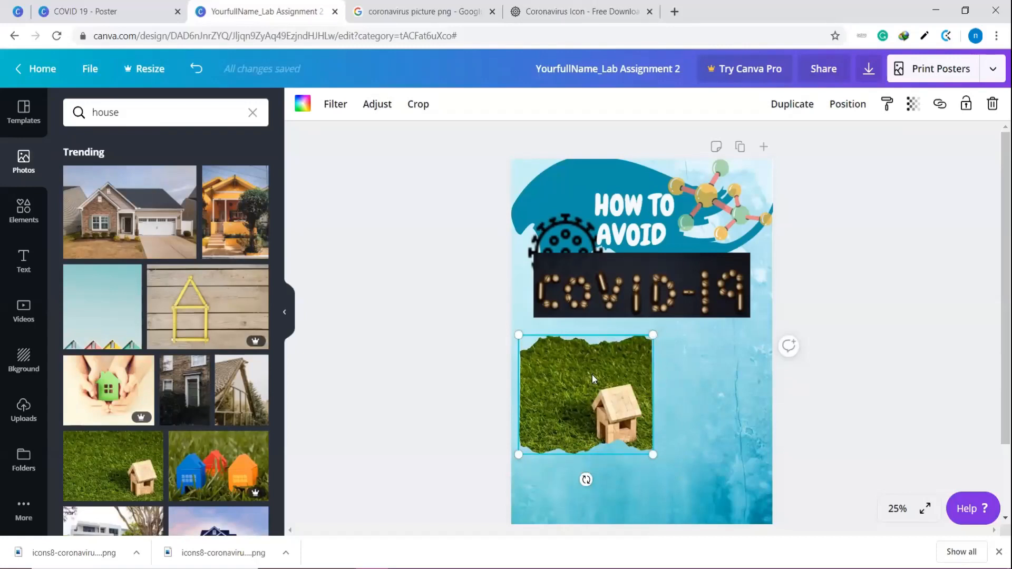
{"action": "left_click_drag", "start_coordinate": [590, 378], "coordinate": [592, 371]}
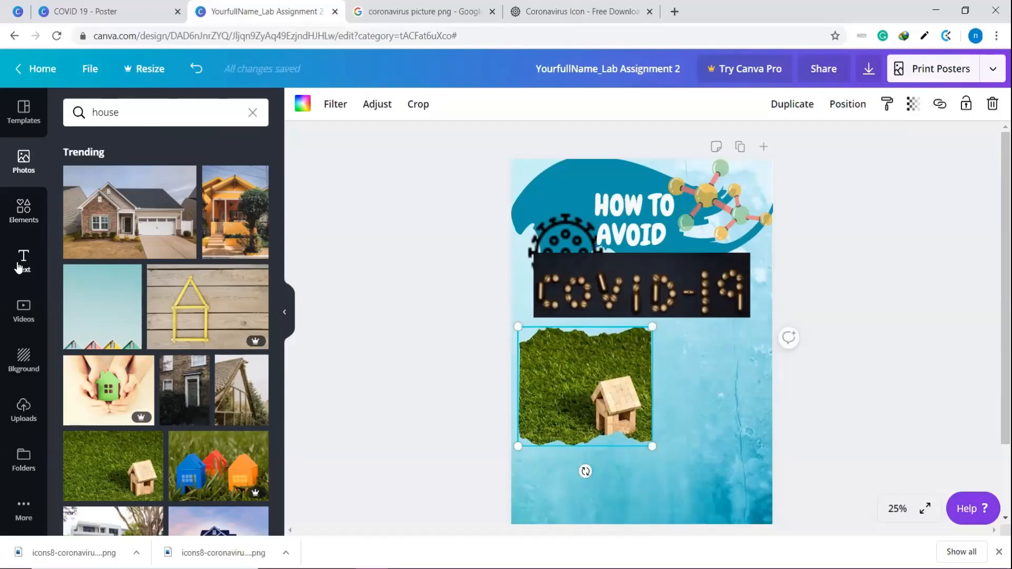
Add a body text box reading "Please stay at home" below the house photo
{"action": "left_click", "coordinate": [21, 261]}
{"action": "scroll", "coordinate": [138, 234], "scroll_direction": "down", "scroll_amount": 5}
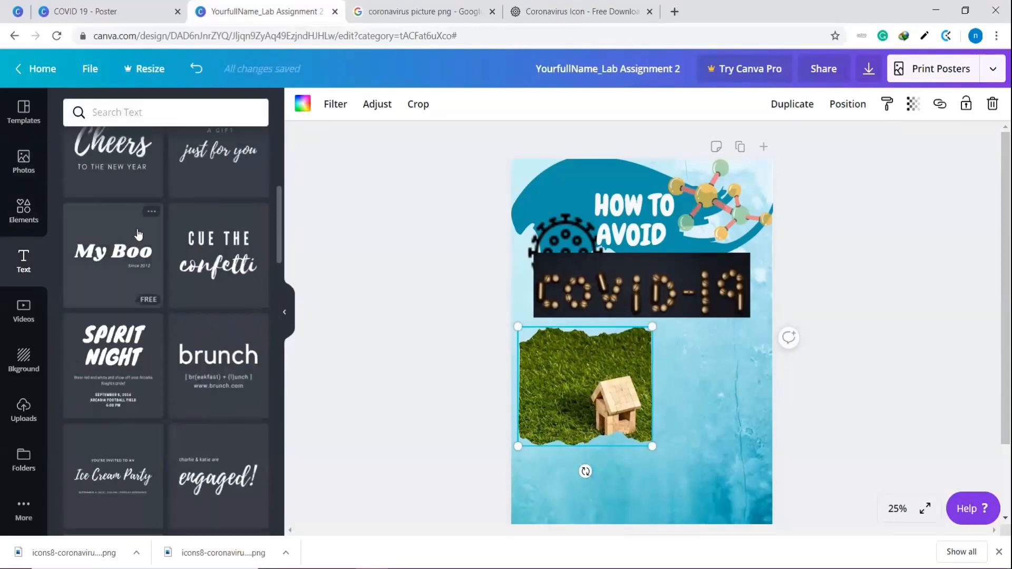
{"action": "scroll", "coordinate": [138, 234], "scroll_direction": "up", "scroll_amount": 5}
{"action": "left_click", "coordinate": [141, 258]}
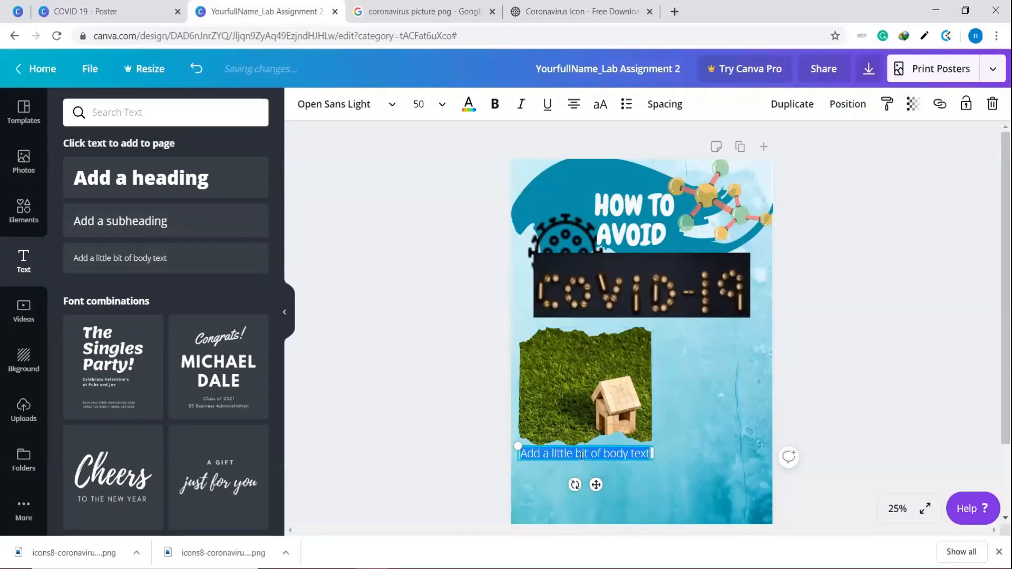
{"action": "type", "text": "P"}
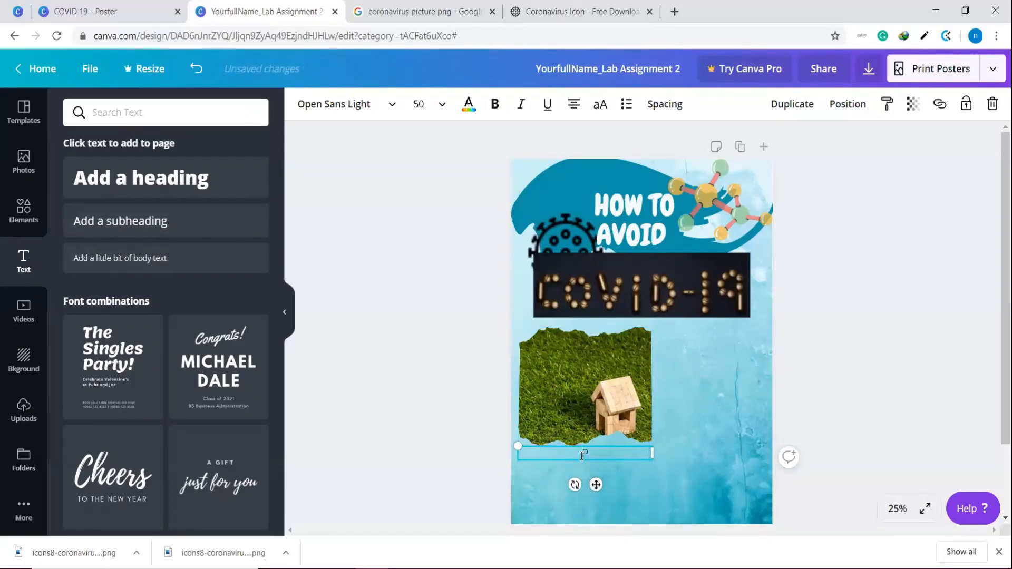
{"action": "type", "text": "lease stay at home"}
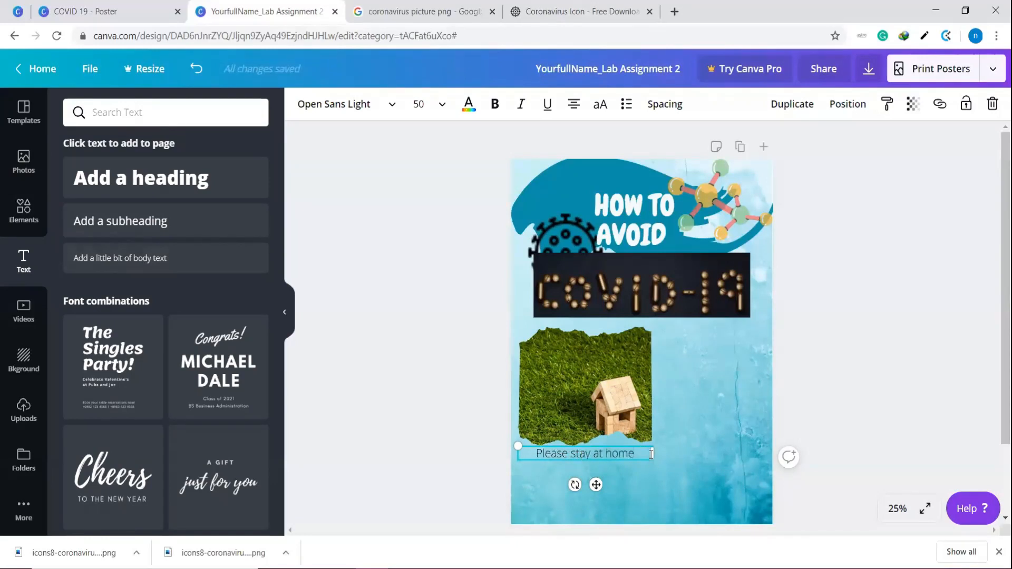
Narrow the text box, place it over the grass above the wooden house and delete the word "home"
{"action": "left_click_drag", "start_coordinate": [654, 454], "coordinate": [570, 371]}
{"action": "key", "text": "BackSpace"}
{"action": "left_click", "coordinate": [680, 460]}
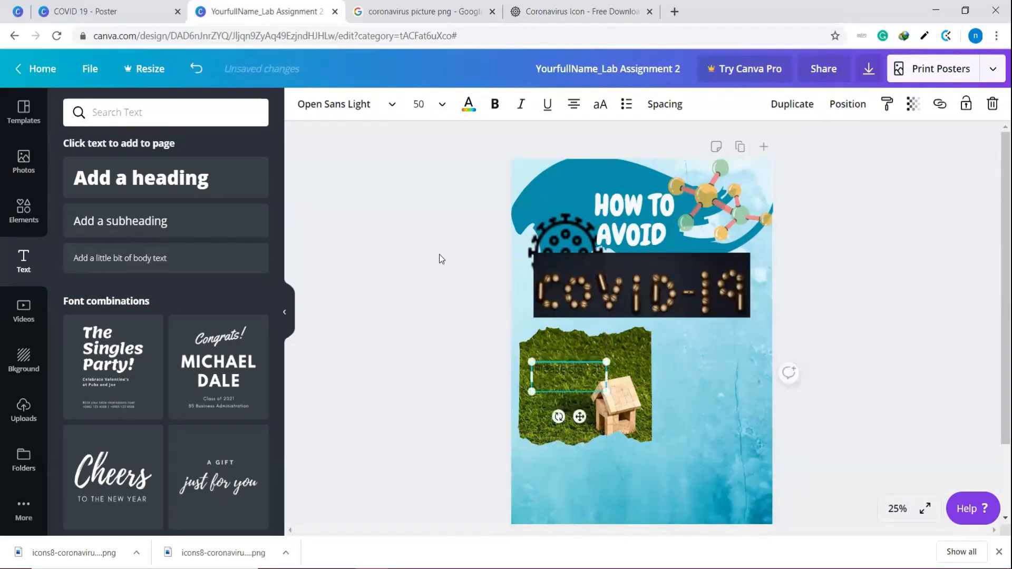
Change the font of the "Please stay at" text to Chewy
{"action": "left_click", "coordinate": [573, 371]}
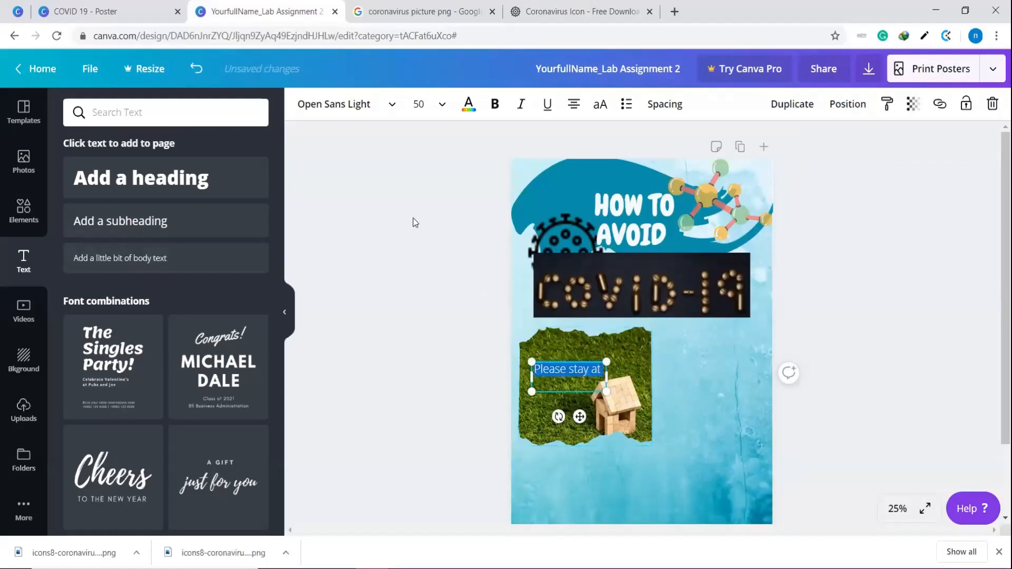
{"action": "left_click", "coordinate": [388, 106]}
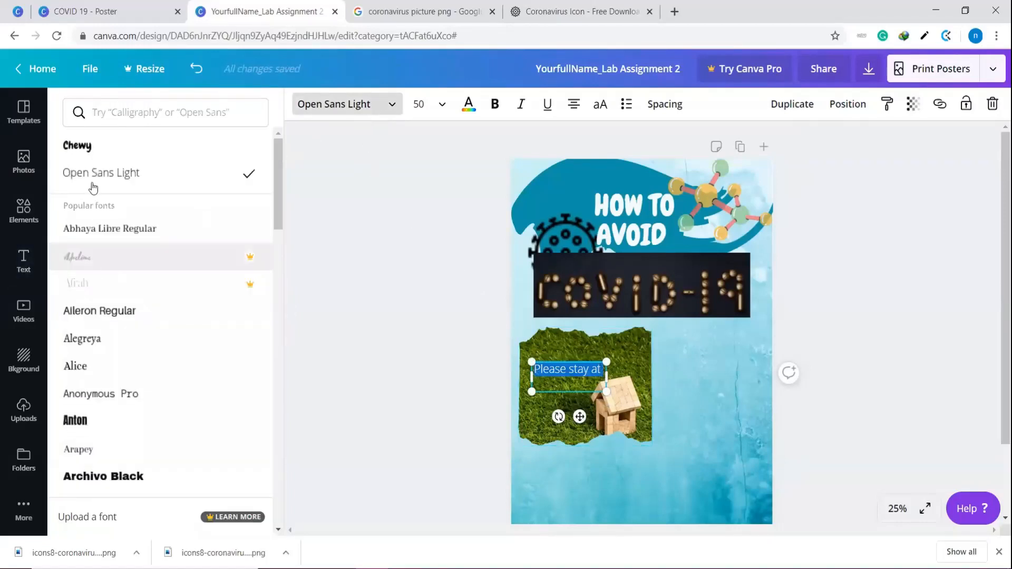
{"action": "left_click", "coordinate": [97, 148]}
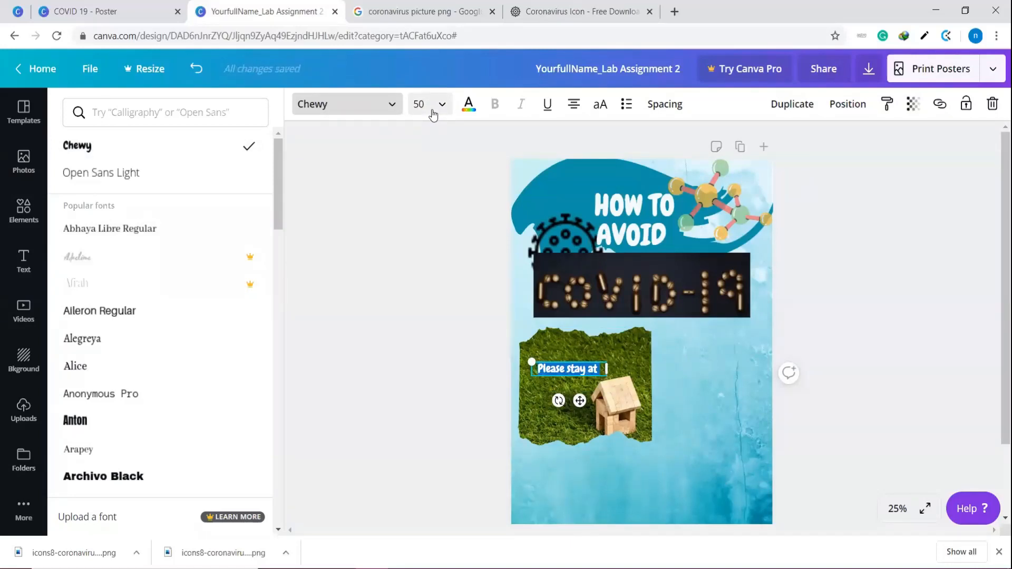
{"action": "left_click", "coordinate": [713, 443]}
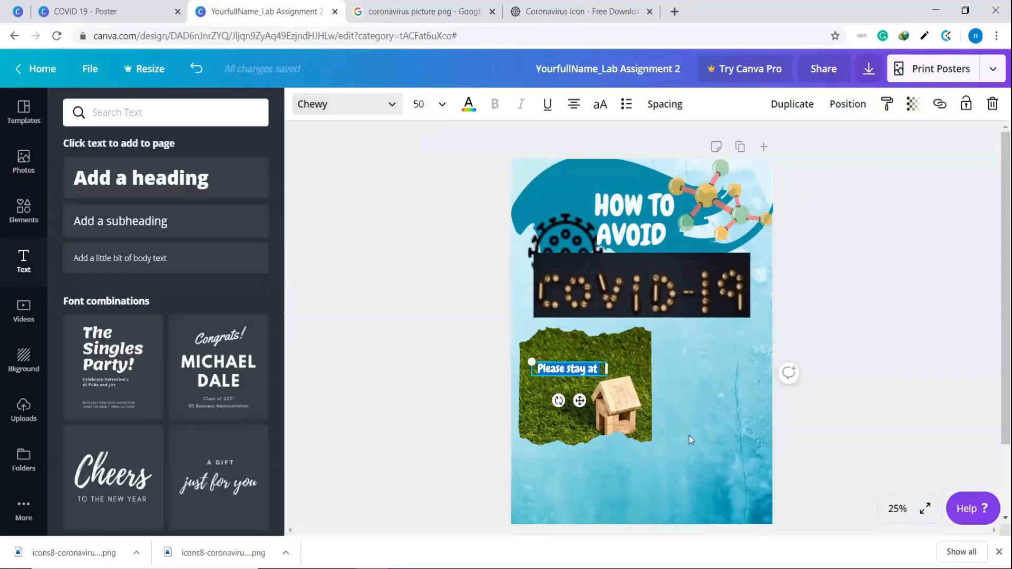
Colour the "Please stay at" text pink from the default colours
{"action": "left_click", "coordinate": [553, 376]}
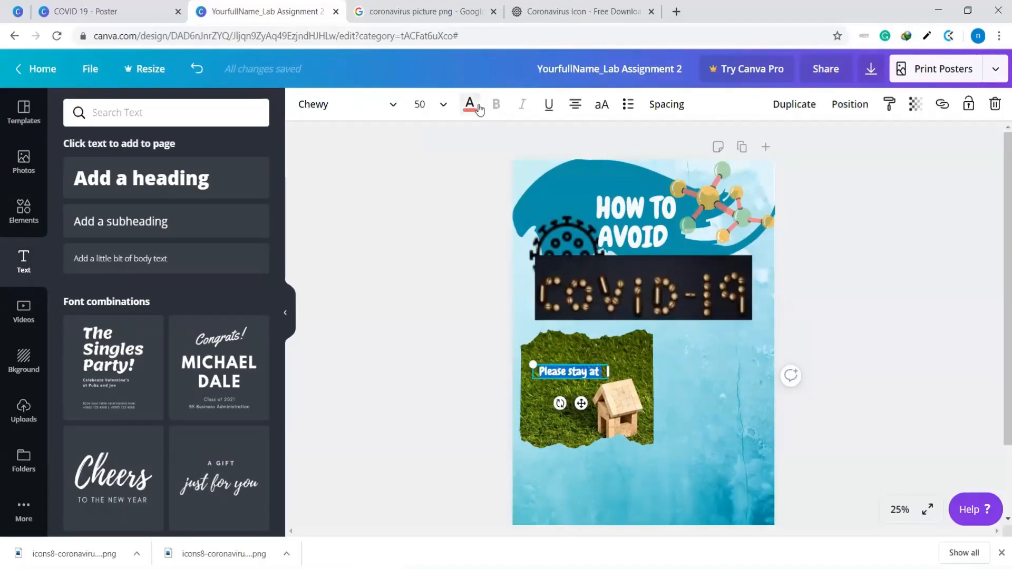
{"action": "left_click", "coordinate": [477, 108]}
{"action": "scroll", "coordinate": [105, 325], "scroll_direction": "down", "scroll_amount": 3}
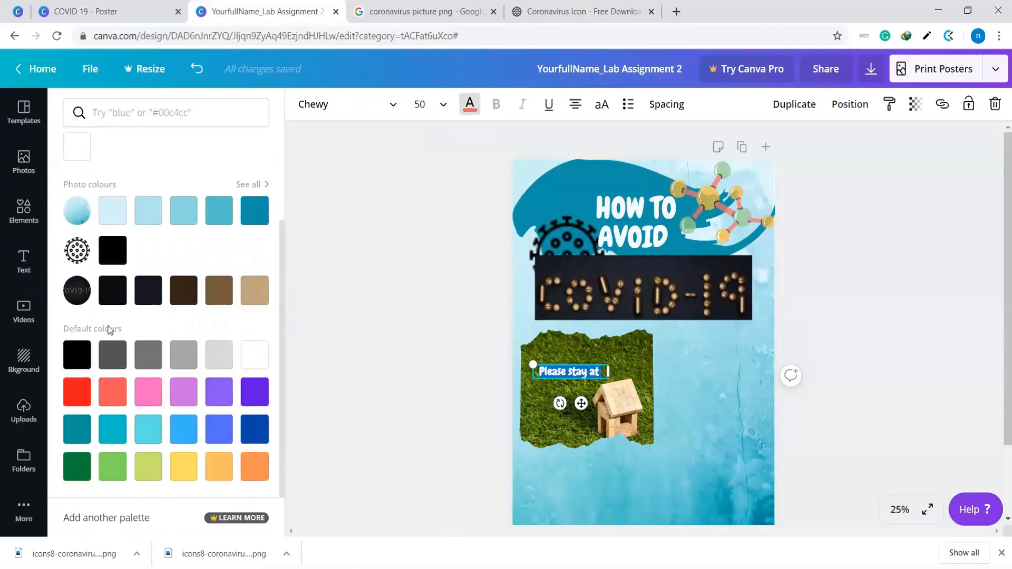
{"action": "scroll", "coordinate": [145, 401], "scroll_direction": "up", "scroll_amount": 3}
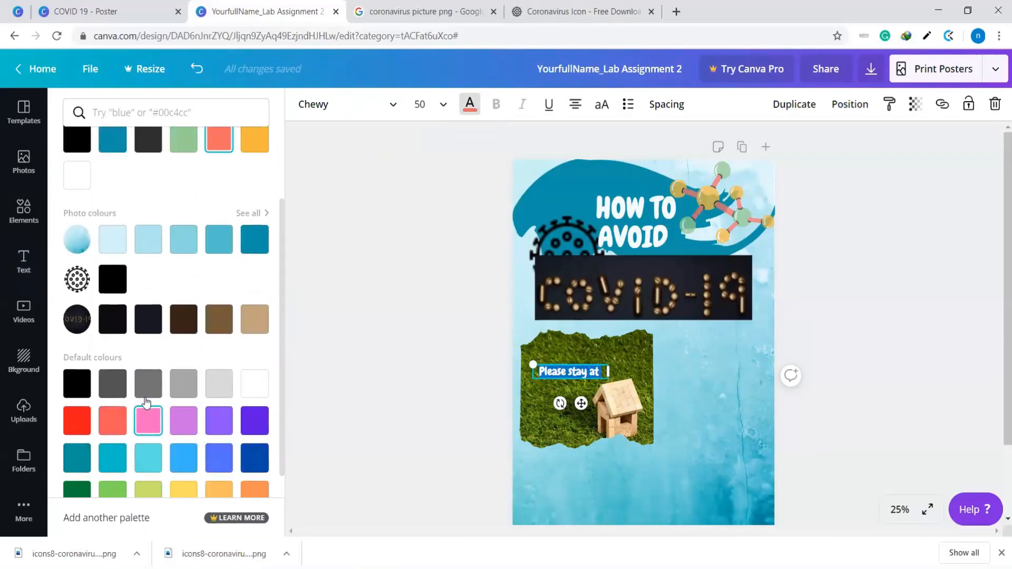
{"action": "scroll", "coordinate": [147, 402], "scroll_direction": "down", "scroll_amount": 3}
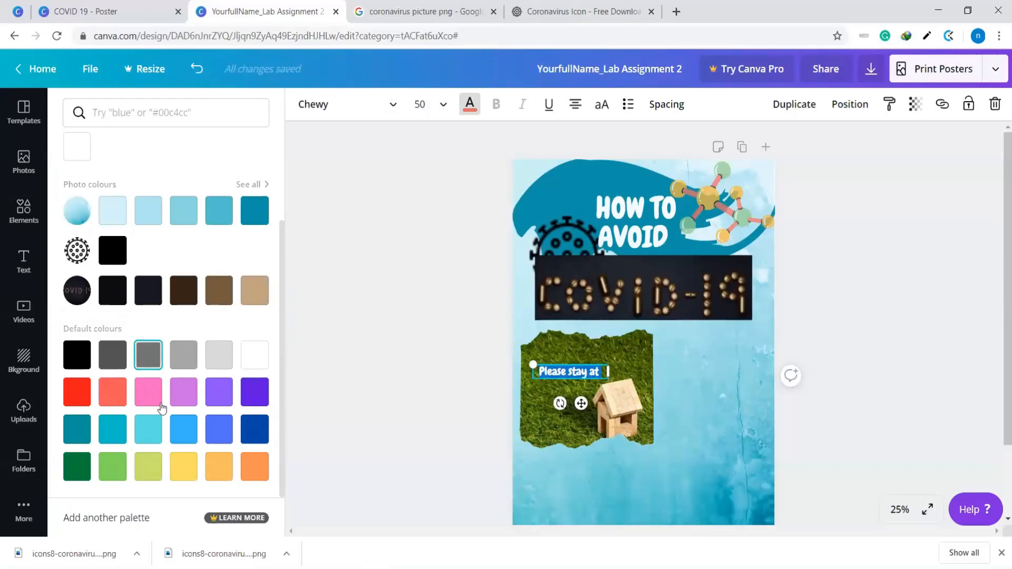
{"action": "left_click", "coordinate": [157, 396]}
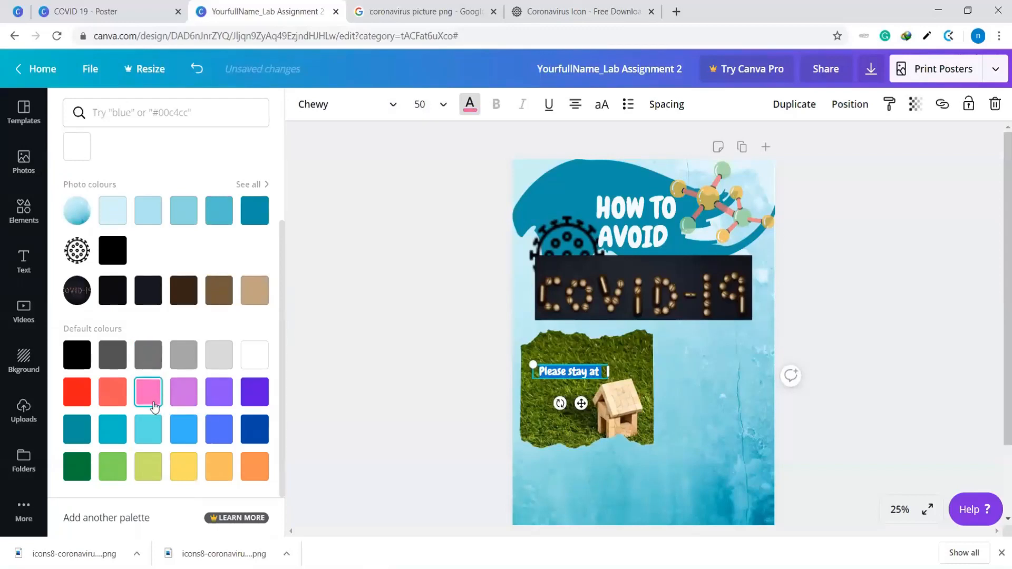
{"action": "left_click", "coordinate": [391, 389]}
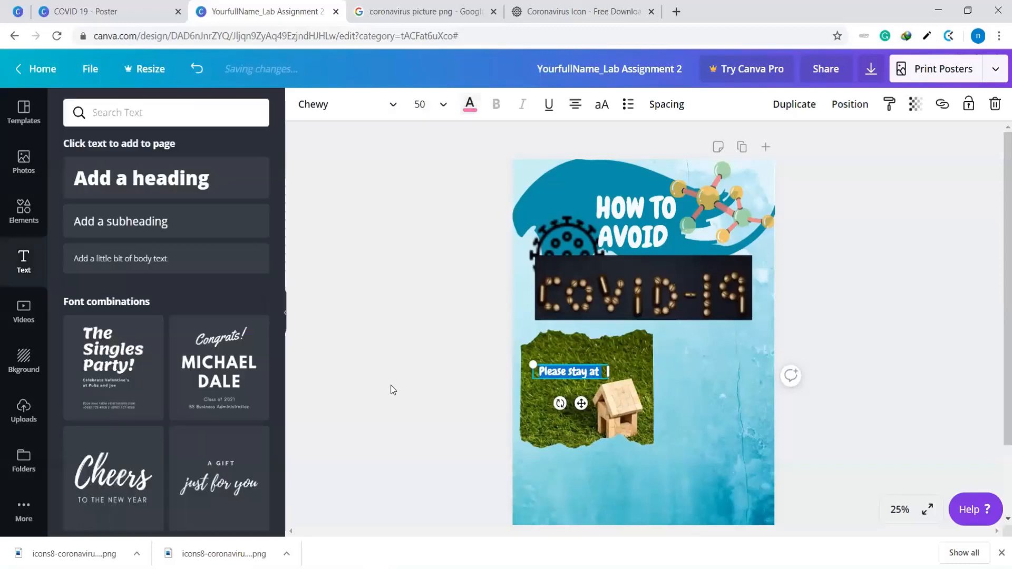
Enlarge the "Please stay at" text by setting its font size to 64 and scaling its box up to about size 83.3
{"action": "left_click", "coordinate": [583, 375]}
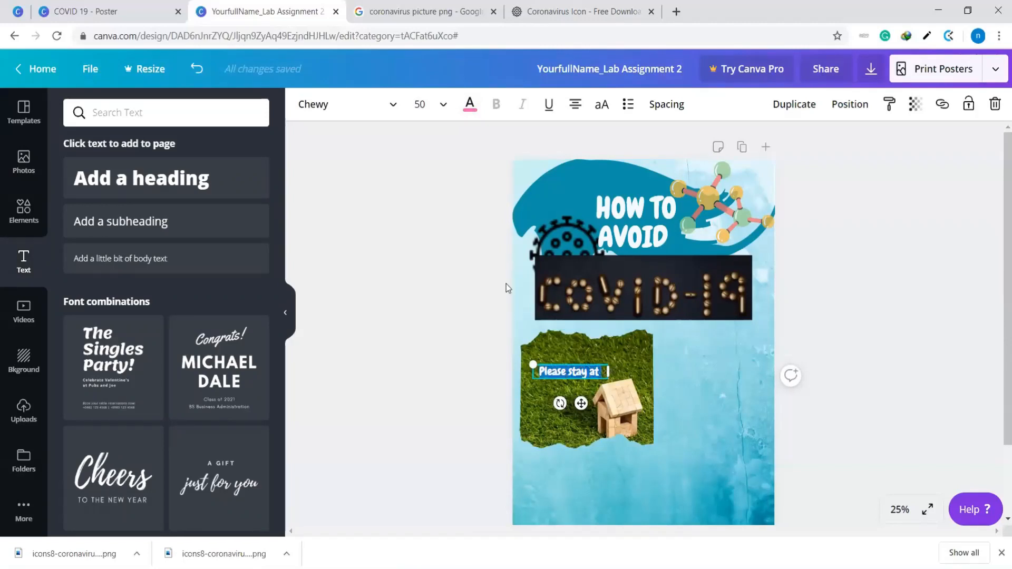
{"action": "left_click", "coordinate": [441, 110]}
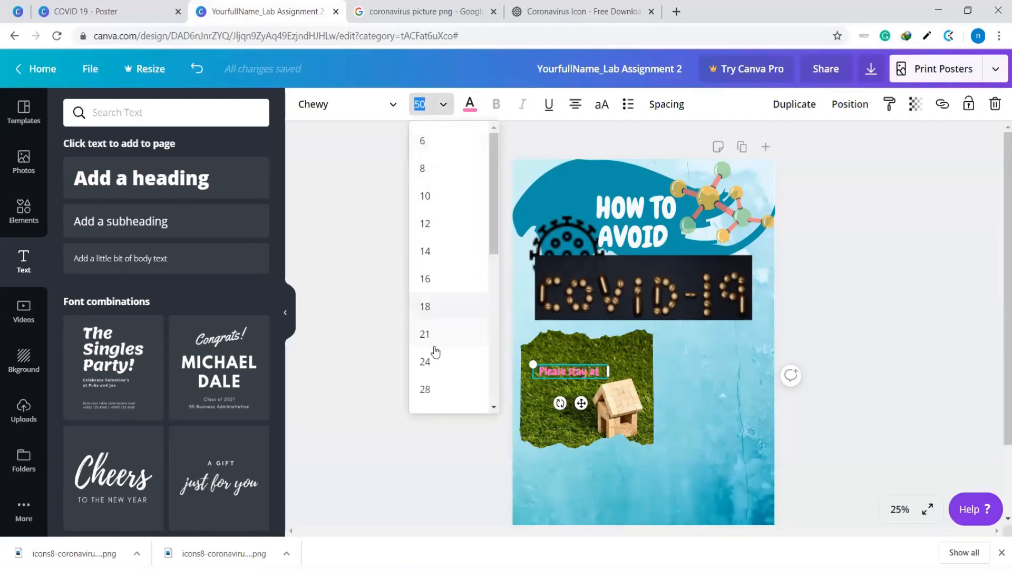
{"action": "scroll", "coordinate": [436, 348], "scroll_direction": "down", "scroll_amount": 5}
{"action": "scroll", "coordinate": [436, 346], "scroll_direction": "down", "scroll_amount": 1}
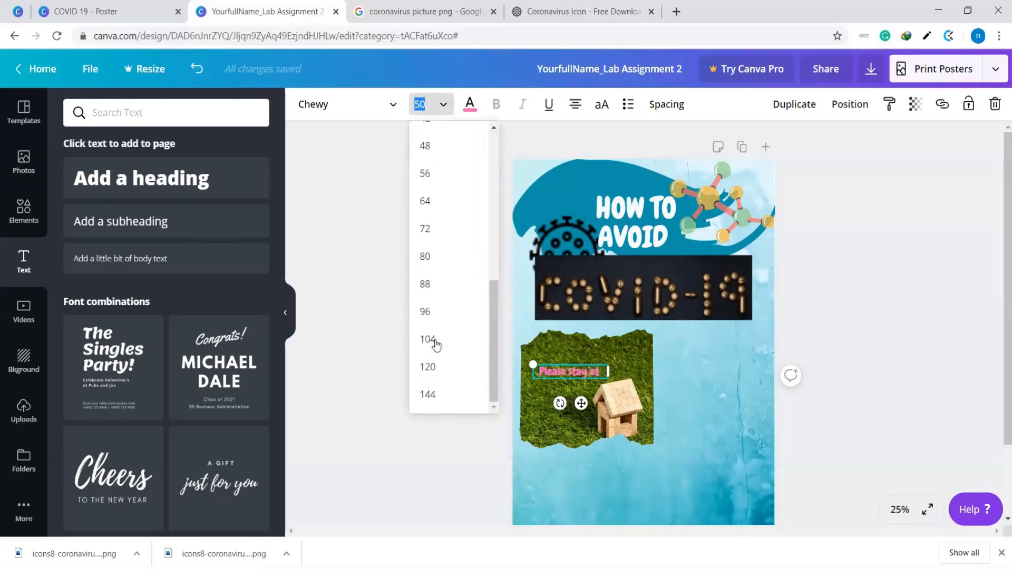
{"action": "left_click", "coordinate": [438, 206]}
{"action": "left_click", "coordinate": [721, 375]}
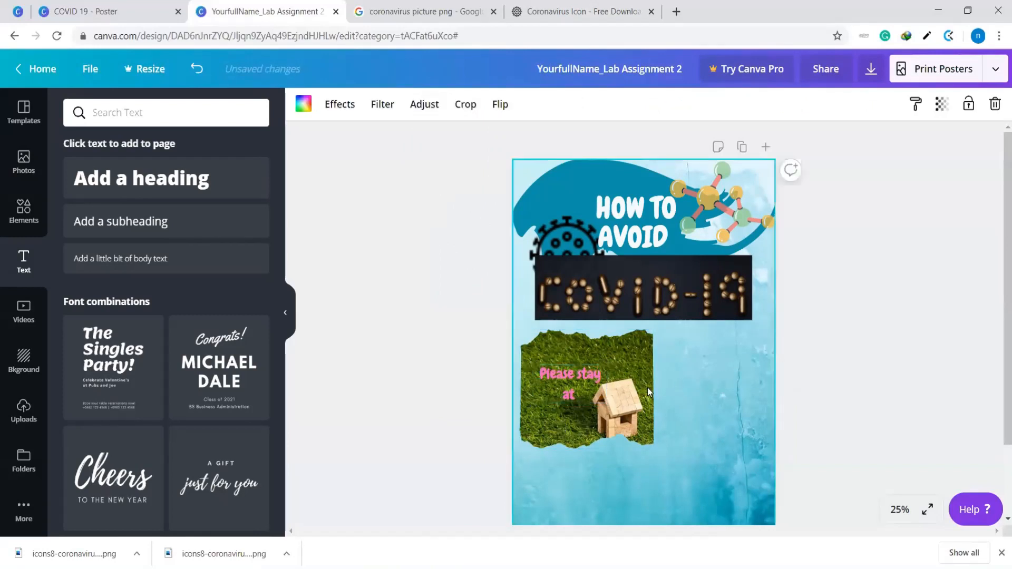
{"action": "left_click", "coordinate": [591, 374]}
{"action": "left_click_drag", "start_coordinate": [606, 364], "coordinate": [626, 347]}
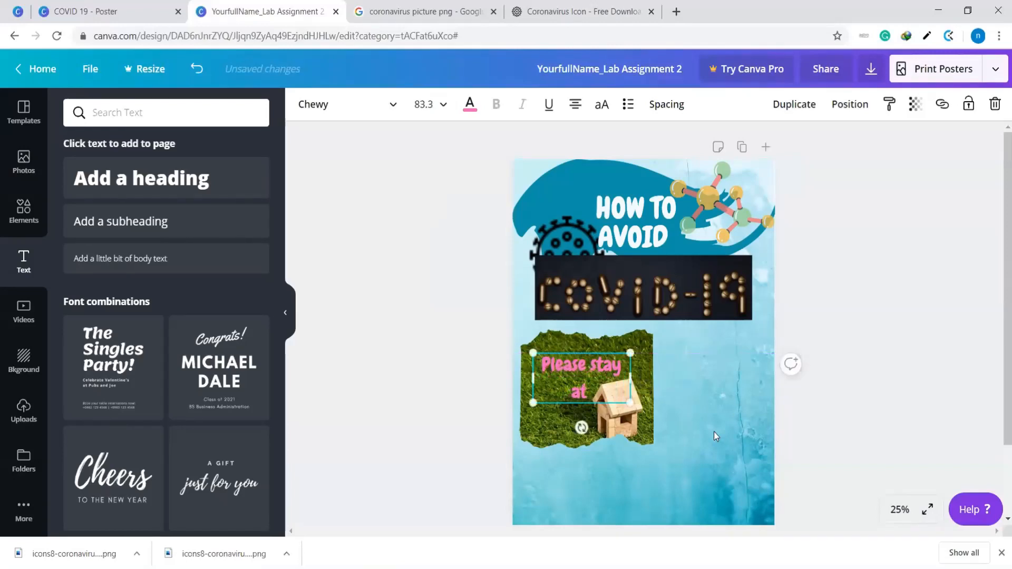
{"action": "left_click", "coordinate": [714, 432]}
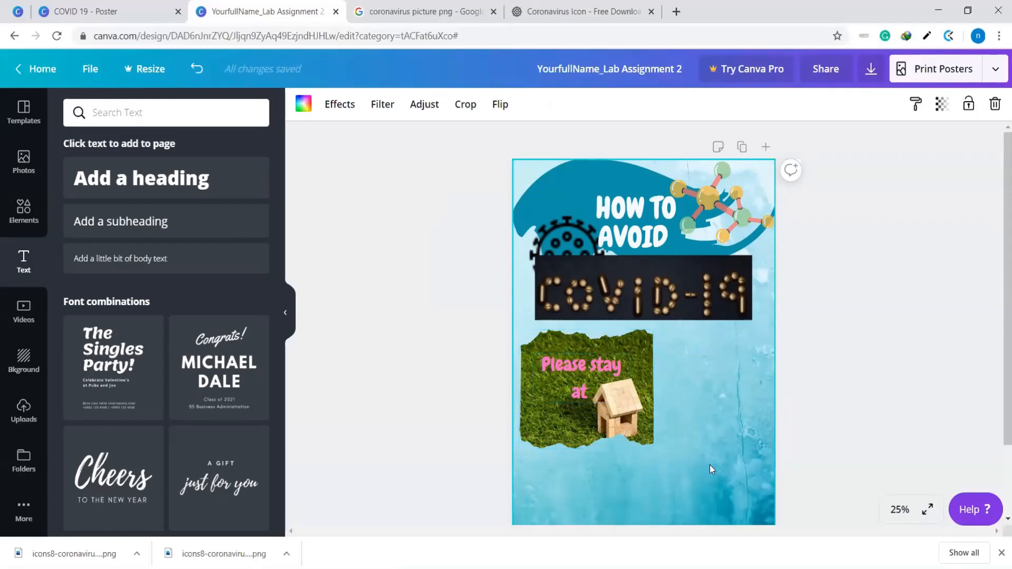
Nudge the framed house photo slightly down, leaving the text over it in place
{"action": "left_click", "coordinate": [608, 425]}
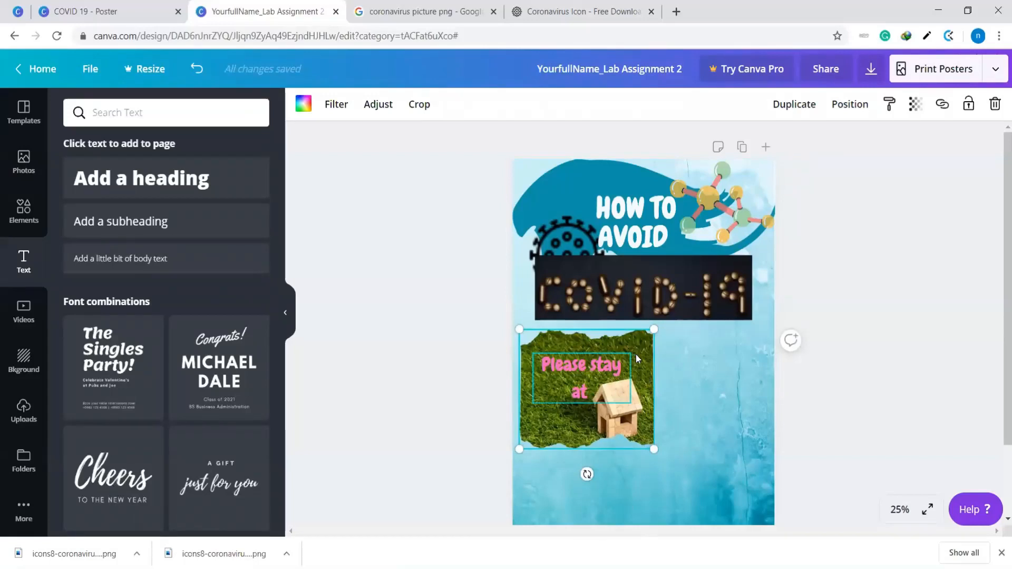
{"action": "mouse_move", "coordinate": [640, 356]}
{"action": "left_mouse_down"}
{"action": "mouse_move", "coordinate": [654, 436]}
{"action": "mouse_move", "coordinate": [641, 360]}
{"action": "left_mouse_up"}
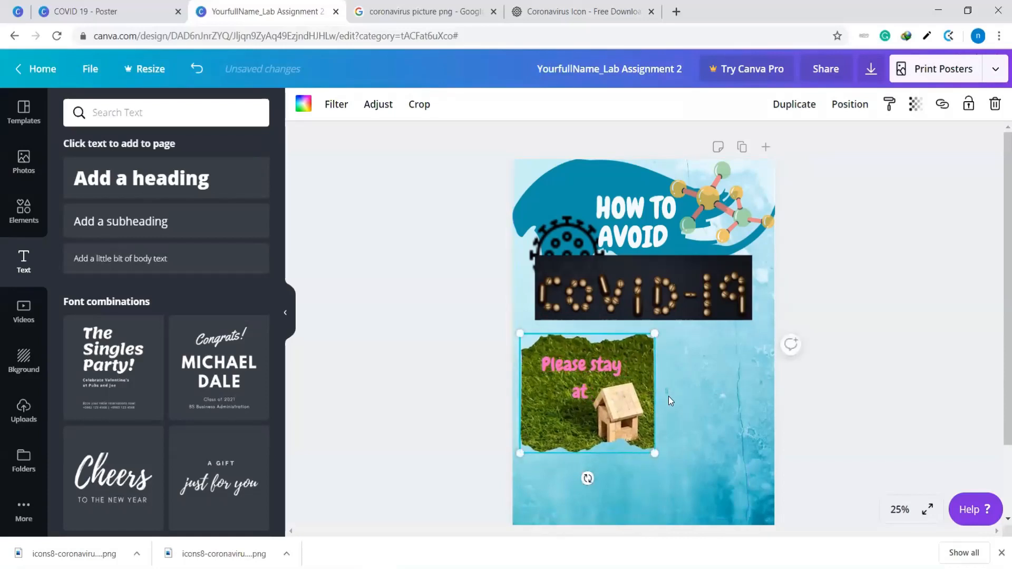
{"action": "left_click", "coordinate": [683, 467]}
Select the house photo and its text together, scale them down to text size 72 and place them at the poster's left edge below the COVID-19 photo
{"action": "left_click_drag", "start_coordinate": [668, 467], "coordinate": [525, 331]}
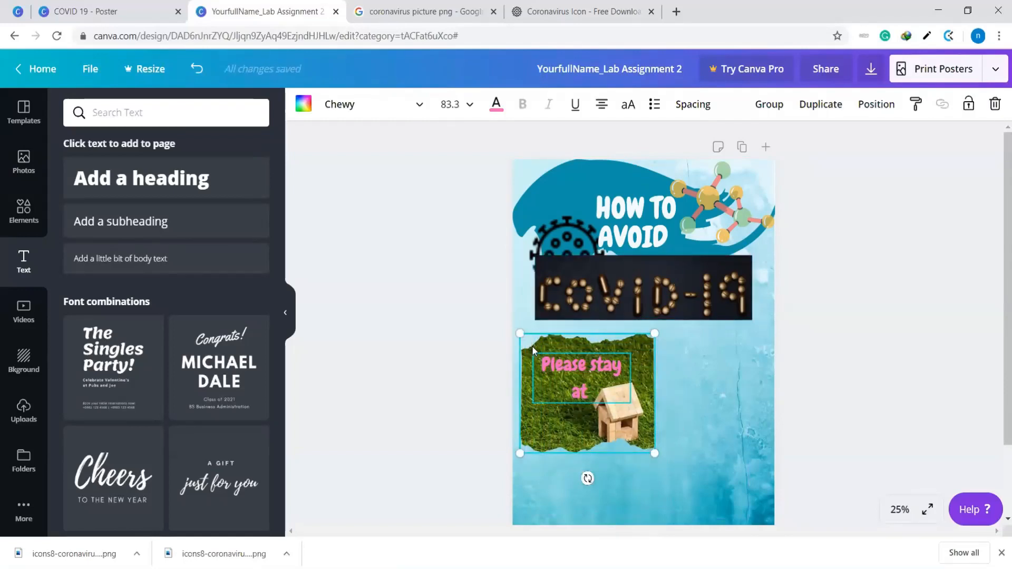
{"action": "mouse_move", "coordinate": [536, 362]}
{"action": "left_mouse_down"}
{"action": "mouse_move", "coordinate": [541, 417]}
{"action": "mouse_move", "coordinate": [610, 384]}
{"action": "mouse_move", "coordinate": [534, 352]}
{"action": "mouse_move", "coordinate": [615, 389]}
{"action": "mouse_move", "coordinate": [525, 346]}
{"action": "left_mouse_up"}
{"action": "left_click_drag", "start_coordinate": [646, 333], "coordinate": [610, 366]}
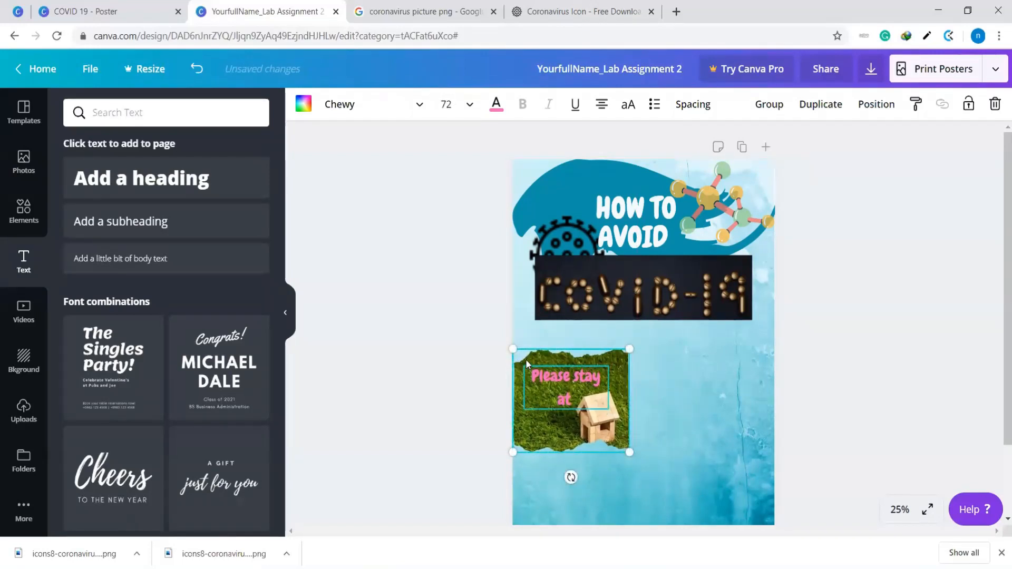
{"action": "left_click_drag", "start_coordinate": [526, 363], "coordinate": [528, 344]}
{"action": "left_click", "coordinate": [692, 388]}
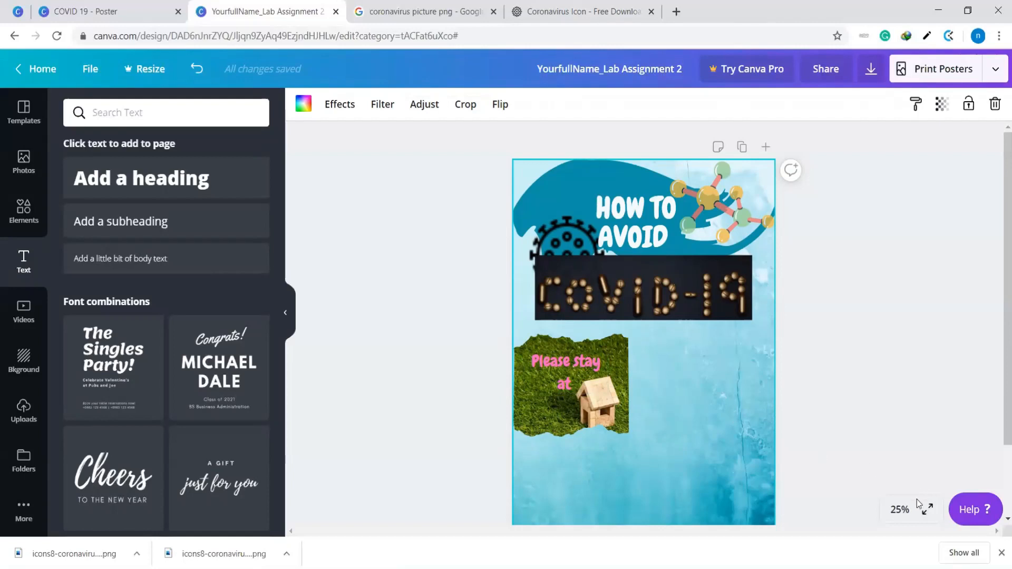
Set the view zoom to 50% and review the poster's layout from the heading to the empty area below the house photo
{"action": "left_click", "coordinate": [899, 515]}
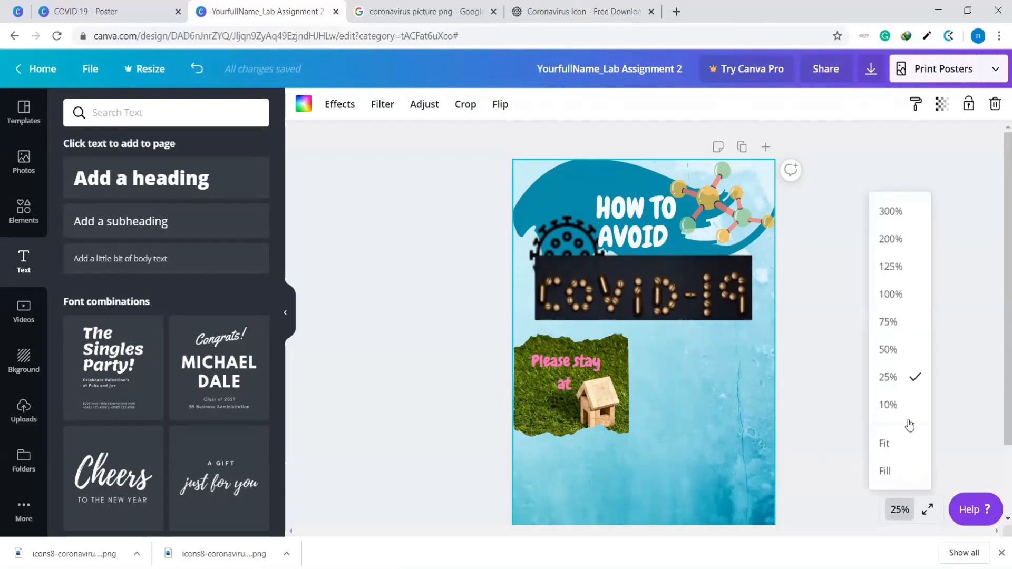
{"action": "left_click", "coordinate": [900, 299]}
{"action": "scroll", "coordinate": [680, 423], "scroll_direction": "down", "scroll_amount": 5}
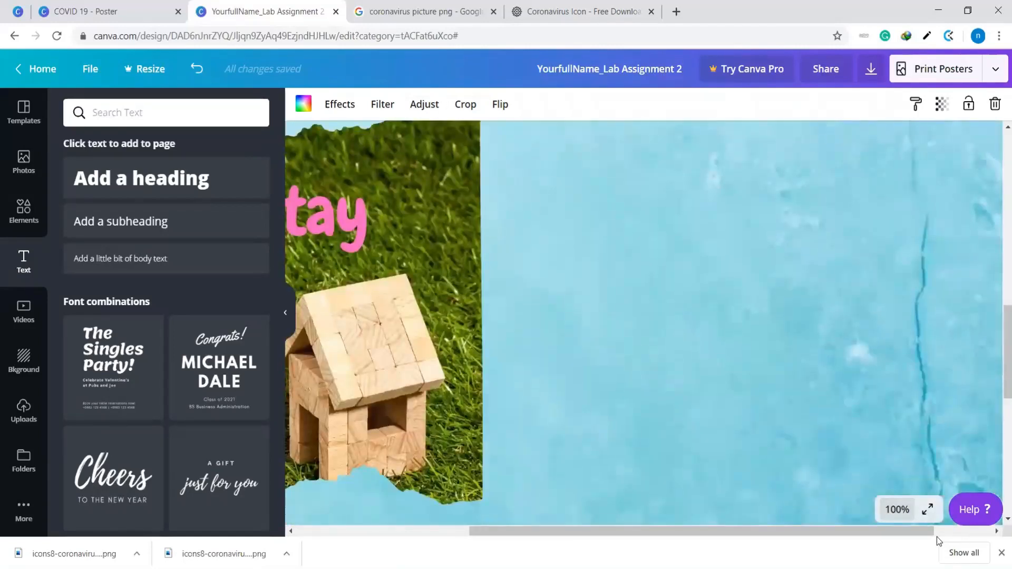
{"action": "left_click", "coordinate": [898, 510]}
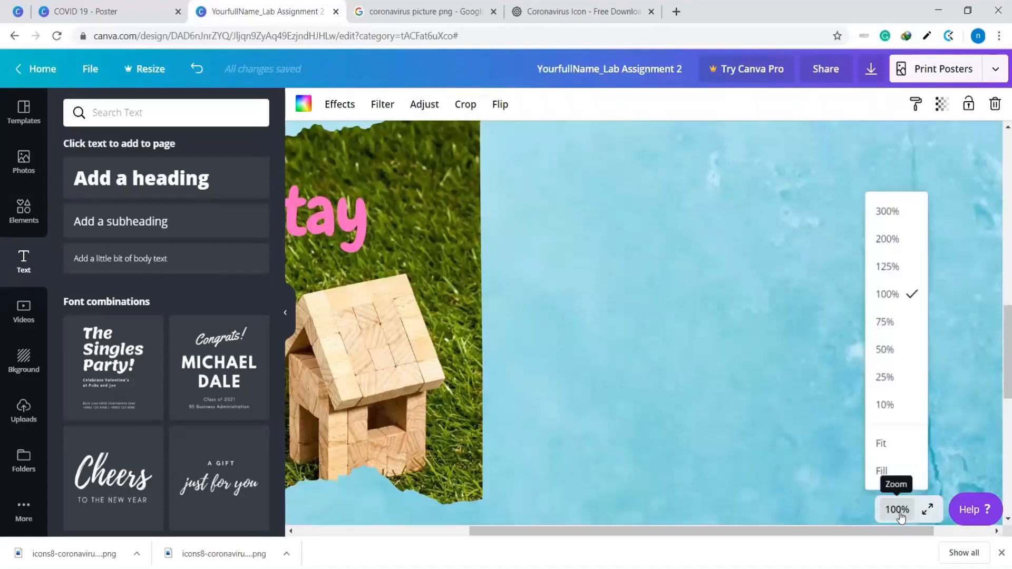
{"action": "left_click", "coordinate": [895, 352]}
{"action": "scroll", "coordinate": [744, 407], "scroll_direction": "up", "scroll_amount": 5}
{"action": "scroll", "coordinate": [744, 407], "scroll_direction": "down", "scroll_amount": 7}
{"action": "scroll", "coordinate": [743, 408], "scroll_direction": "up", "scroll_amount": 7}
{"action": "scroll", "coordinate": [595, 280], "scroll_direction": "down", "scroll_amount": 4}
{"action": "scroll", "coordinate": [596, 335], "scroll_direction": "up", "scroll_amount": 1}
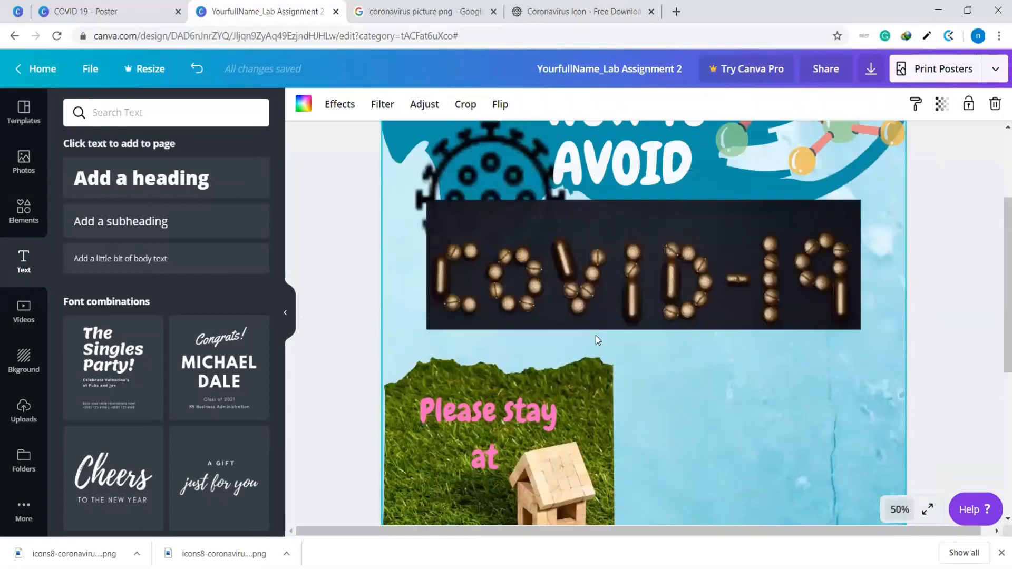
{"action": "scroll", "coordinate": [596, 335], "scroll_direction": "up", "scroll_amount": 2}
{"action": "scroll", "coordinate": [760, 470], "scroll_direction": "down", "scroll_amount": 5}
{"action": "scroll", "coordinate": [754, 452], "scroll_direction": "up", "scroll_amount": 1}
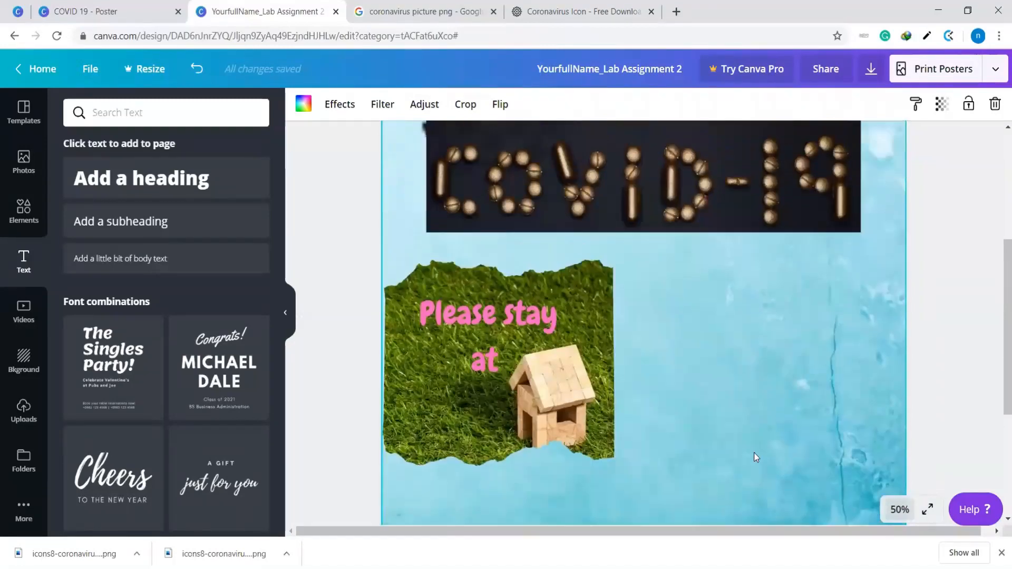
{"action": "scroll", "coordinate": [754, 454], "scroll_direction": "up", "scroll_amount": 2}
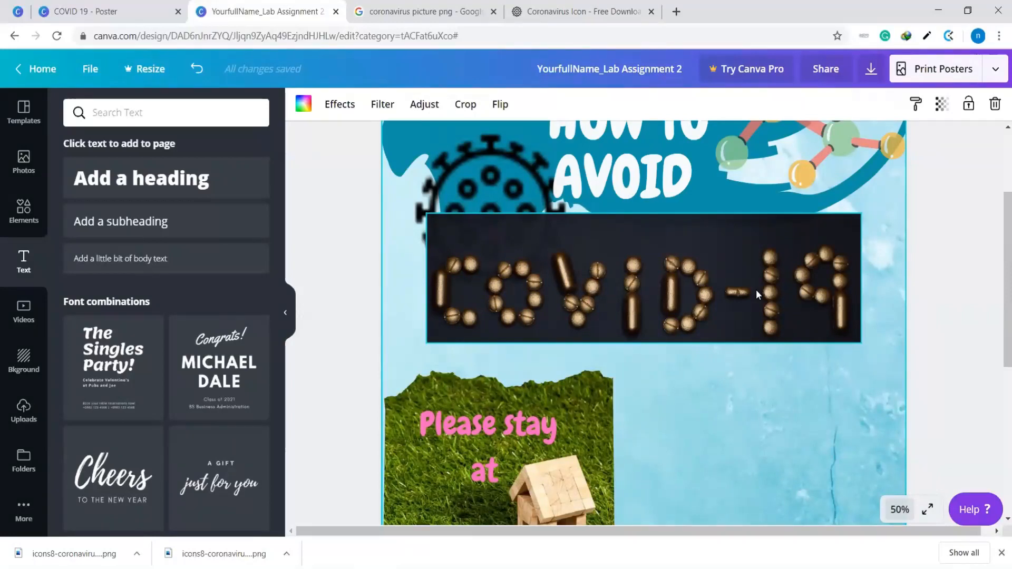
{"action": "scroll", "coordinate": [757, 290], "scroll_direction": "down", "scroll_amount": 4}
{"action": "scroll", "coordinate": [587, 328], "scroll_direction": "down", "scroll_amount": 3}
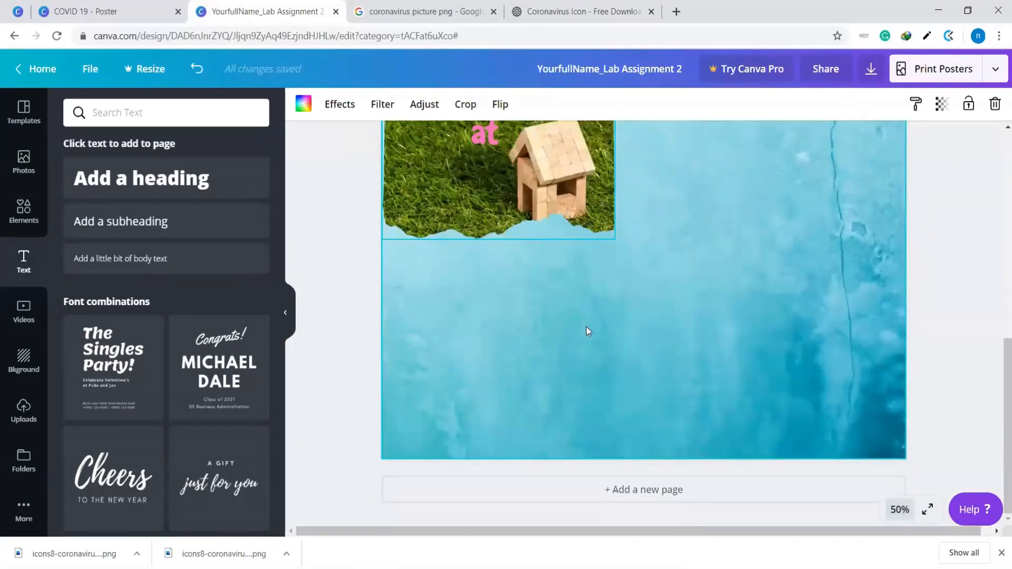
{"action": "scroll", "coordinate": [586, 328], "scroll_direction": "up", "scroll_amount": 3}
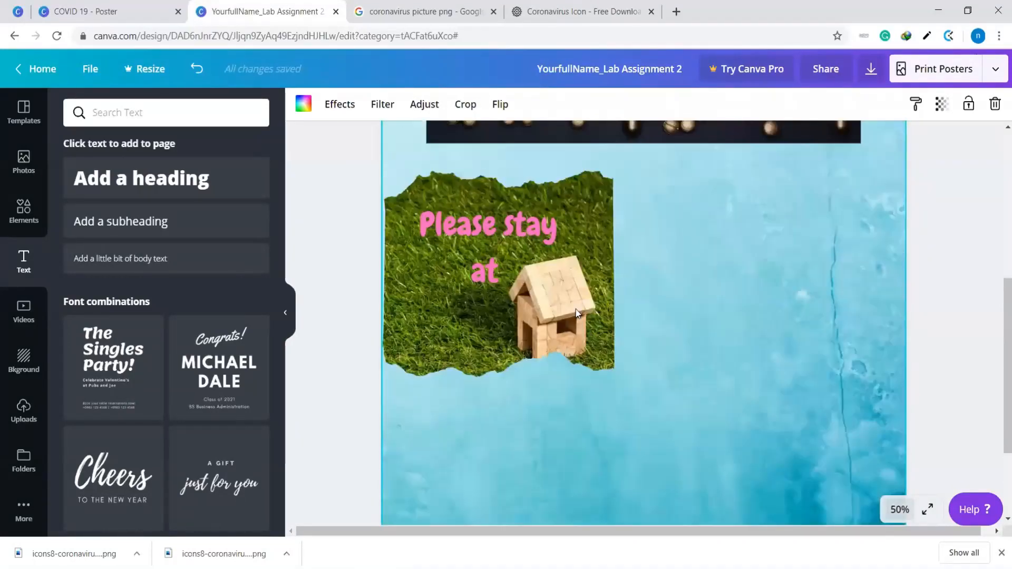
Switch to the COVID 19 poster design and examine its heading, framed pictures and captions as a reference for the layout
{"action": "left_click", "coordinate": [68, 6]}
{"action": "scroll", "coordinate": [633, 237], "scroll_direction": "down", "scroll_amount": 8}
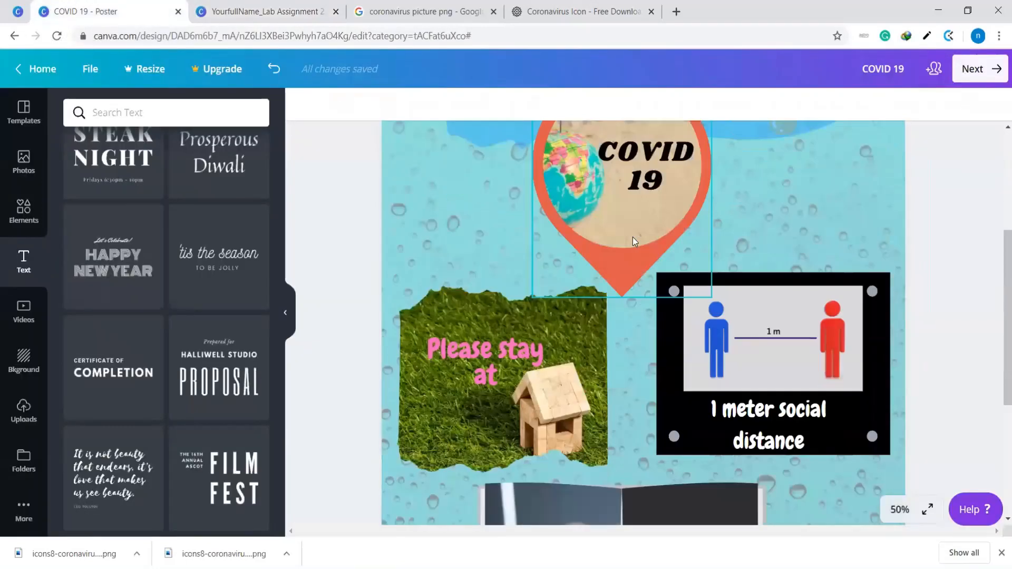
{"action": "scroll", "coordinate": [638, 239], "scroll_direction": "up", "scroll_amount": 6}
{"action": "scroll", "coordinate": [638, 240], "scroll_direction": "up", "scroll_amount": 2}
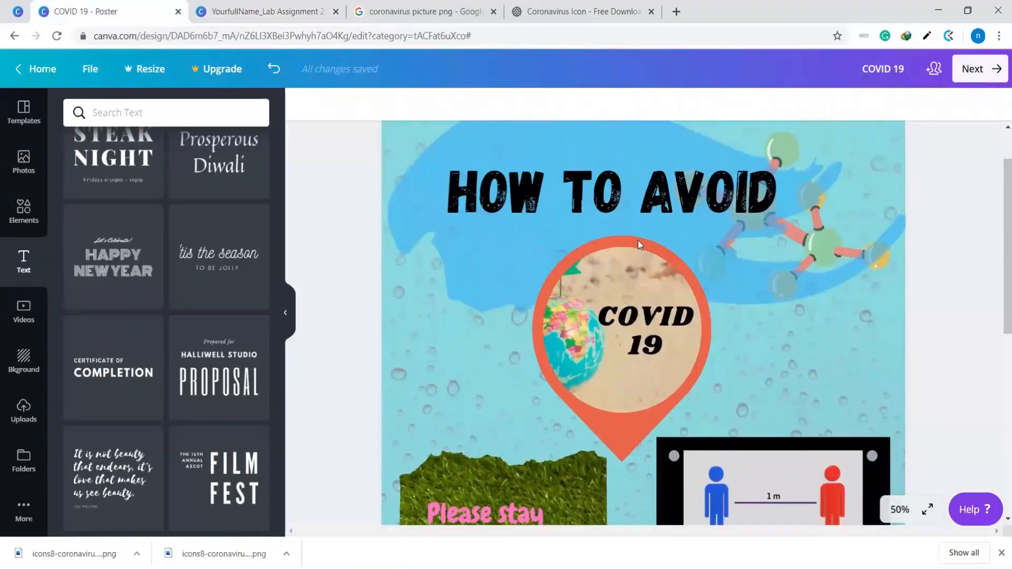
{"action": "scroll", "coordinate": [637, 243], "scroll_direction": "down", "scroll_amount": 6}
{"action": "scroll", "coordinate": [637, 245], "scroll_direction": "up", "scroll_amount": 4}
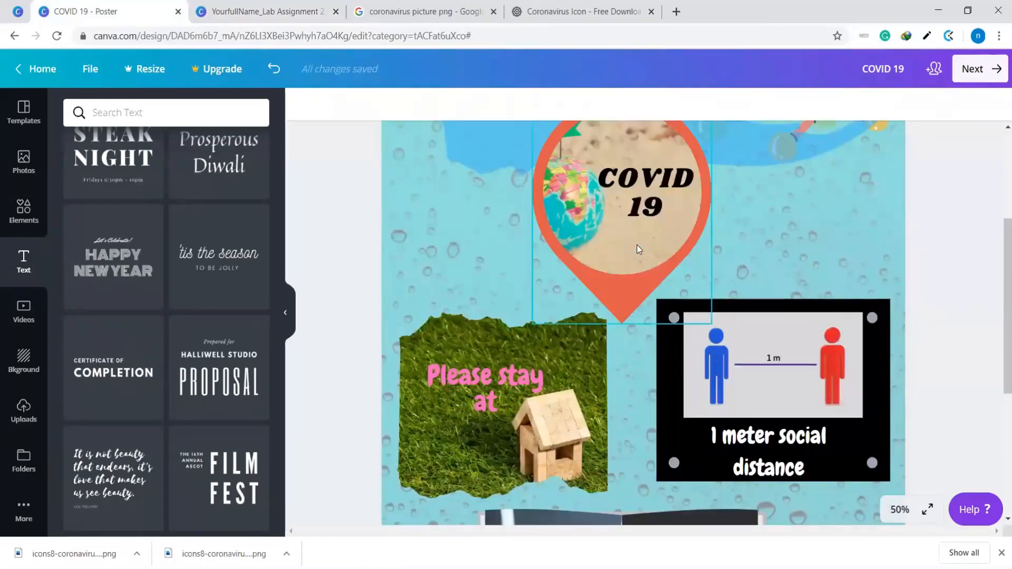
{"action": "scroll", "coordinate": [637, 245], "scroll_direction": "down", "scroll_amount": 7}
{"action": "scroll", "coordinate": [637, 245], "scroll_direction": "up", "scroll_amount": 4}
{"action": "scroll", "coordinate": [637, 245], "scroll_direction": "up", "scroll_amount": 3}
{"action": "scroll", "coordinate": [636, 251], "scroll_direction": "down", "scroll_amount": 4}
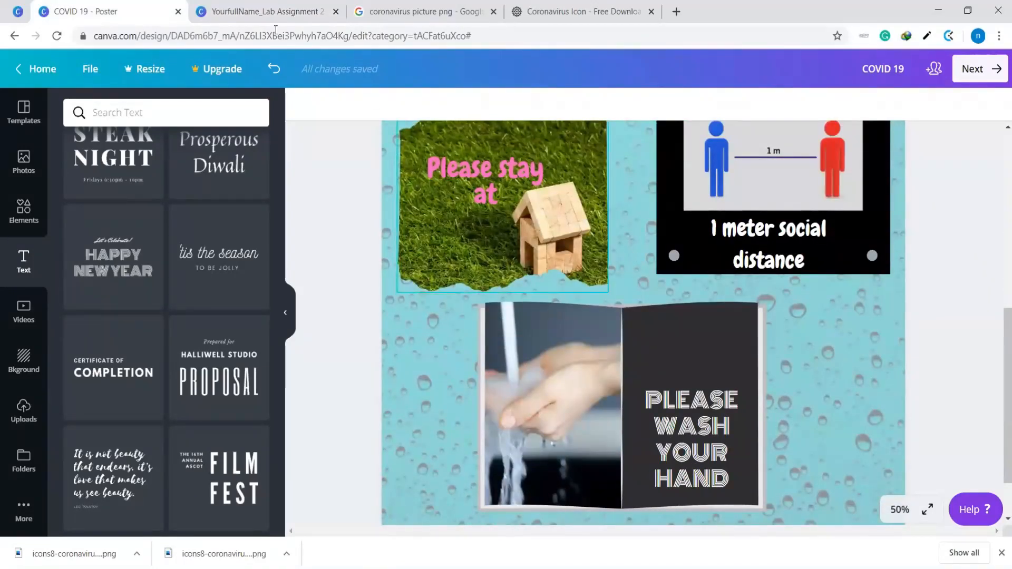
Return to the Lab Assignment 2 poster, clear the Frames search in the elements library and browse the element collections for a decoration
{"action": "left_click", "coordinate": [239, 10]}
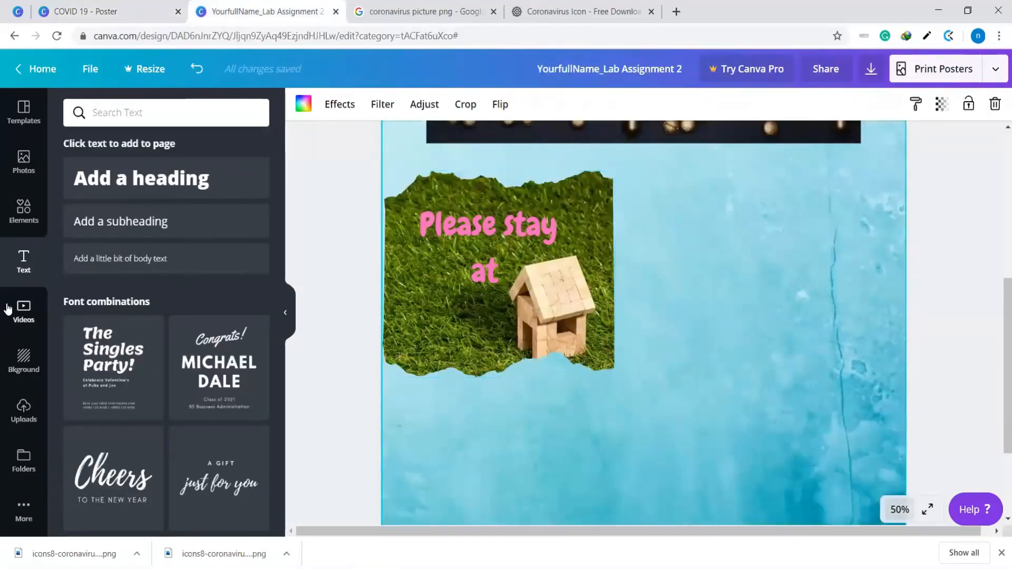
{"action": "left_click", "coordinate": [28, 224]}
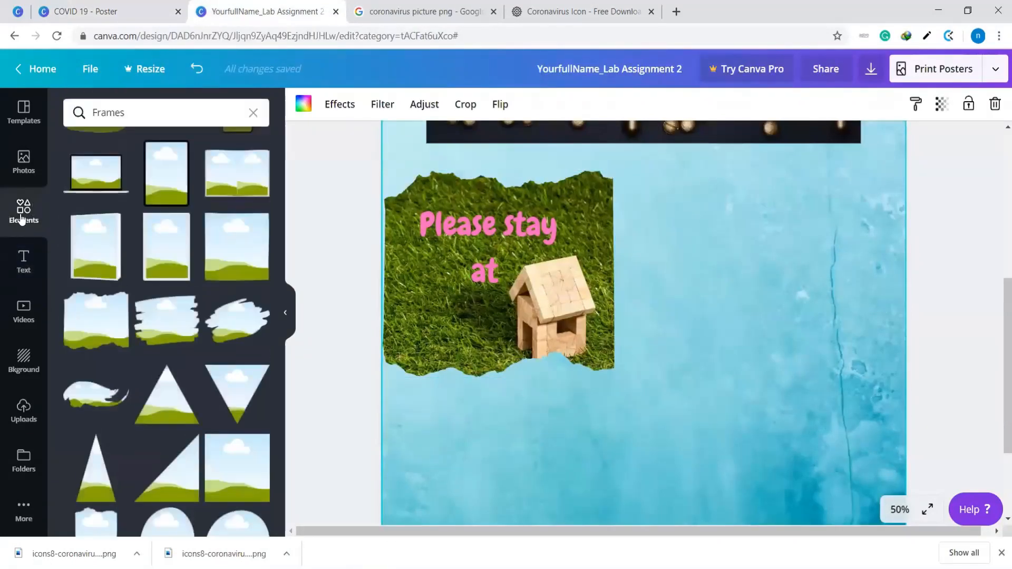
{"action": "left_click", "coordinate": [253, 113]}
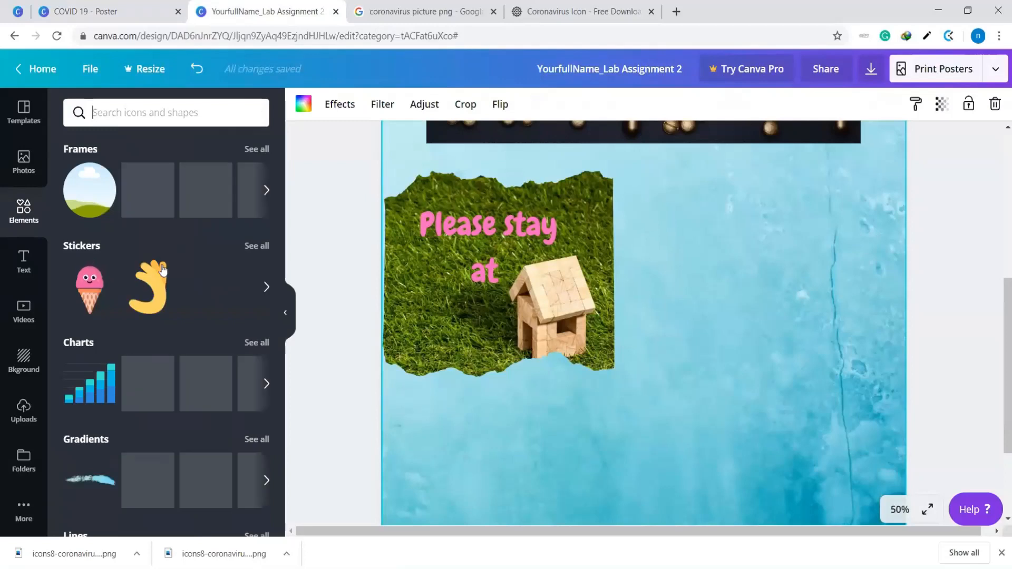
{"action": "scroll", "coordinate": [197, 285], "scroll_direction": "down", "scroll_amount": 3}
{"action": "scroll", "coordinate": [127, 237], "scroll_direction": "up", "scroll_amount": 3}
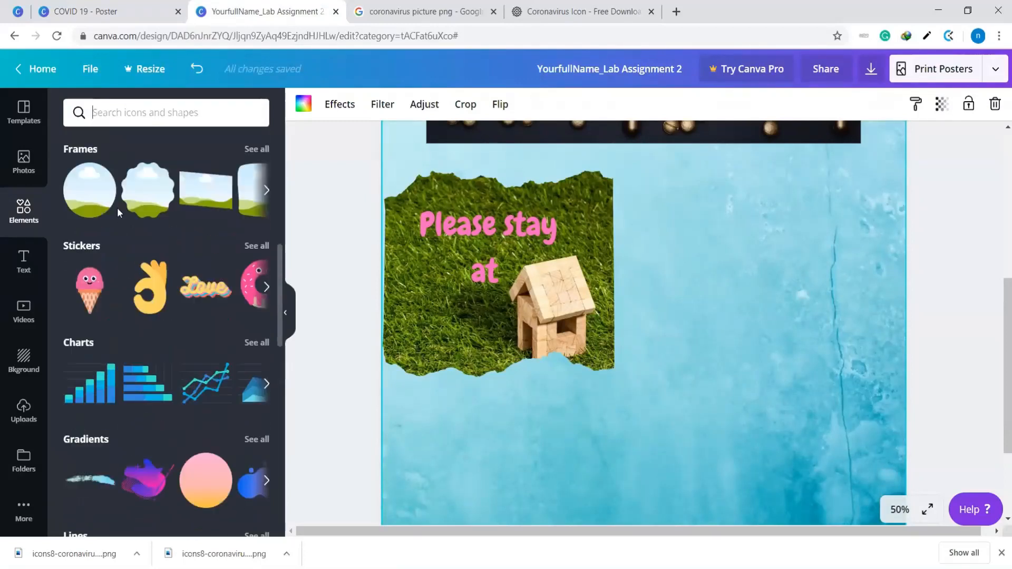
{"action": "scroll", "coordinate": [165, 283], "scroll_direction": "down", "scroll_amount": 4}
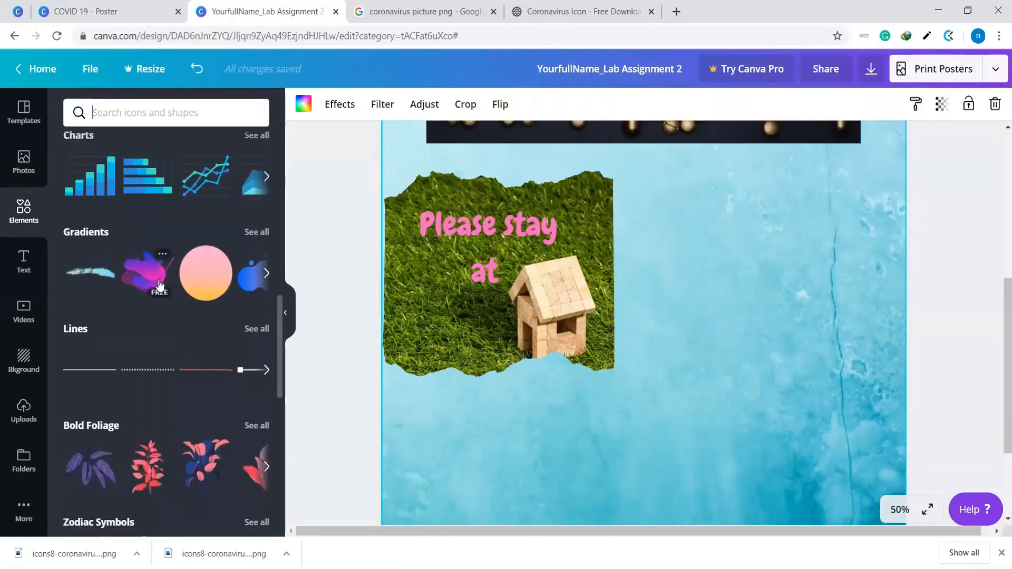
{"action": "scroll", "coordinate": [158, 274], "scroll_direction": "down", "scroll_amount": 3}
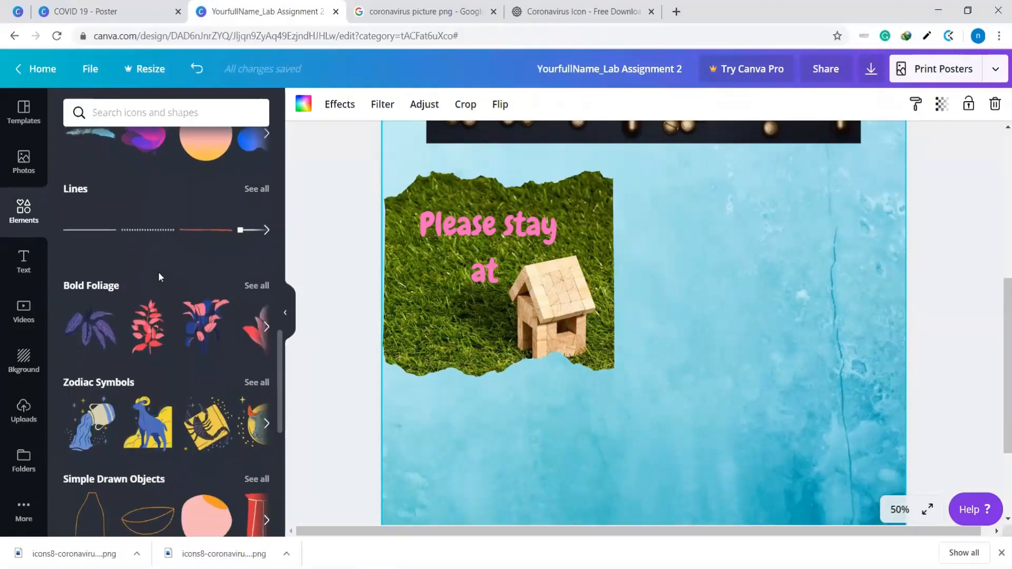
{"action": "scroll", "coordinate": [159, 276], "scroll_direction": "down", "scroll_amount": 5}
{"action": "scroll", "coordinate": [160, 278], "scroll_direction": "up", "scroll_amount": 5}
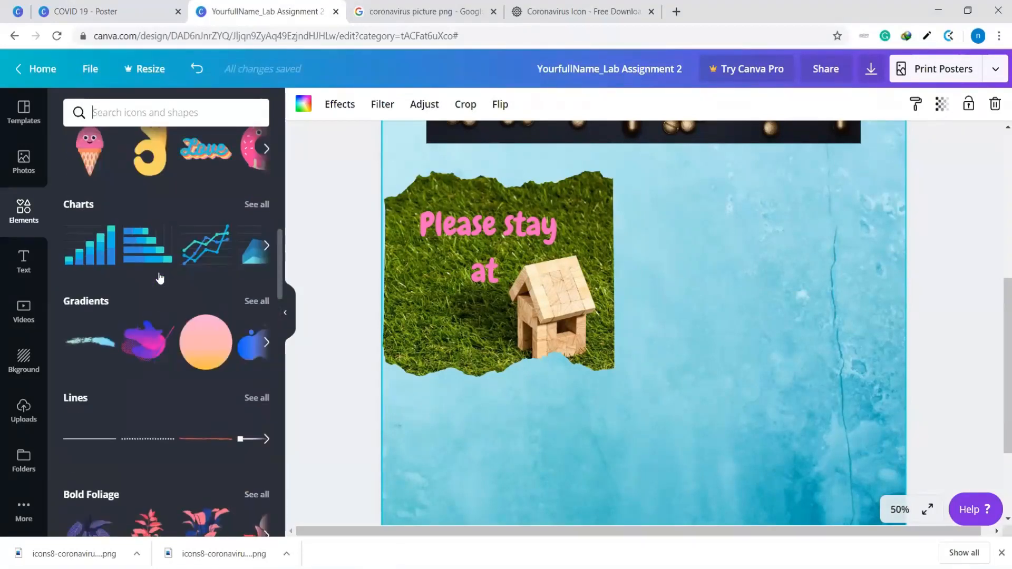
{"action": "scroll", "coordinate": [159, 277], "scroll_direction": "up", "scroll_amount": 2}
{"action": "scroll", "coordinate": [160, 279], "scroll_direction": "down", "scroll_amount": 5}
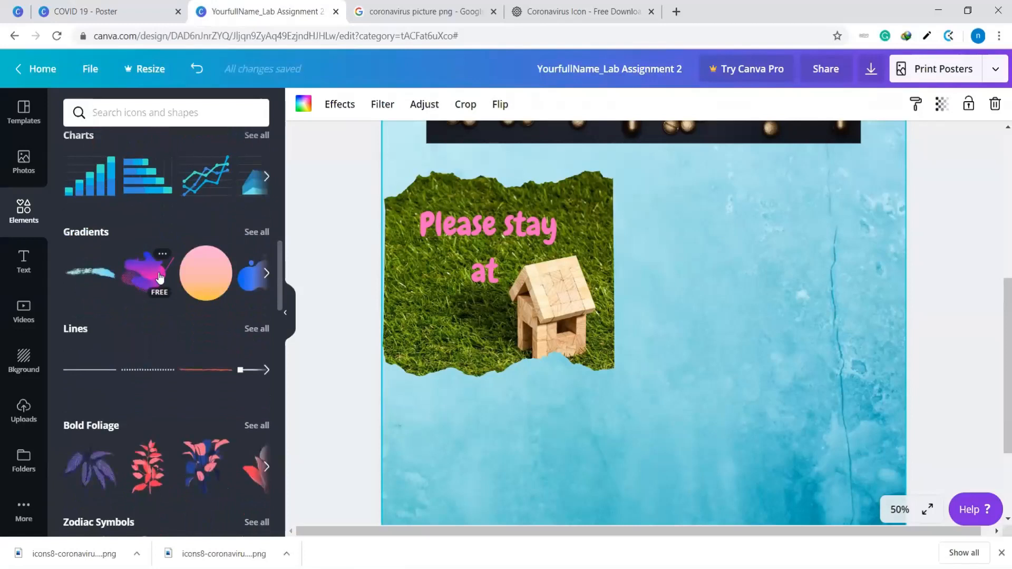
{"action": "scroll", "coordinate": [160, 274], "scroll_direction": "down", "scroll_amount": 2}
{"action": "scroll", "coordinate": [160, 277], "scroll_direction": "down", "scroll_amount": 5}
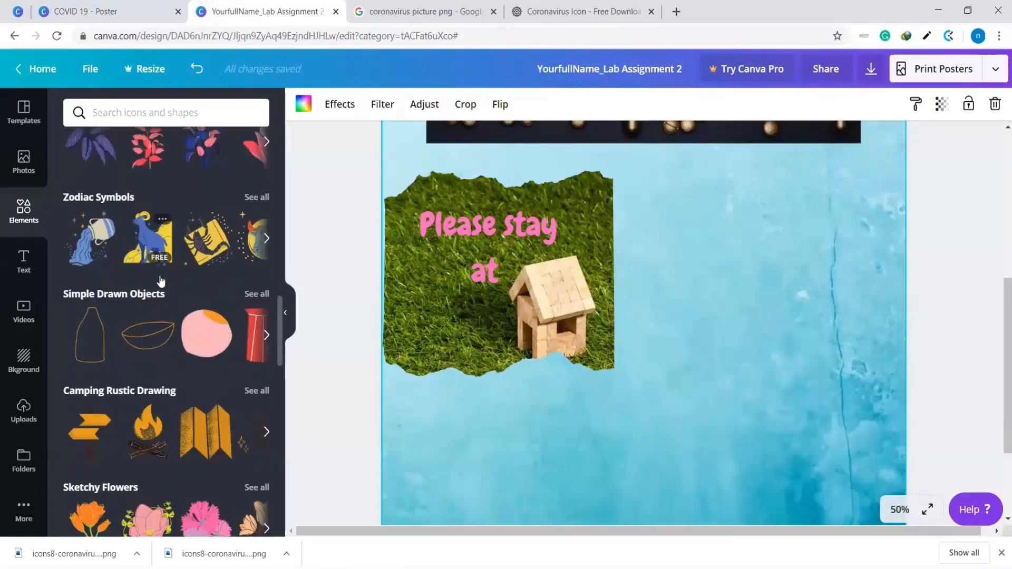
{"action": "scroll", "coordinate": [112, 317], "scroll_direction": "down", "scroll_amount": 3}
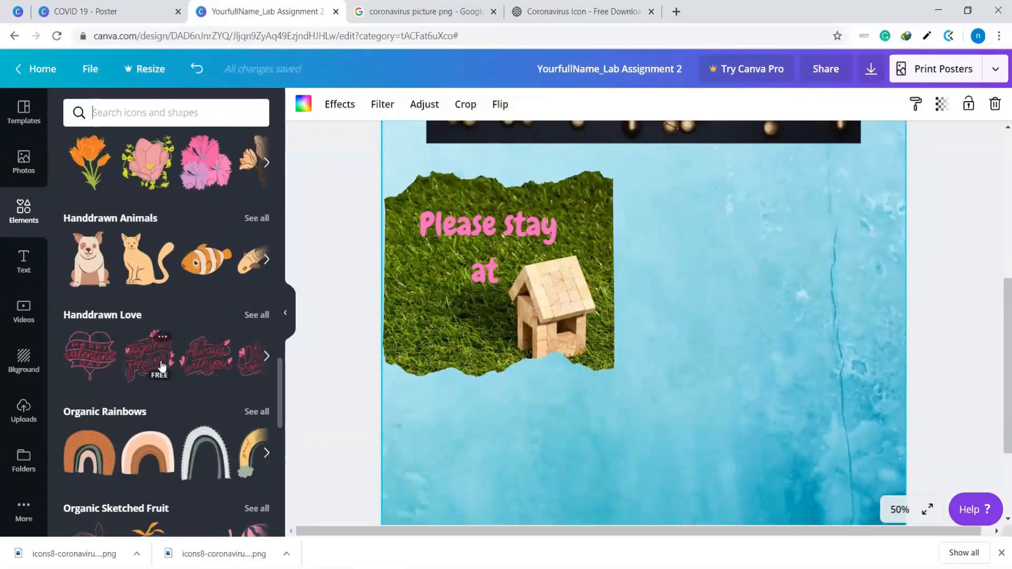
{"action": "scroll", "coordinate": [191, 329], "scroll_direction": "down", "scroll_amount": 6}
{"action": "scroll", "coordinate": [189, 317], "scroll_direction": "down", "scroll_amount": 10}
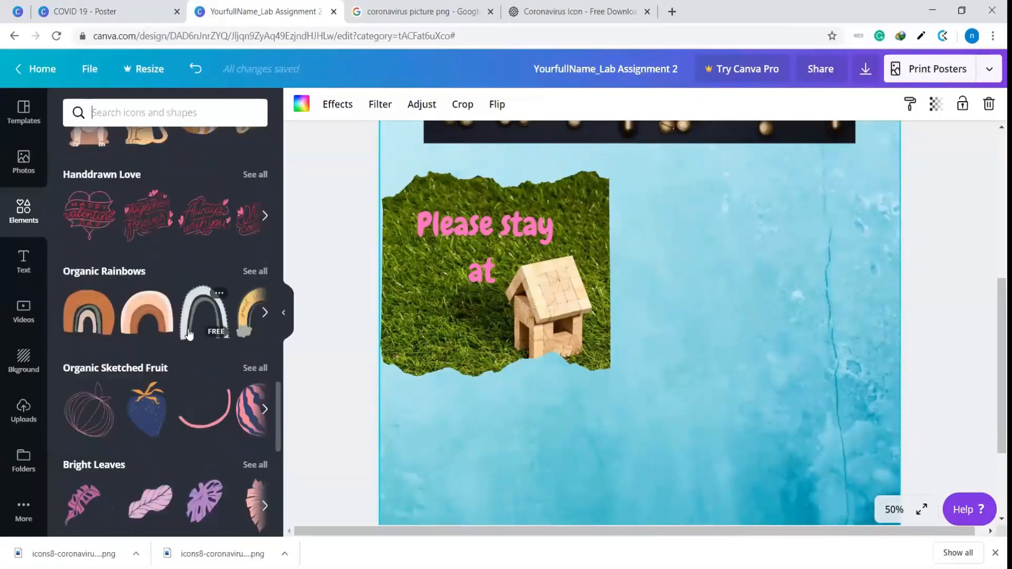
{"action": "scroll", "coordinate": [245, 486], "scroll_direction": "down", "scroll_amount": 8}
Add the circular sunburst from the Monoline Elements collection, place it over the house photo and scale it down slightly
{"action": "left_click", "coordinate": [262, 480]}
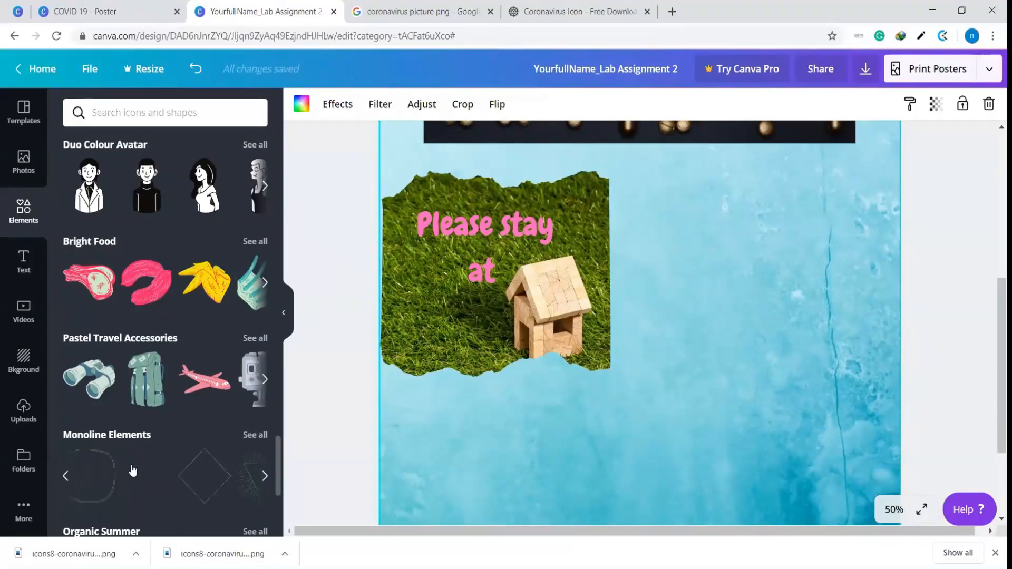
{"action": "left_click", "coordinate": [65, 476]}
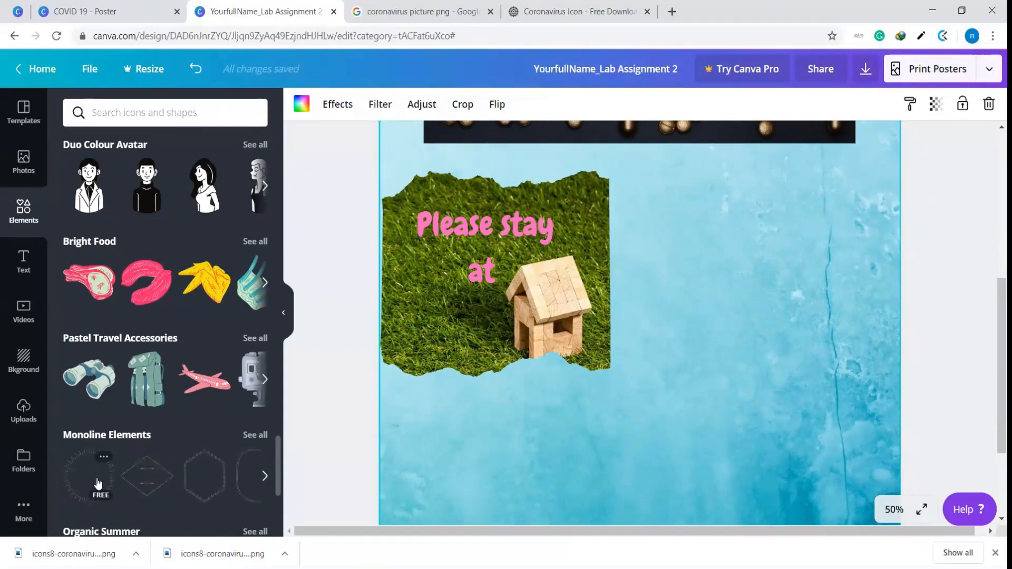
{"action": "left_click", "coordinate": [98, 483]}
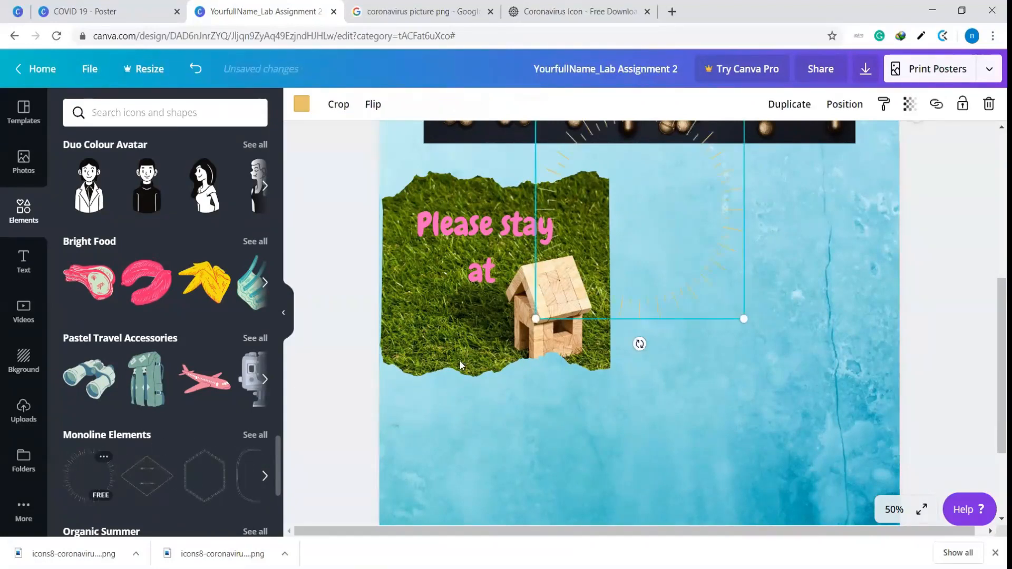
{"action": "left_click_drag", "start_coordinate": [687, 262], "coordinate": [769, 303]}
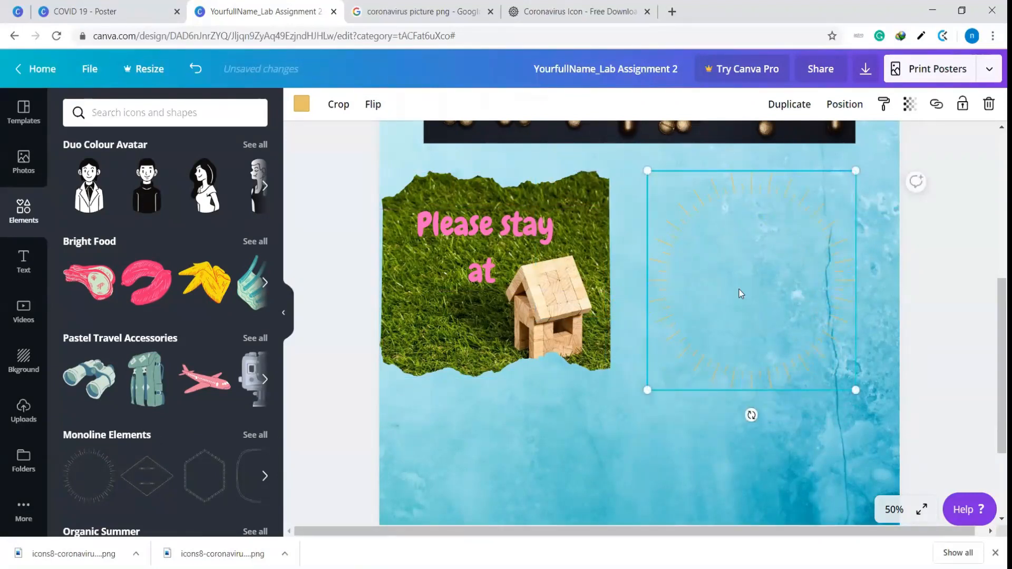
{"action": "left_click_drag", "start_coordinate": [774, 310], "coordinate": [511, 294]}
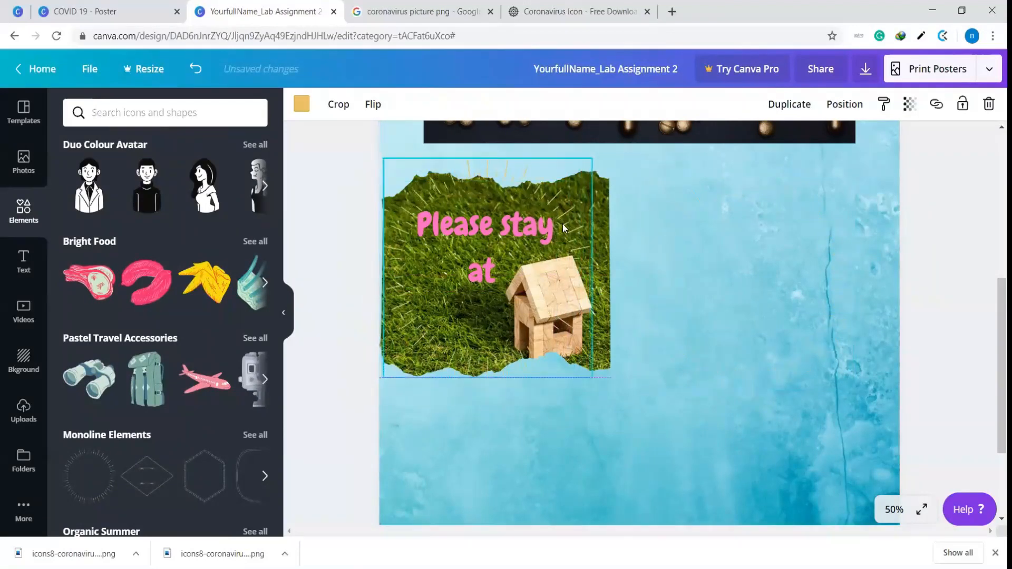
{"action": "left_click_drag", "start_coordinate": [591, 160], "coordinate": [578, 204]}
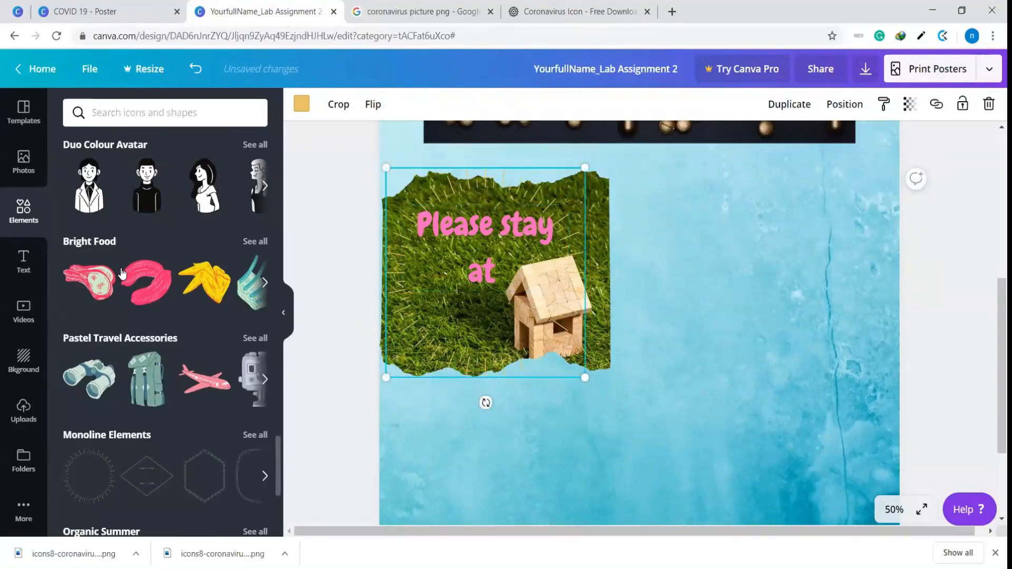
Open the full Shapes collection in the elements library and add the grey pointing hand to the poster
{"action": "scroll", "coordinate": [120, 268], "scroll_direction": "down", "scroll_amount": 3}
{"action": "scroll", "coordinate": [131, 297], "scroll_direction": "down", "scroll_amount": 3}
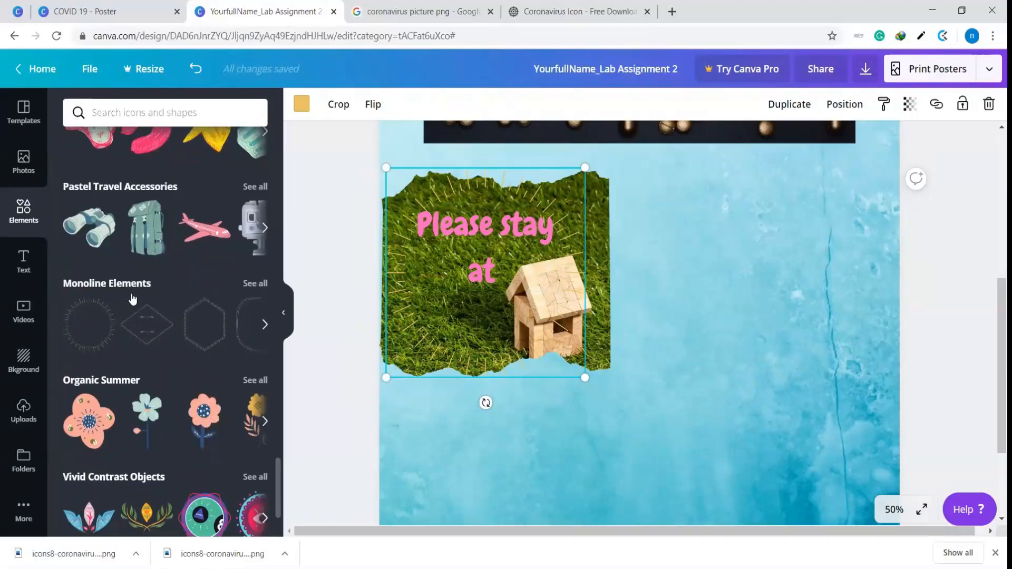
{"action": "scroll", "coordinate": [174, 387], "scroll_direction": "up", "scroll_amount": 15}
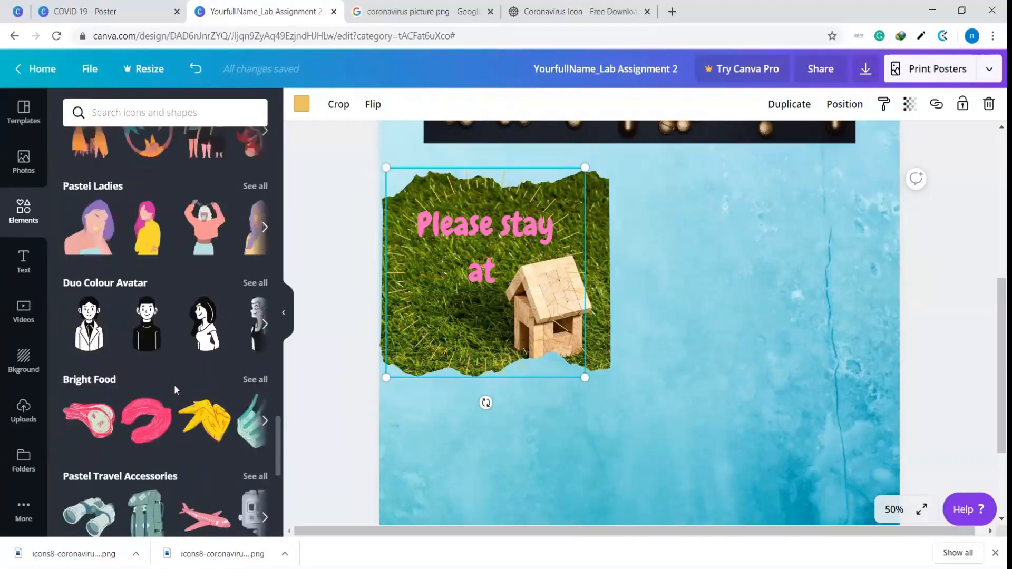
{"action": "scroll", "coordinate": [174, 384], "scroll_direction": "up", "scroll_amount": 10}
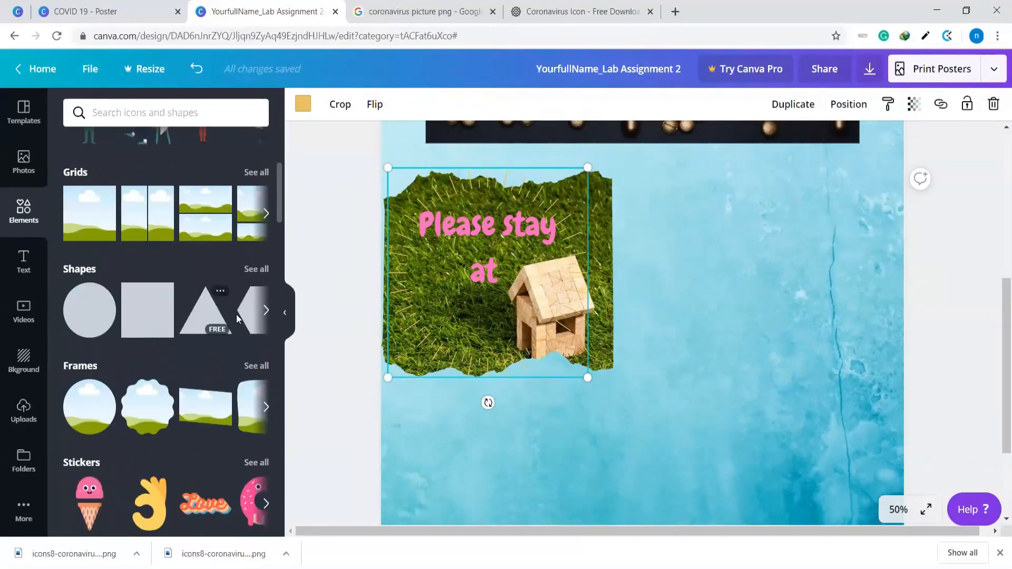
{"action": "left_click", "coordinate": [250, 272]}
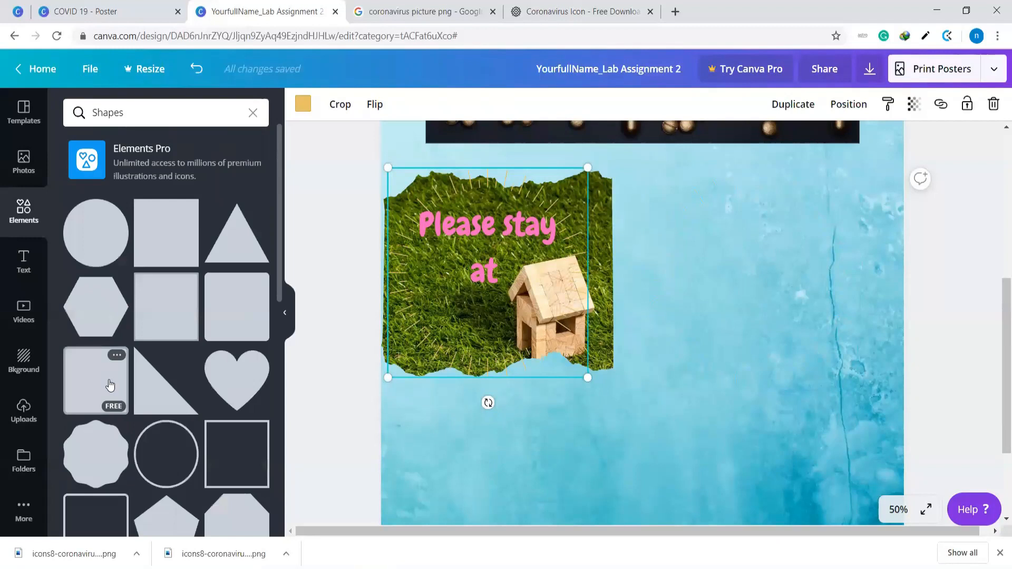
{"action": "scroll", "coordinate": [121, 356], "scroll_direction": "down", "scroll_amount": 5}
{"action": "scroll", "coordinate": [120, 360], "scroll_direction": "down", "scroll_amount": 5}
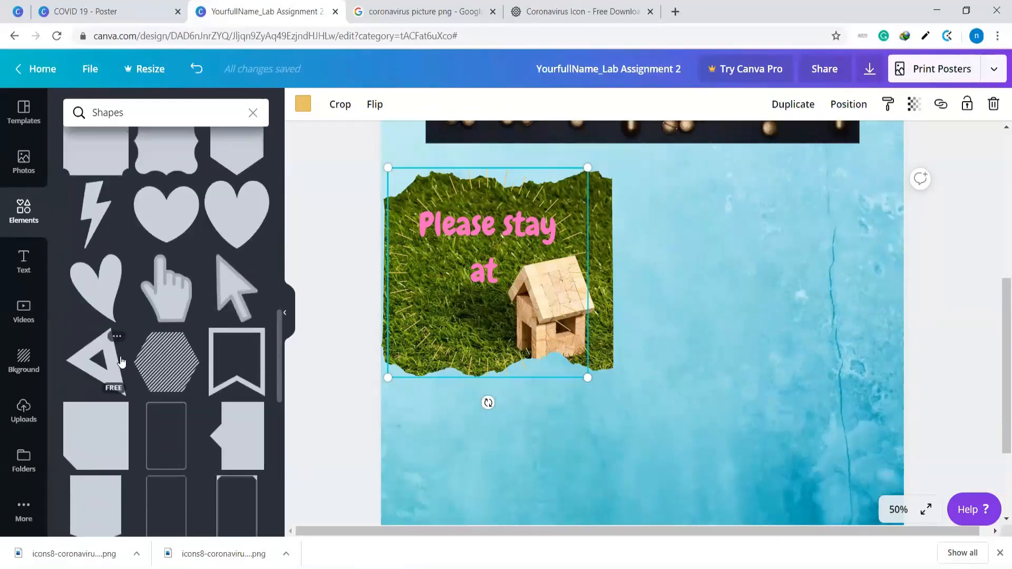
{"action": "scroll", "coordinate": [120, 361], "scroll_direction": "down", "scroll_amount": 3}
{"action": "scroll", "coordinate": [121, 361], "scroll_direction": "up", "scroll_amount": 3}
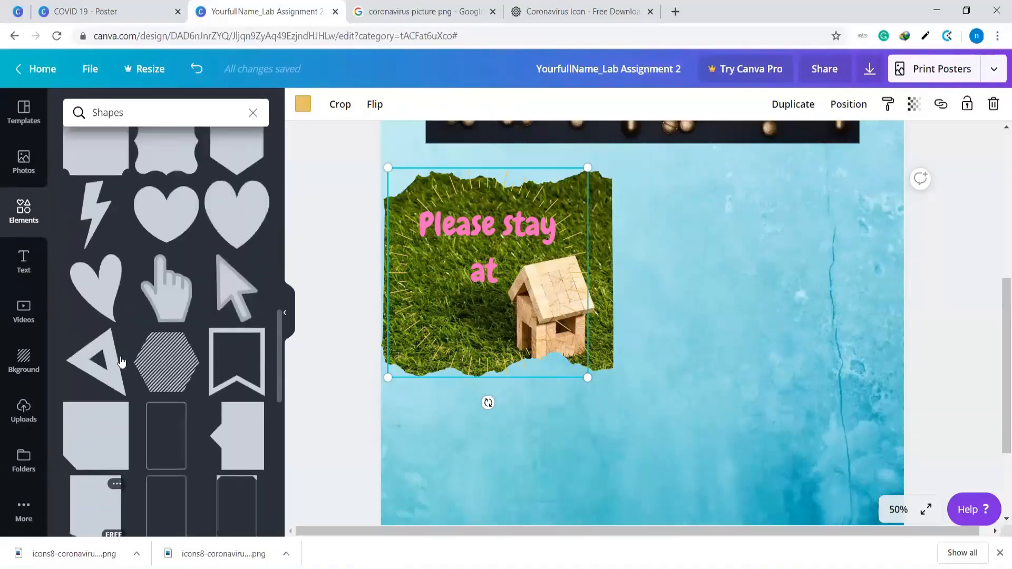
{"action": "left_click", "coordinate": [181, 299]}
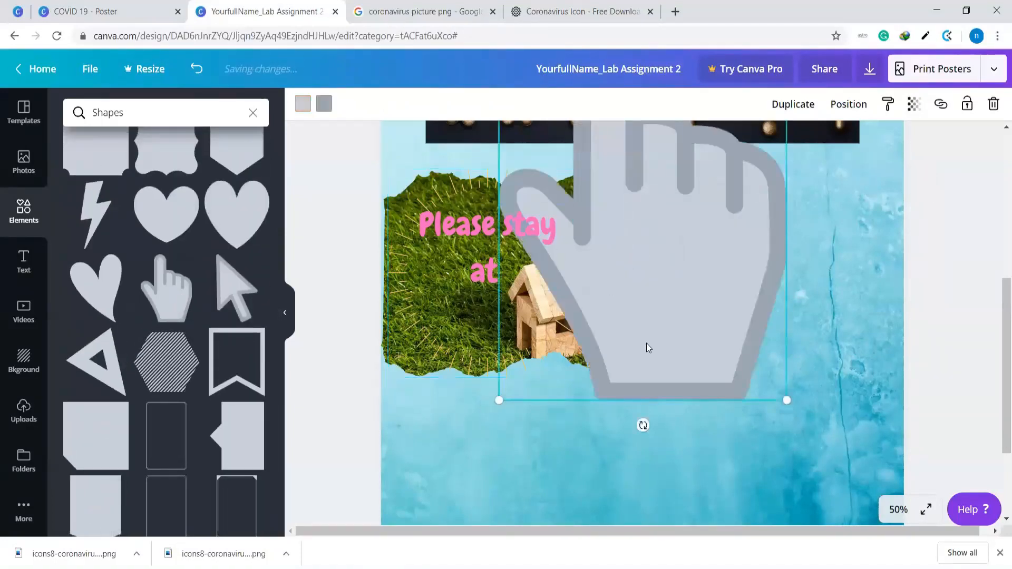
Scale down the pointing hand, tilt it to about -21° and place it over the lower edge of the house photo
{"action": "scroll", "coordinate": [732, 378], "scroll_direction": "up", "scroll_amount": 3}
{"action": "left_click_drag", "start_coordinate": [787, 156], "coordinate": [630, 387]}
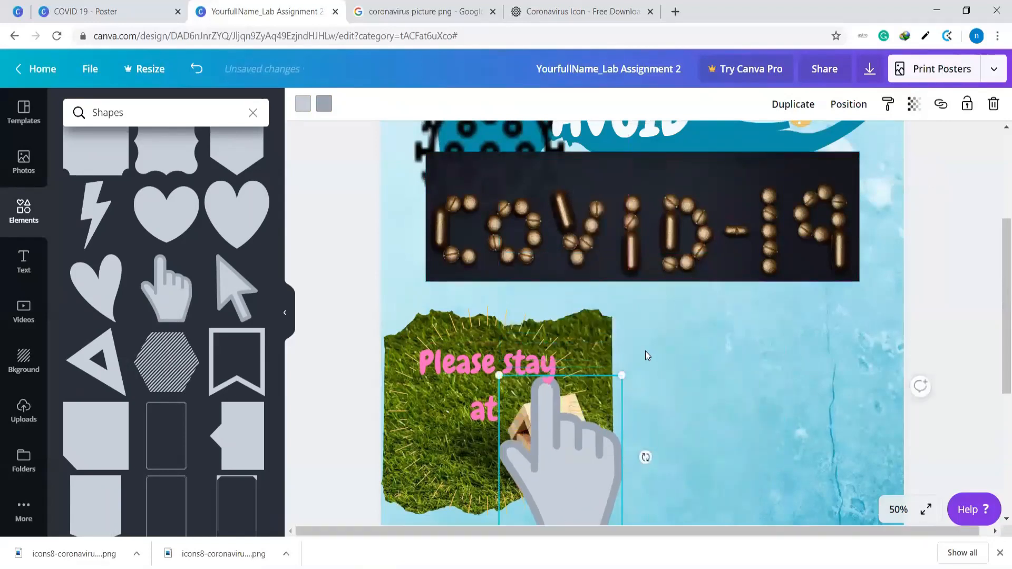
{"action": "scroll", "coordinate": [596, 253], "scroll_direction": "down", "scroll_amount": 4}
{"action": "left_click_drag", "start_coordinate": [583, 259], "coordinate": [712, 278]}
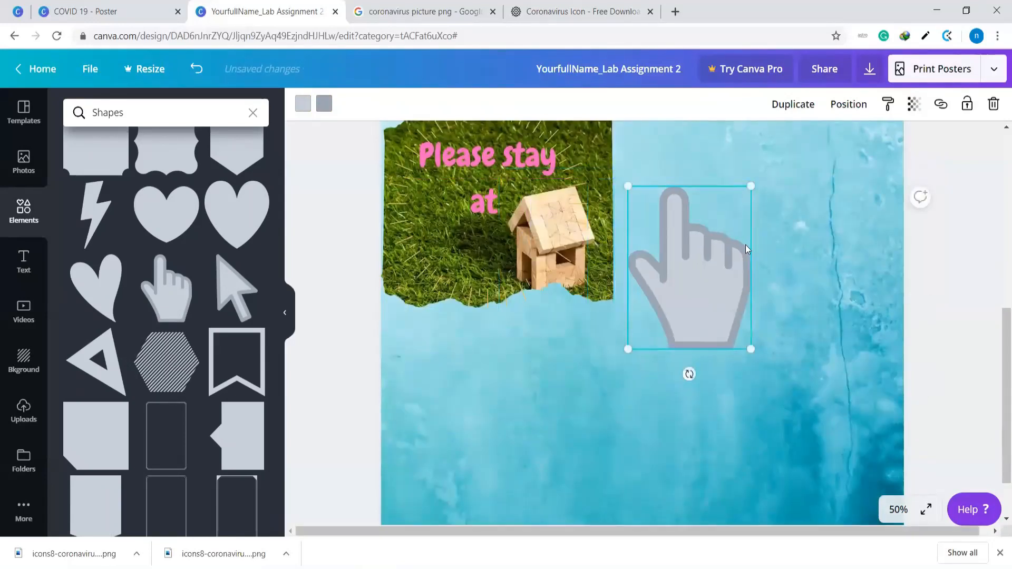
{"action": "left_click_drag", "start_coordinate": [689, 374], "coordinate": [726, 243]}
{"action": "left_click_drag", "start_coordinate": [698, 206], "coordinate": [481, 342]}
{"action": "left_click_drag", "start_coordinate": [543, 377], "coordinate": [514, 384]}
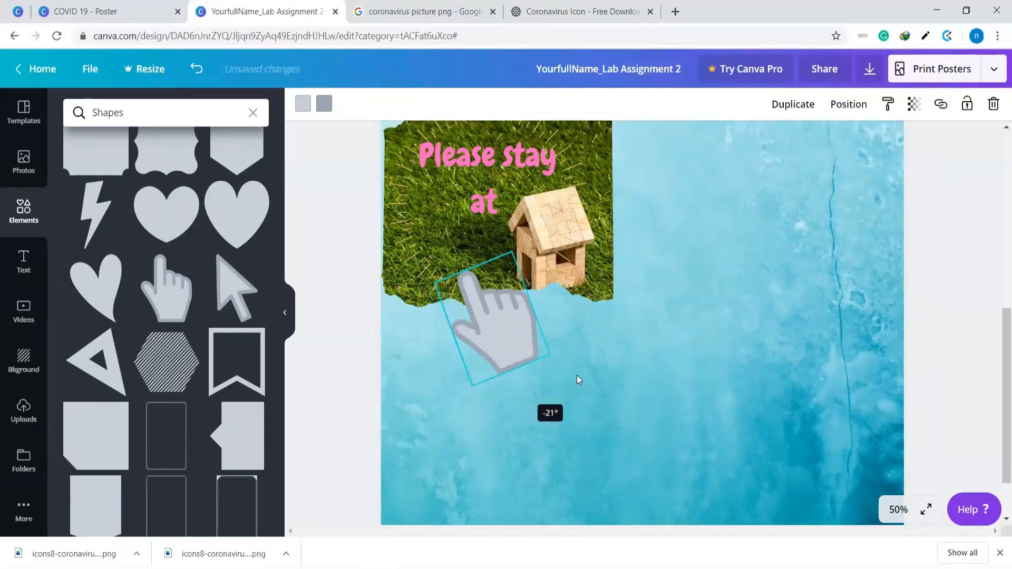
{"action": "left_click", "coordinate": [590, 372]}
Browse further through the Shapes collection and add the uneven square outline frame to the poster
{"action": "scroll", "coordinate": [604, 379], "scroll_direction": "up", "scroll_amount": 1}
{"action": "scroll", "coordinate": [604, 378], "scroll_direction": "up", "scroll_amount": 2}
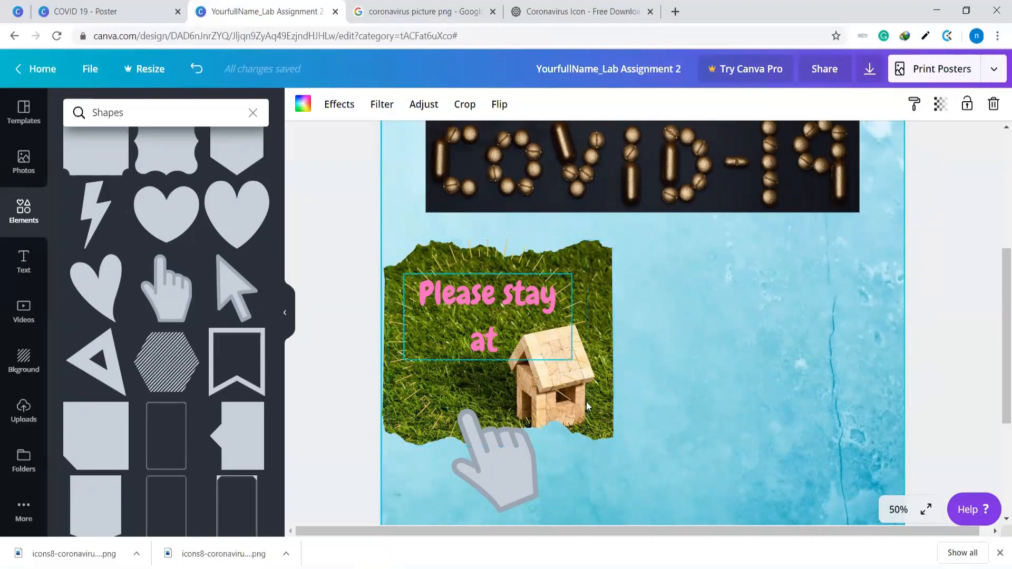
{"action": "scroll", "coordinate": [660, 360], "scroll_direction": "down", "scroll_amount": 3}
{"action": "scroll", "coordinate": [660, 360], "scroll_direction": "up", "scroll_amount": 2}
{"action": "scroll", "coordinate": [214, 397], "scroll_direction": "down", "scroll_amount": 5}
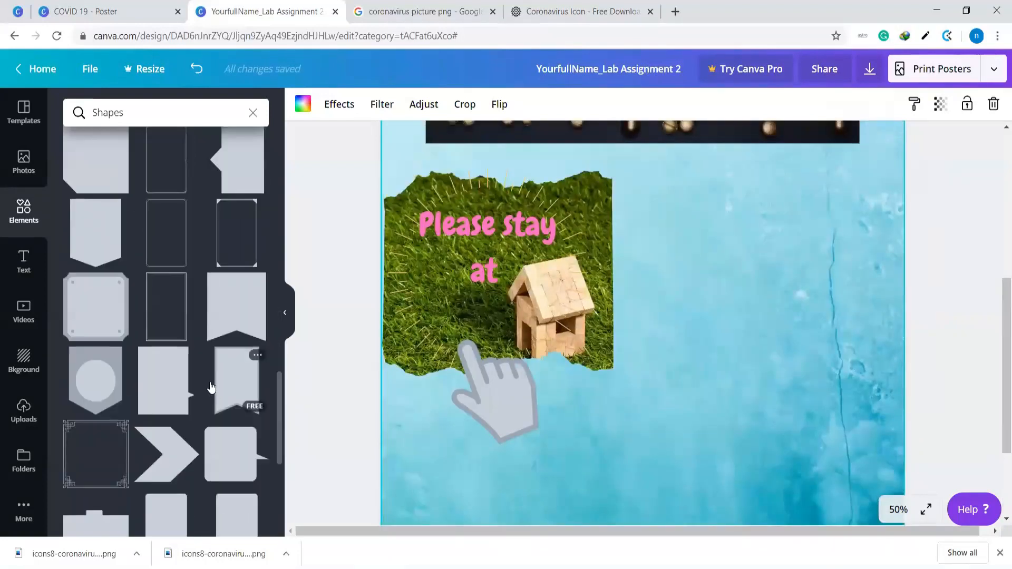
{"action": "scroll", "coordinate": [210, 387], "scroll_direction": "down", "scroll_amount": 1}
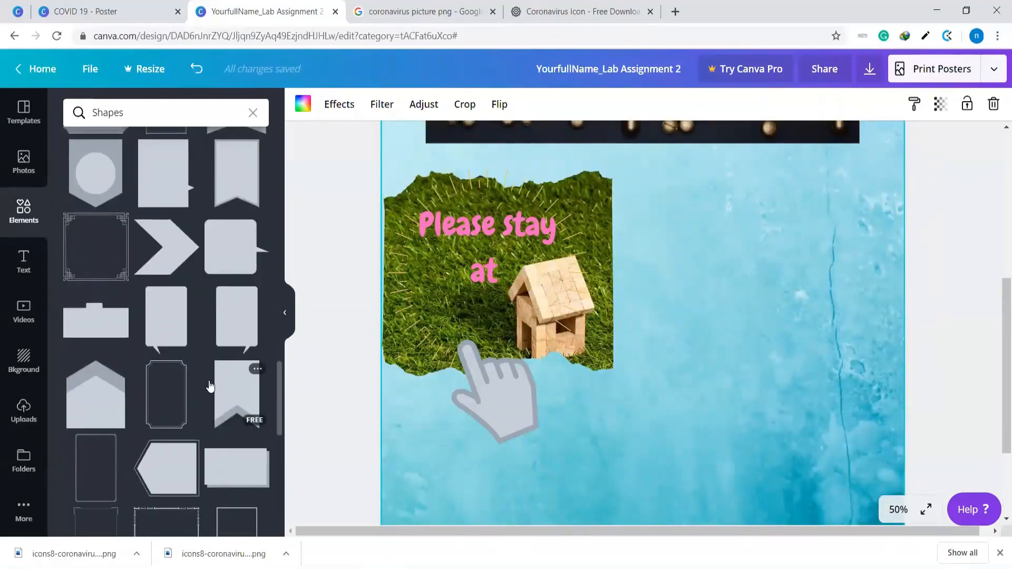
{"action": "scroll", "coordinate": [210, 386], "scroll_direction": "down", "scroll_amount": 4}
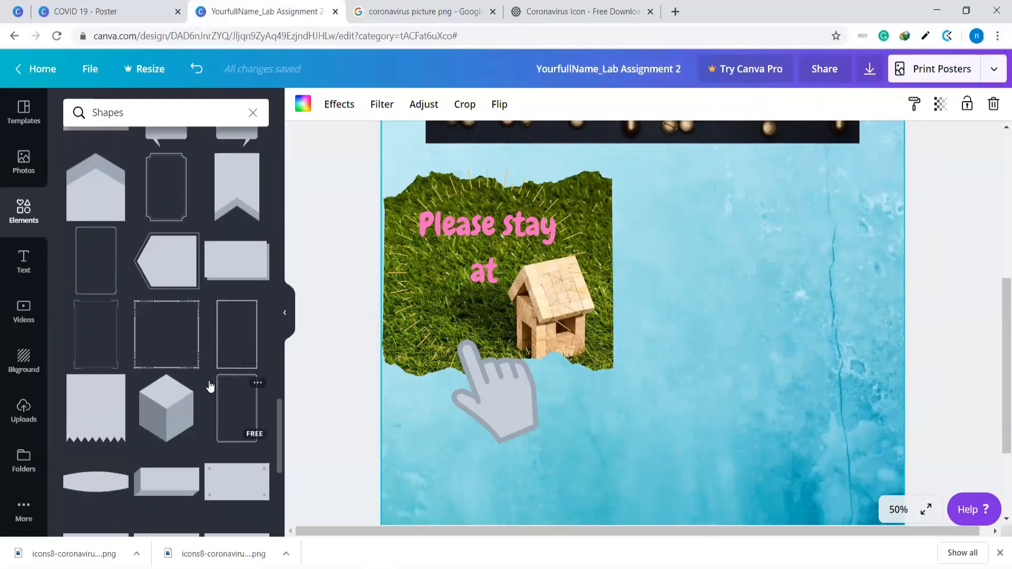
{"action": "scroll", "coordinate": [210, 387], "scroll_direction": "down", "scroll_amount": 4}
{"action": "scroll", "coordinate": [210, 387], "scroll_direction": "down", "scroll_amount": 10}
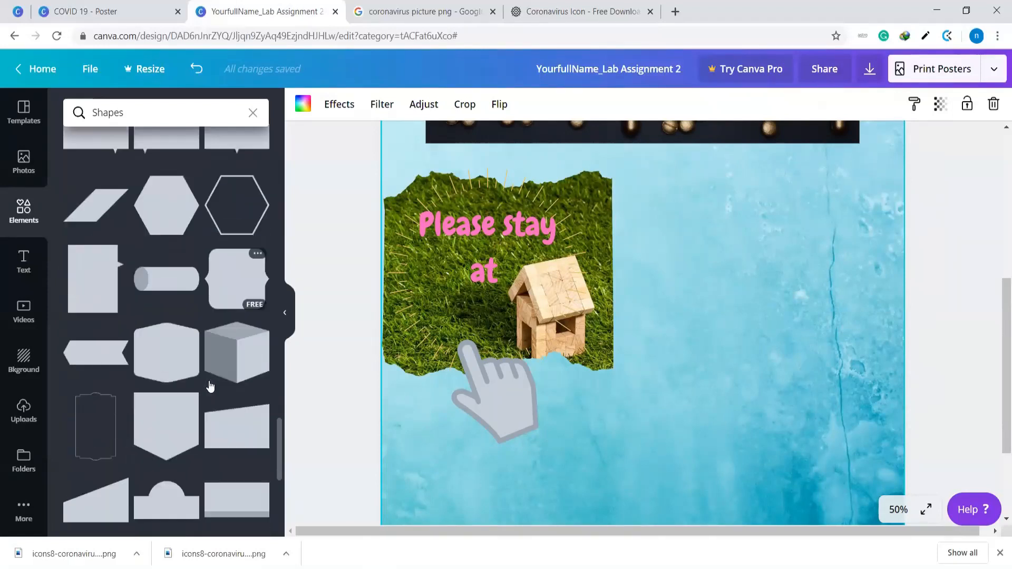
{"action": "scroll", "coordinate": [210, 386], "scroll_direction": "down", "scroll_amount": 6}
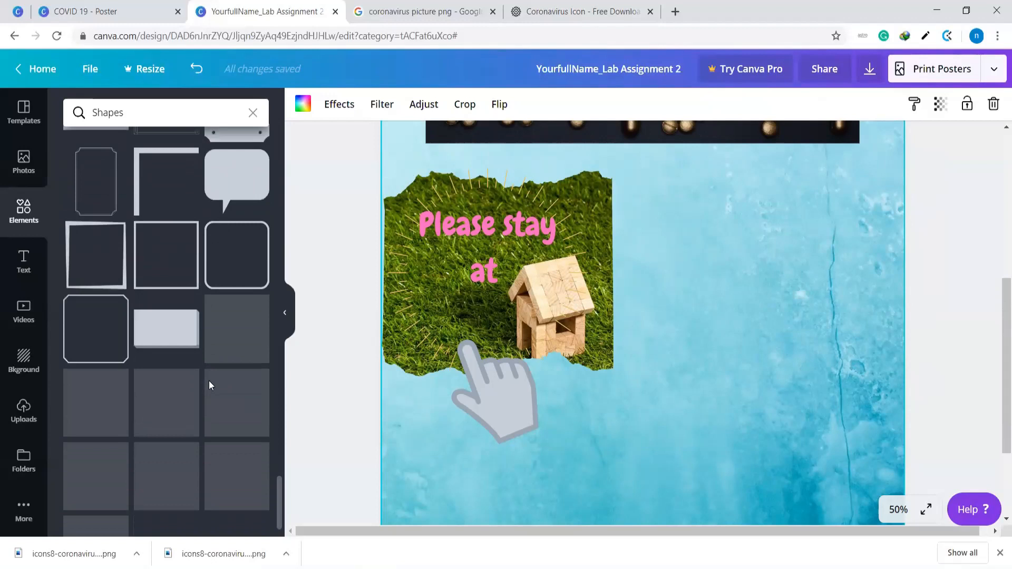
{"action": "scroll", "coordinate": [210, 387], "scroll_direction": "up", "scroll_amount": 3}
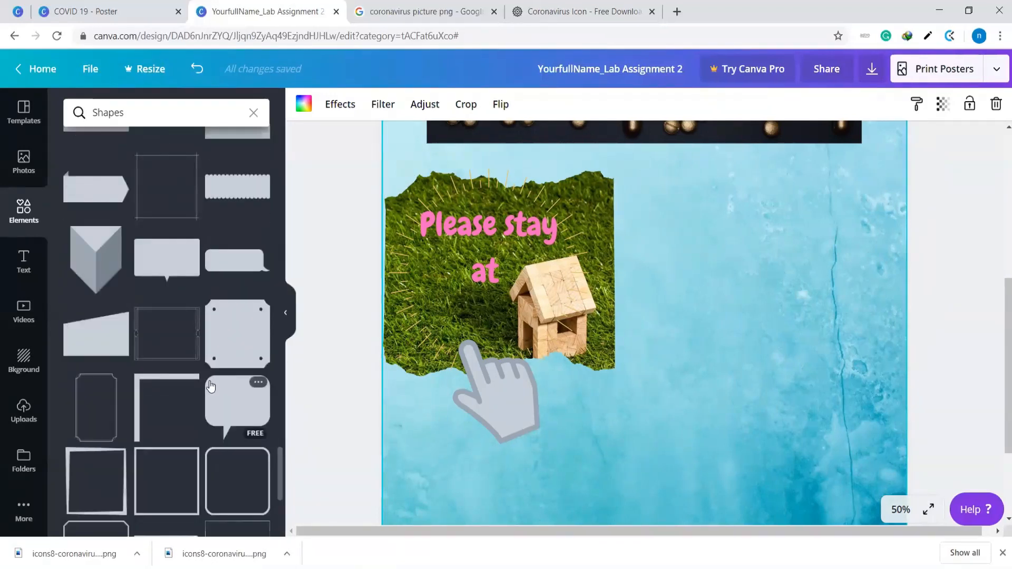
{"action": "scroll", "coordinate": [210, 386], "scroll_direction": "down", "scroll_amount": 1}
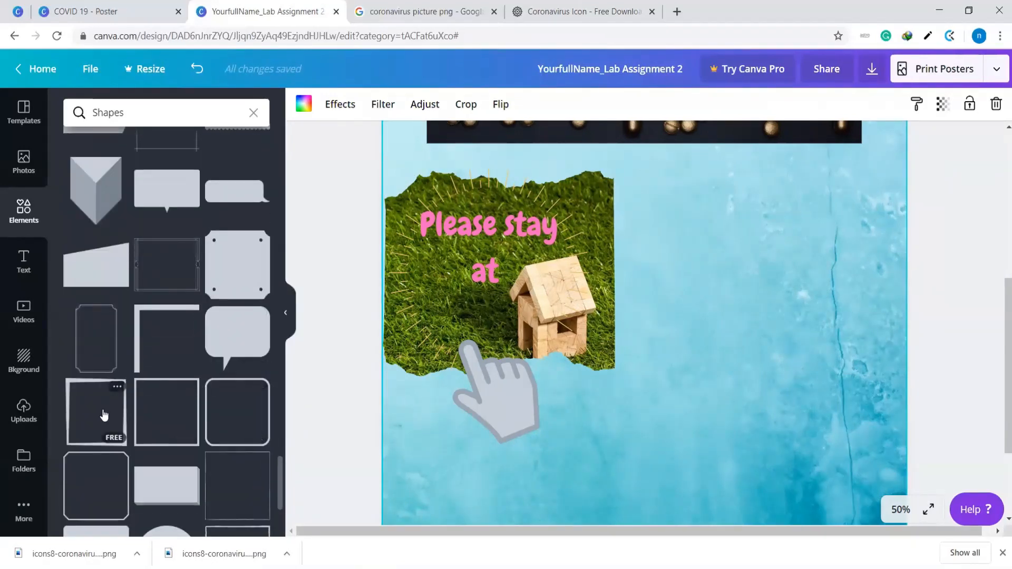
{"action": "left_click", "coordinate": [104, 416]}
Set the view zoom to 25% and stretch the outline frame to all four poster edges as a border
{"action": "scroll", "coordinate": [744, 393], "scroll_direction": "up", "scroll_amount": 3}
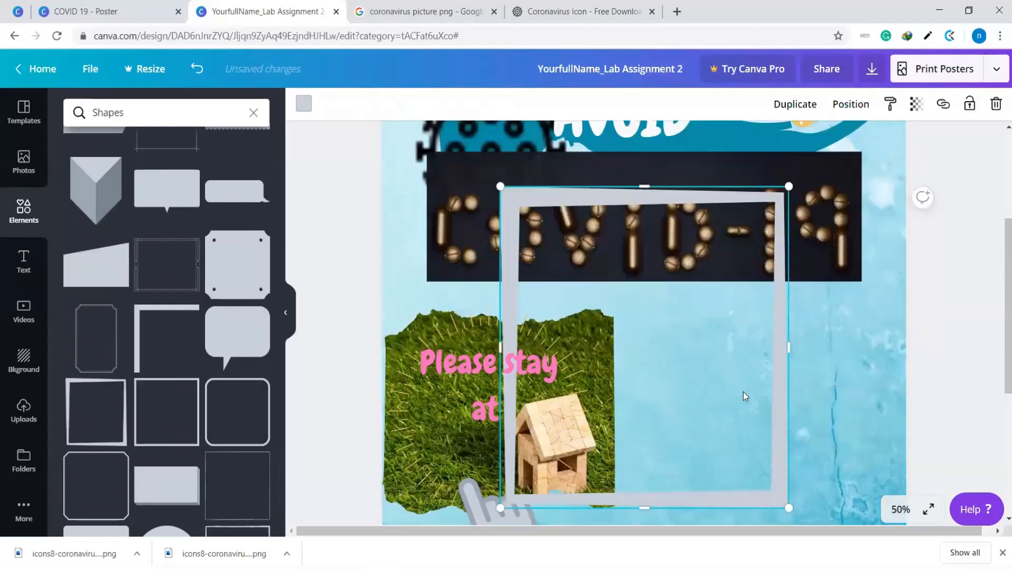
{"action": "left_click", "coordinate": [900, 510]}
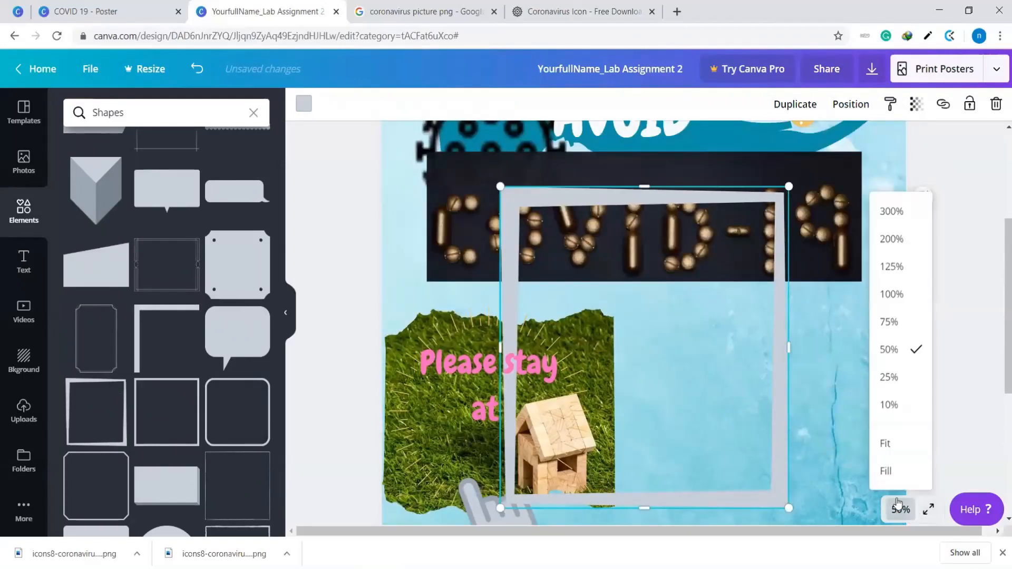
{"action": "left_click", "coordinate": [889, 377]}
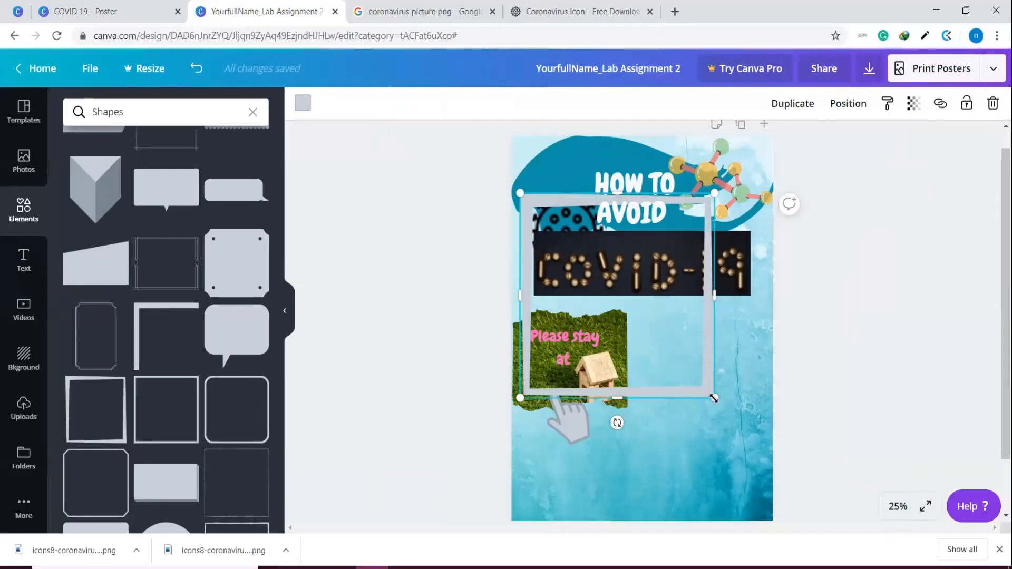
{"action": "left_click_drag", "start_coordinate": [721, 414], "coordinate": [750, 486]}
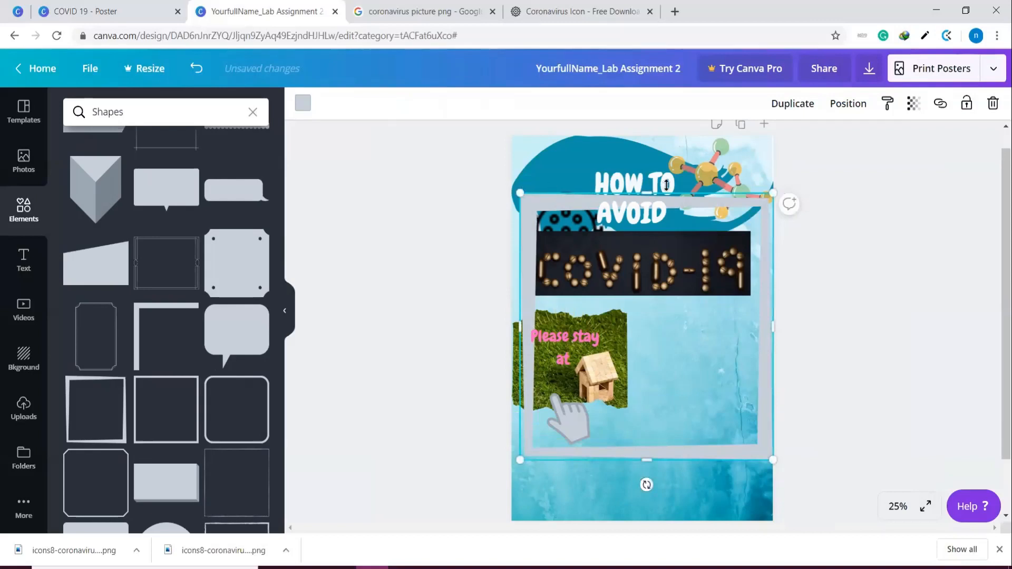
{"action": "left_click_drag", "start_coordinate": [649, 176], "coordinate": [644, 124]}
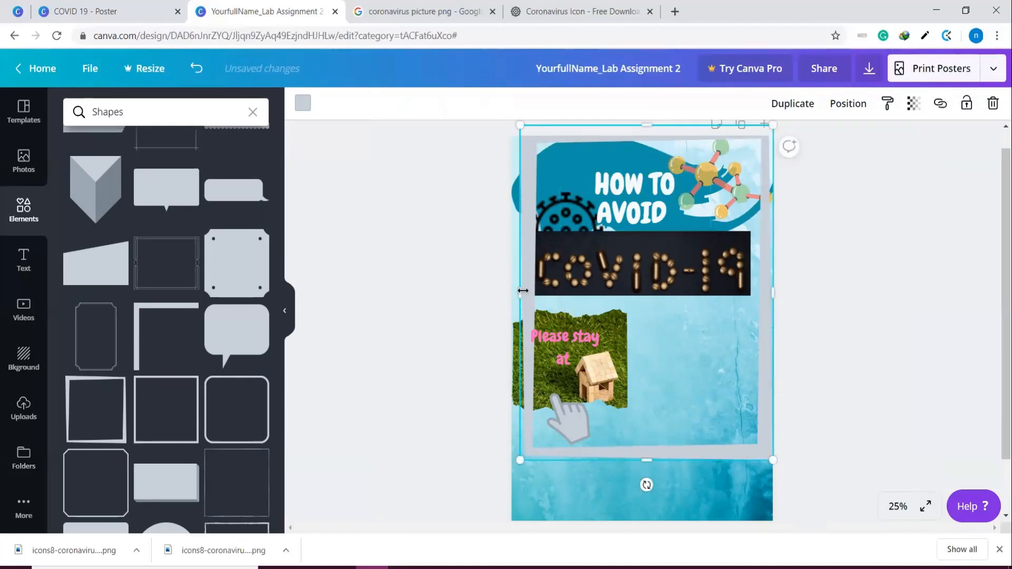
{"action": "mouse_move", "coordinate": [519, 293]}
{"action": "left_mouse_down"}
{"action": "mouse_move", "coordinate": [501, 291]}
{"action": "mouse_move", "coordinate": [509, 303]}
{"action": "left_mouse_up"}
{"action": "left_click_drag", "start_coordinate": [638, 461], "coordinate": [647, 526]}
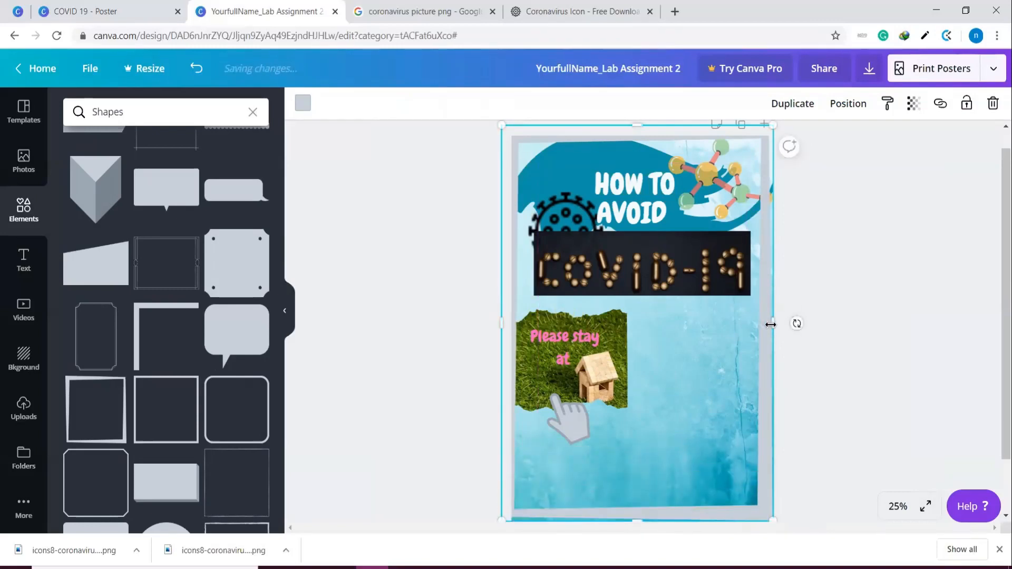
{"action": "left_click_drag", "start_coordinate": [773, 323], "coordinate": [781, 325]}
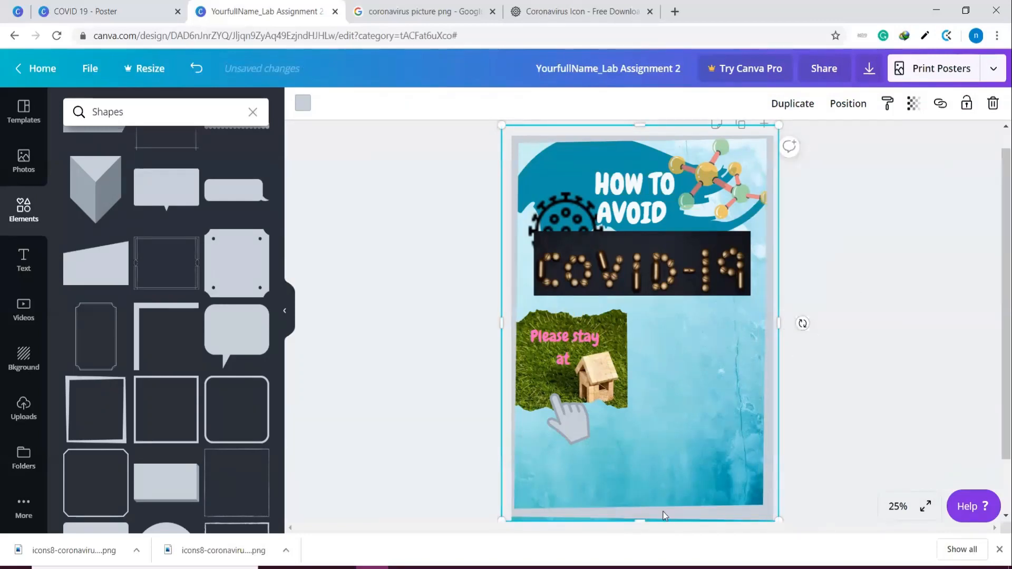
{"action": "left_click_drag", "start_coordinate": [639, 526], "coordinate": [642, 527]}
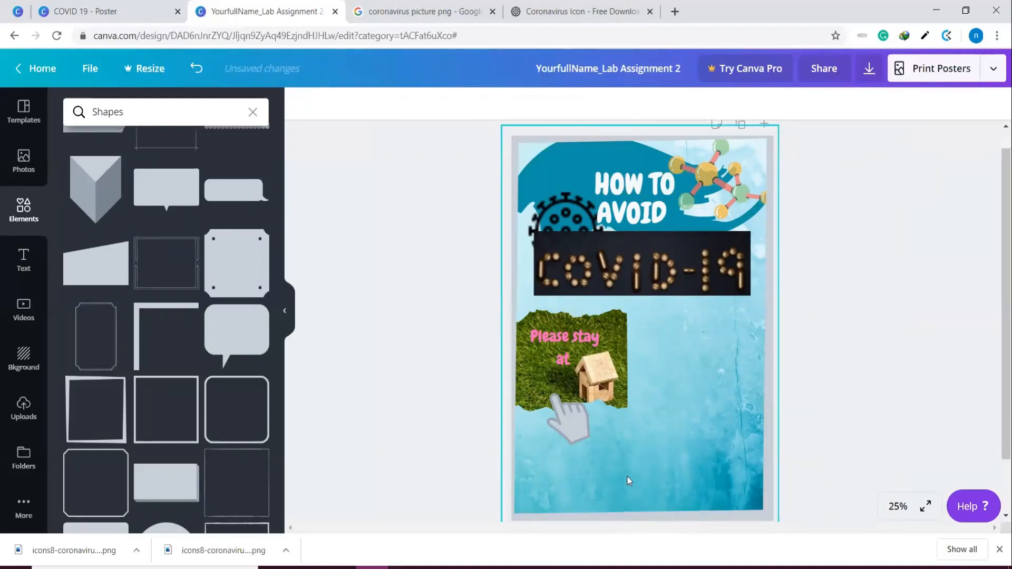
Recolour the border with the darkest blue from the background's photo colours
{"action": "left_click", "coordinate": [775, 353]}
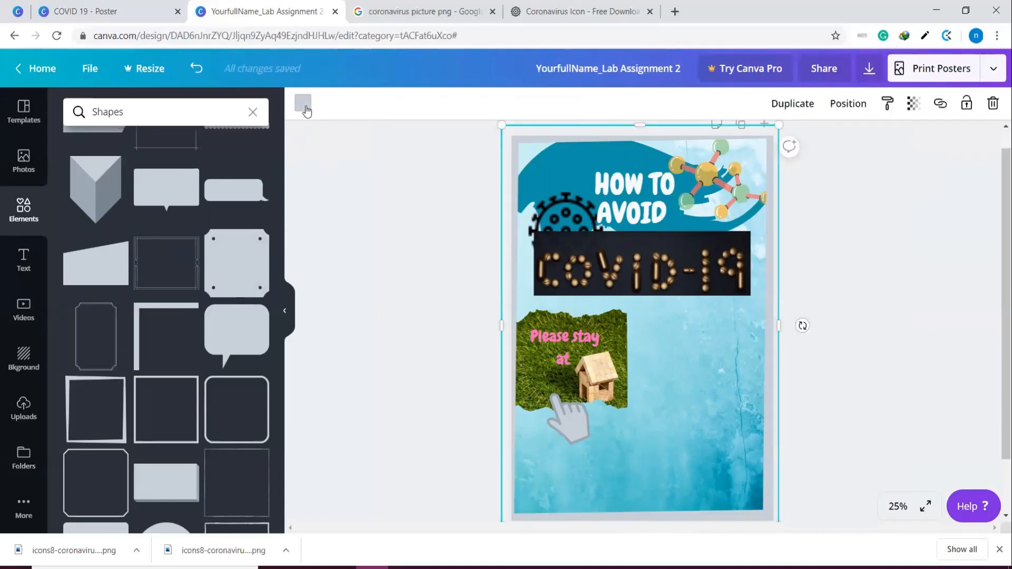
{"action": "left_click", "coordinate": [303, 104]}
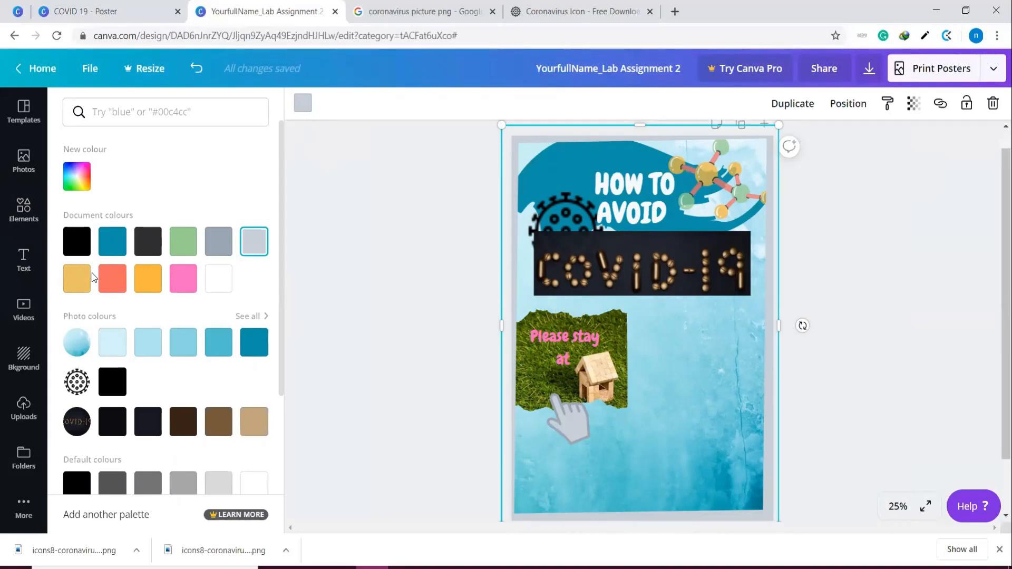
{"action": "left_click", "coordinate": [262, 349]}
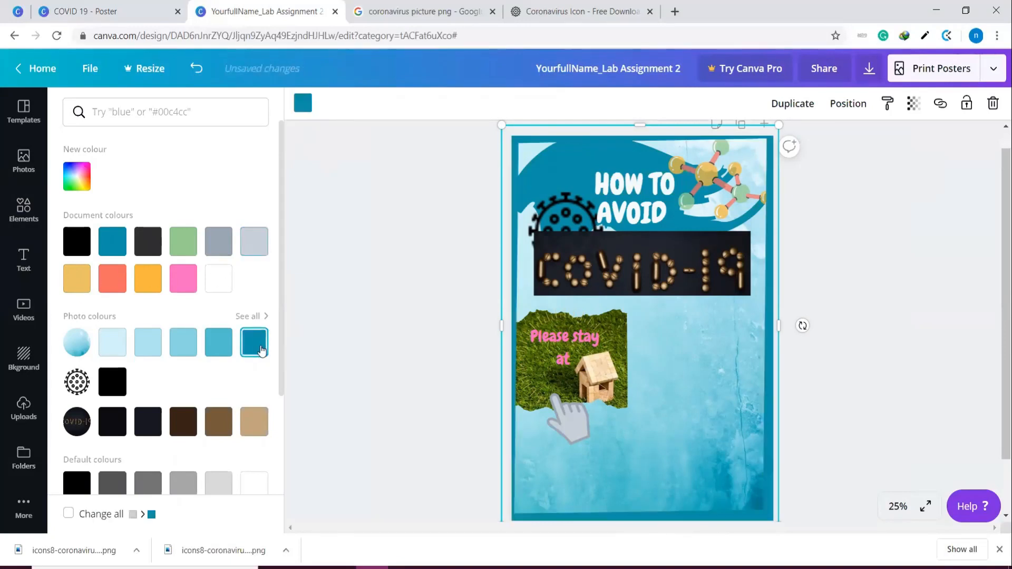
{"action": "left_click", "coordinate": [896, 423]}
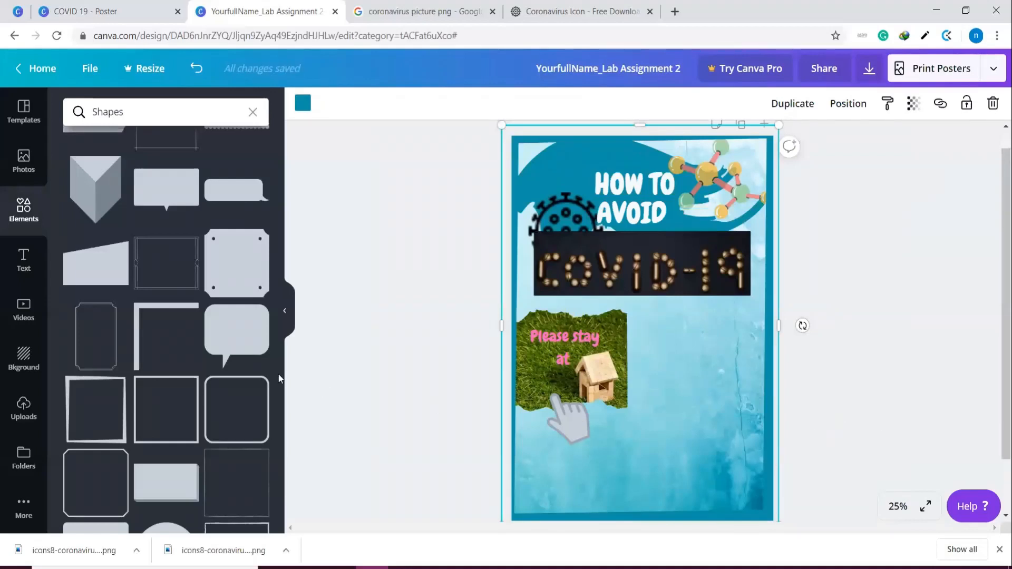
Try to select the pointing hand beneath the poster border
{"action": "left_click", "coordinate": [904, 420]}
{"action": "left_click", "coordinate": [572, 421]}
{"action": "left_click", "coordinate": [913, 409]}
{"action": "left_click", "coordinate": [578, 423]}
{"action": "left_click", "coordinate": [888, 409]}
{"action": "left_click", "coordinate": [574, 376]}
Send the blue border one layer backward
{"action": "right_click", "coordinate": [768, 373]}
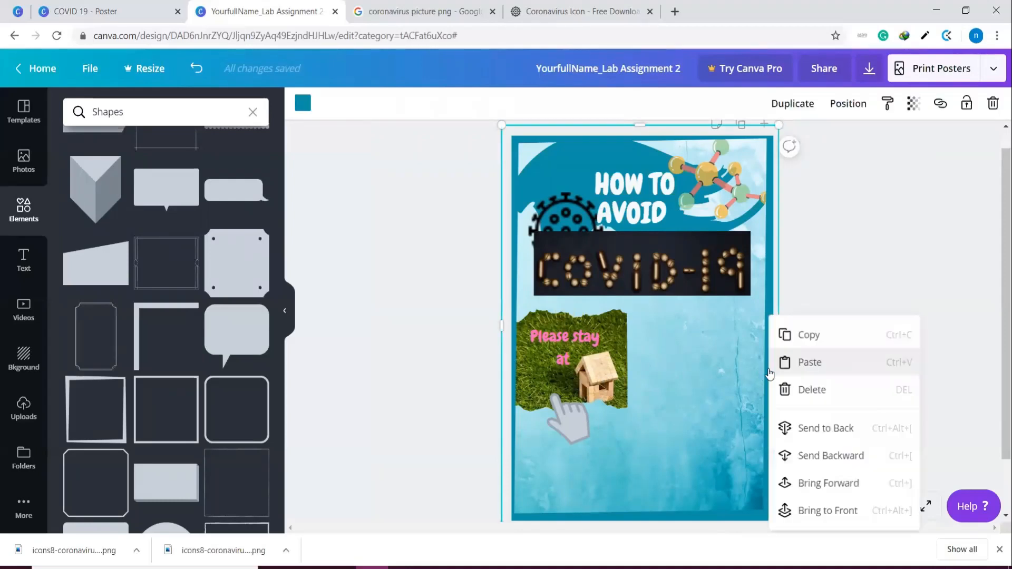
{"action": "left_click", "coordinate": [799, 456]}
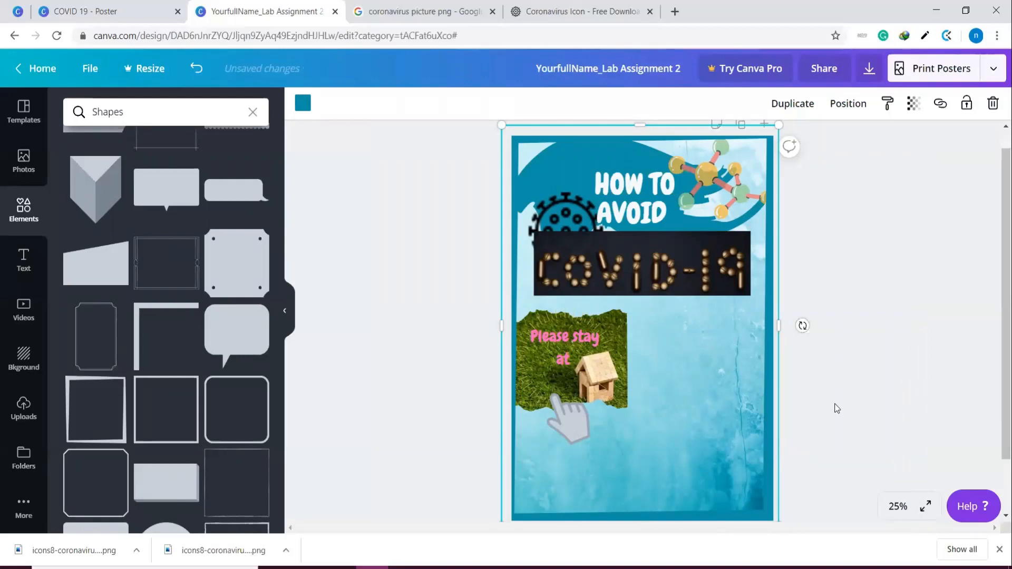
{"action": "left_click", "coordinate": [570, 428]}
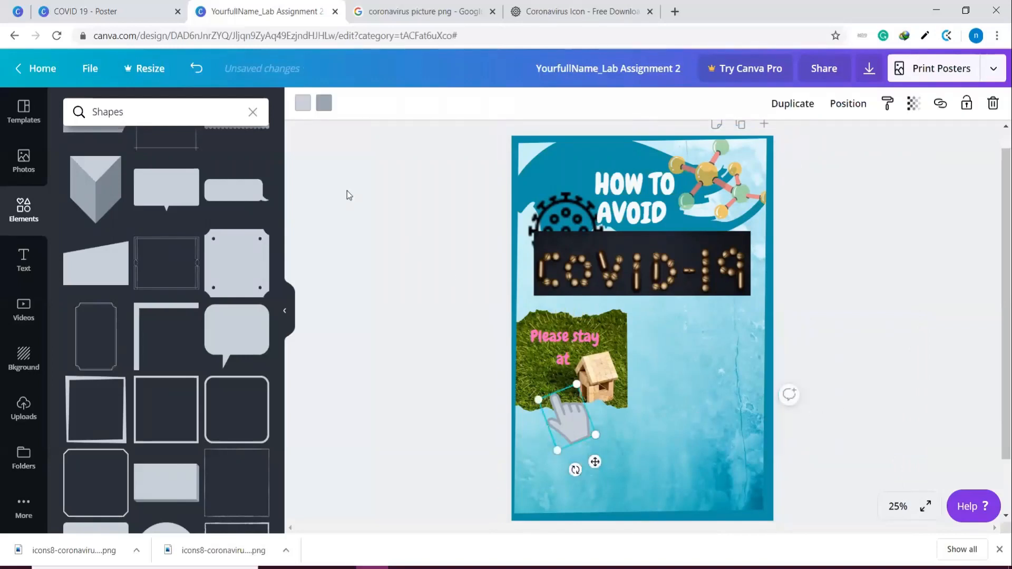
{"action": "left_click", "coordinate": [302, 109]}
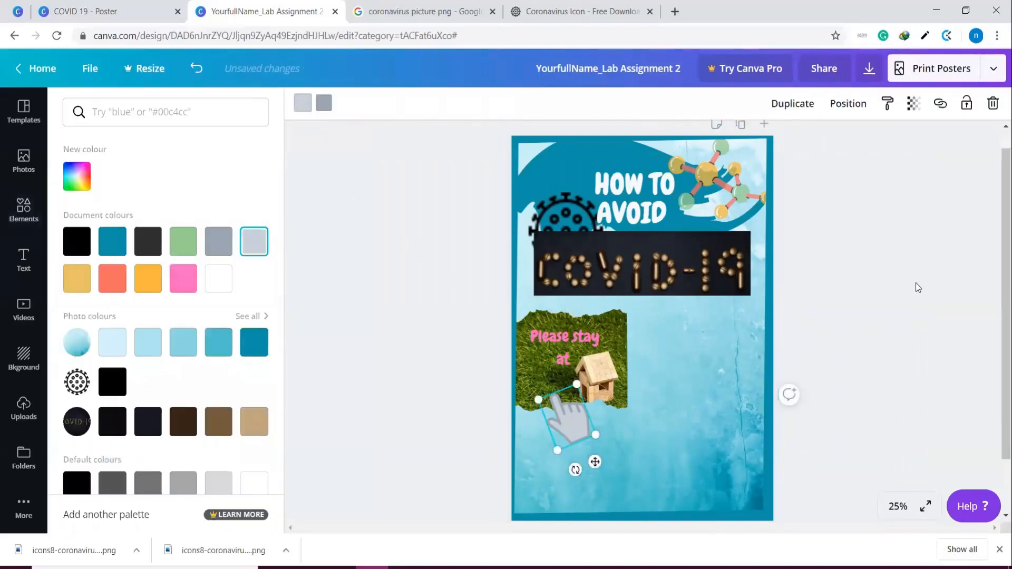
{"action": "key", "text": "Escape"}
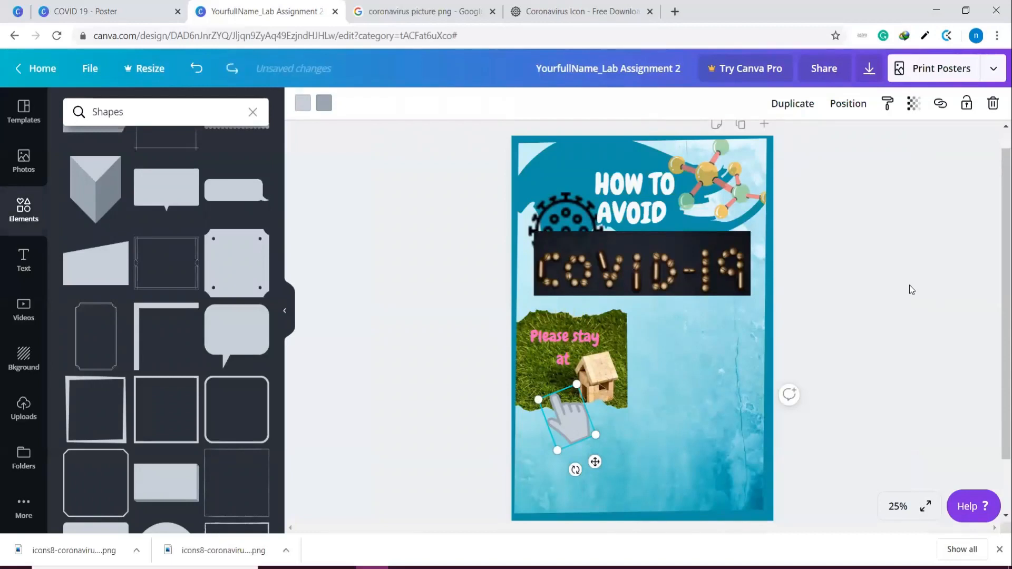
{"action": "left_click", "coordinate": [911, 289]}
{"action": "left_click", "coordinate": [702, 402]}
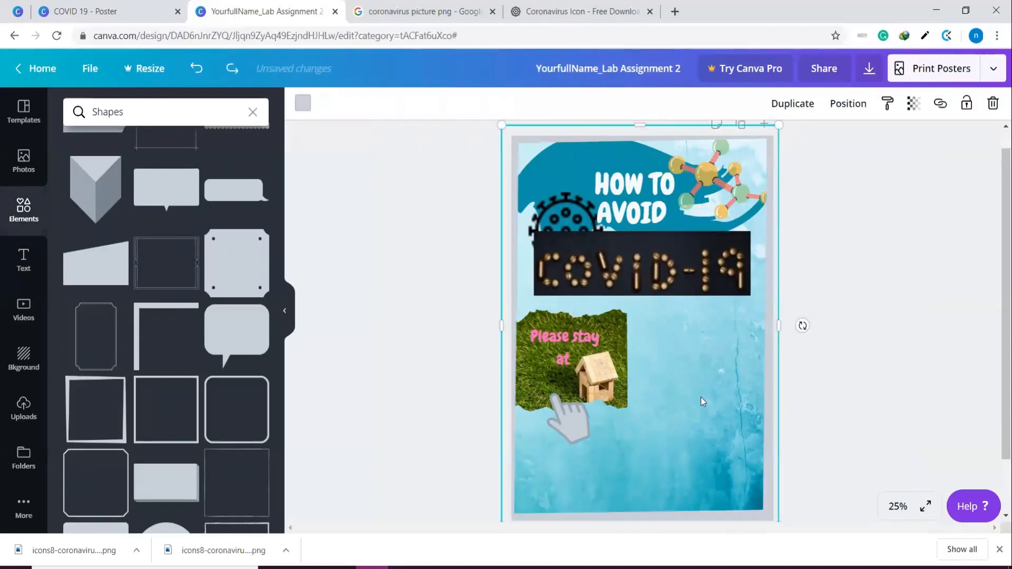
{"action": "left_click", "coordinate": [565, 347]}
{"action": "left_click", "coordinate": [655, 368]}
{"action": "left_click_drag", "start_coordinate": [754, 388], "coordinate": [749, 389]}
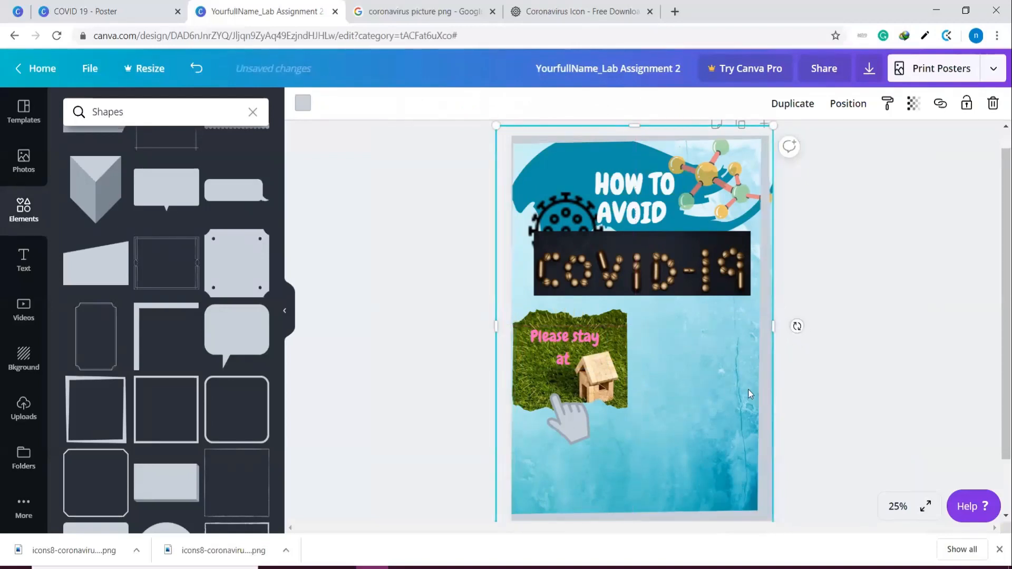
{"action": "left_click", "coordinate": [850, 355]}
{"action": "key", "text": "ctrl+z"}
Send the grey poster border backward by one layer three times
{"action": "left_click", "coordinate": [767, 423]}
{"action": "right_click", "coordinate": [768, 423]}
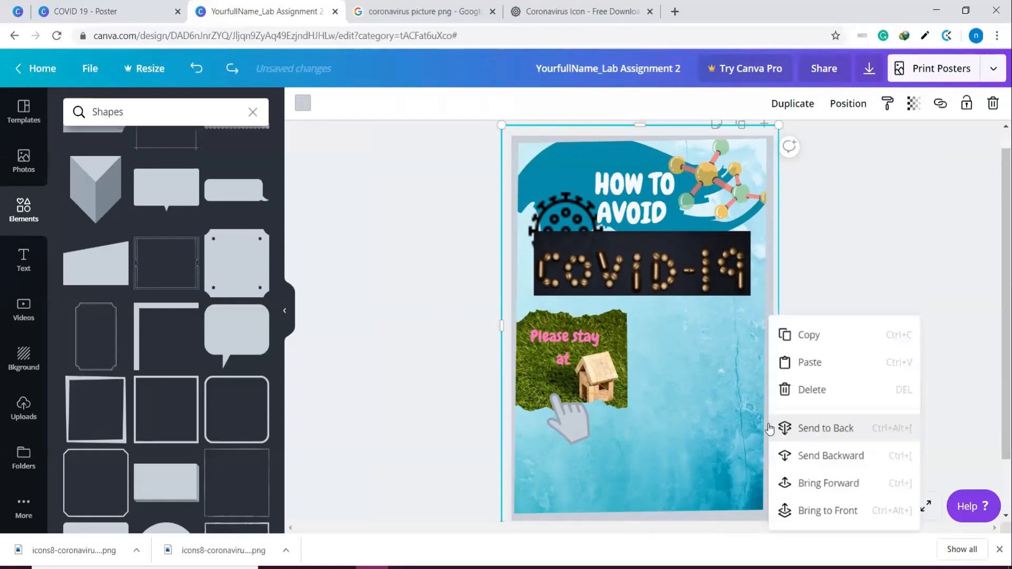
{"action": "left_click", "coordinate": [816, 454]}
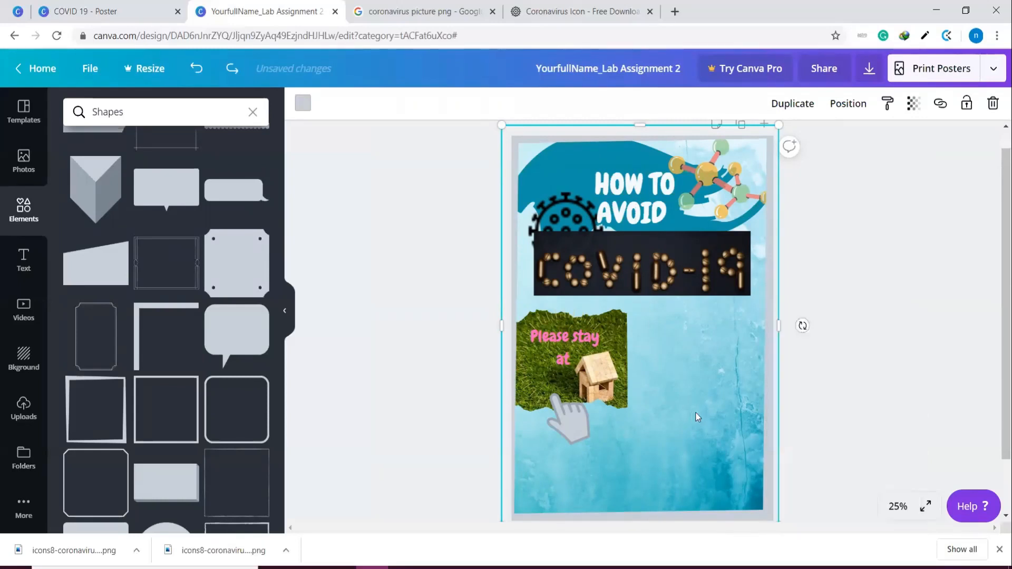
{"action": "right_click", "coordinate": [768, 411]}
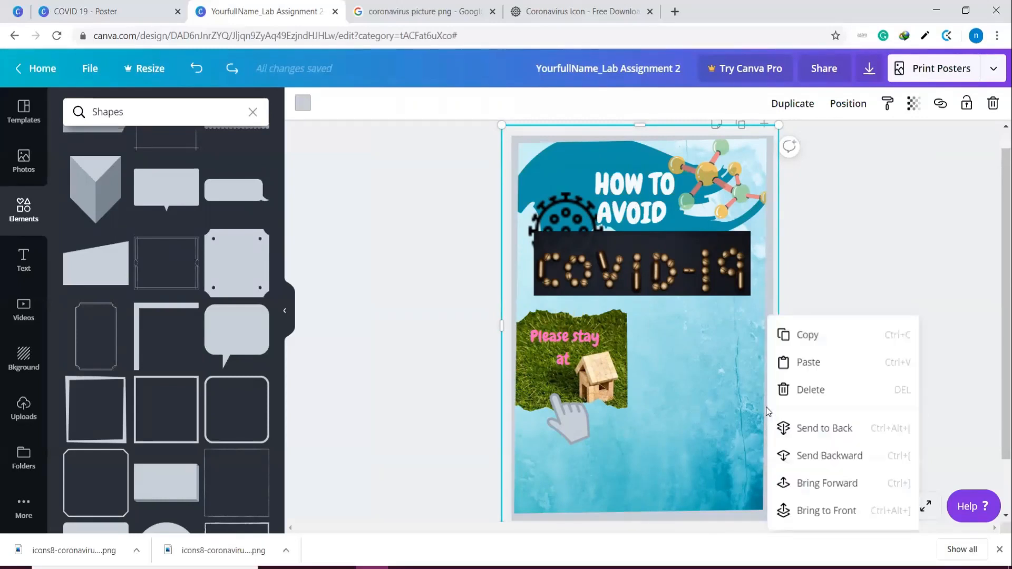
{"action": "left_click", "coordinate": [794, 455]}
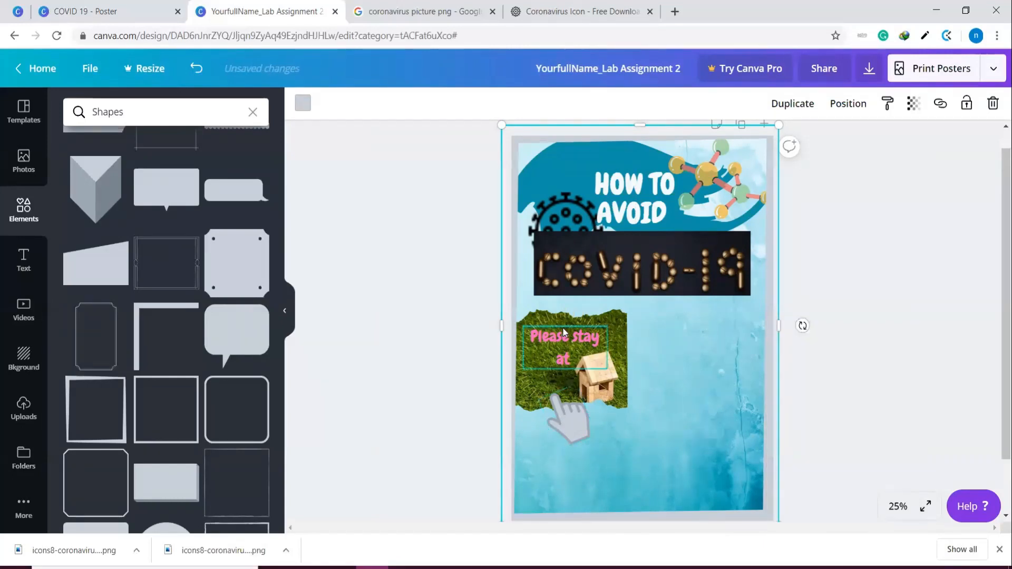
{"action": "left_click", "coordinate": [644, 193]}
{"action": "left_click", "coordinate": [659, 262]}
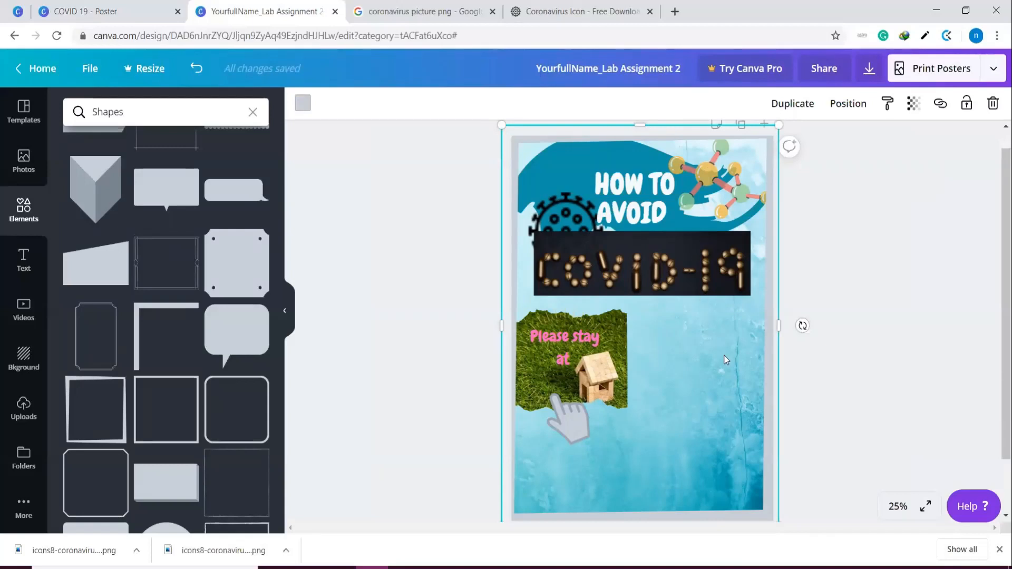
{"action": "right_click", "coordinate": [768, 264]}
{"action": "left_click", "coordinate": [814, 406]}
{"action": "left_click", "coordinate": [700, 207]}
{"action": "left_click", "coordinate": [593, 157]}
{"action": "left_click_drag", "start_coordinate": [593, 157], "coordinate": [588, 160]}
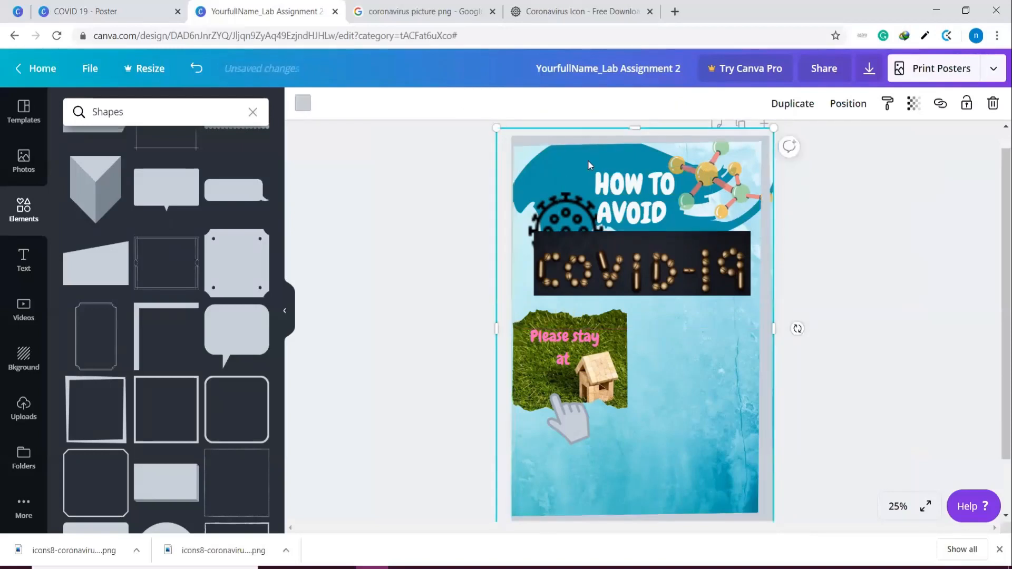
{"action": "key", "text": "ctrl+z"}
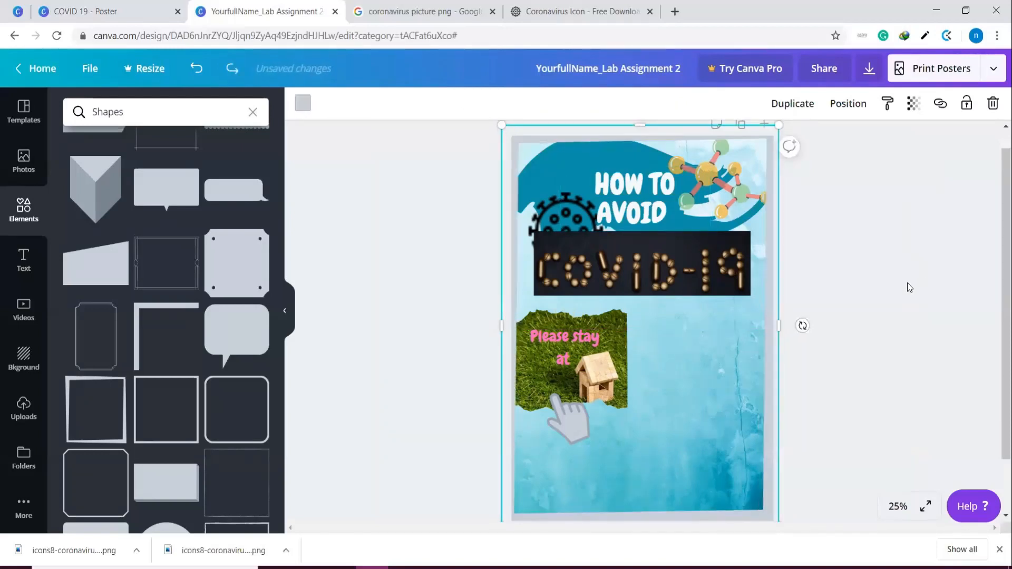
{"action": "left_click", "coordinate": [907, 287]}
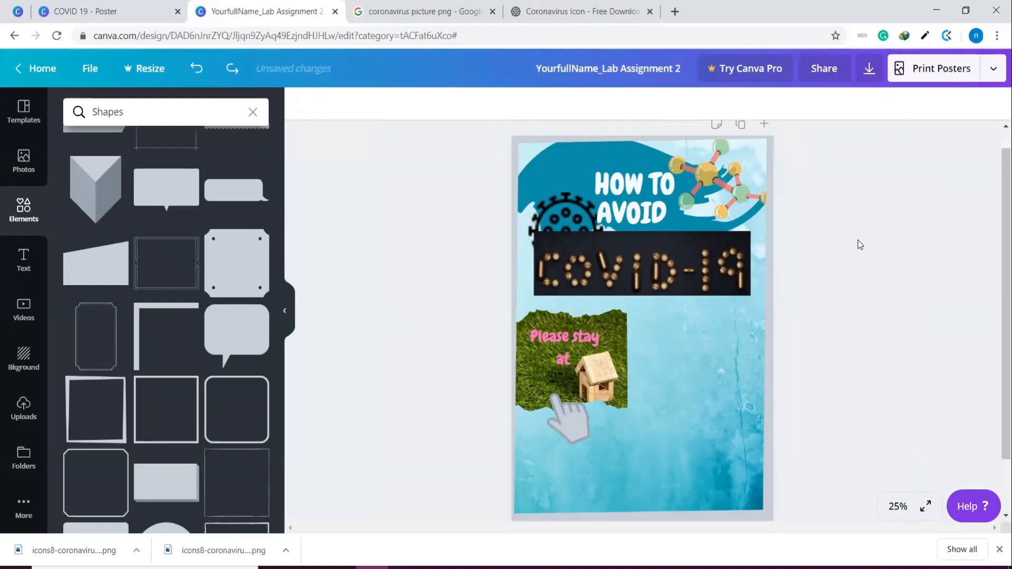
Send the grey border to the very back, behind all other poster elements
{"action": "left_click", "coordinate": [754, 246]}
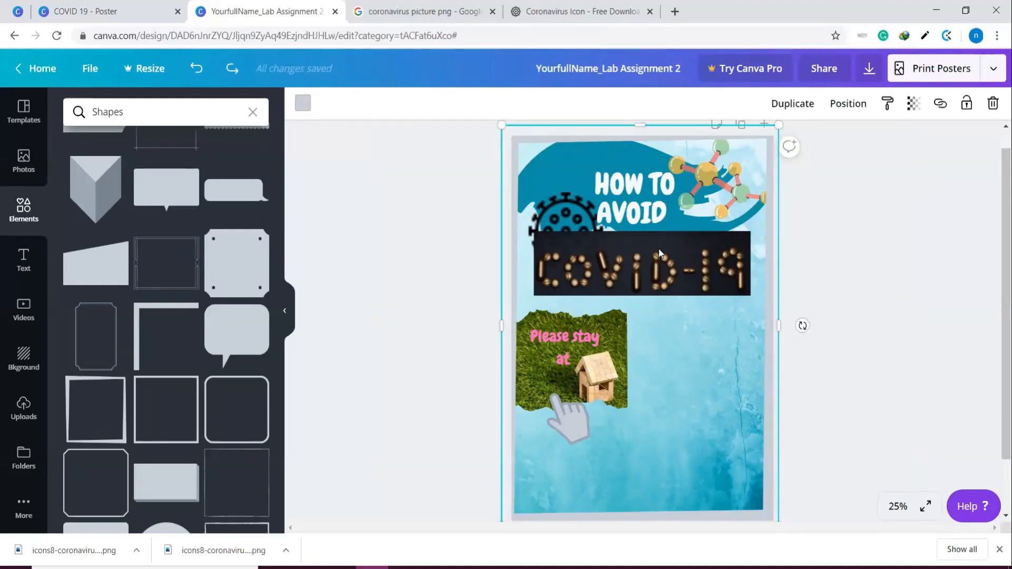
{"action": "right_click", "coordinate": [776, 272]}
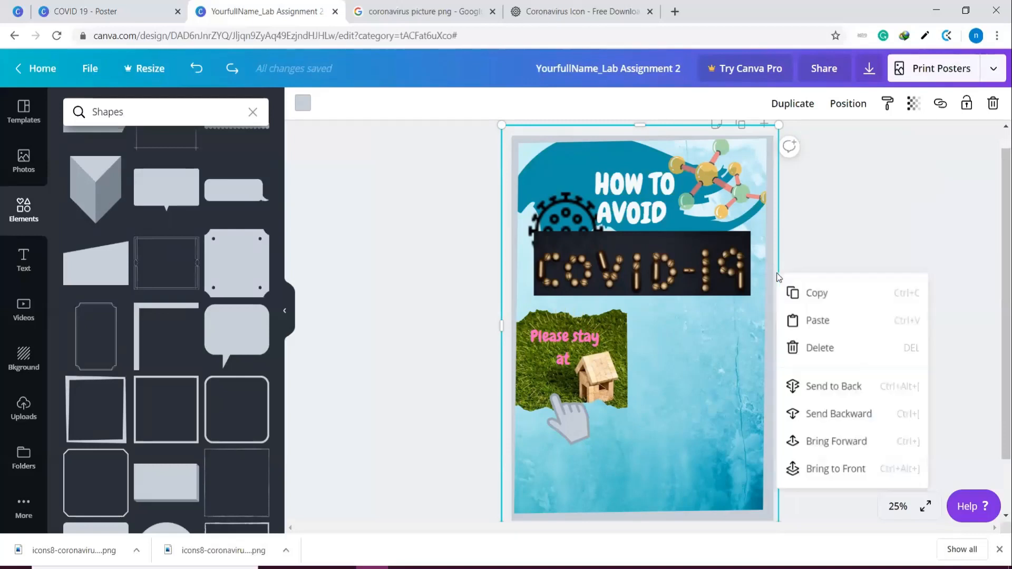
{"action": "left_click", "coordinate": [825, 387]}
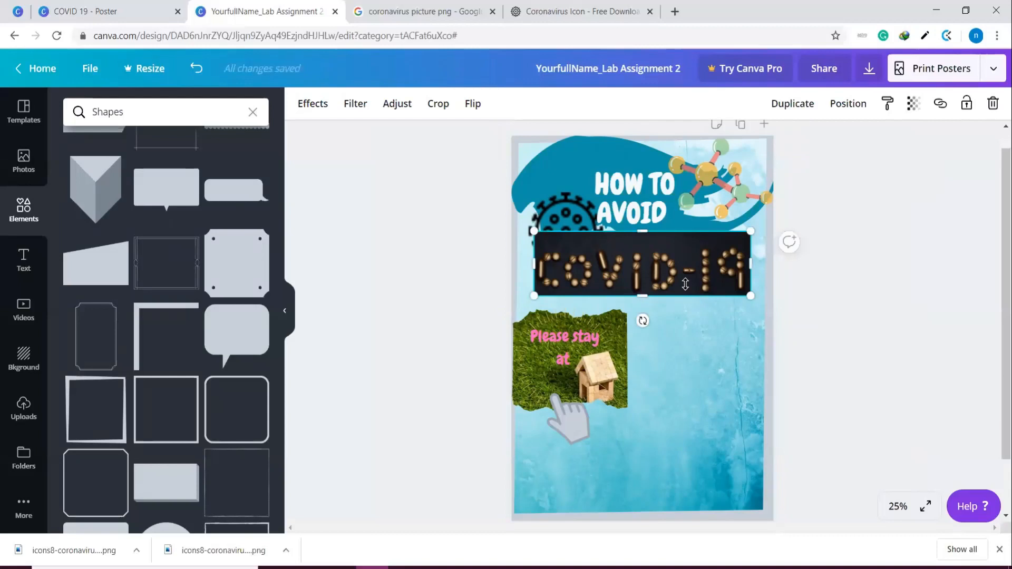
{"action": "left_click", "coordinate": [893, 309]}
Send the teal brush shape behind the heading one layer backward, beneath the border
{"action": "left_click", "coordinate": [574, 154]}
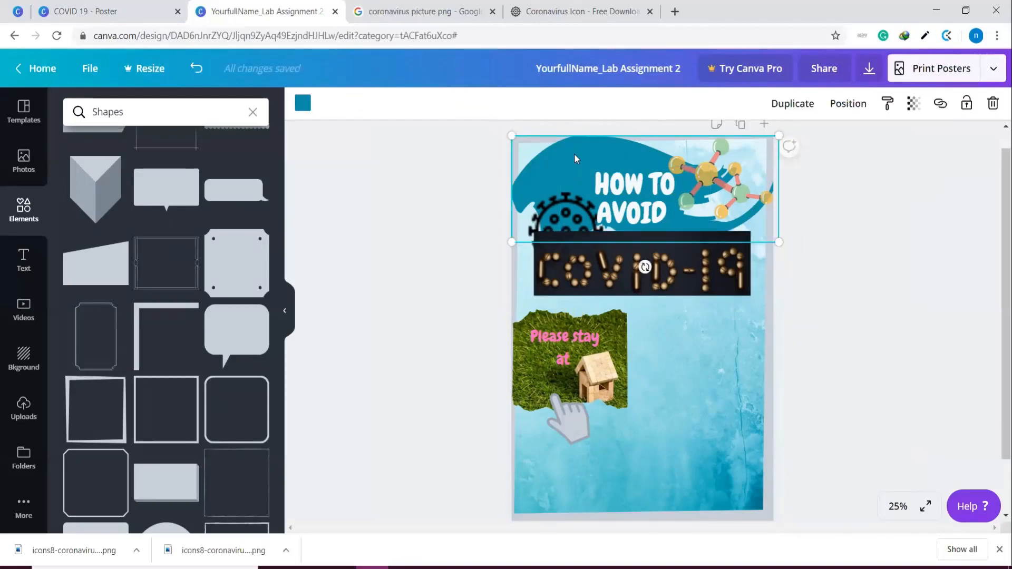
{"action": "right_click", "coordinate": [574, 153]}
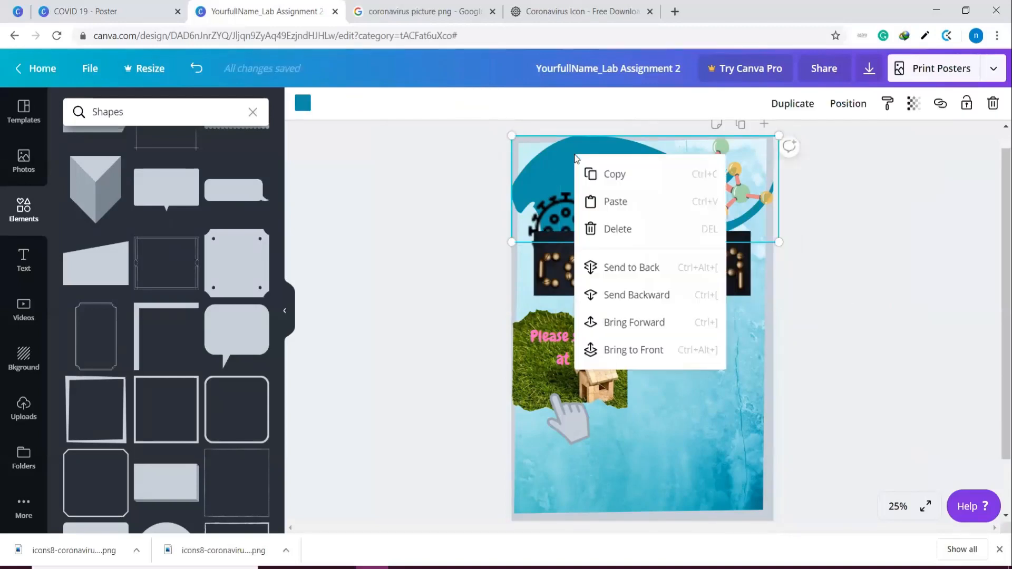
{"action": "left_click", "coordinate": [642, 304]}
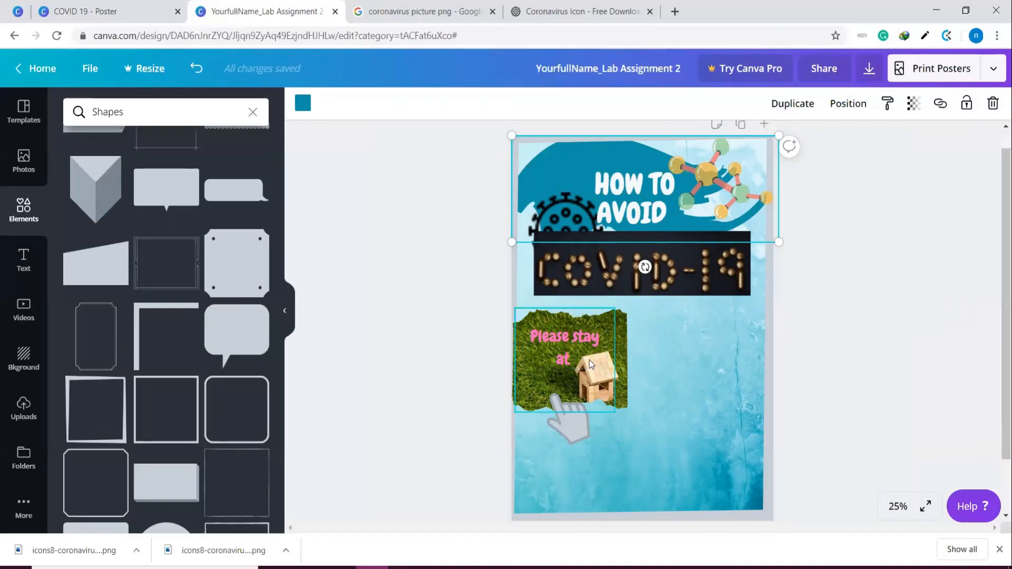
{"action": "left_click", "coordinate": [913, 397]}
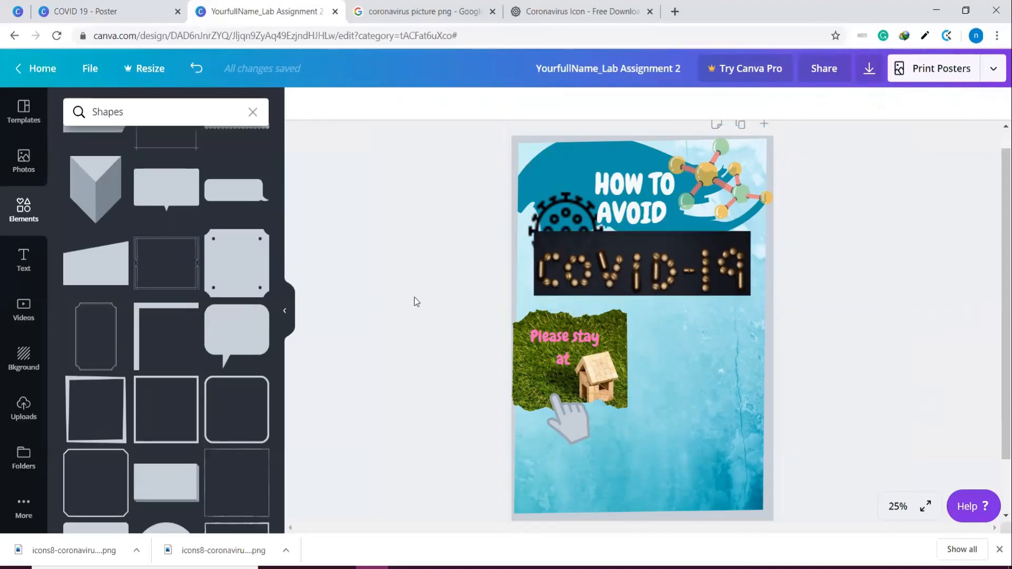
Recolour the pointing hand's light grey fill to white and make the hand slightly transparent
{"action": "left_click", "coordinate": [582, 422]}
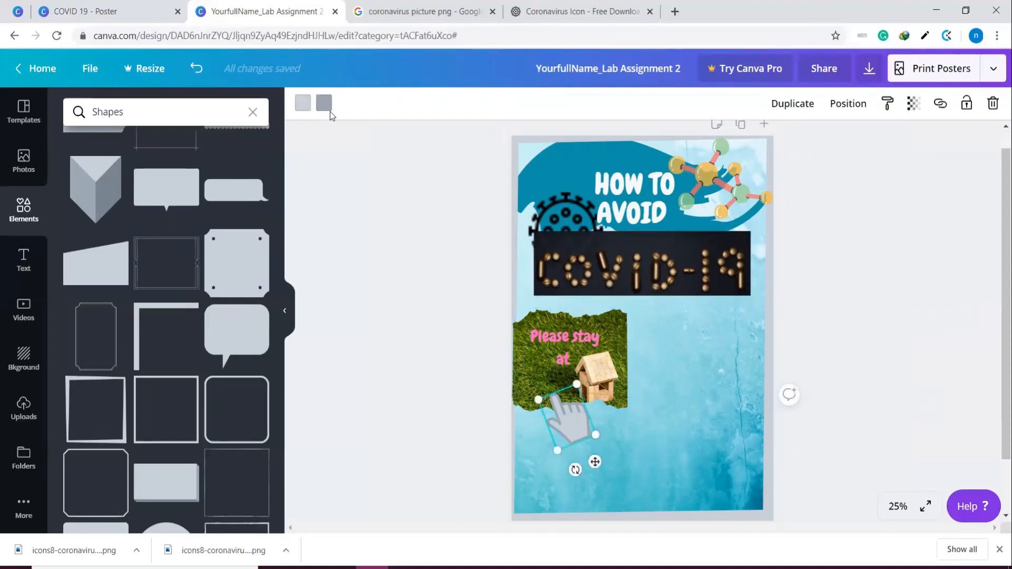
{"action": "left_click", "coordinate": [309, 106]}
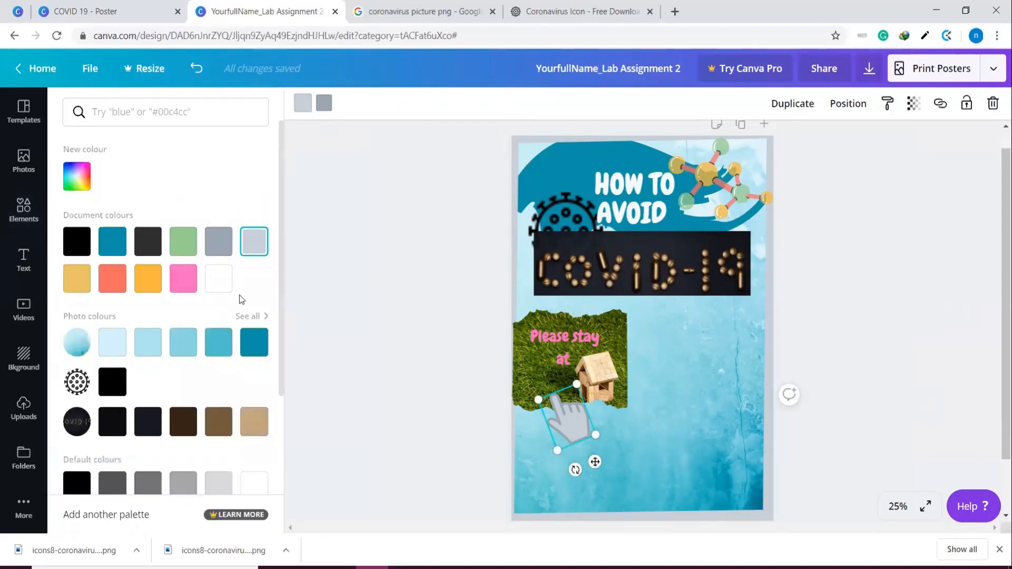
{"action": "left_click", "coordinate": [210, 280]}
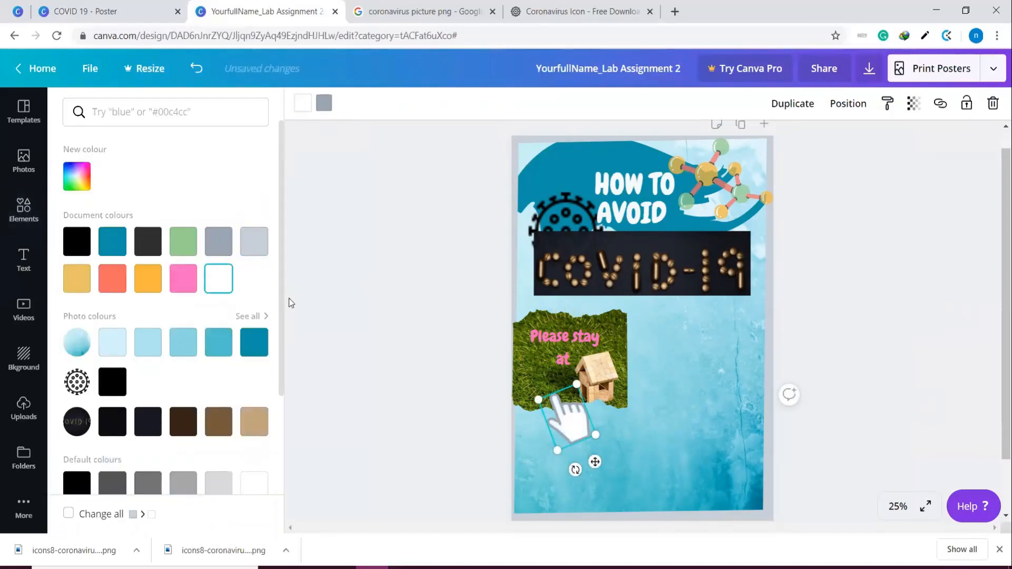
{"action": "left_click", "coordinate": [386, 289]}
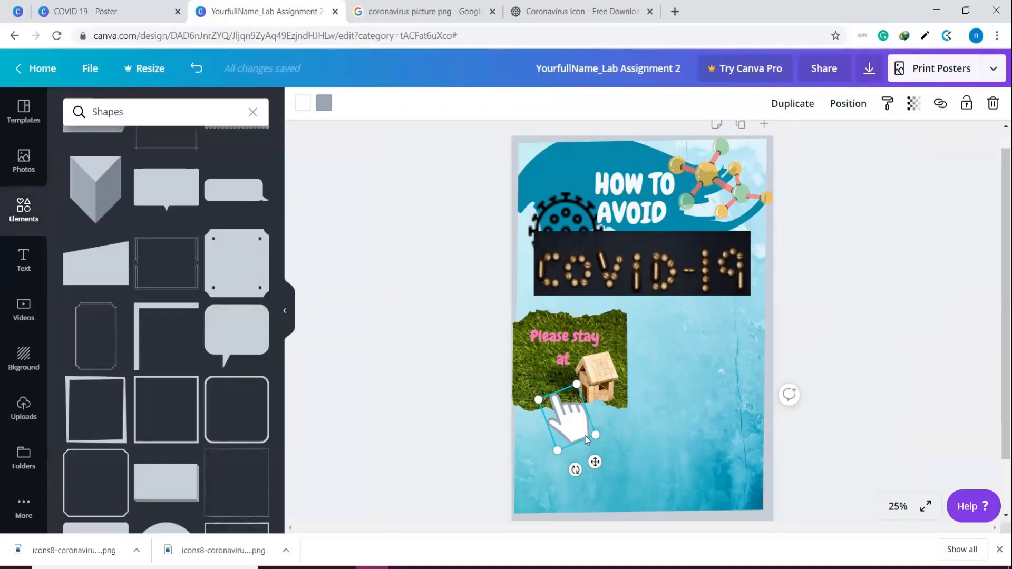
{"action": "left_click", "coordinate": [913, 103]}
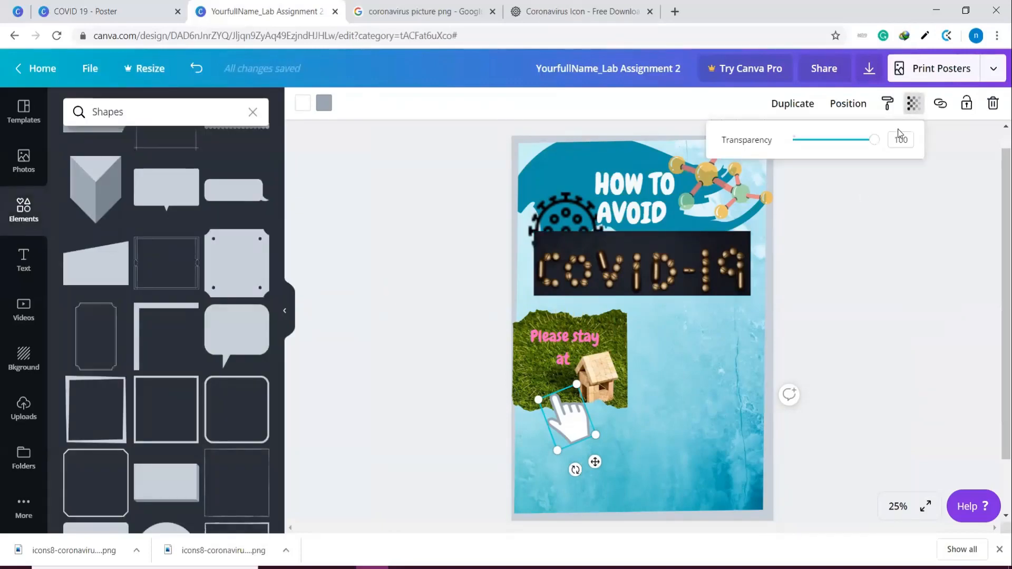
{"action": "left_click_drag", "start_coordinate": [873, 145], "coordinate": [856, 144]}
{"action": "left_click", "coordinate": [818, 111]}
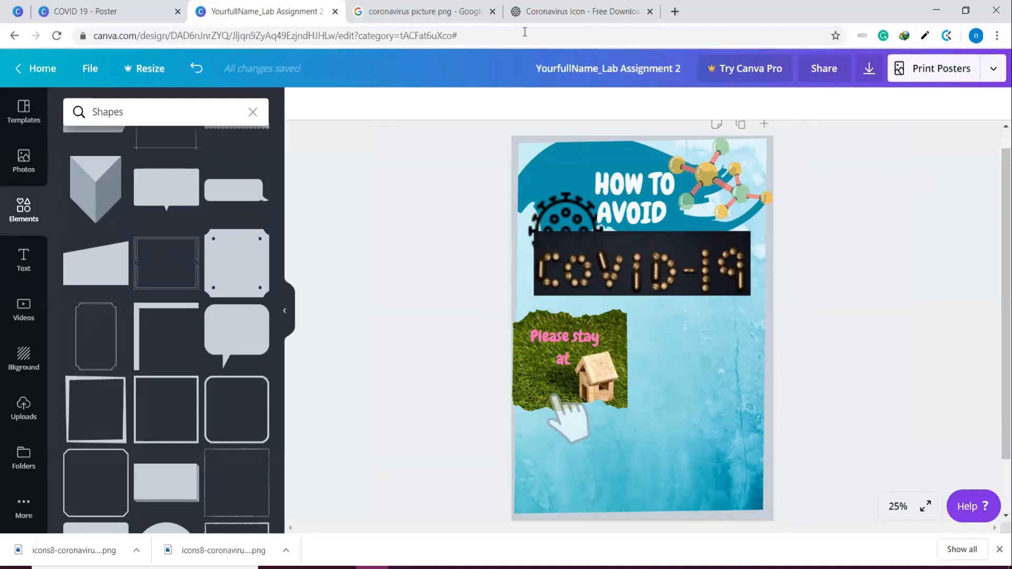
Look through the remaining shapes, clear the Shapes search and browse the element categories for further poster graphics
{"action": "scroll", "coordinate": [166, 288], "scroll_direction": "down", "scroll_amount": 4}
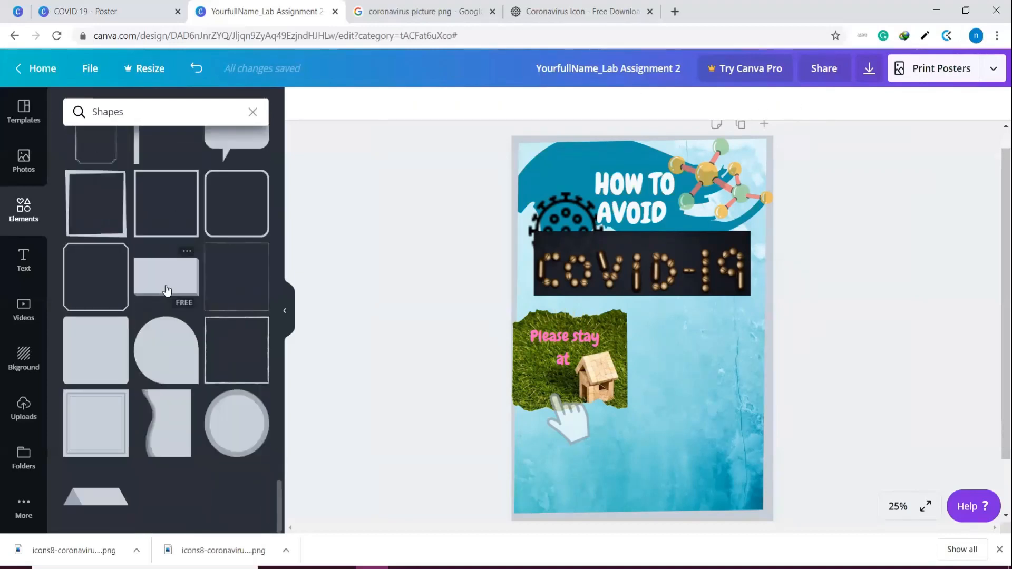
{"action": "scroll", "coordinate": [166, 289], "scroll_direction": "down", "scroll_amount": 5}
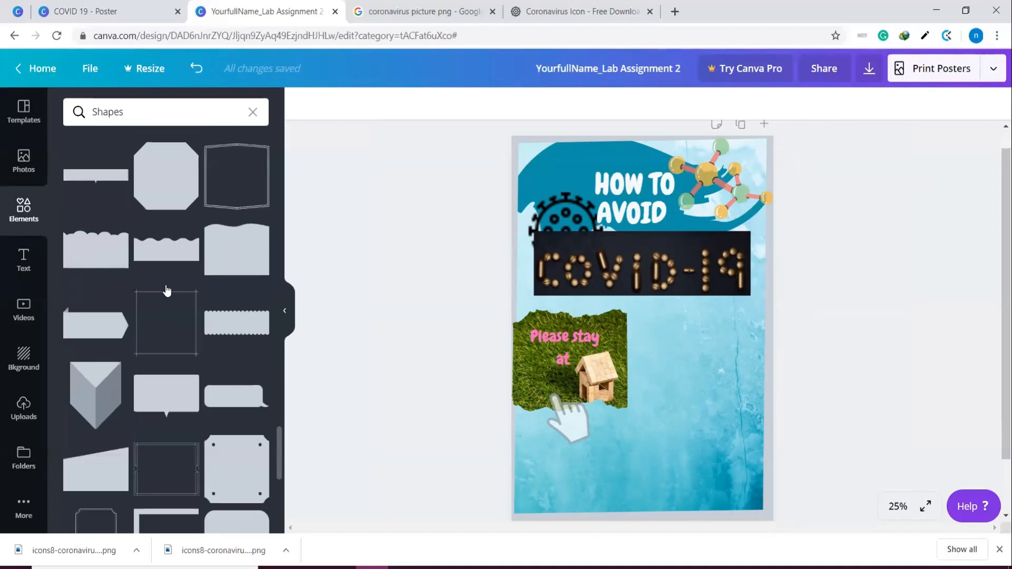
{"action": "scroll", "coordinate": [168, 280], "scroll_direction": "up", "scroll_amount": 5}
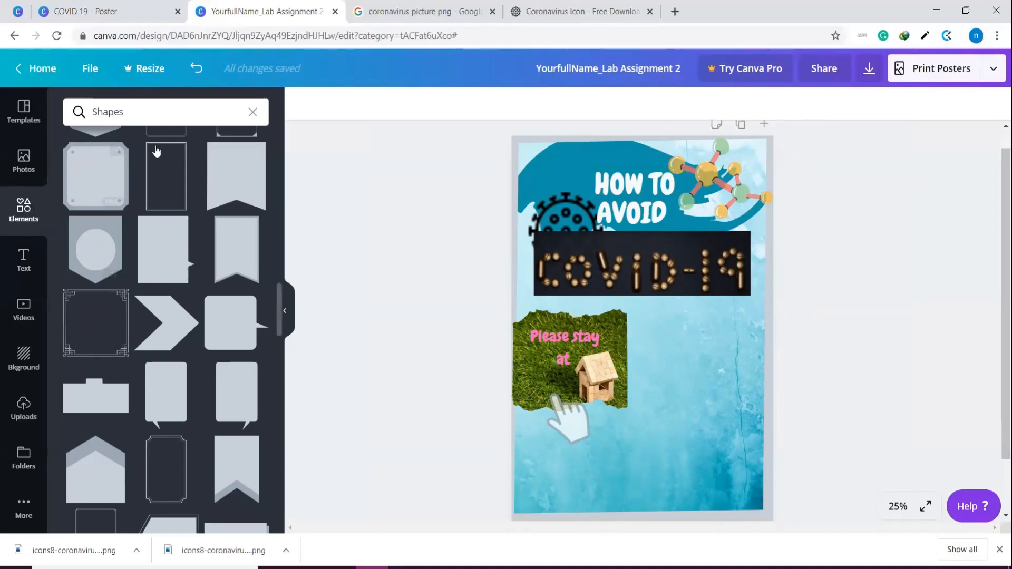
{"action": "left_click", "coordinate": [252, 113]}
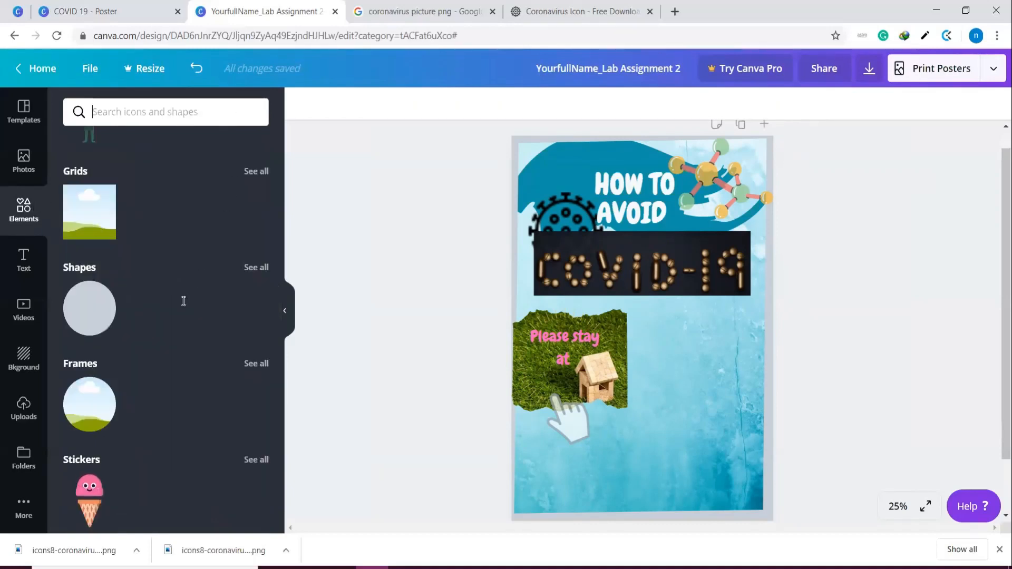
{"action": "scroll", "coordinate": [181, 302], "scroll_direction": "down", "scroll_amount": 6}
{"action": "scroll", "coordinate": [181, 301], "scroll_direction": "up", "scroll_amount": 6}
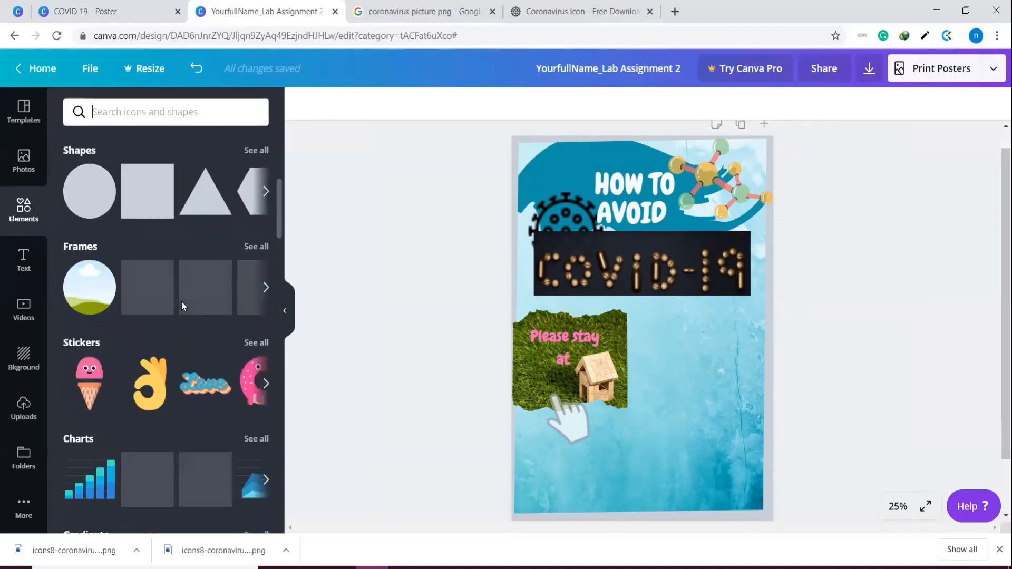
{"action": "scroll", "coordinate": [185, 311], "scroll_direction": "down", "scroll_amount": 10}
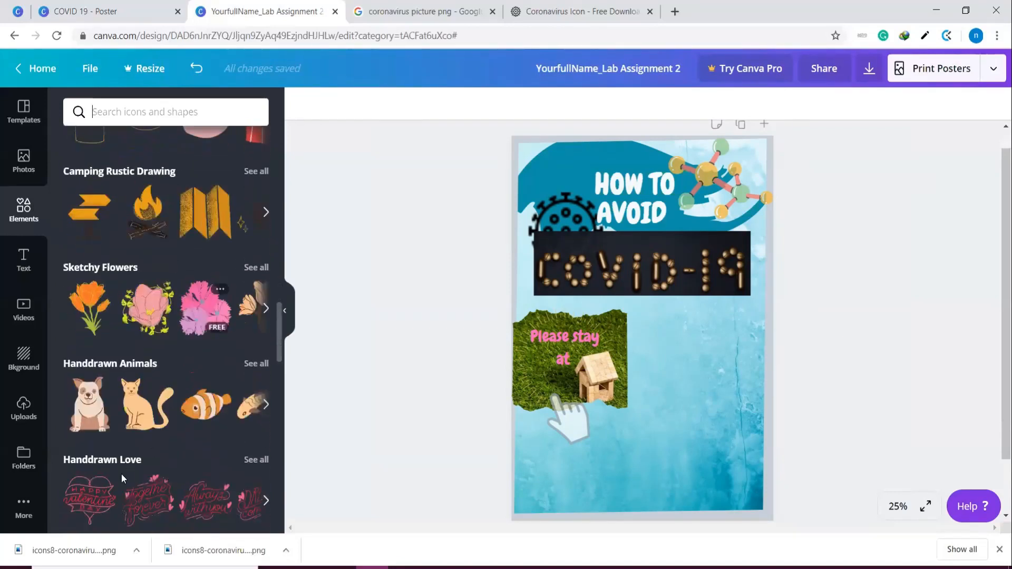
{"action": "scroll", "coordinate": [185, 419], "scroll_direction": "down", "scroll_amount": 5}
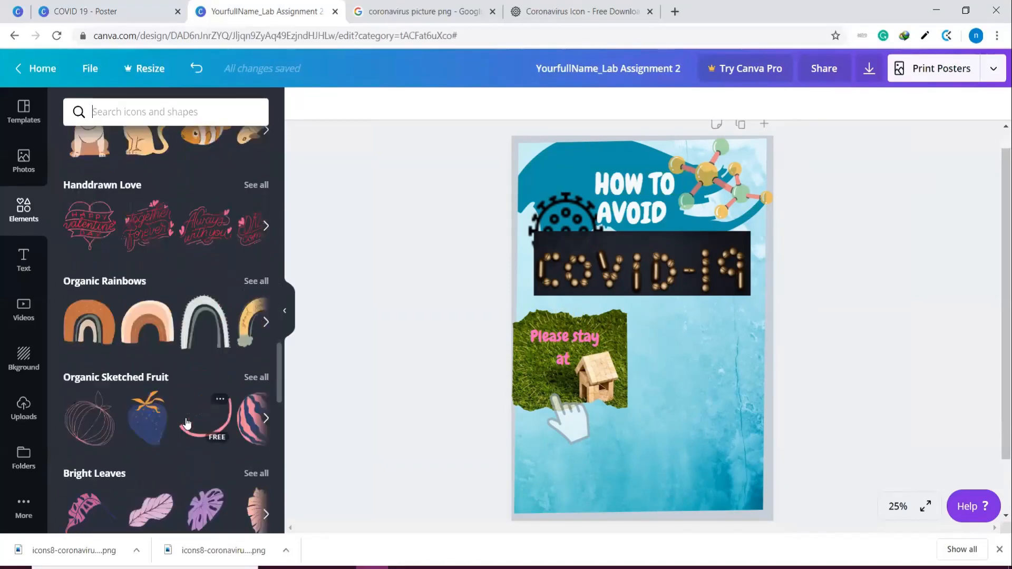
{"action": "scroll", "coordinate": [185, 412], "scroll_direction": "down", "scroll_amount": 3}
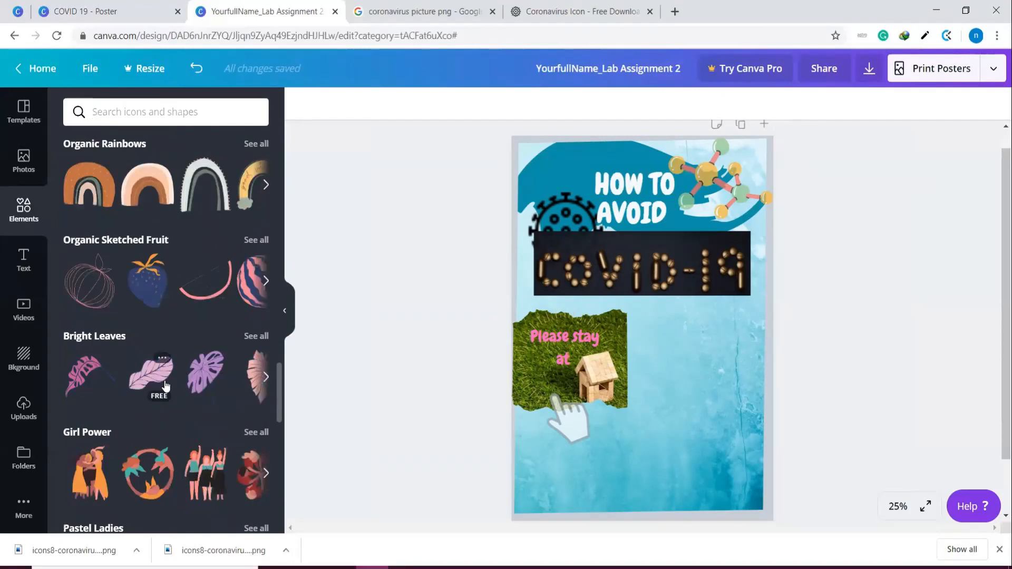
{"action": "scroll", "coordinate": [166, 386], "scroll_direction": "down", "scroll_amount": 4}
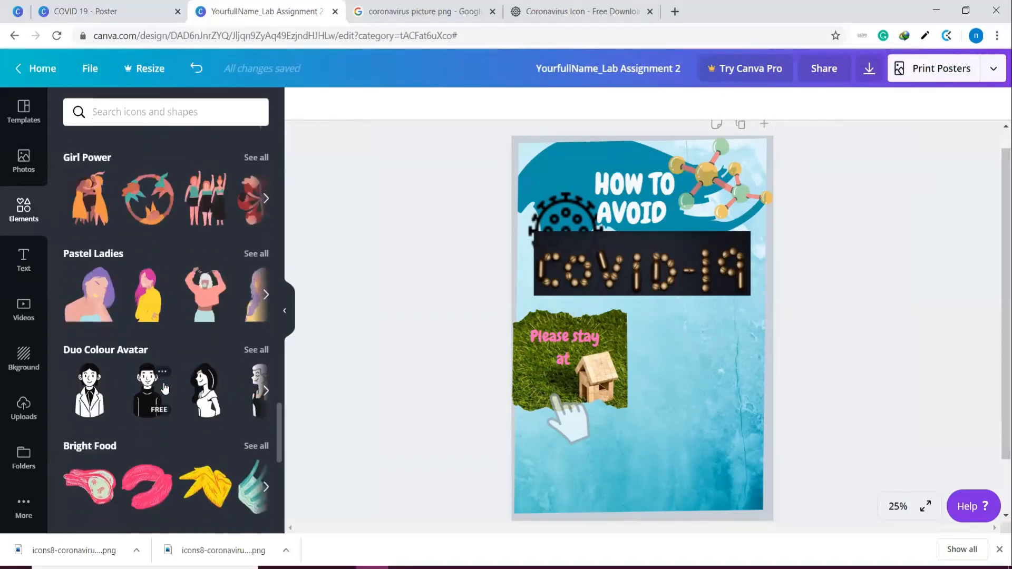
{"action": "scroll", "coordinate": [165, 389], "scroll_direction": "down", "scroll_amount": 5}
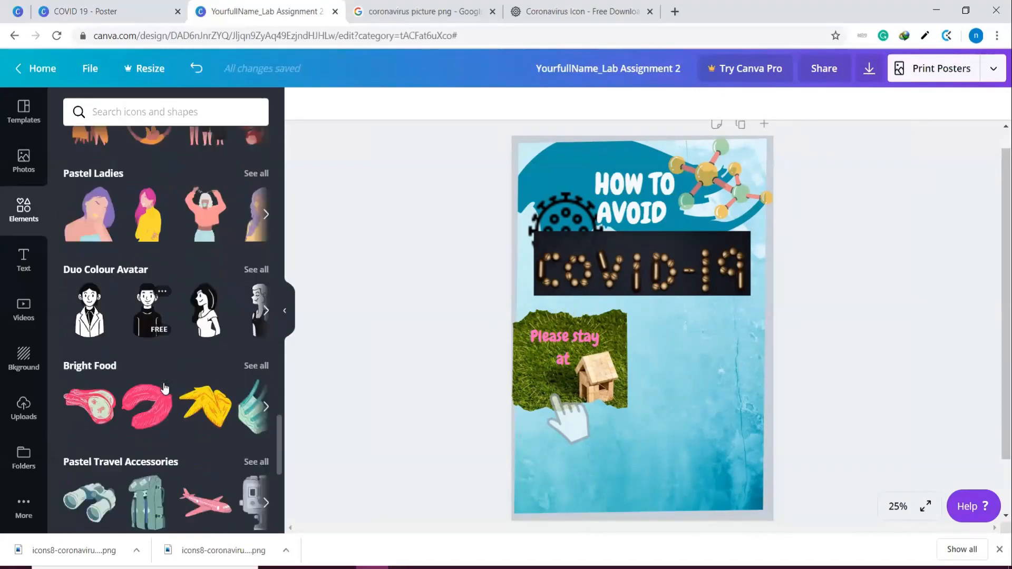
{"action": "scroll", "coordinate": [164, 388], "scroll_direction": "down", "scroll_amount": 4}
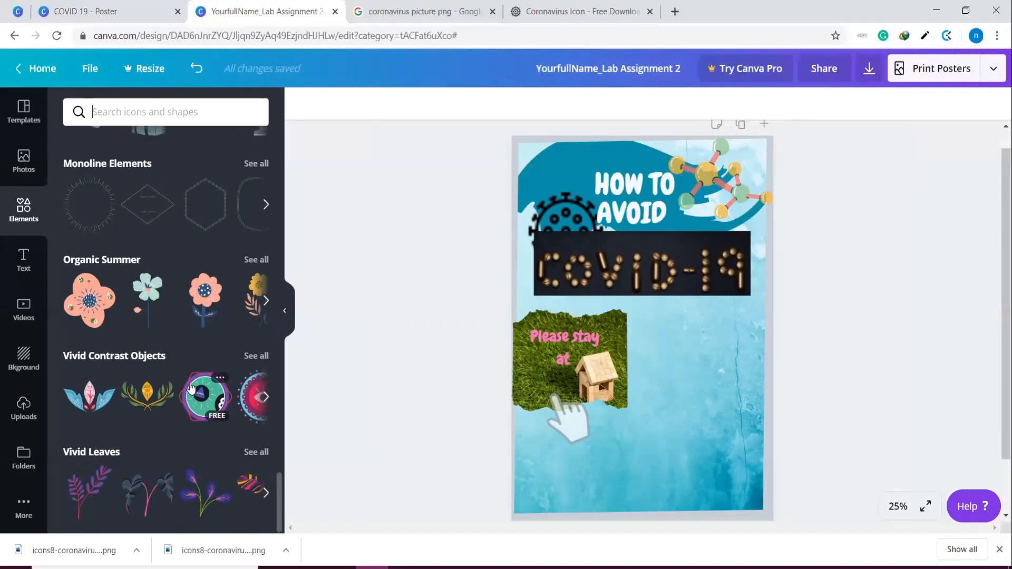
{"action": "scroll", "coordinate": [191, 388], "scroll_direction": "up", "scroll_amount": 9}
{"action": "scroll", "coordinate": [227, 422], "scroll_direction": "up", "scroll_amount": 10}
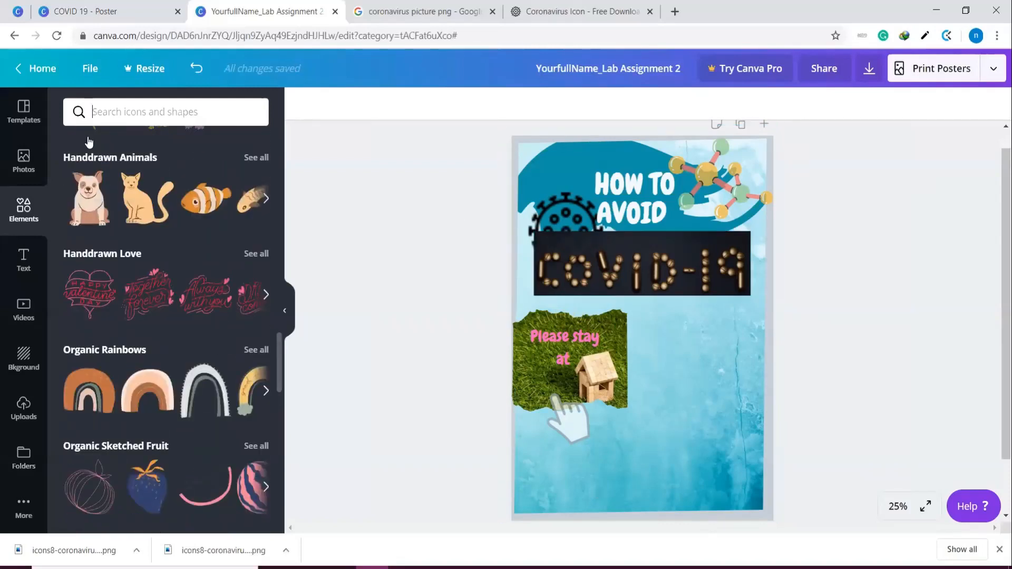
Check the finished COVID 19 poster design as a reference, including its heading area, and return to the lab assignment poster
{"action": "left_click", "coordinate": [69, 6]}
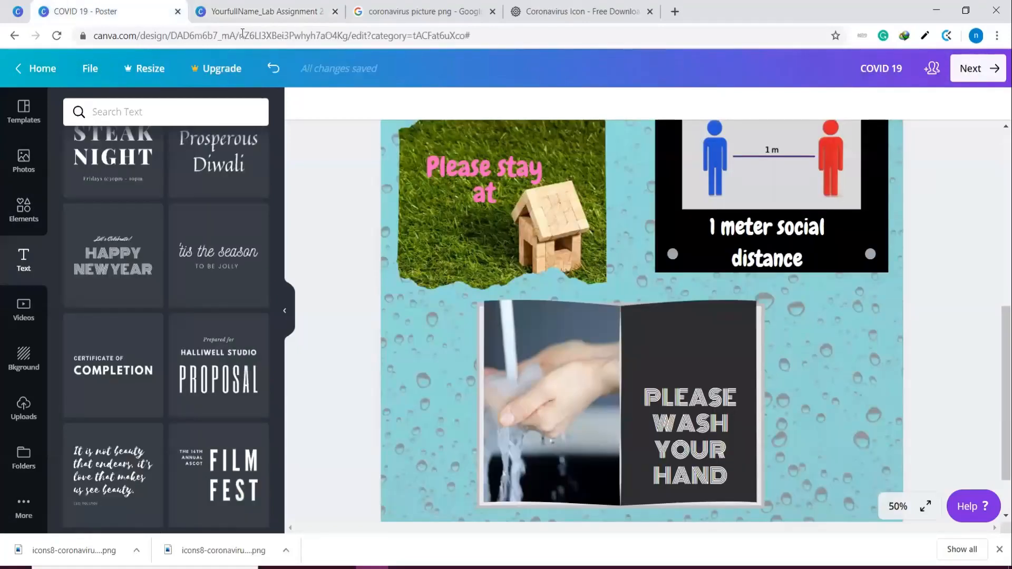
{"action": "scroll", "coordinate": [760, 285], "scroll_direction": "up", "scroll_amount": 5}
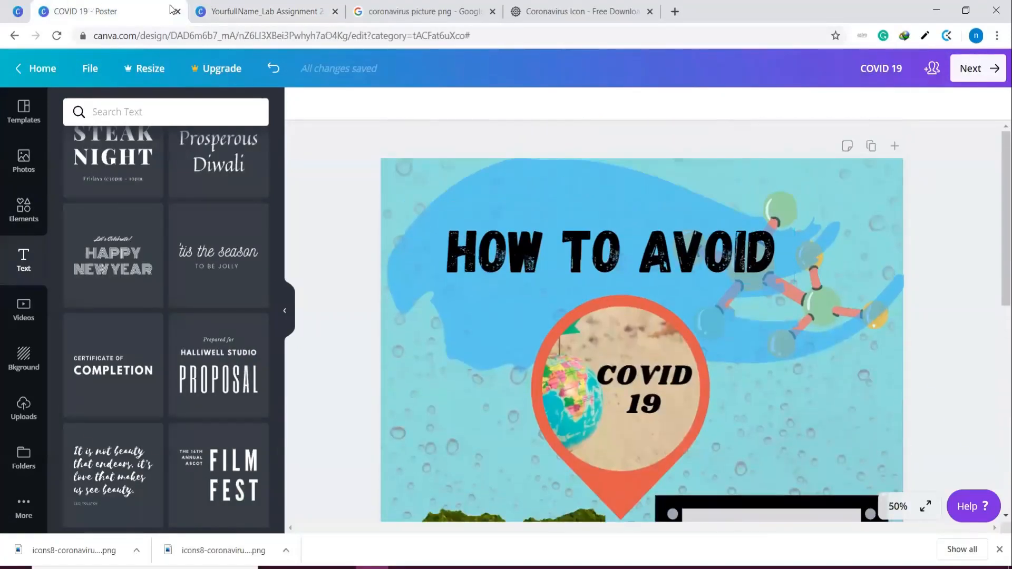
{"action": "left_click", "coordinate": [255, 12]}
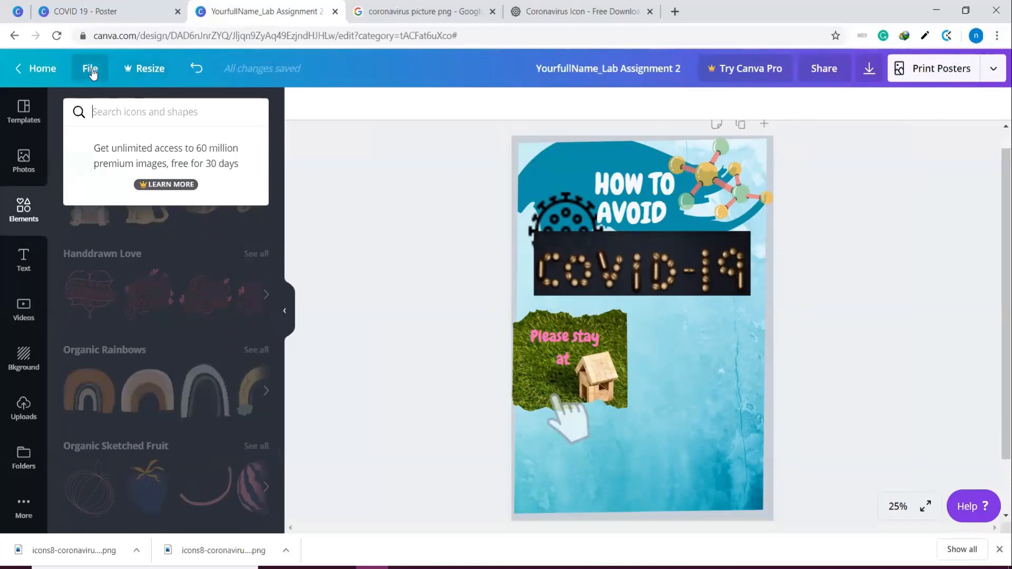
Save the lab assignment poster and leave the editor for the Canva home page
{"action": "left_click", "coordinate": [91, 72]}
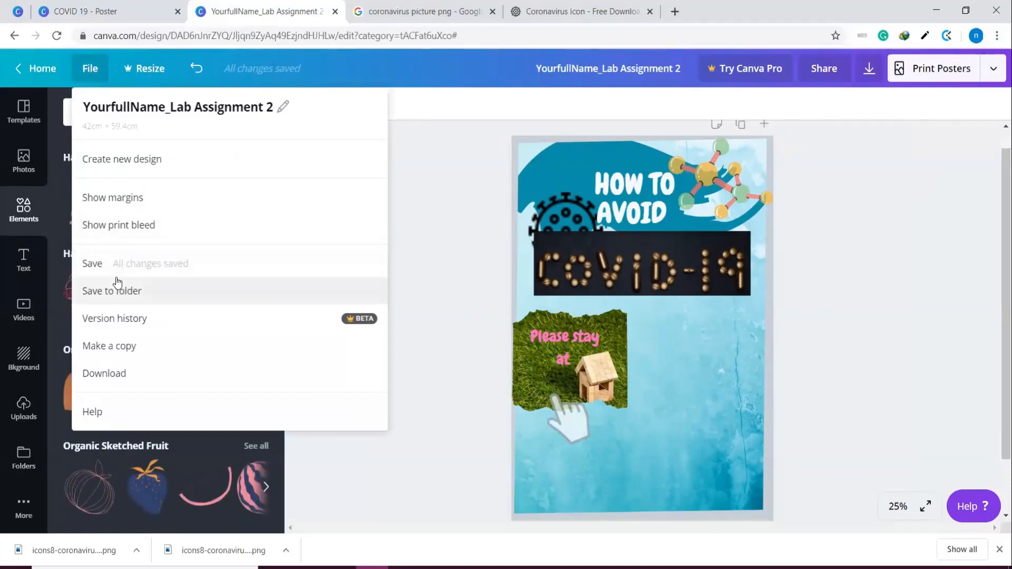
{"action": "left_click", "coordinate": [97, 269]}
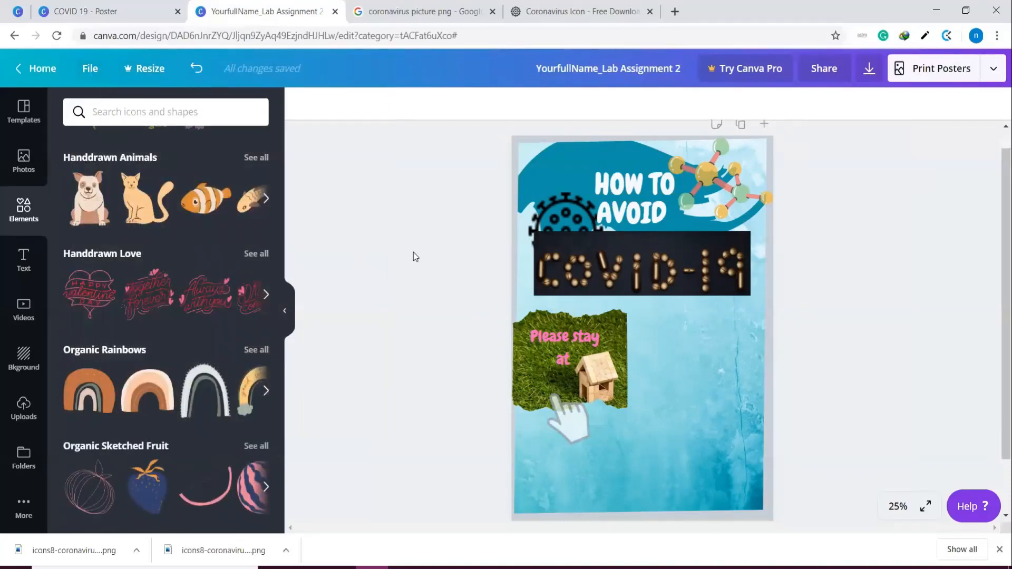
{"action": "left_click", "coordinate": [35, 68]}
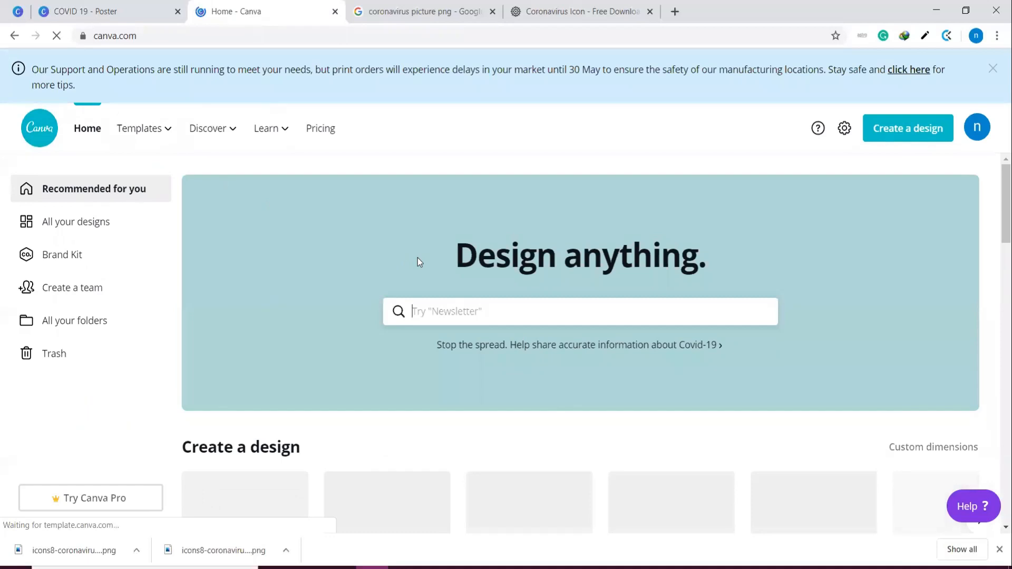
Find YourfullName_Lab Assignment 2 among the saved designs on the home page and reopen it for editing
{"action": "scroll", "coordinate": [418, 258], "scroll_direction": "down", "scroll_amount": 7}
{"action": "scroll", "coordinate": [399, 286], "scroll_direction": "up", "scroll_amount": 6}
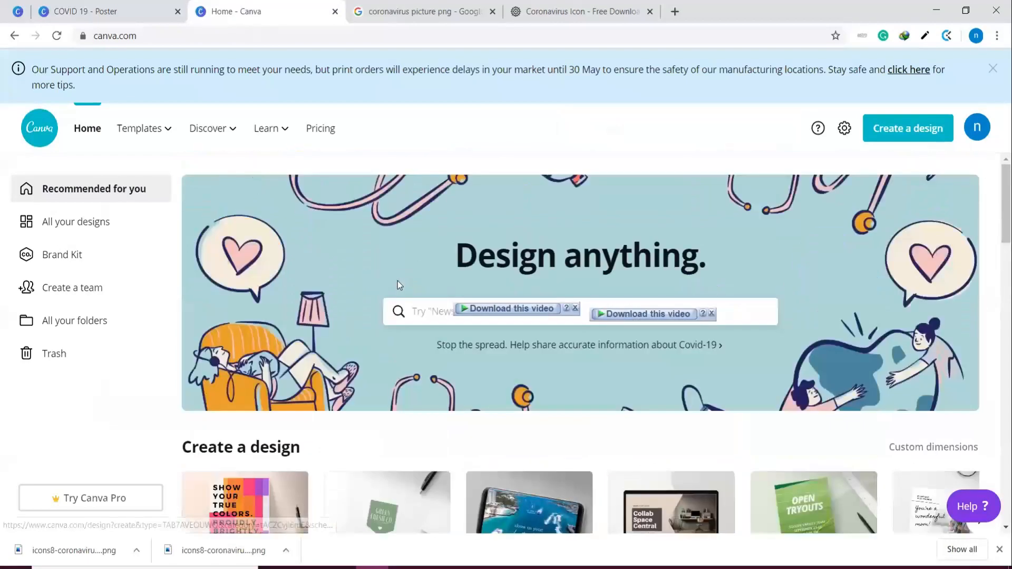
{"action": "scroll", "coordinate": [399, 285], "scroll_direction": "down", "scroll_amount": 9}
{"action": "scroll", "coordinate": [255, 284], "scroll_direction": "down", "scroll_amount": 2}
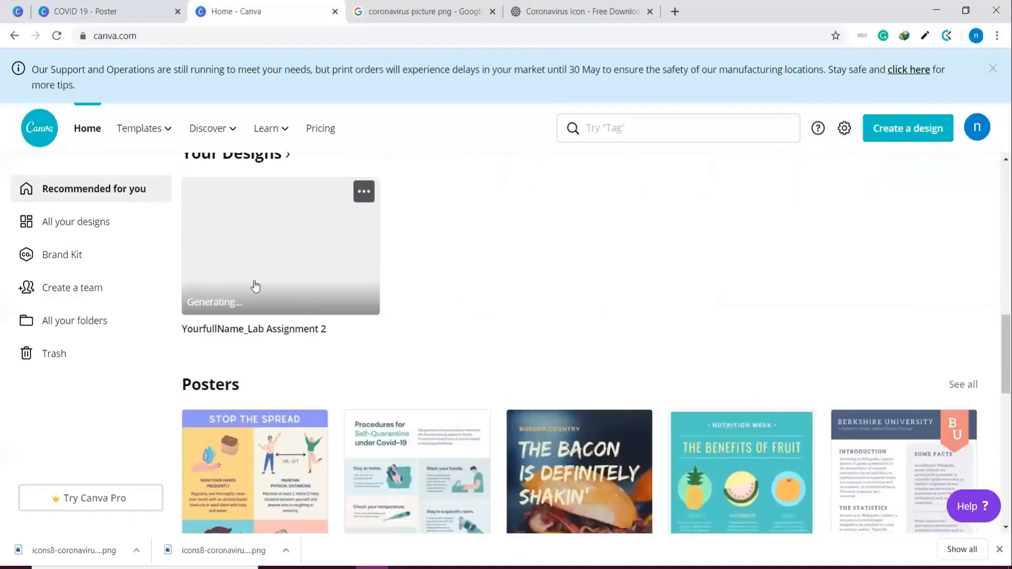
{"action": "scroll", "coordinate": [244, 255], "scroll_direction": "up", "scroll_amount": 1}
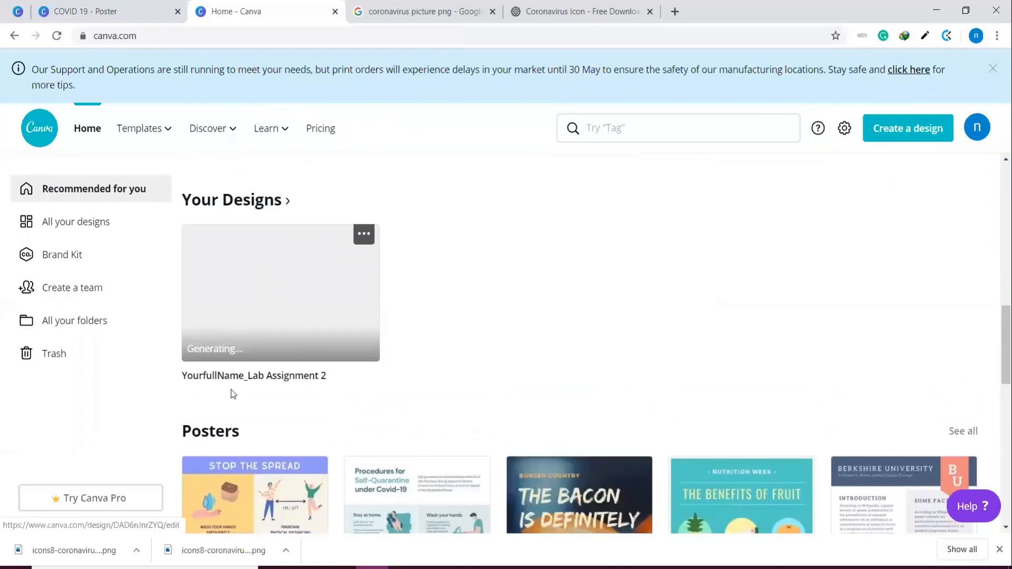
{"action": "scroll", "coordinate": [252, 317], "scroll_direction": "down", "scroll_amount": 9}
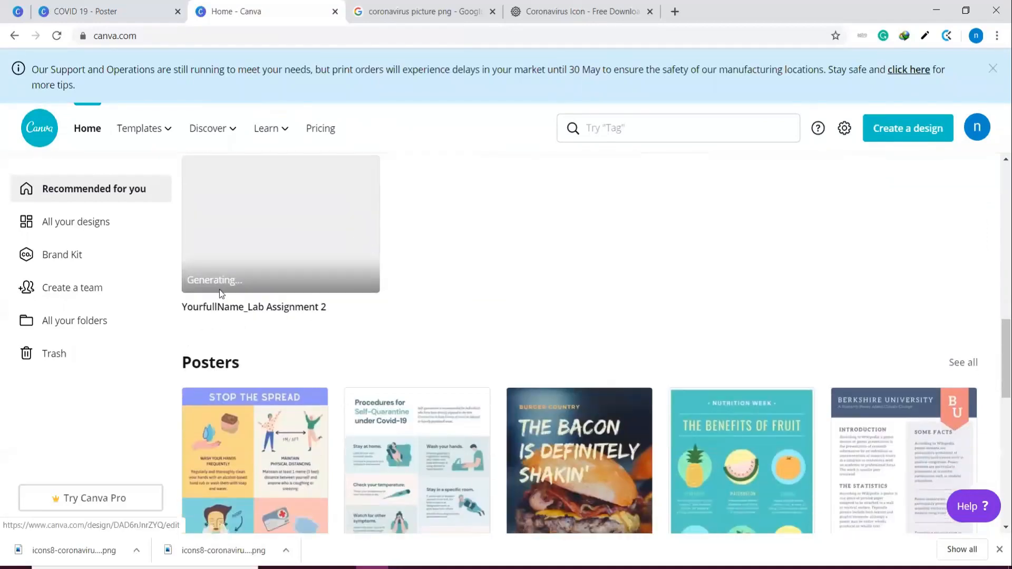
{"action": "scroll", "coordinate": [227, 298], "scroll_direction": "down", "scroll_amount": 9}
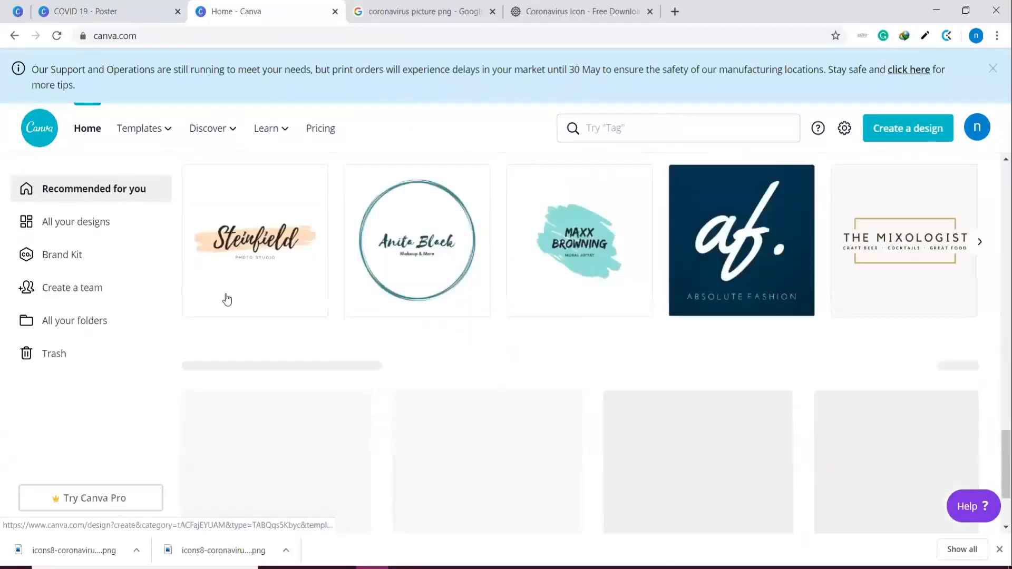
{"action": "scroll", "coordinate": [226, 298], "scroll_direction": "up", "scroll_amount": 4}
{"action": "scroll", "coordinate": [225, 293], "scroll_direction": "down", "scroll_amount": 15}
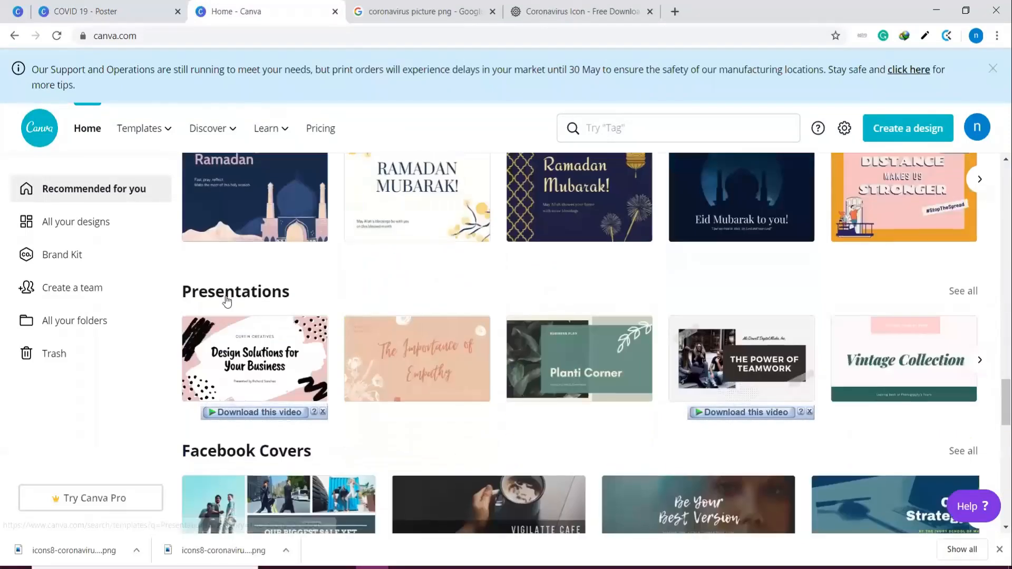
{"action": "scroll", "coordinate": [227, 305], "scroll_direction": "up", "scroll_amount": 5}
{"action": "scroll", "coordinate": [226, 305], "scroll_direction": "up", "scroll_amount": 3}
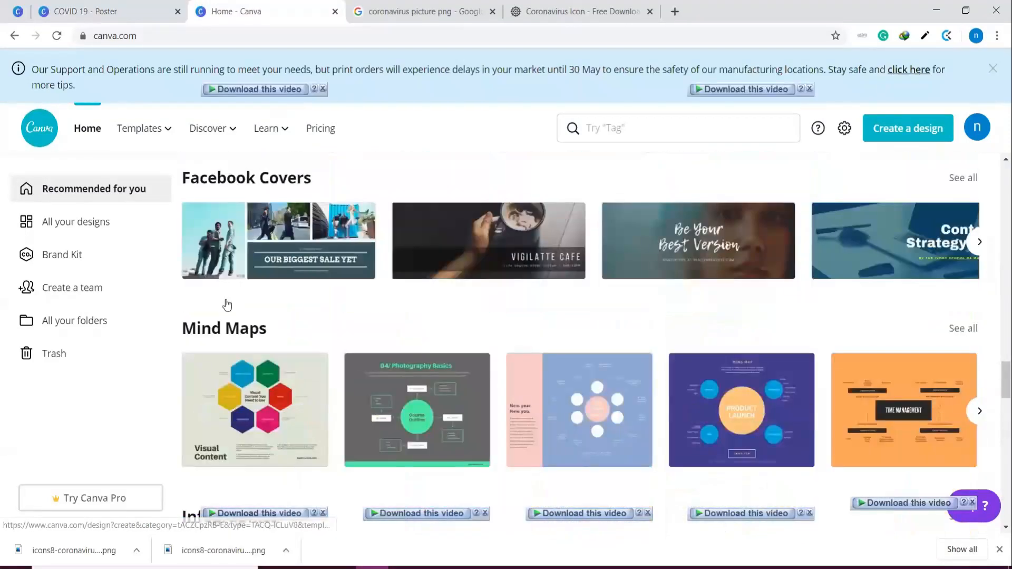
{"action": "scroll", "coordinate": [226, 305], "scroll_direction": "down", "scroll_amount": 8}
{"action": "scroll", "coordinate": [227, 304], "scroll_direction": "up", "scroll_amount": 15}
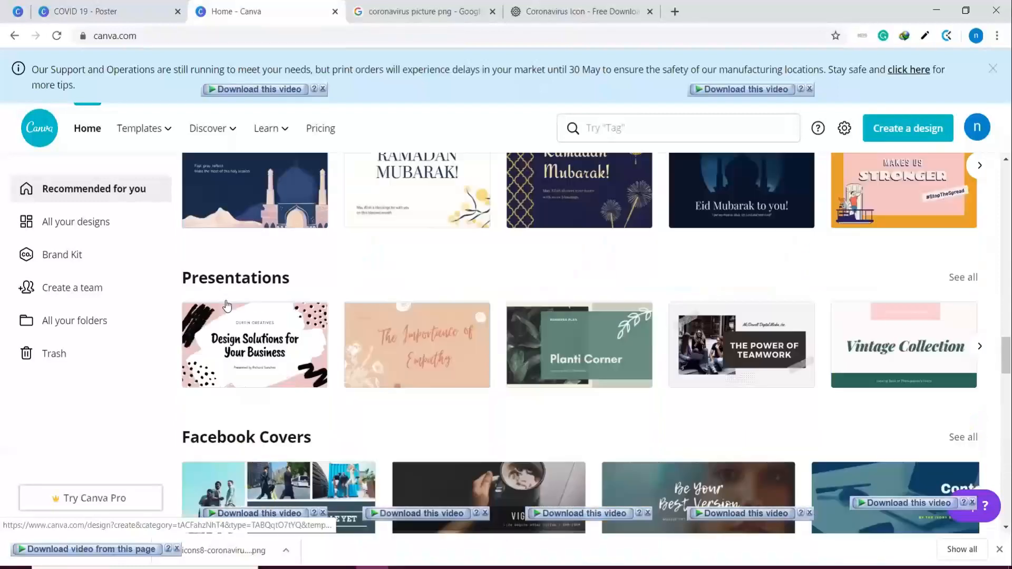
{"action": "scroll", "coordinate": [224, 298], "scroll_direction": "up", "scroll_amount": 3}
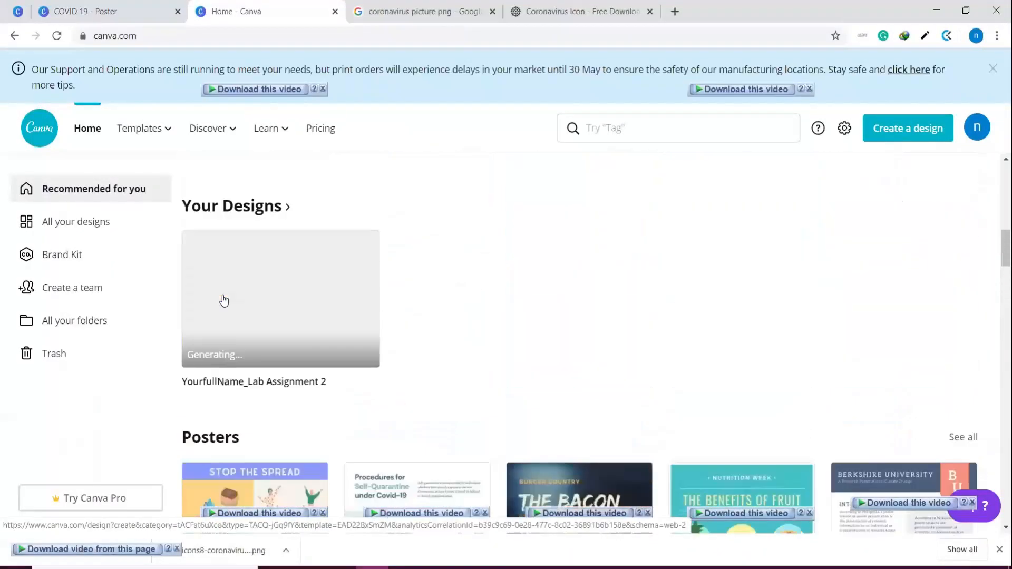
{"action": "left_click", "coordinate": [261, 292]}
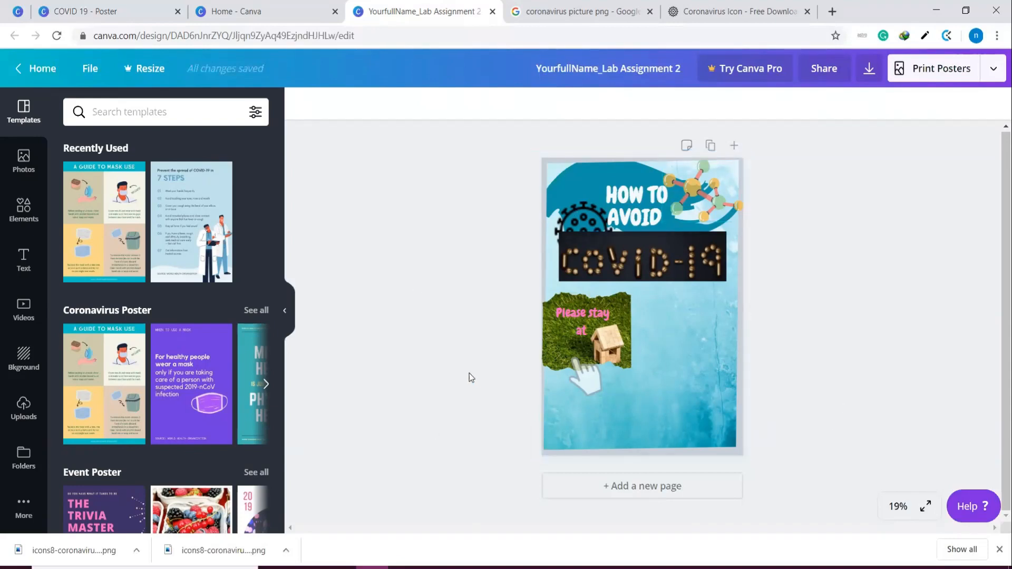
Review the layer order and page alignment options available for the COVID-19 photo
{"action": "left_click", "coordinate": [625, 253]}
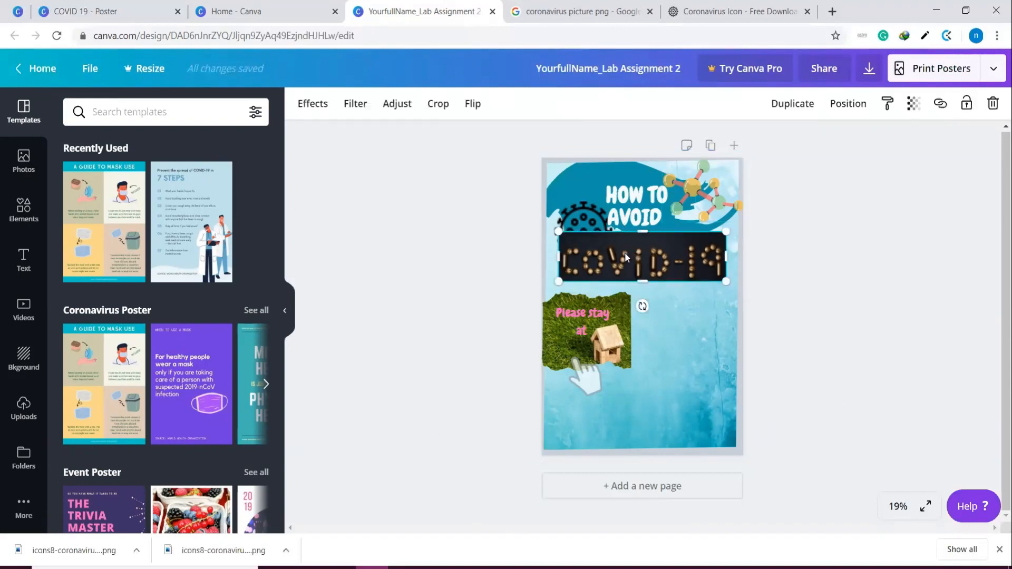
{"action": "left_click", "coordinate": [855, 107]}
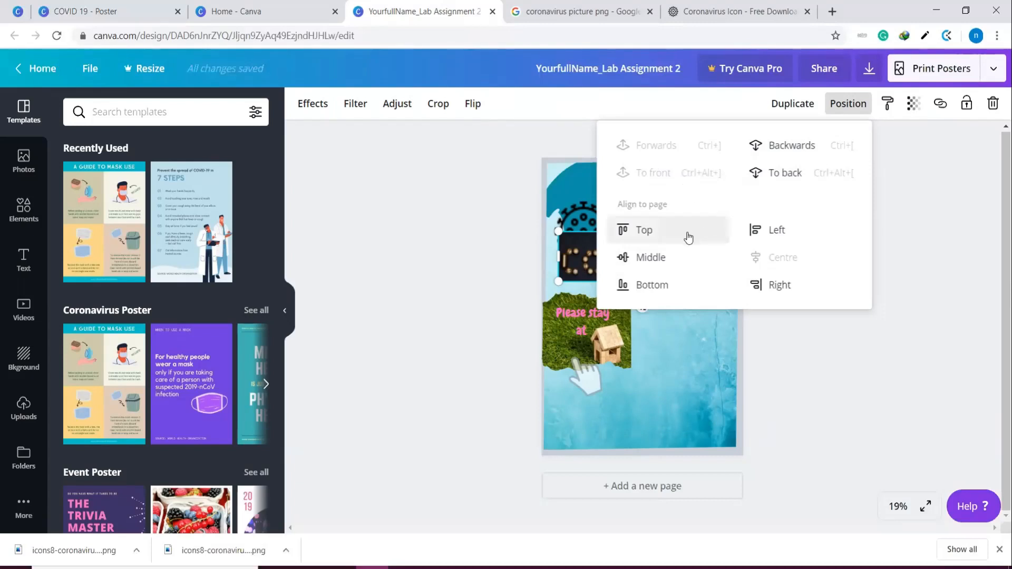
{"action": "left_click", "coordinate": [873, 356]}
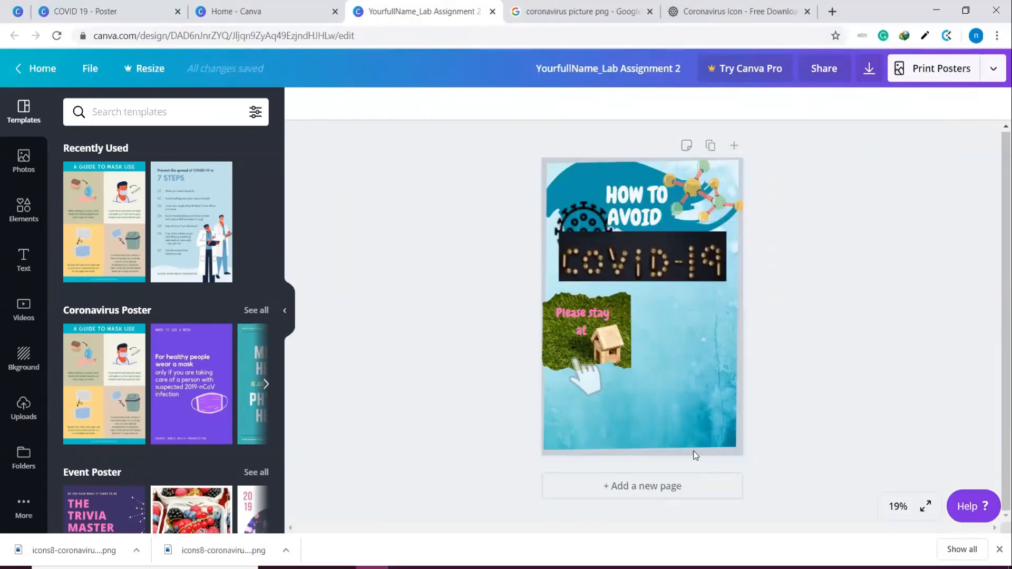
Look over the available apps and integrations, the uploaded images and the file picker for uploading an image
{"action": "left_click", "coordinate": [30, 514]}
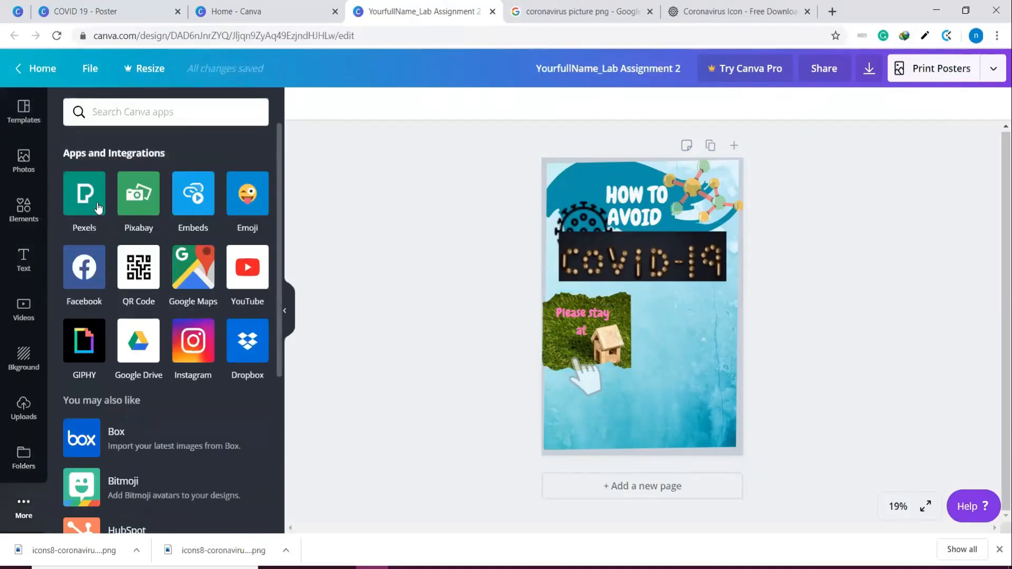
{"action": "scroll", "coordinate": [93, 214], "scroll_direction": "down", "scroll_amount": 5}
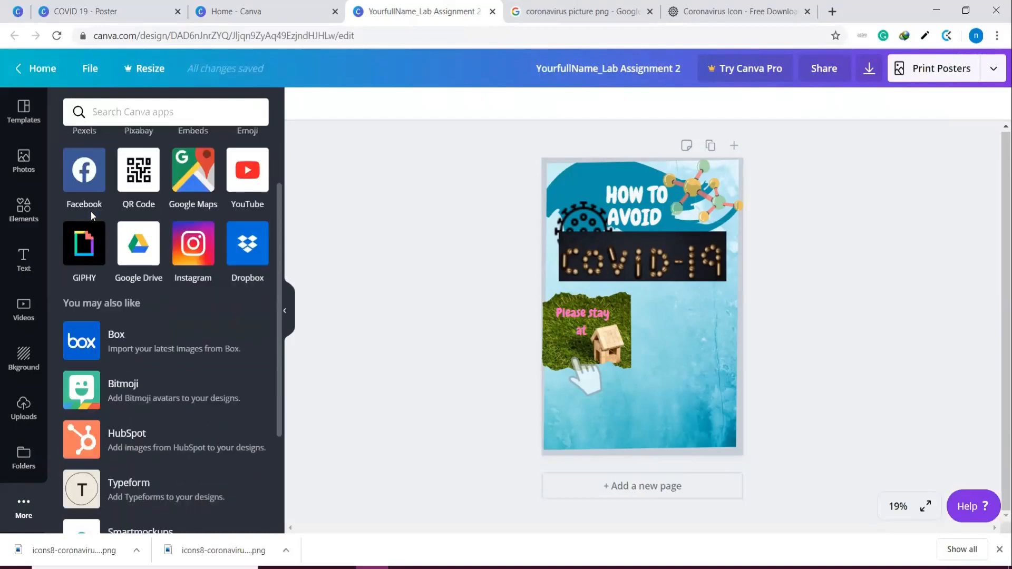
{"action": "scroll", "coordinate": [90, 218], "scroll_direction": "up", "scroll_amount": 5}
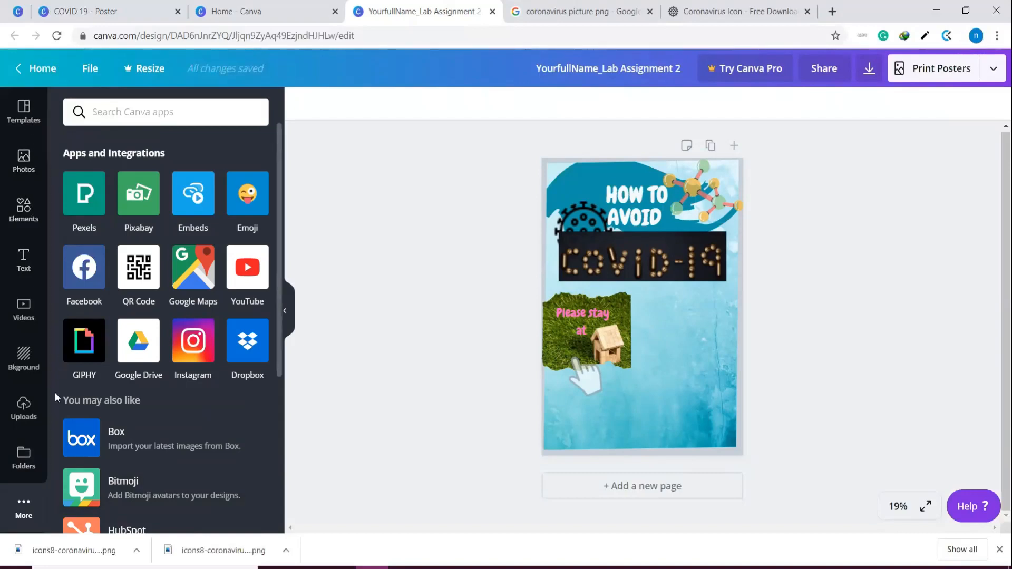
{"action": "left_click", "coordinate": [24, 402]}
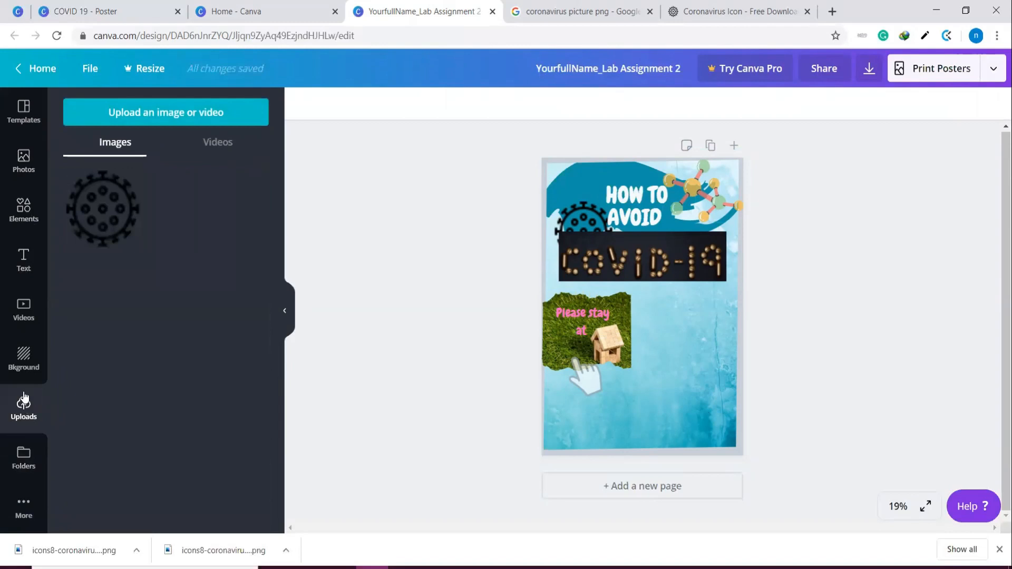
{"action": "left_click", "coordinate": [152, 119]}
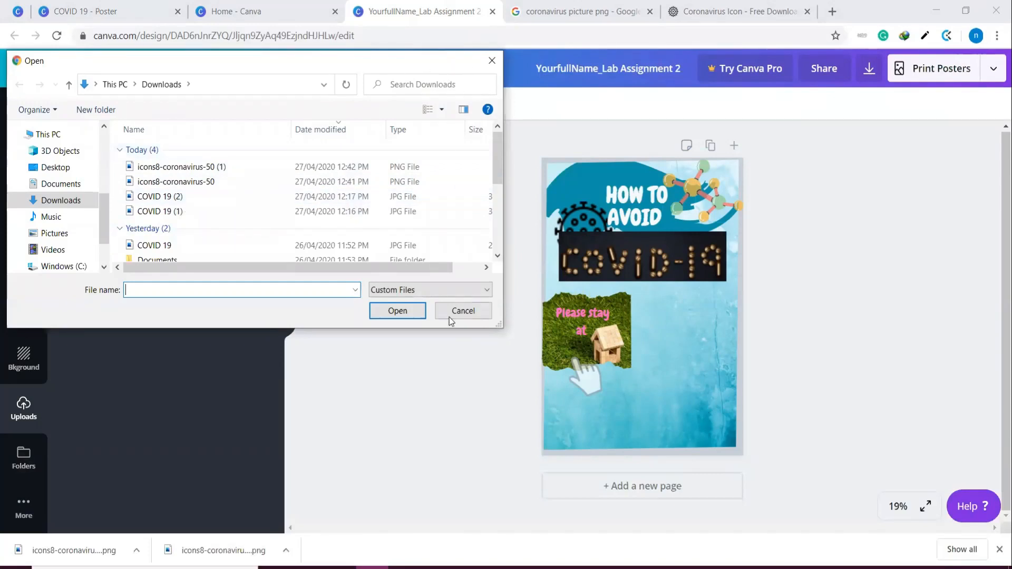
{"action": "left_click", "coordinate": [498, 58]}
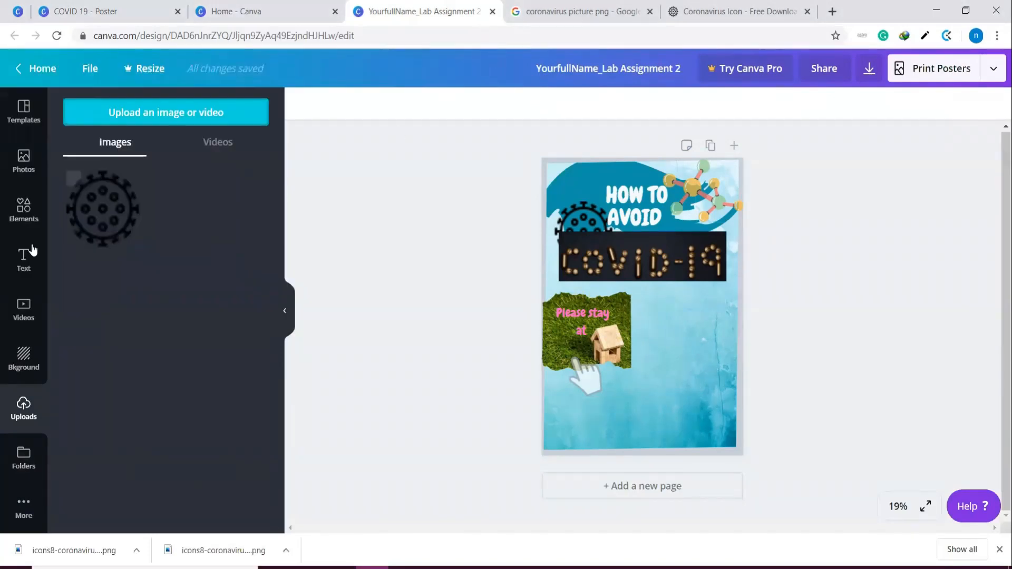
Add the Coronavirus graphic of the standing doctor with a raised arm, shrink it slightly and place it in the poster's lower-right corner
{"action": "left_click", "coordinate": [24, 211]}
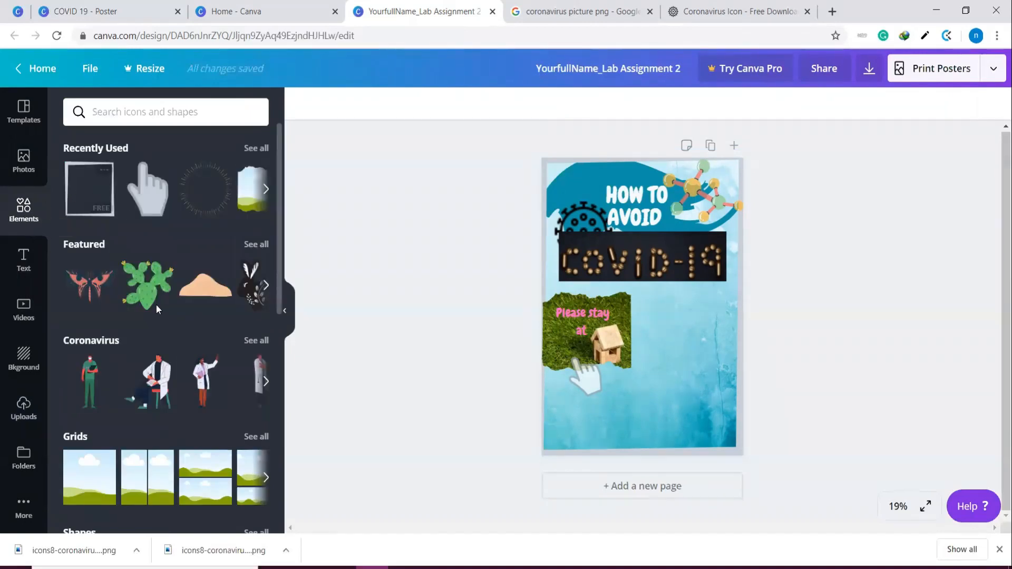
{"action": "left_click", "coordinate": [201, 381]}
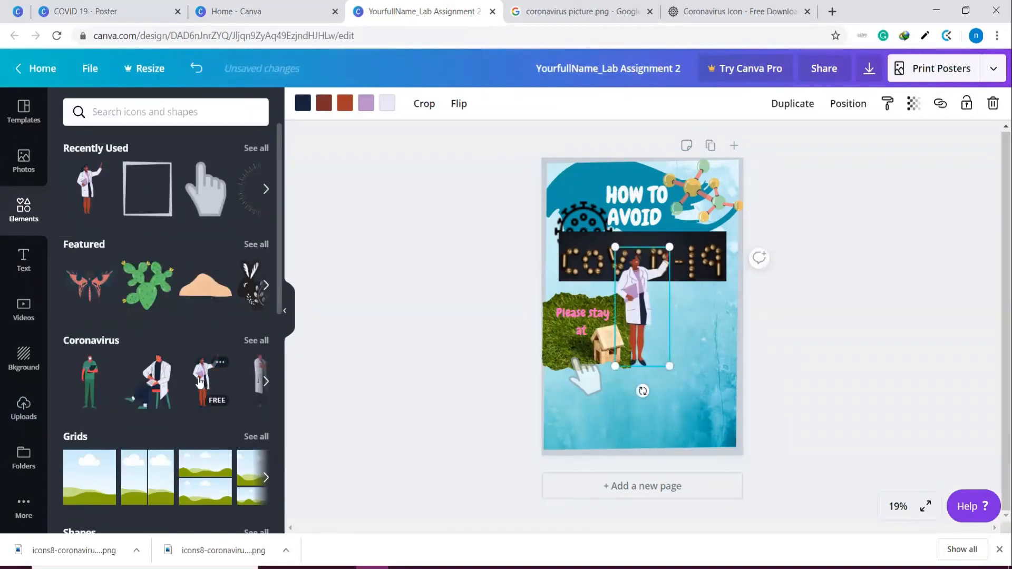
{"action": "left_click_drag", "start_coordinate": [656, 324], "coordinate": [715, 397]}
{"action": "left_click_drag", "start_coordinate": [725, 321], "coordinate": [723, 338]}
{"action": "left_click_drag", "start_coordinate": [718, 376], "coordinate": [725, 386]}
{"action": "left_click", "coordinate": [792, 357]}
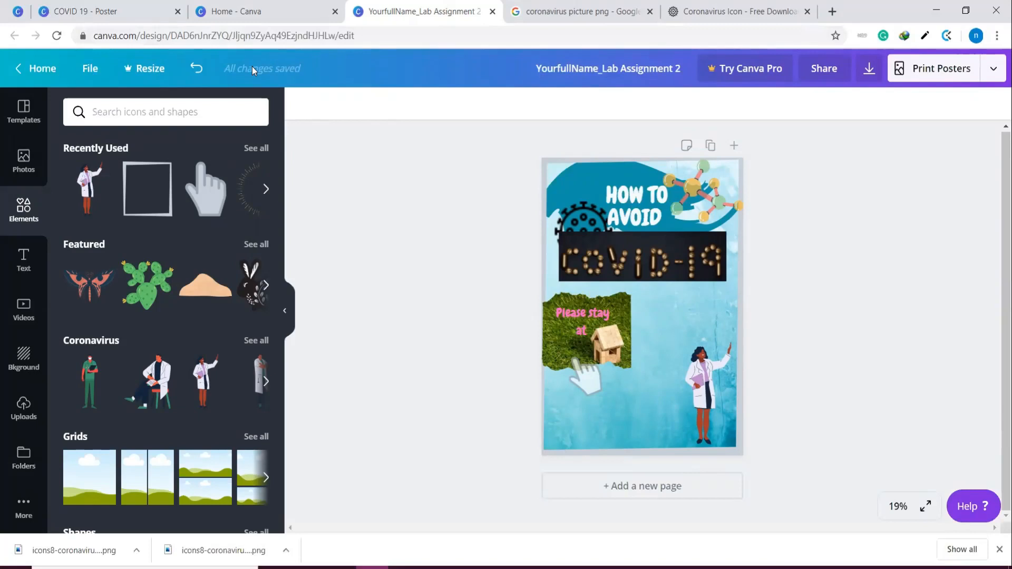
{"action": "left_click", "coordinate": [23, 110]}
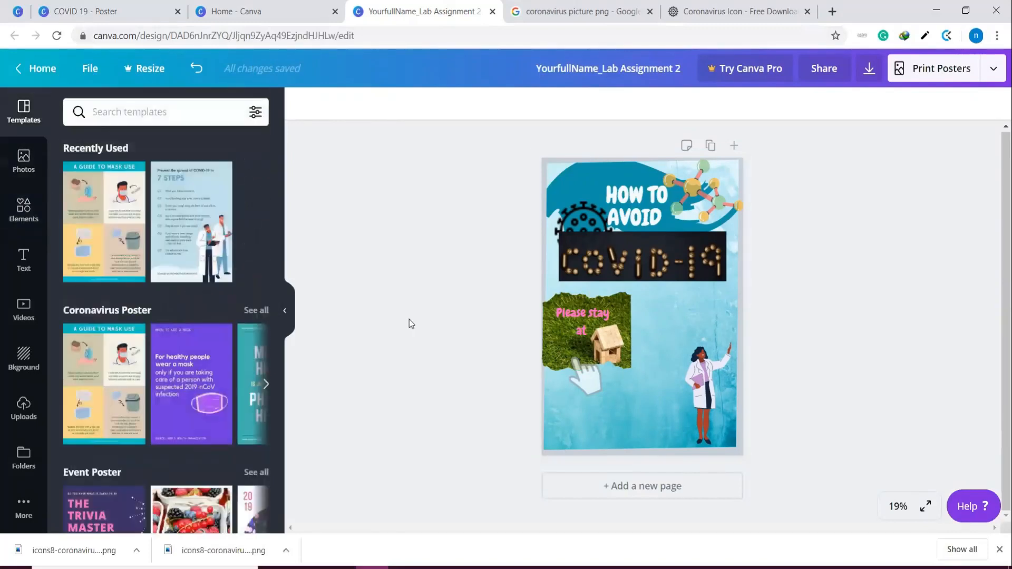
{"action": "left_click", "coordinate": [23, 161]}
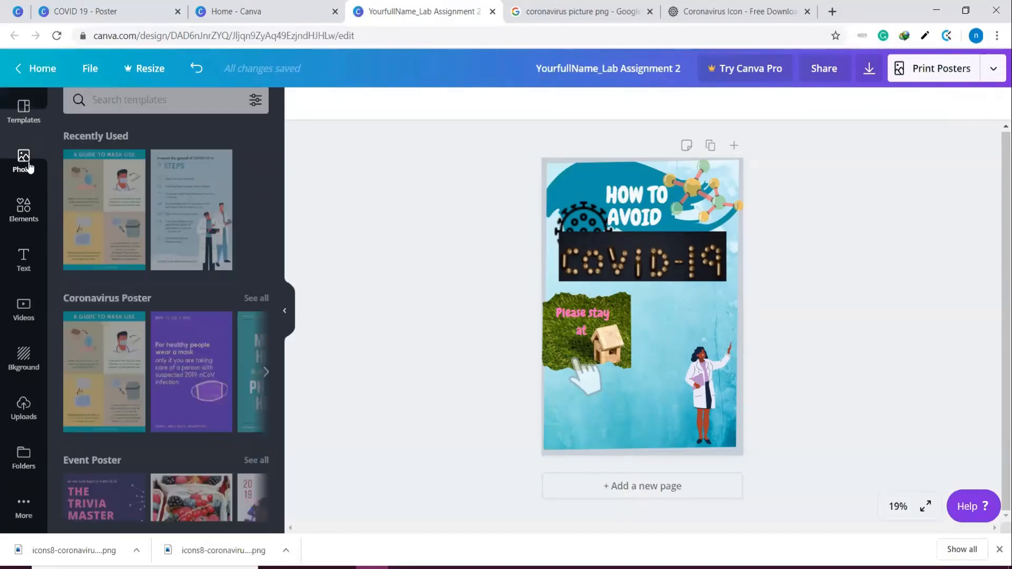
{"action": "left_click", "coordinate": [661, 447]}
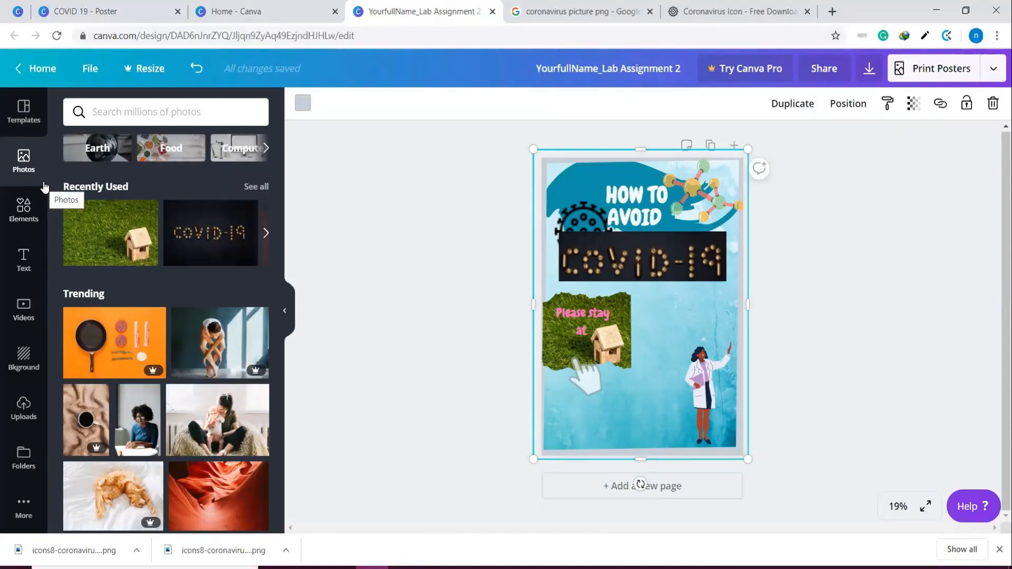
Add a subheading at the bottom of the poster reading "design by" followed by the designer's first name
{"action": "left_click", "coordinate": [27, 263]}
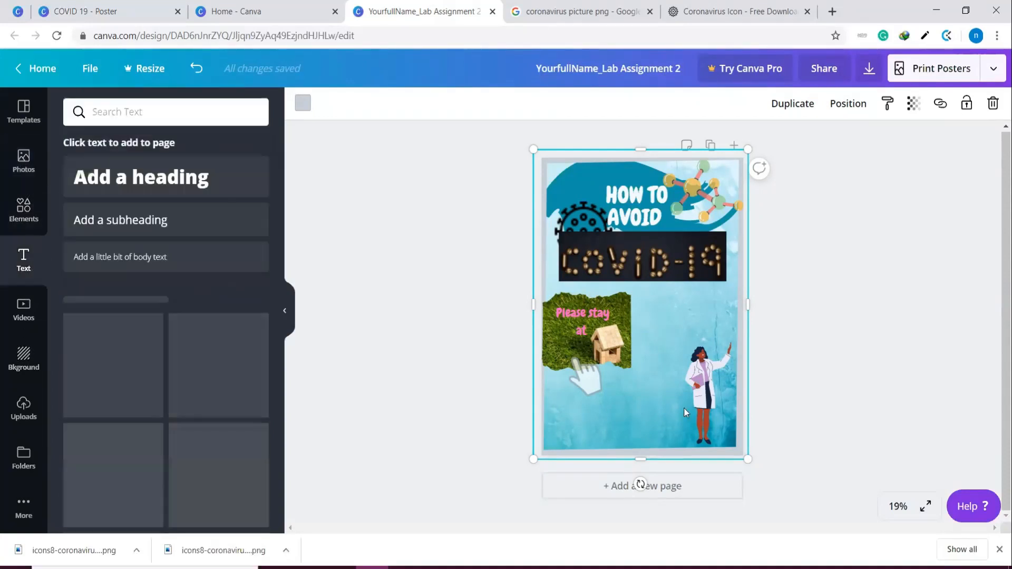
{"action": "left_click", "coordinate": [159, 220]}
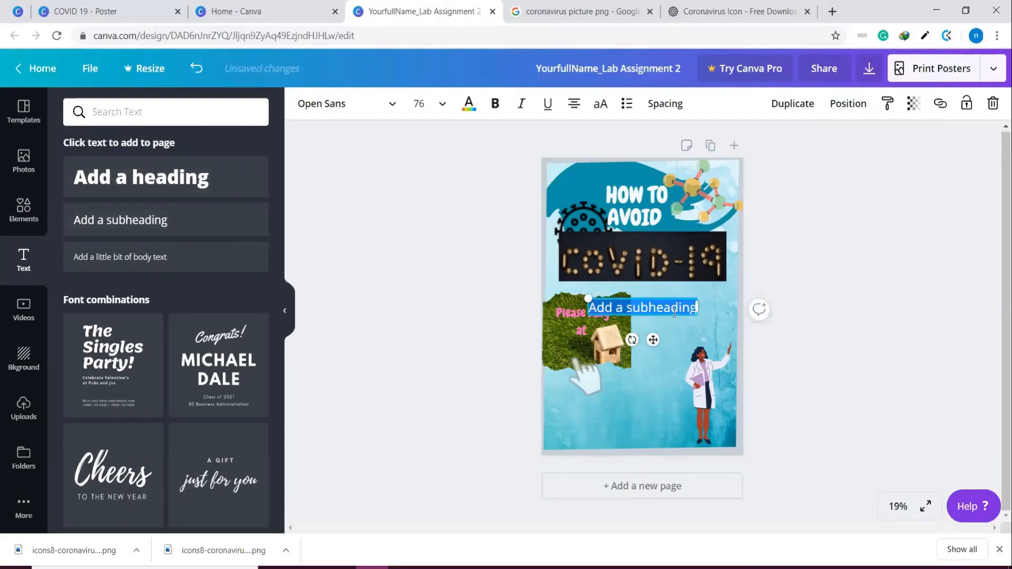
{"action": "left_click_drag", "start_coordinate": [673, 315], "coordinate": [658, 445]}
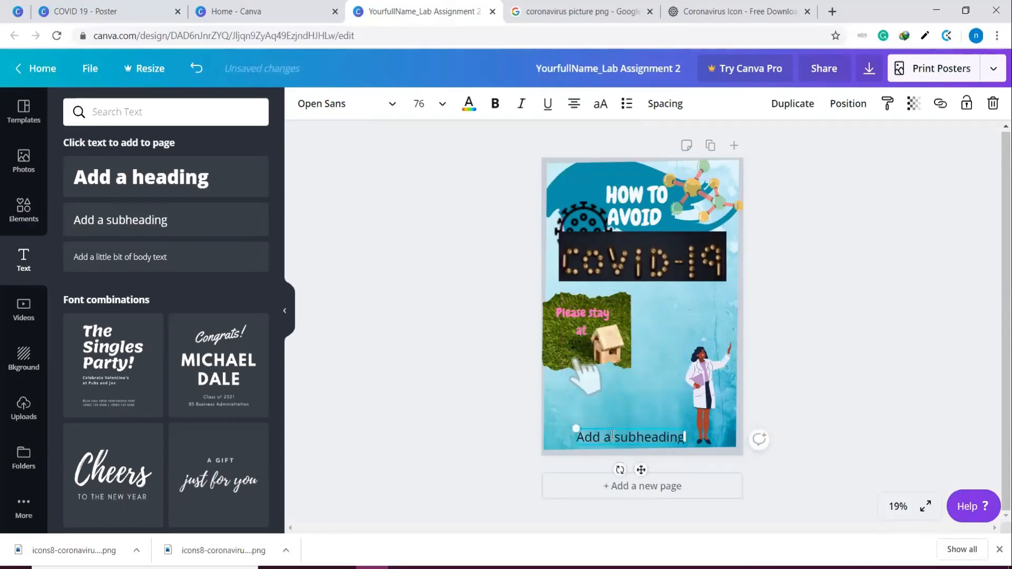
{"action": "type", "text": "de"}
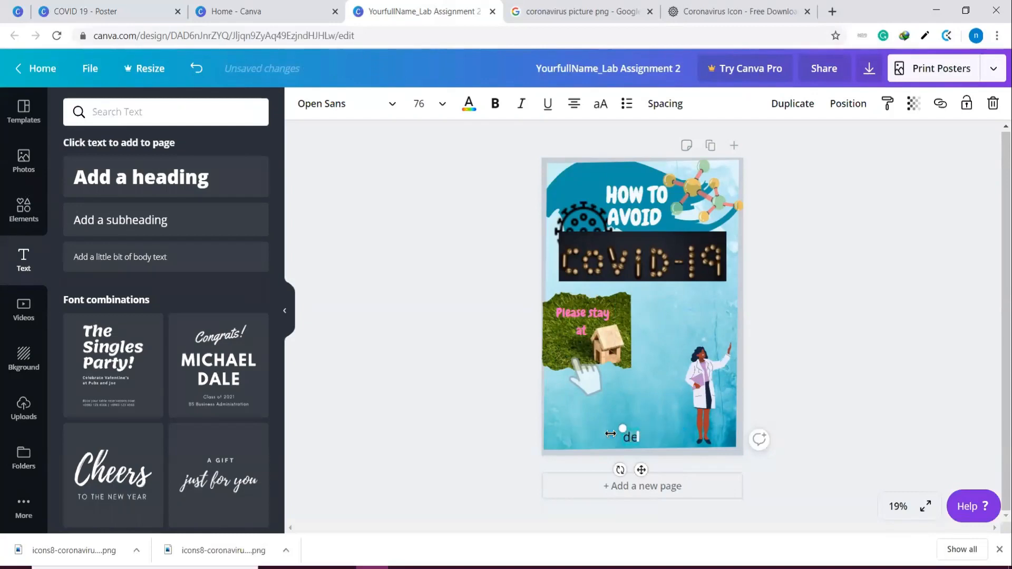
{"action": "type", "text": "sign by Nisa"}
{"action": "left_click", "coordinate": [868, 386]}
Set the design credit's font size to 36, enlarge it slightly to about 41.6 and move it to the poster's bottom edge
{"action": "left_click", "coordinate": [672, 434]}
{"action": "left_click_drag", "start_coordinate": [674, 427], "coordinate": [689, 445]}
{"action": "double_click", "coordinate": [640, 431]}
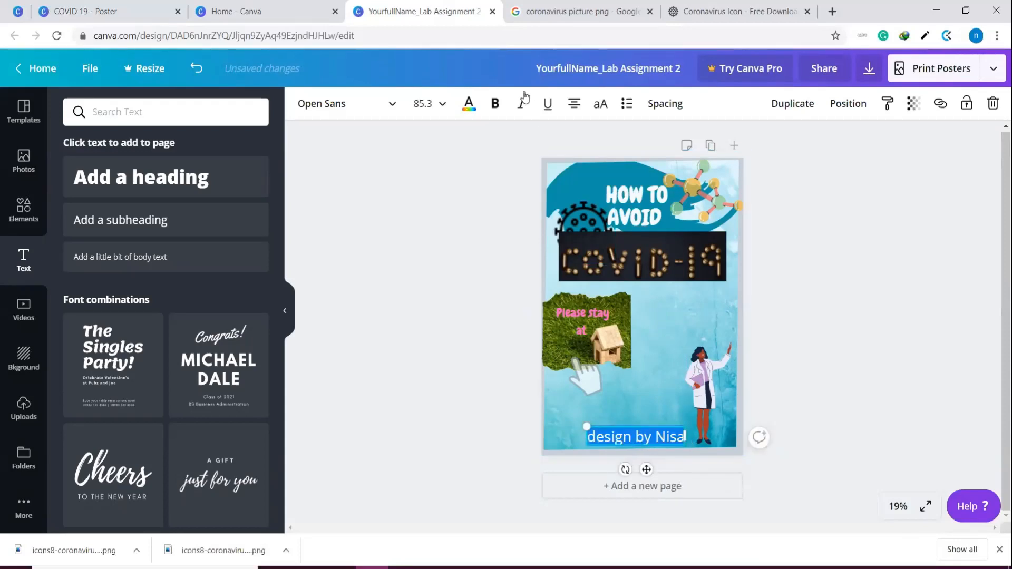
{"action": "left_click", "coordinate": [442, 104]}
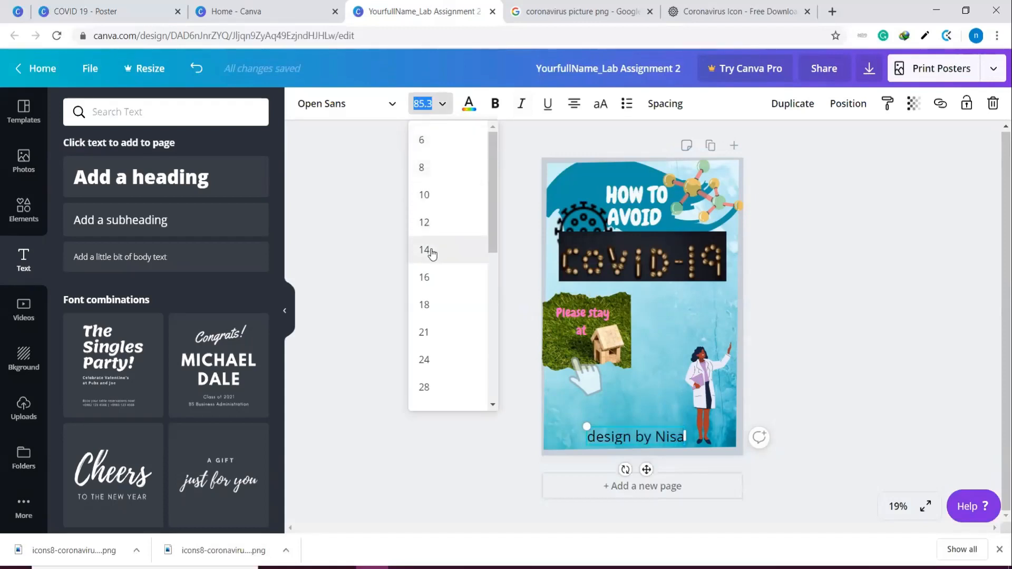
{"action": "left_click", "coordinate": [431, 251]}
{"action": "left_click", "coordinate": [441, 104]}
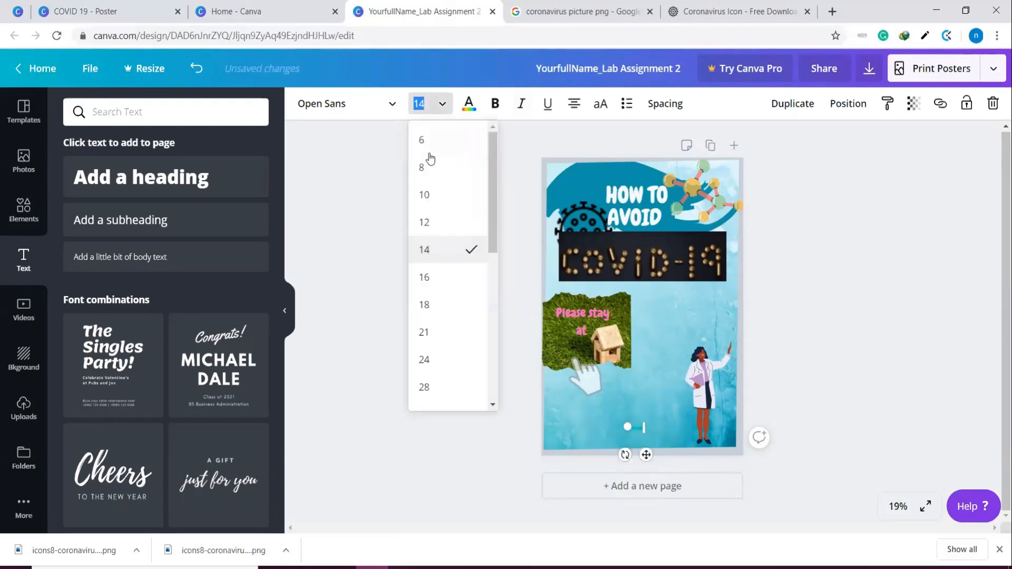
{"action": "left_click", "coordinate": [429, 278]}
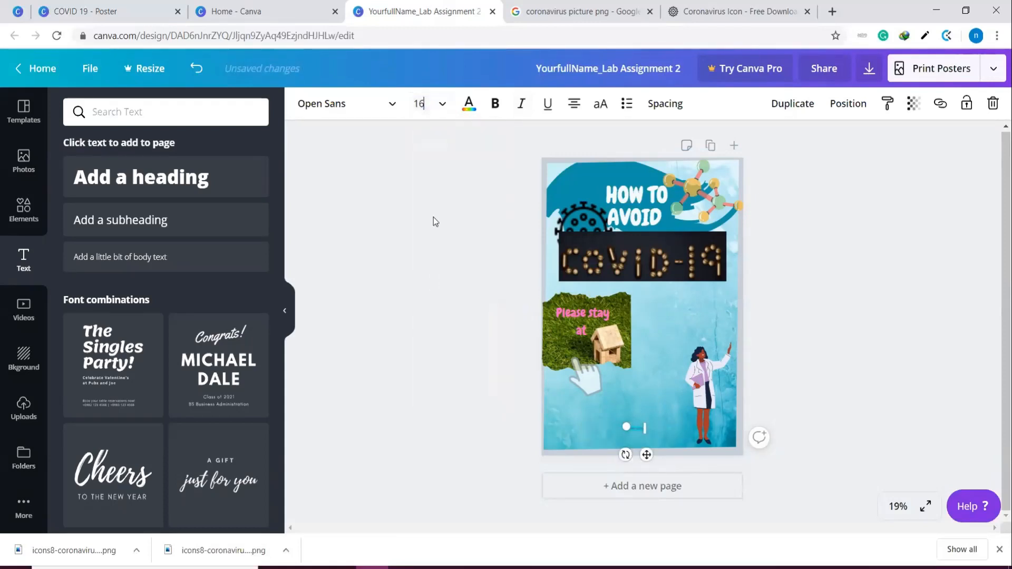
{"action": "left_click", "coordinate": [443, 104]}
{"action": "scroll", "coordinate": [445, 323], "scroll_direction": "down", "scroll_amount": 3}
{"action": "left_click", "coordinate": [440, 293]}
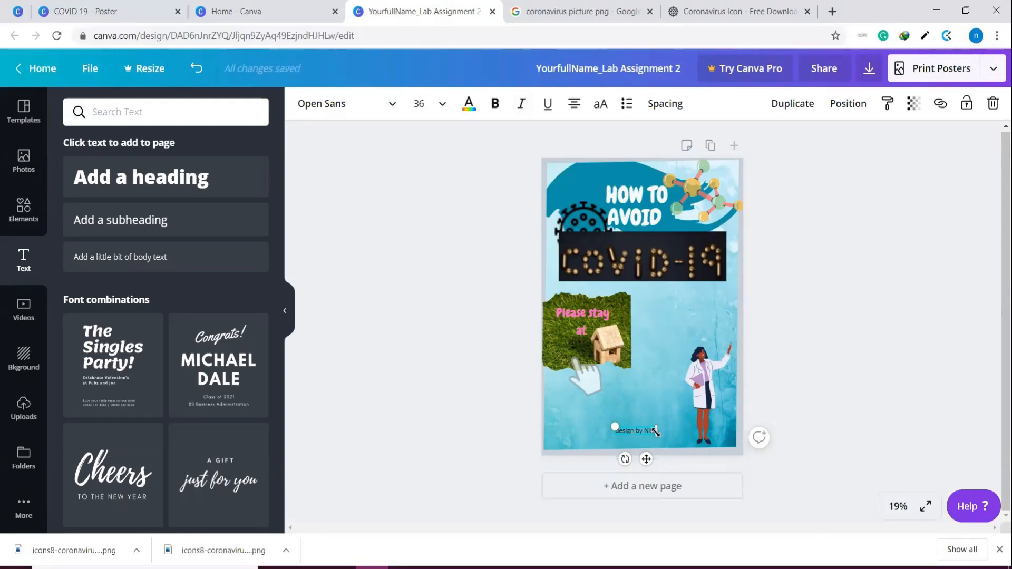
{"action": "left_click_drag", "start_coordinate": [661, 434], "coordinate": [652, 469]}
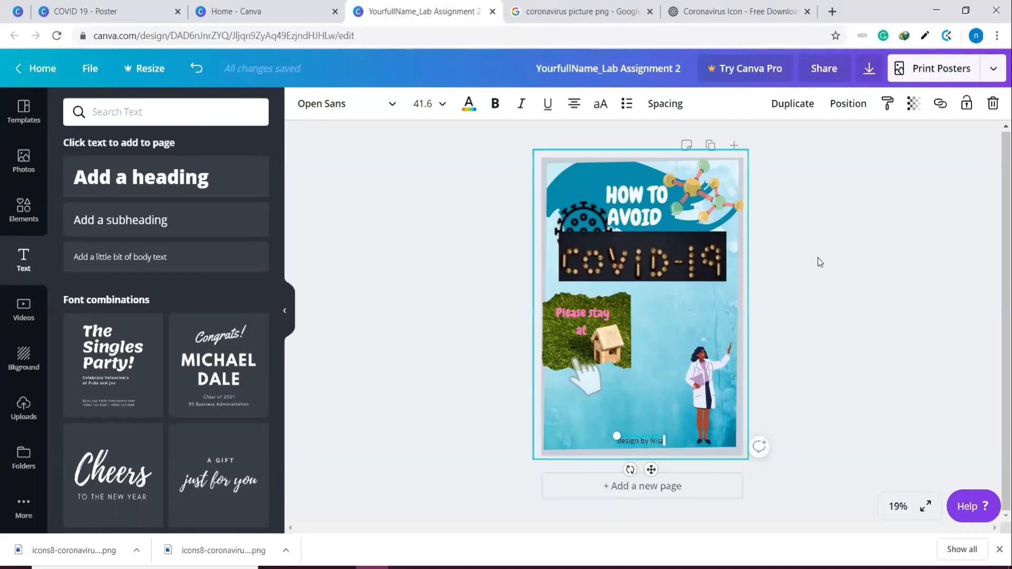
Lock the design credit at the bottom and the molecule graphic in the upper-right corner against editing
{"action": "left_click", "coordinate": [967, 104]}
{"action": "left_click", "coordinate": [924, 330]}
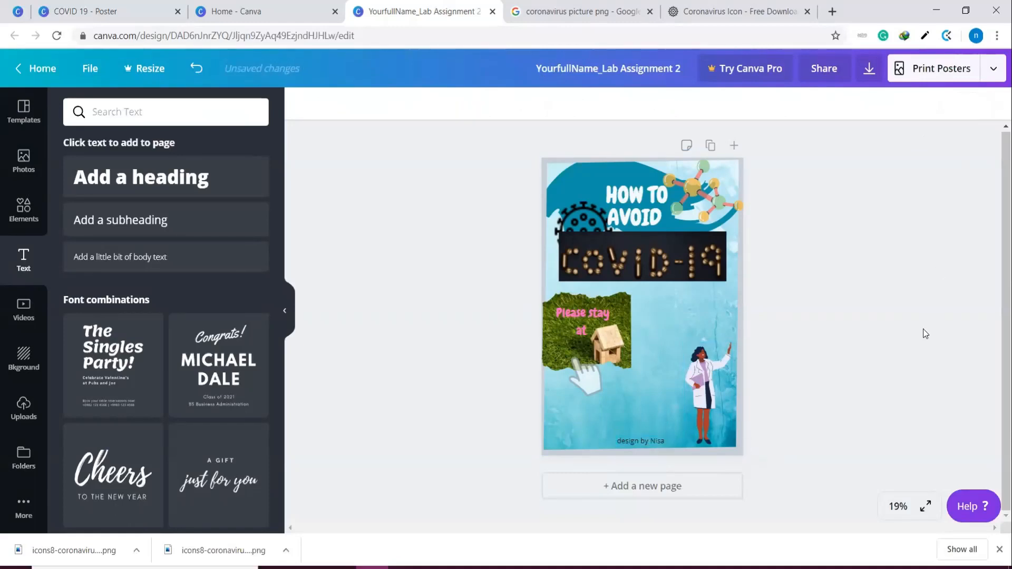
{"action": "left_click", "coordinate": [664, 446]}
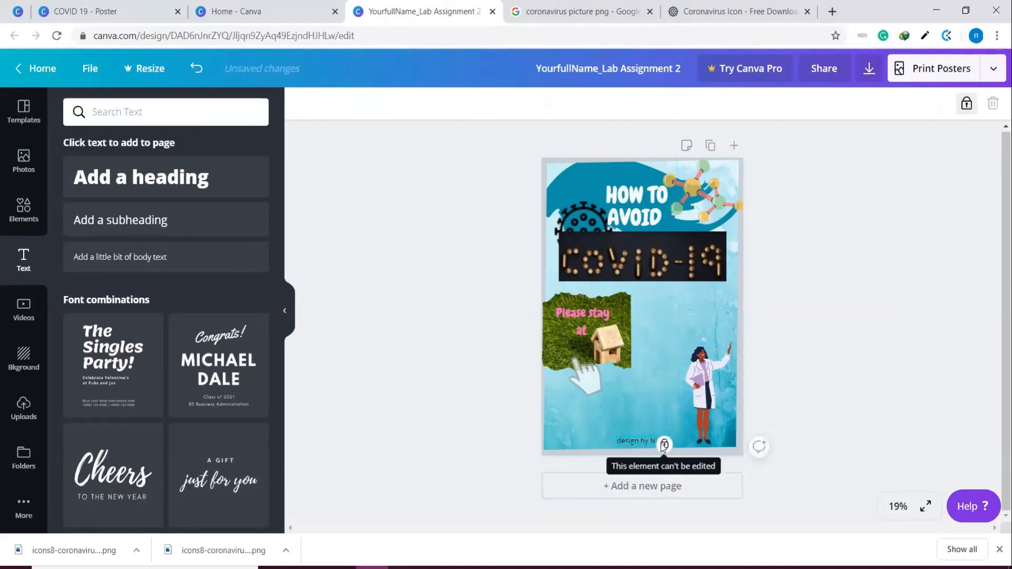
{"action": "left_click", "coordinate": [870, 398]}
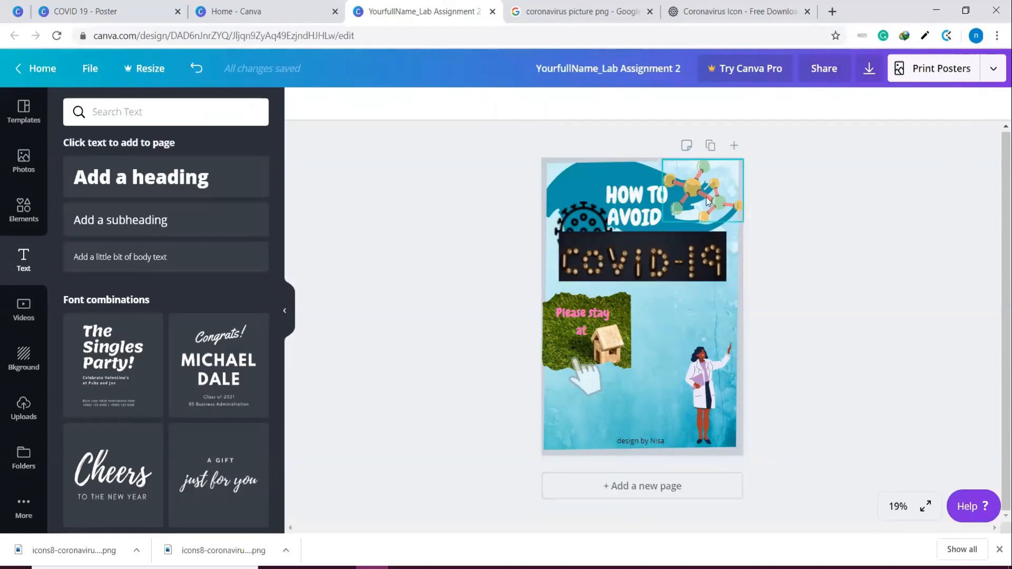
{"action": "left_click", "coordinate": [723, 187]}
{"action": "left_click", "coordinate": [966, 103]}
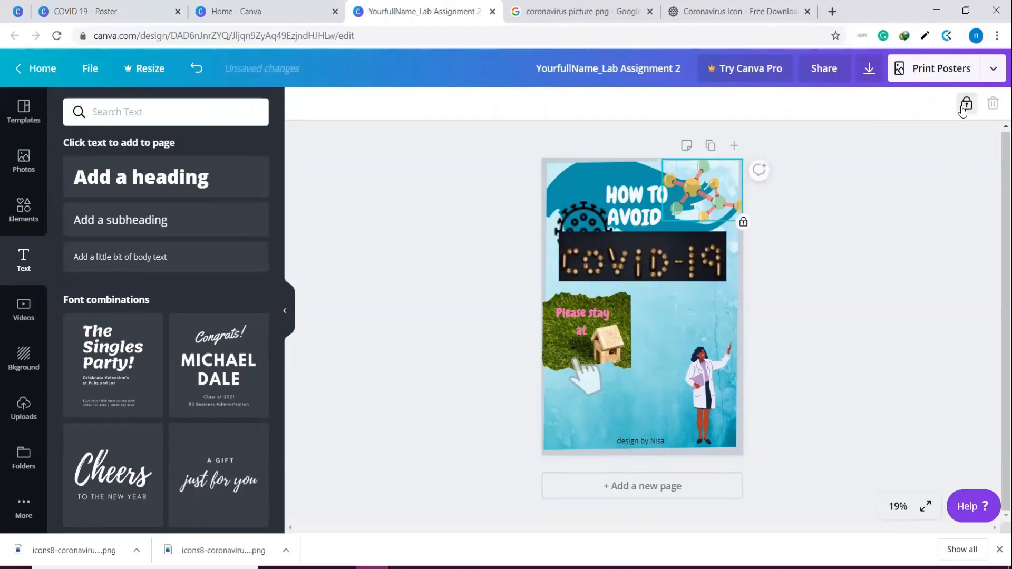
Lock the grey border around the poster and unlock it again
{"action": "left_click", "coordinate": [606, 167]}
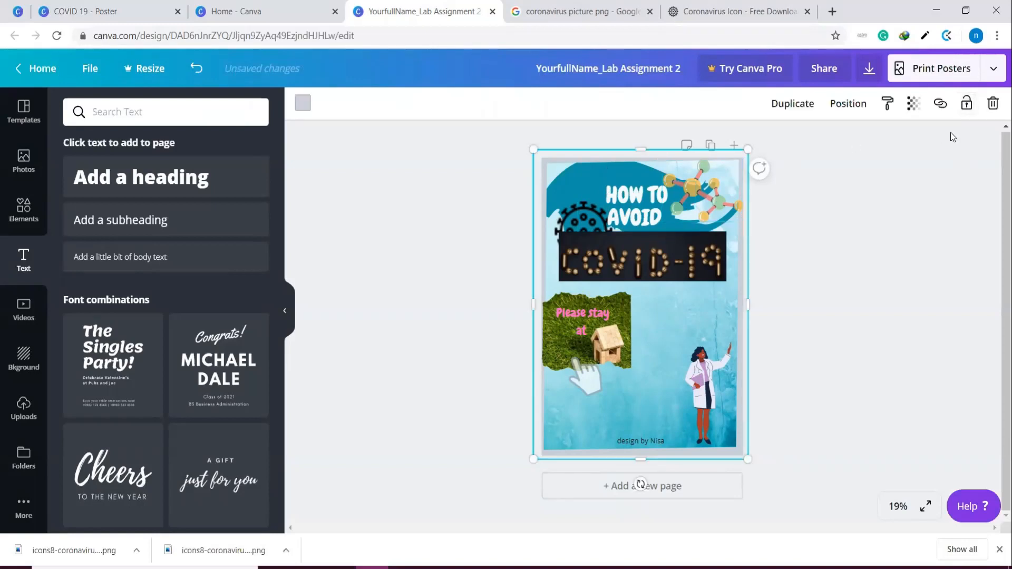
{"action": "left_click", "coordinate": [894, 214]}
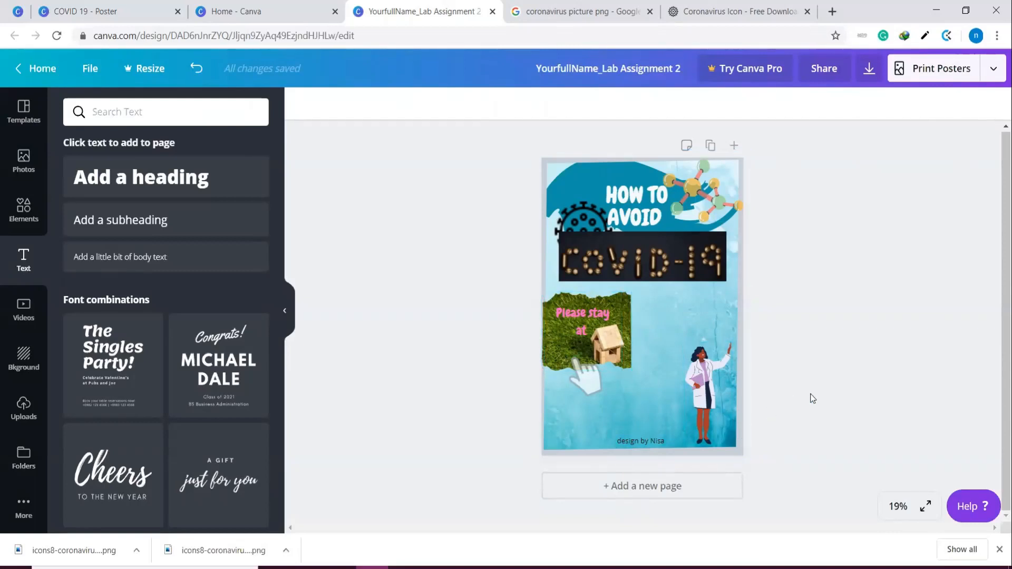
{"action": "left_click", "coordinate": [741, 451]}
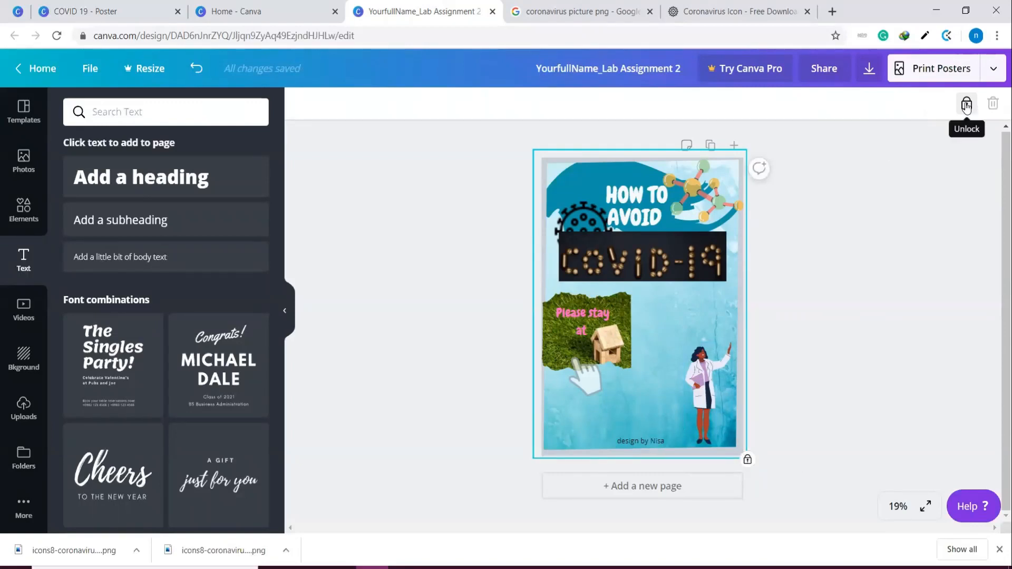
{"action": "left_click", "coordinate": [966, 104]}
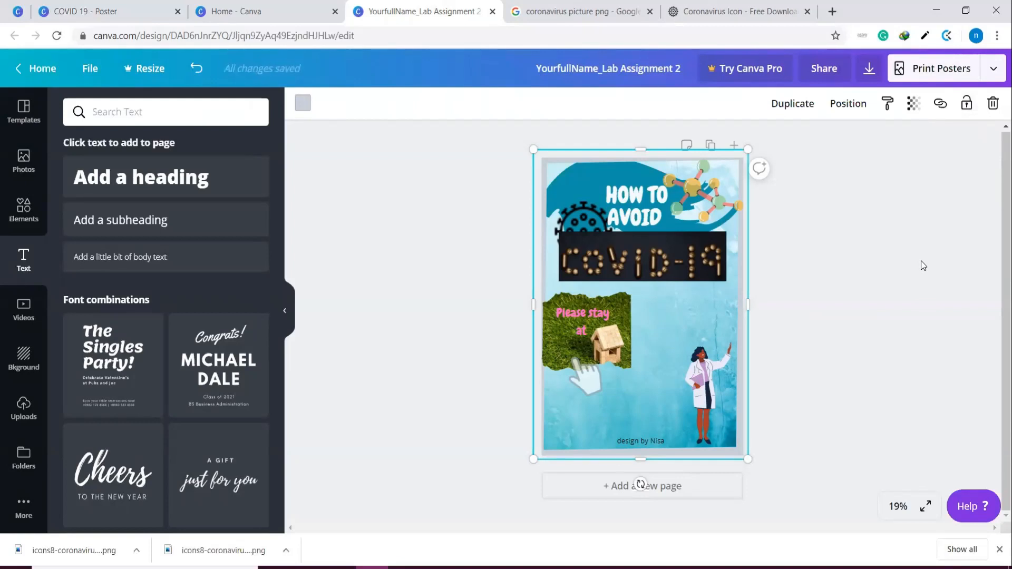
Delete the standing doctor graphic from the poster's lower-right corner
{"action": "left_click", "coordinate": [696, 375]}
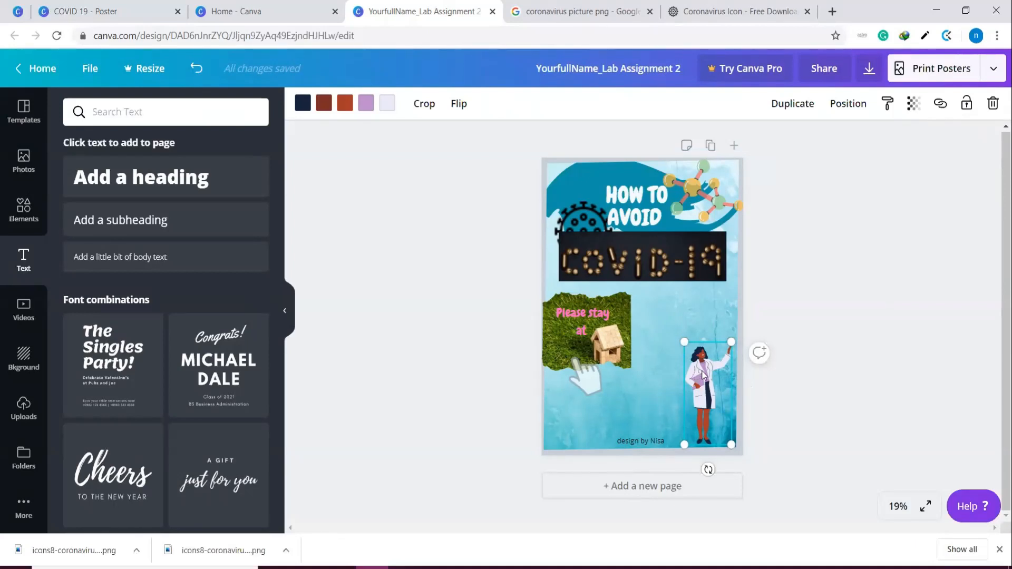
{"action": "right_click", "coordinate": [702, 371]}
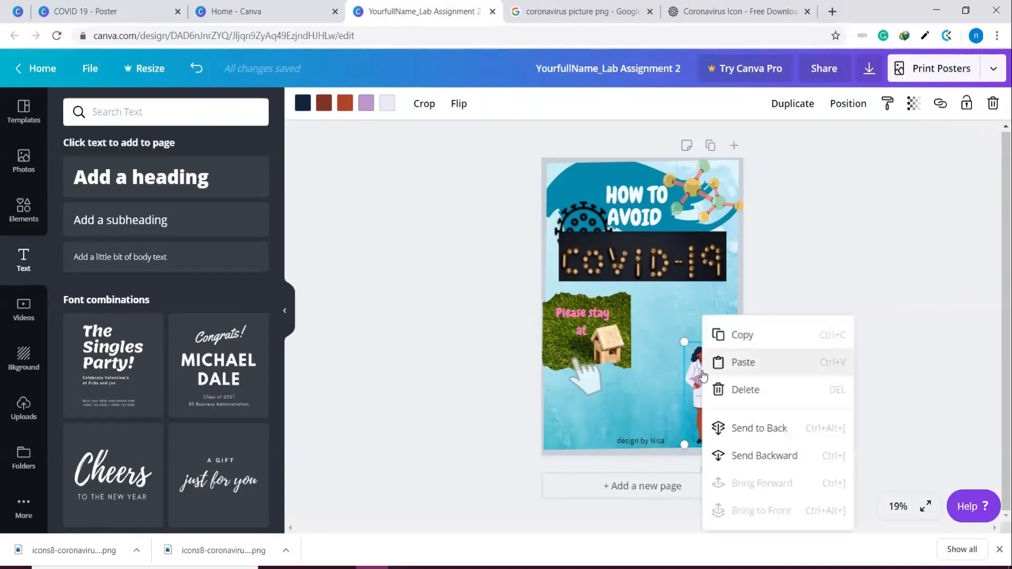
{"action": "left_click", "coordinate": [745, 390]}
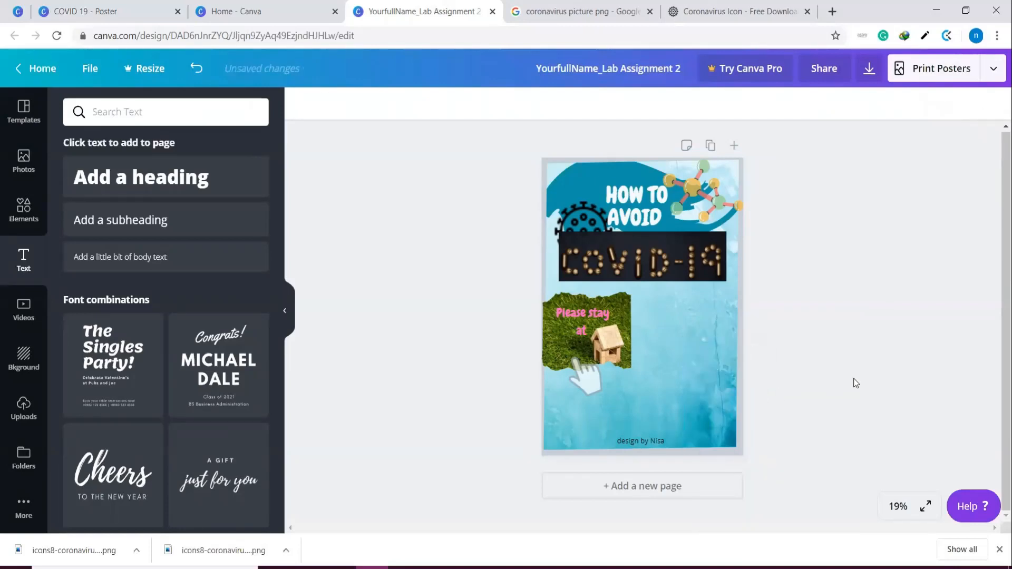
Try an upright copy of the pointing hand in the poster's lower-right area, and delete the copy
{"action": "left_click", "coordinate": [586, 384]}
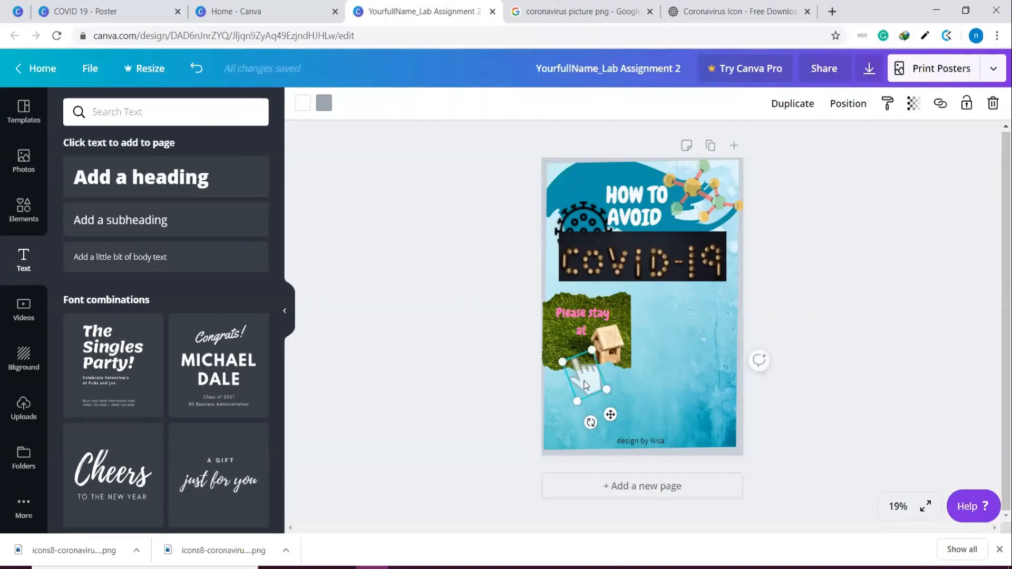
{"action": "left_click_drag", "start_coordinate": [584, 385], "coordinate": [587, 387]}
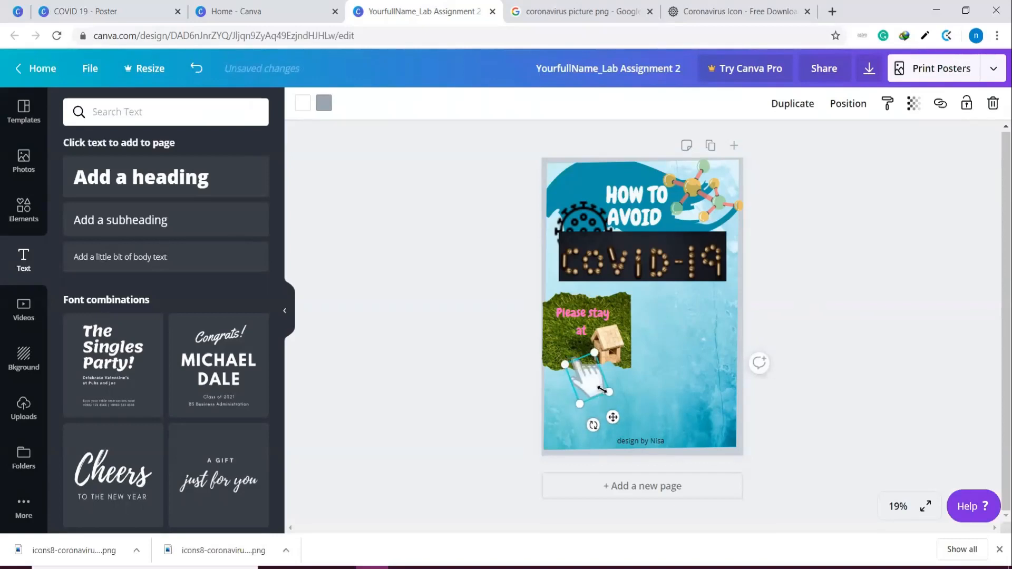
{"action": "left_click_drag", "start_coordinate": [614, 418], "coordinate": [684, 438]}
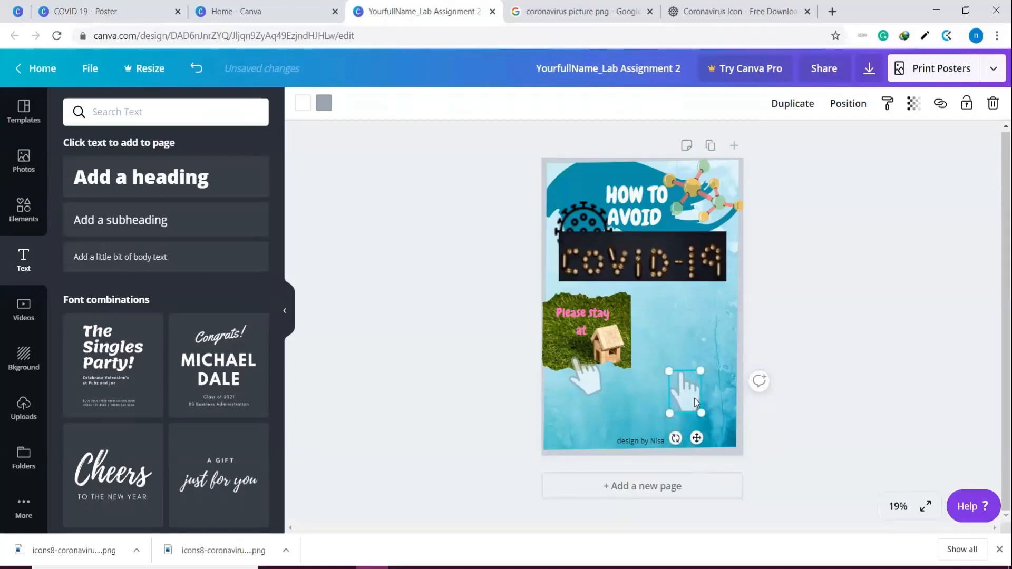
{"action": "key", "text": "Delete"}
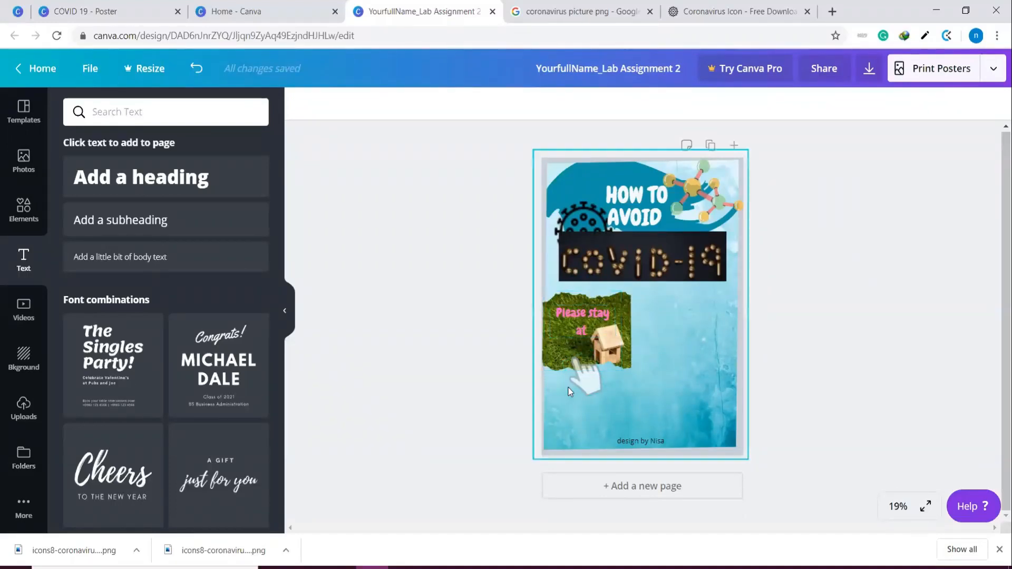
Delete the pointing hand graphic below the house photo
{"action": "left_click", "coordinate": [582, 382]}
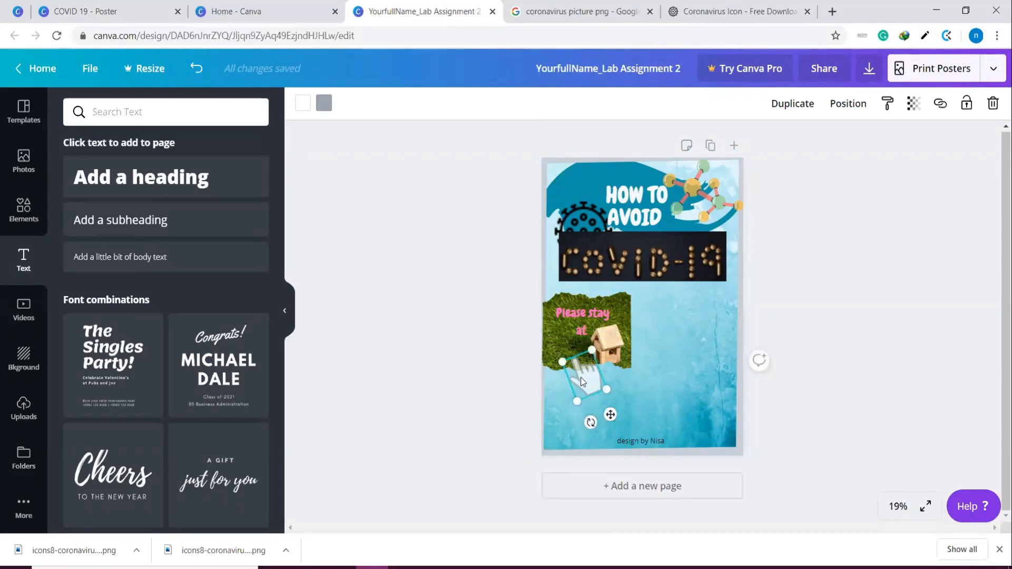
{"action": "key", "text": "Delete"}
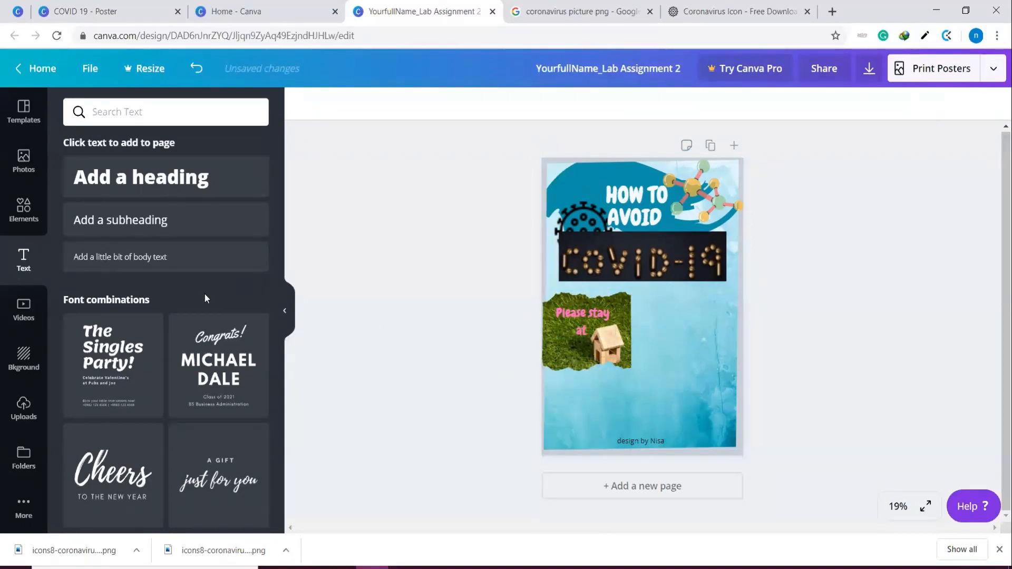
Add a body text line and place it just right of the house photo, below the COVID-19 photo
{"action": "left_click", "coordinate": [152, 266]}
{"action": "double_click", "coordinate": [675, 306]}
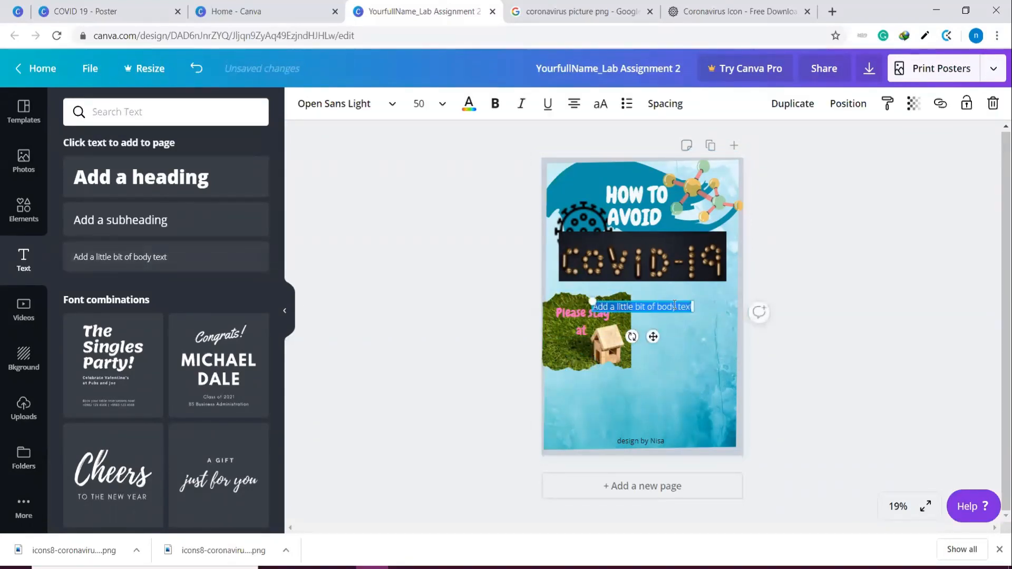
{"action": "left_click_drag", "start_coordinate": [652, 337], "coordinate": [694, 334]}
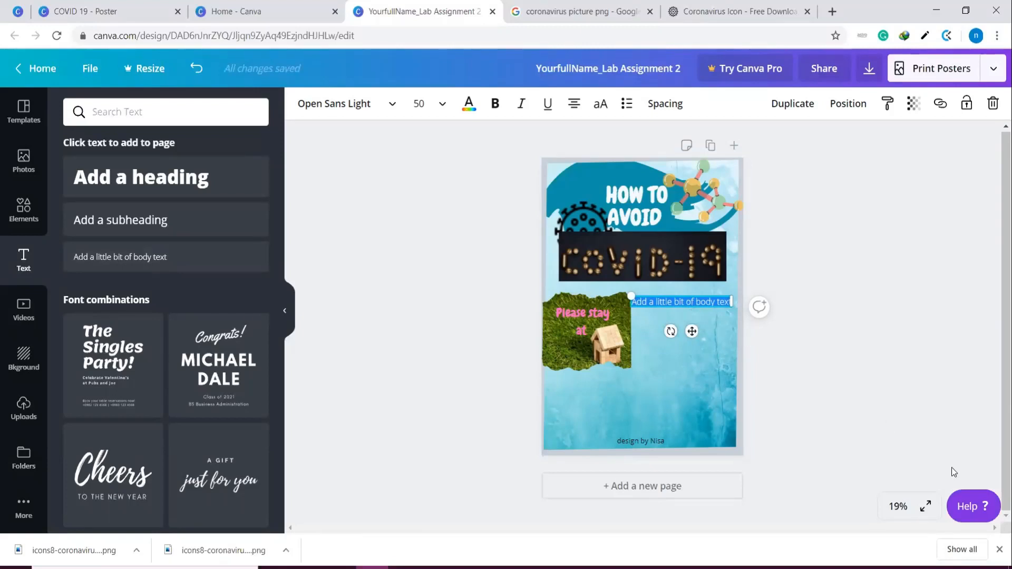
Look over the poster at 50% zoom from the heading down to the design credit, and return to the new body text
{"action": "left_click", "coordinate": [897, 507]}
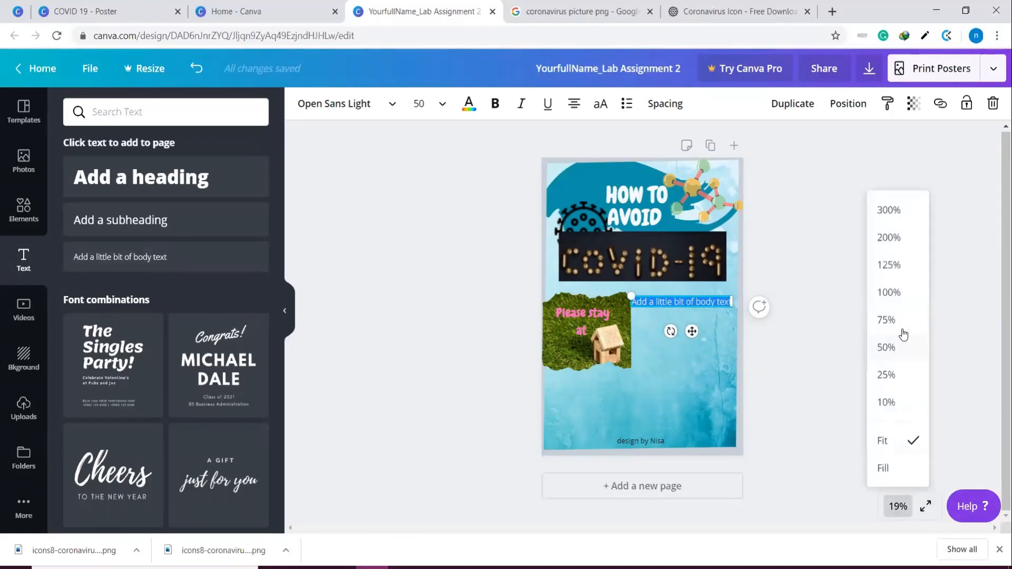
{"action": "left_click", "coordinate": [898, 346]}
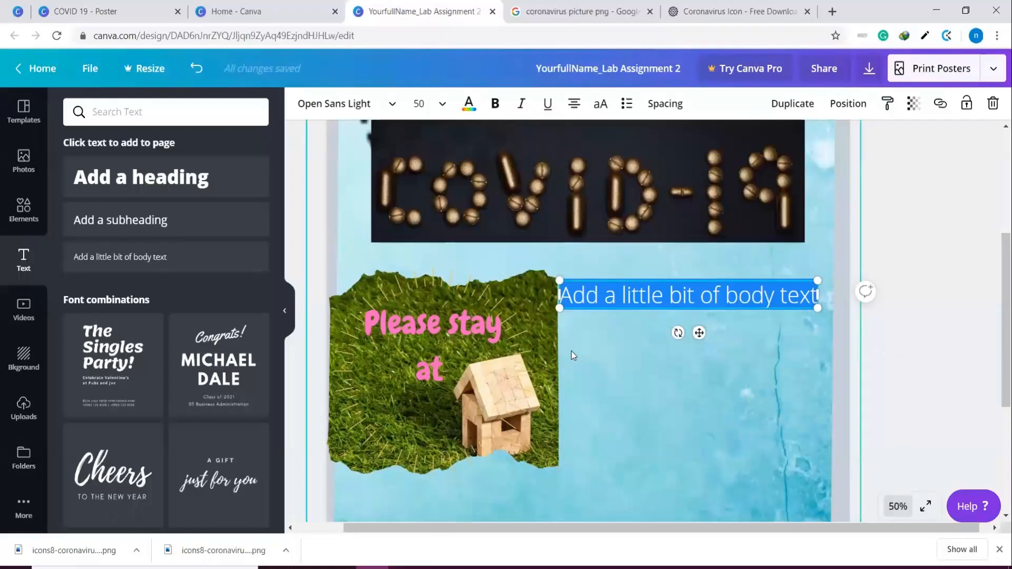
{"action": "scroll", "coordinate": [562, 349], "scroll_direction": "up", "scroll_amount": 5}
{"action": "scroll", "coordinate": [575, 297], "scroll_direction": "down", "scroll_amount": 10}
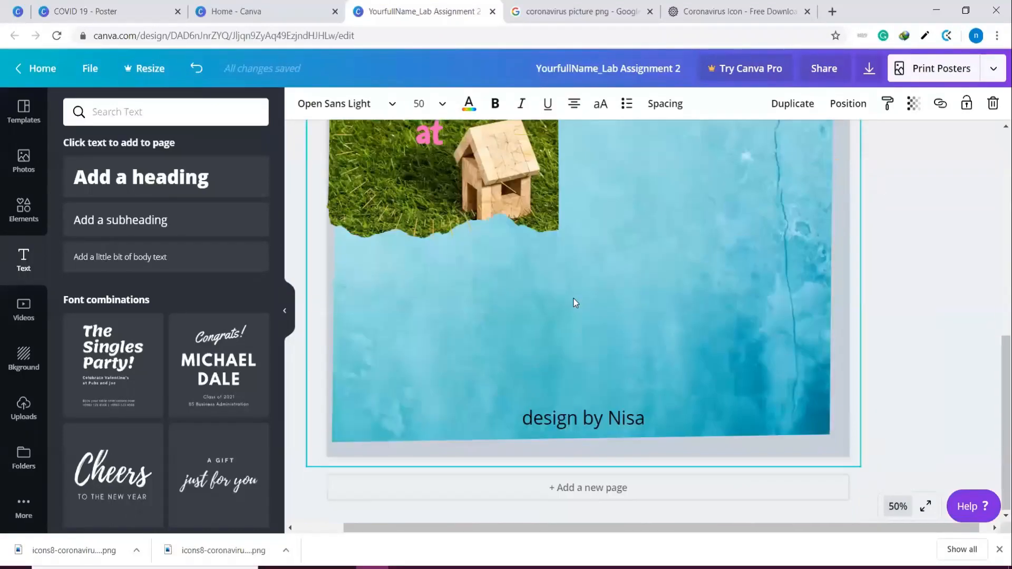
{"action": "scroll", "coordinate": [575, 297], "scroll_direction": "up", "scroll_amount": 10}
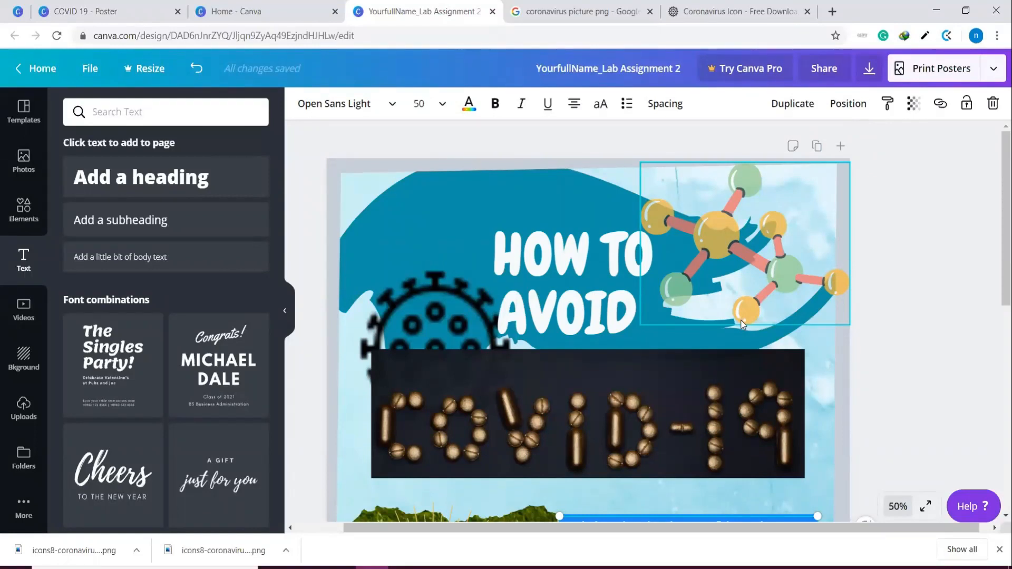
{"action": "scroll", "coordinate": [650, 305], "scroll_direction": "down", "scroll_amount": 9}
{"action": "scroll", "coordinate": [645, 305], "scroll_direction": "up", "scroll_amount": 3}
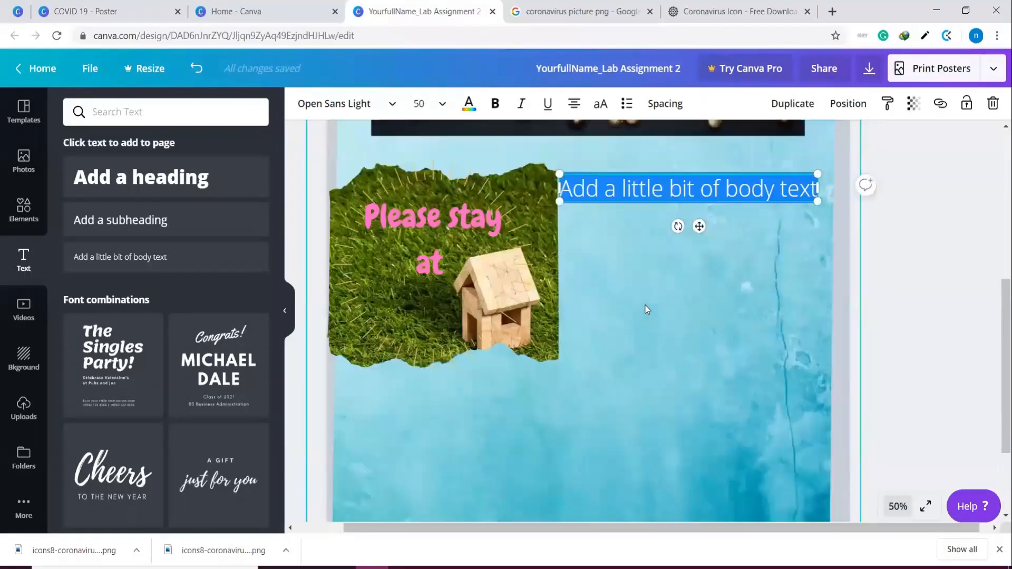
{"action": "scroll", "coordinate": [646, 305], "scroll_direction": "up", "scroll_amount": 3}
{"action": "left_click", "coordinate": [599, 335]}
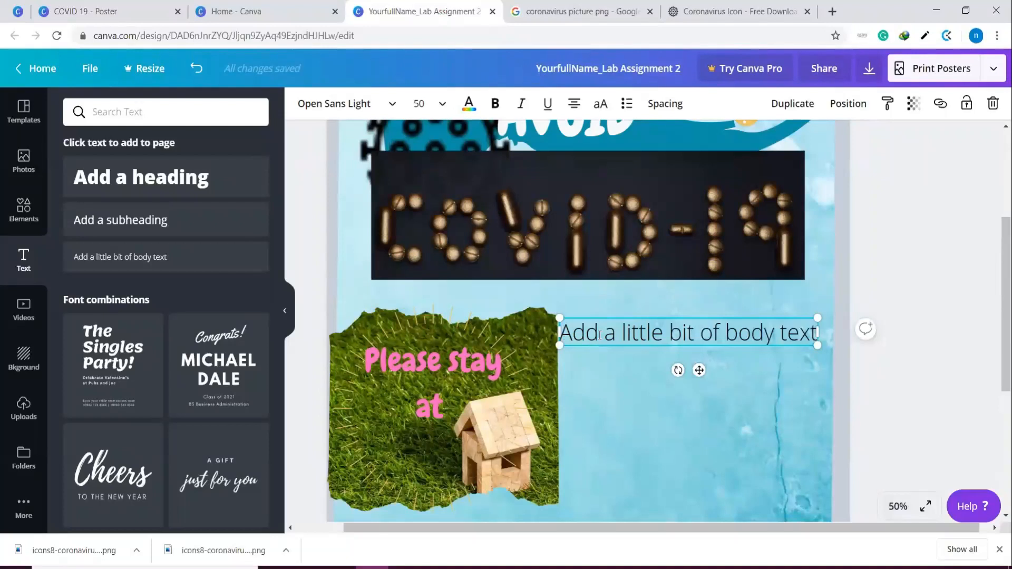
Replace the placeholder text beside the house photo with a bulleted line reading "decsription"
{"action": "key", "text": "ctrl+a"}
{"action": "key", "text": "BackSpace"}
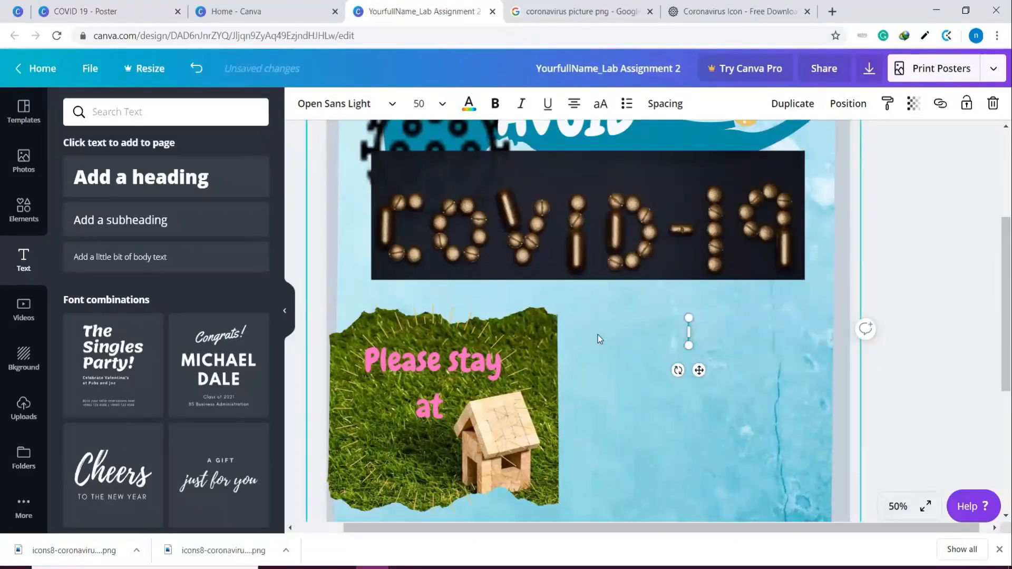
{"action": "type", "text": "*"}
{"action": "type", "text": " dec"}
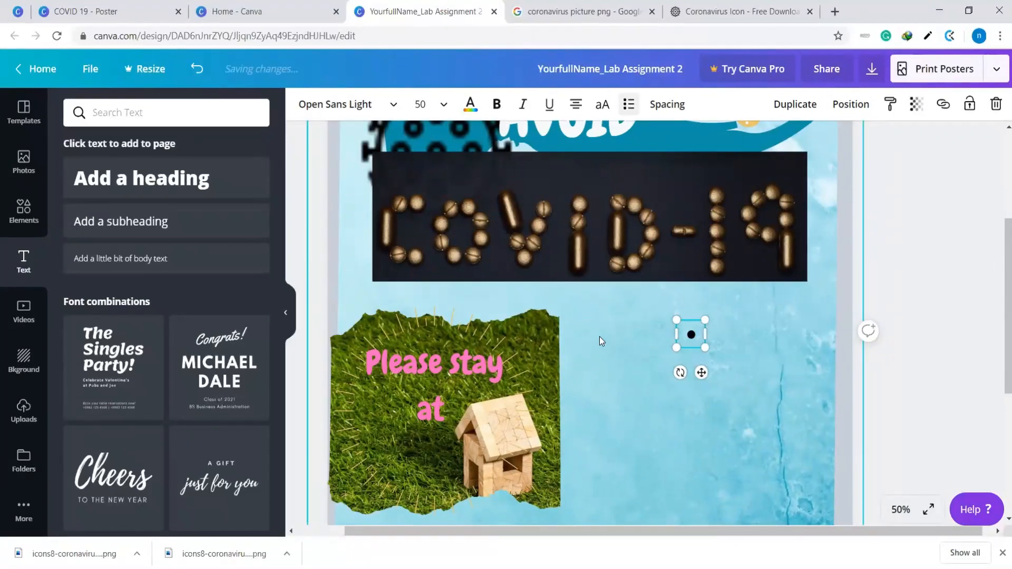
{"action": "type", "text": "srip"}
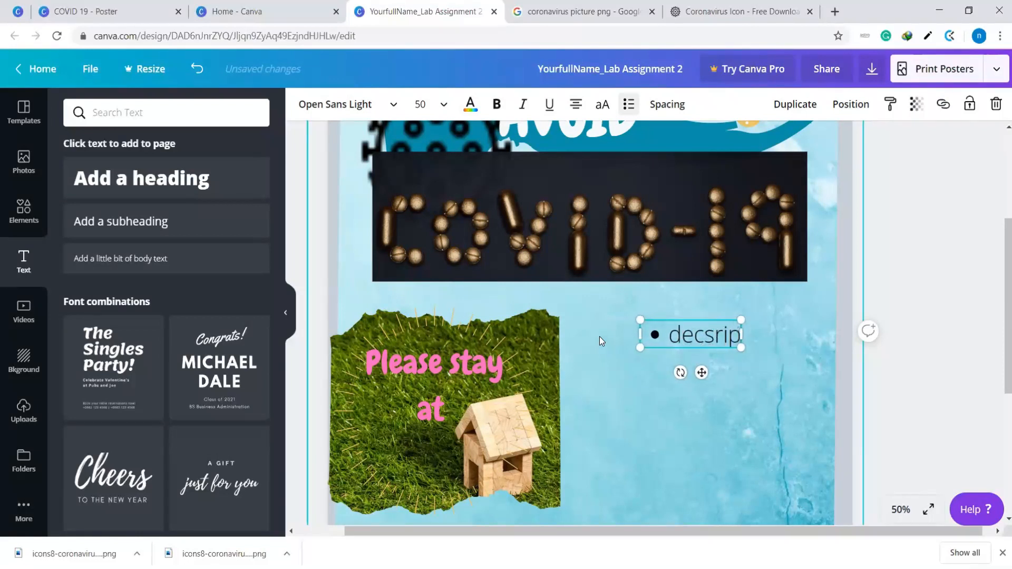
{"action": "type", "text": "tion"}
{"action": "left_click", "coordinate": [813, 390]}
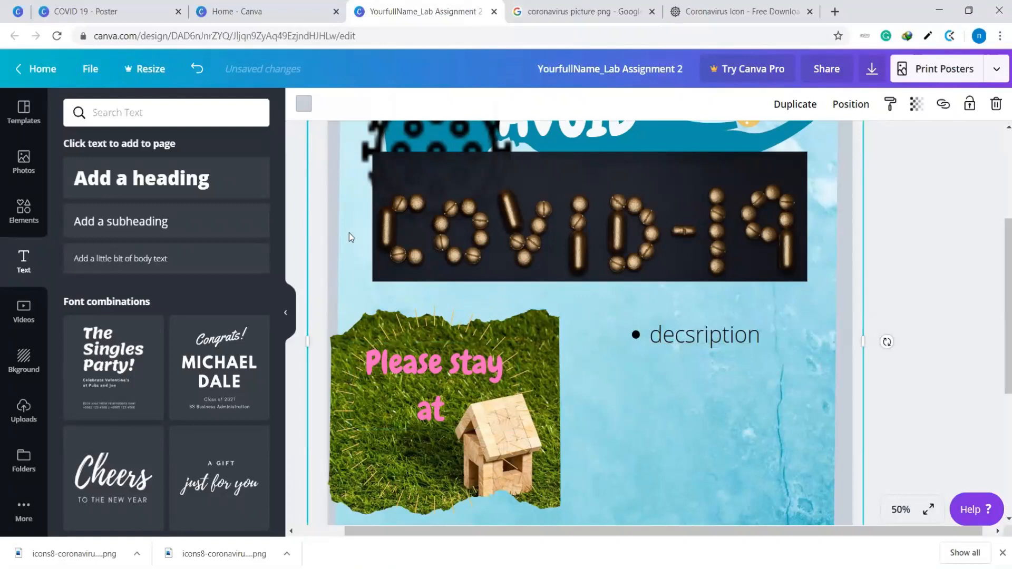
Look over the poster from the heading to the design credit and browse the available poster templates
{"action": "scroll", "coordinate": [681, 229], "scroll_direction": "down", "scroll_amount": 5}
{"action": "scroll", "coordinate": [680, 230], "scroll_direction": "up", "scroll_amount": 6}
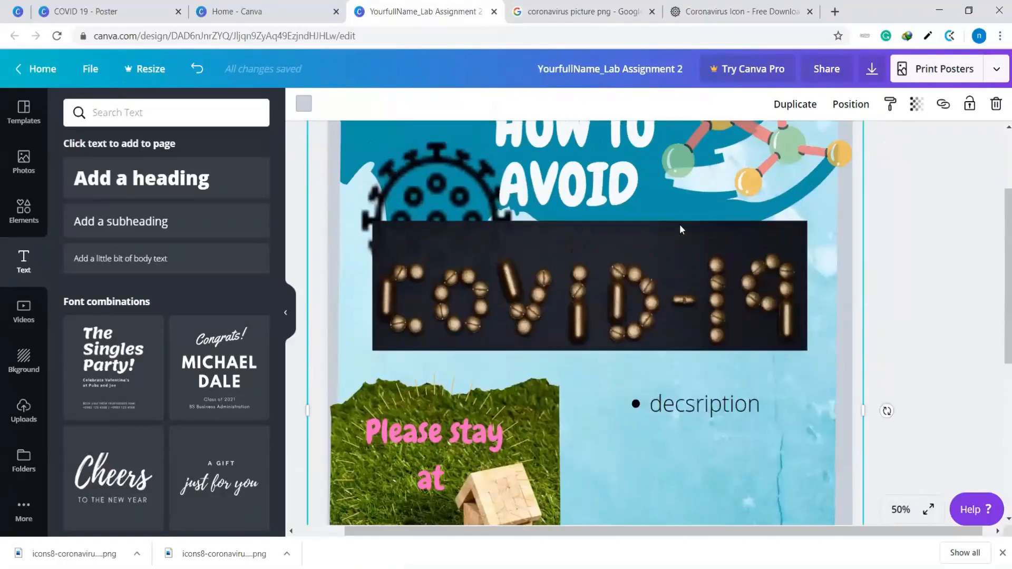
{"action": "scroll", "coordinate": [680, 229], "scroll_direction": "up", "scroll_amount": 2}
{"action": "scroll", "coordinate": [680, 230], "scroll_direction": "down", "scroll_amount": 8}
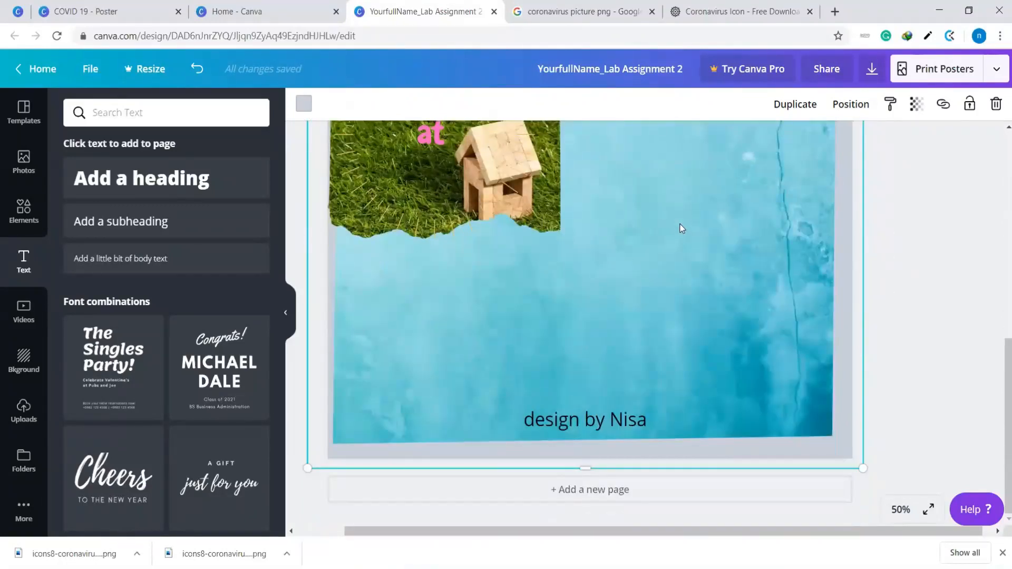
{"action": "scroll", "coordinate": [681, 228], "scroll_direction": "up", "scroll_amount": 7}
{"action": "scroll", "coordinate": [681, 227], "scroll_direction": "down", "scroll_amount": 3}
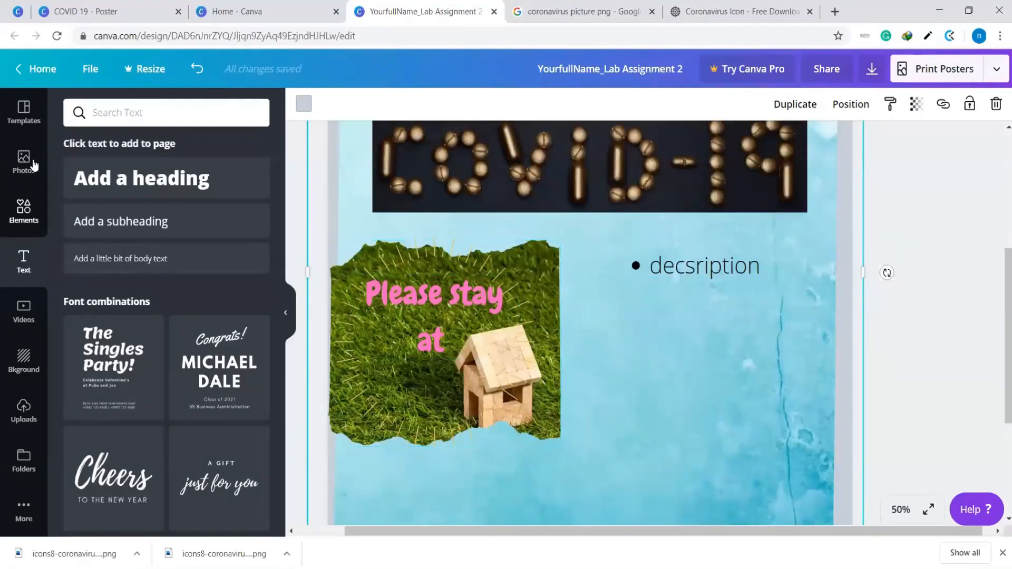
{"action": "left_click", "coordinate": [29, 117]}
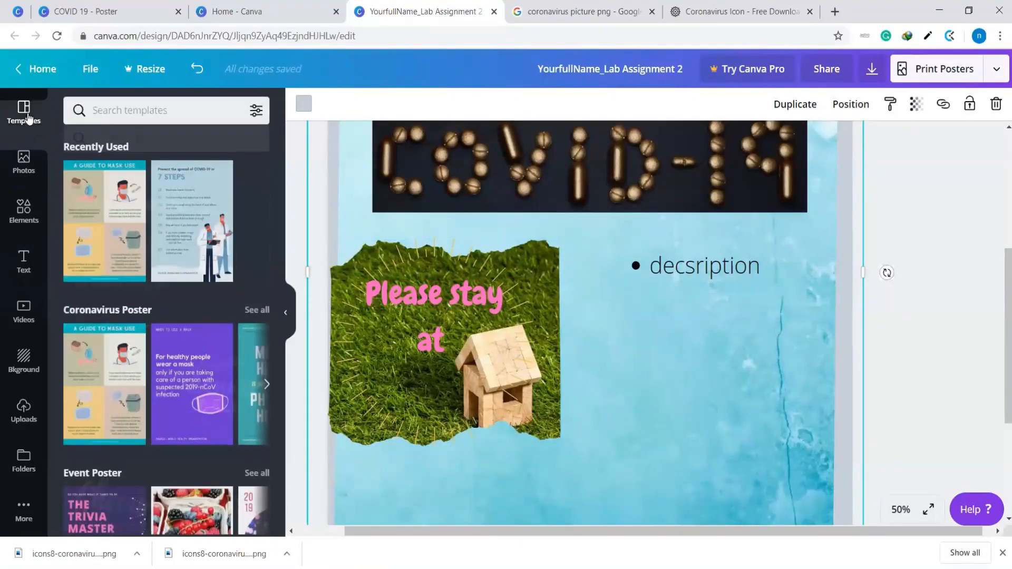
{"action": "scroll", "coordinate": [154, 218], "scroll_direction": "down", "scroll_amount": 4}
{"action": "scroll", "coordinate": [155, 218], "scroll_direction": "up", "scroll_amount": 4}
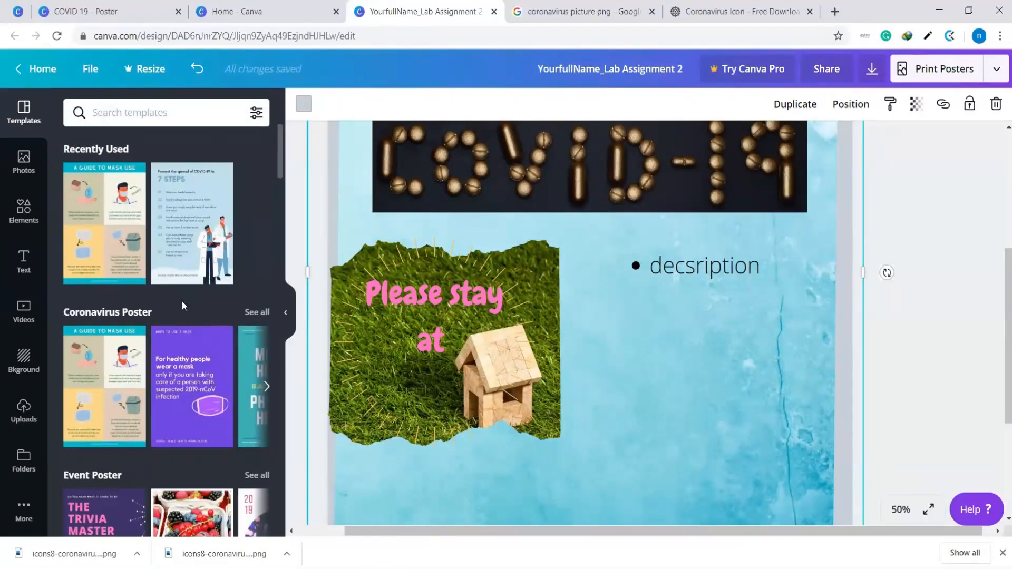
{"action": "scroll", "coordinate": [182, 301], "scroll_direction": "down", "scroll_amount": 4}
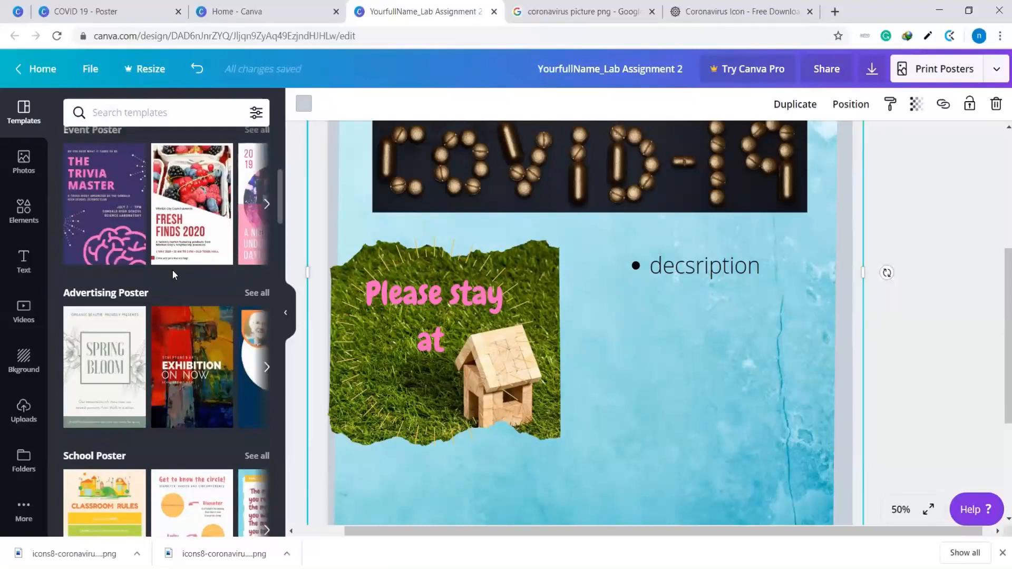
{"action": "scroll", "coordinate": [173, 267], "scroll_direction": "up", "scroll_amount": 4}
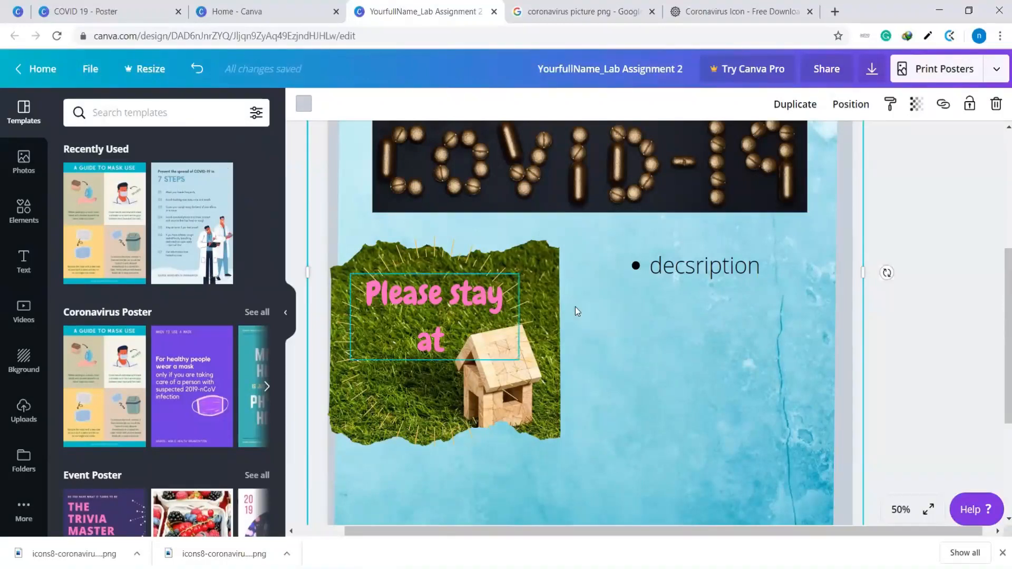
{"action": "scroll", "coordinate": [575, 307], "scroll_direction": "up", "scroll_amount": 5}
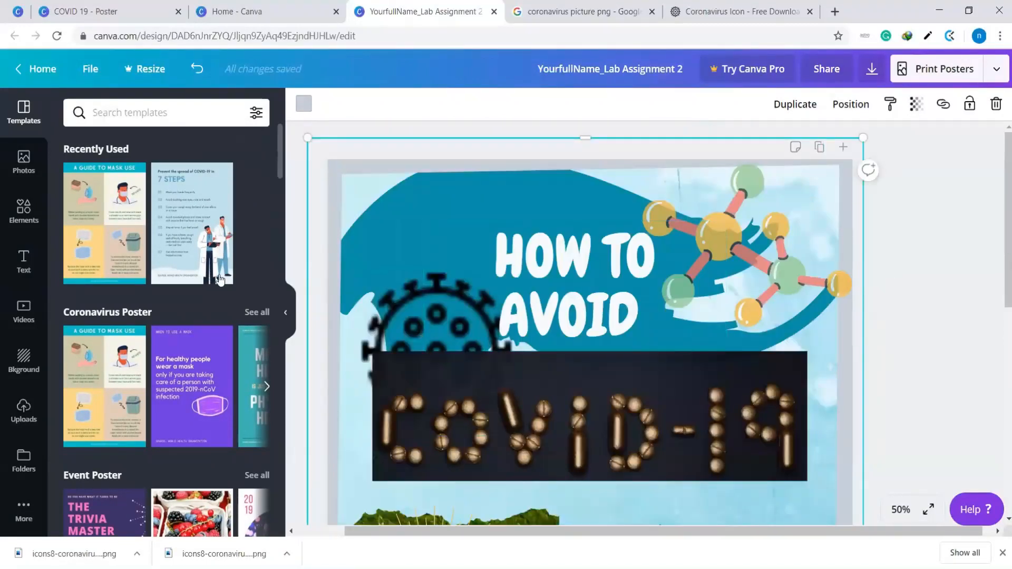
Hide the template gallery, set the zoom to 25%, and review the whole poster from heading to design credit
{"action": "left_click", "coordinate": [285, 315]}
{"action": "scroll", "coordinate": [580, 364], "scroll_direction": "down", "scroll_amount": 4}
{"action": "scroll", "coordinate": [606, 367], "scroll_direction": "down", "scroll_amount": 2}
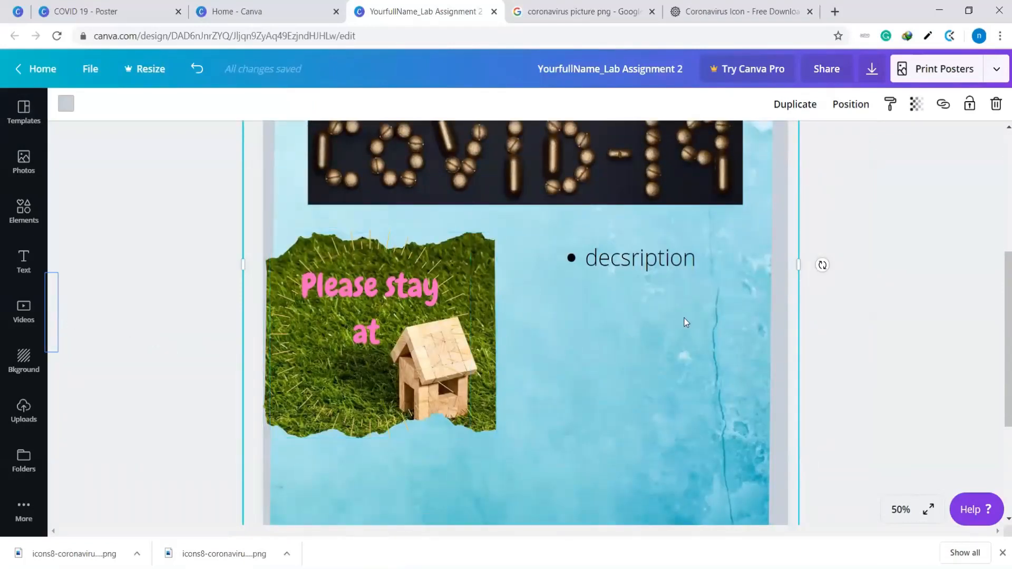
{"action": "scroll", "coordinate": [702, 319], "scroll_direction": "down", "scroll_amount": 4}
{"action": "scroll", "coordinate": [738, 369], "scroll_direction": "up", "scroll_amount": 8}
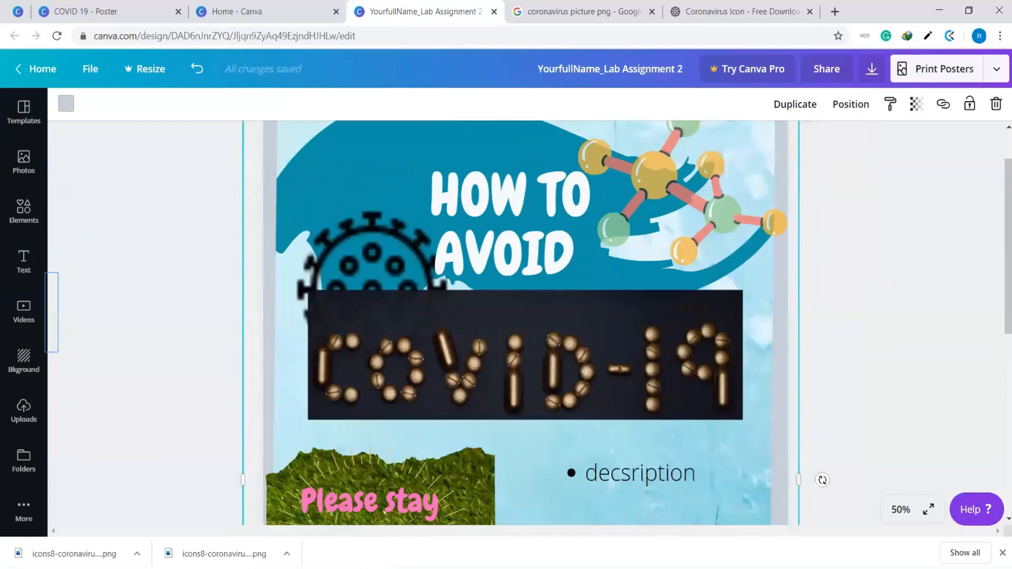
{"action": "left_click", "coordinate": [902, 510]}
{"action": "left_click", "coordinate": [895, 379]}
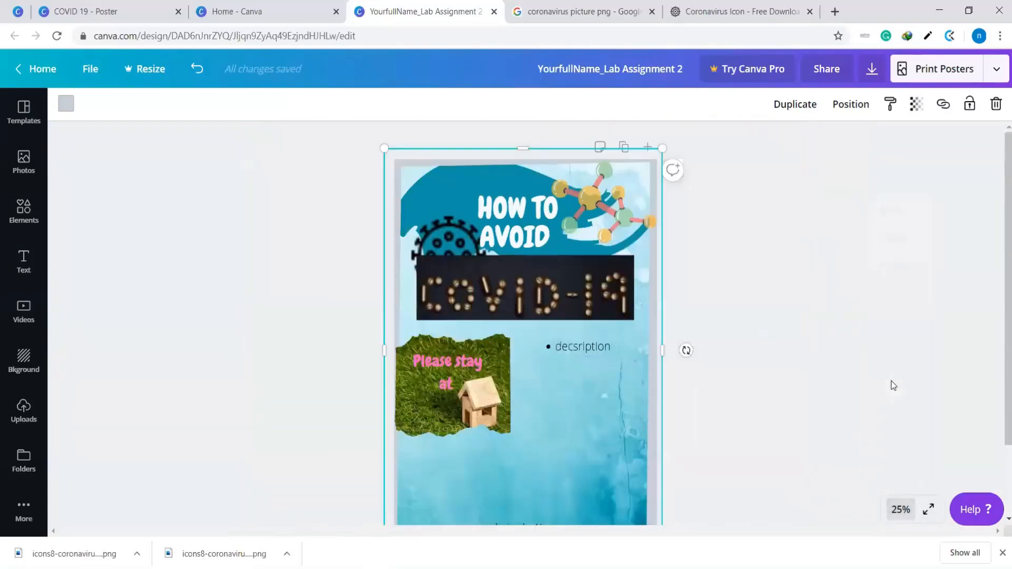
{"action": "scroll", "coordinate": [732, 355], "scroll_direction": "down", "scroll_amount": 2}
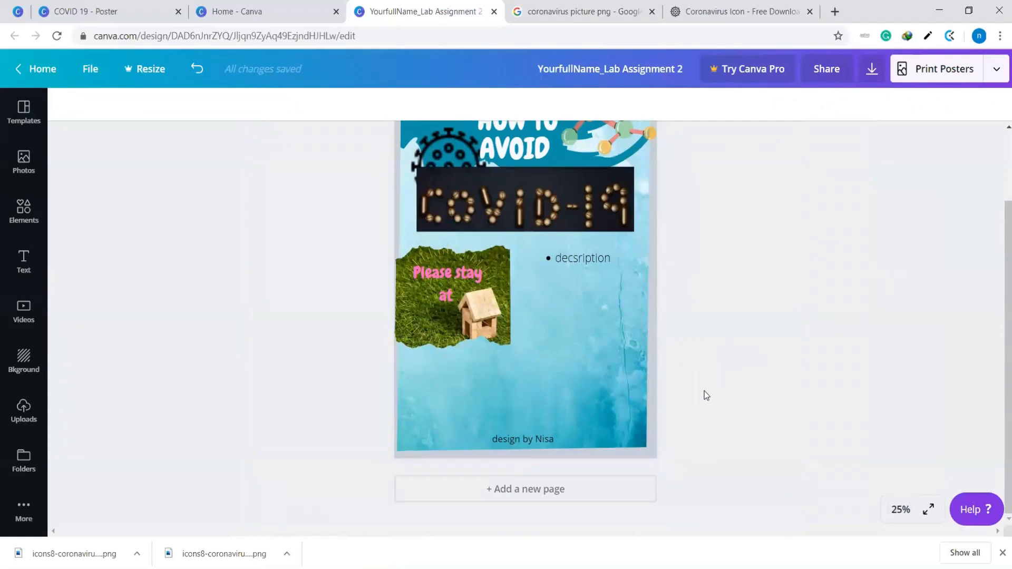
{"action": "scroll", "coordinate": [704, 393], "scroll_direction": "up", "scroll_amount": 2}
{"action": "scroll", "coordinate": [727, 342], "scroll_direction": "down", "scroll_amount": 2}
{"action": "scroll", "coordinate": [728, 344], "scroll_direction": "up", "scroll_amount": 2}
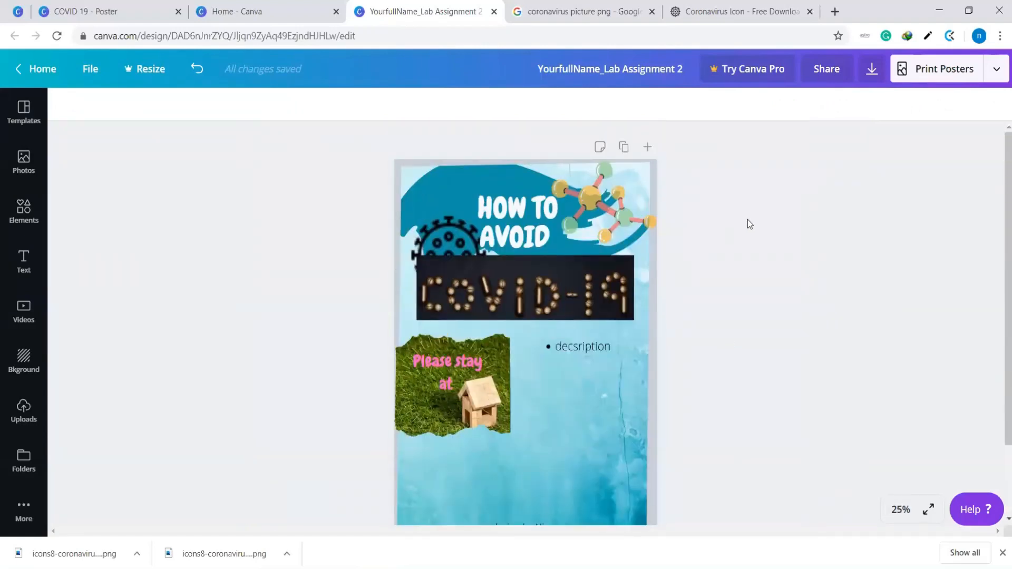
Download the poster as a JPG file and open the downloaded image
{"action": "left_click", "coordinate": [998, 70]}
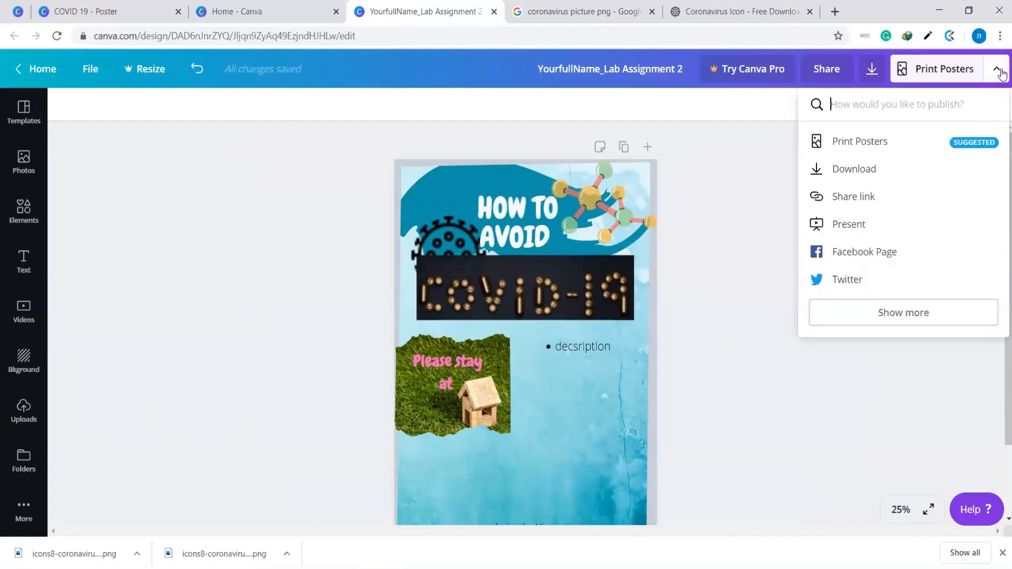
{"action": "left_click", "coordinate": [712, 208]}
{"action": "left_click", "coordinate": [1000, 69]}
{"action": "left_click", "coordinate": [850, 179]}
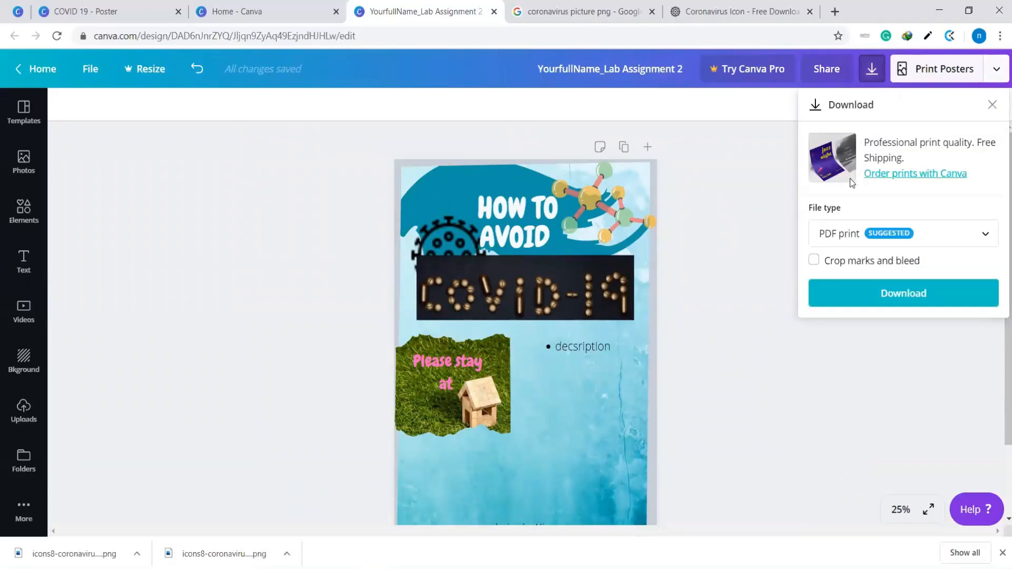
{"action": "left_click", "coordinate": [982, 234]}
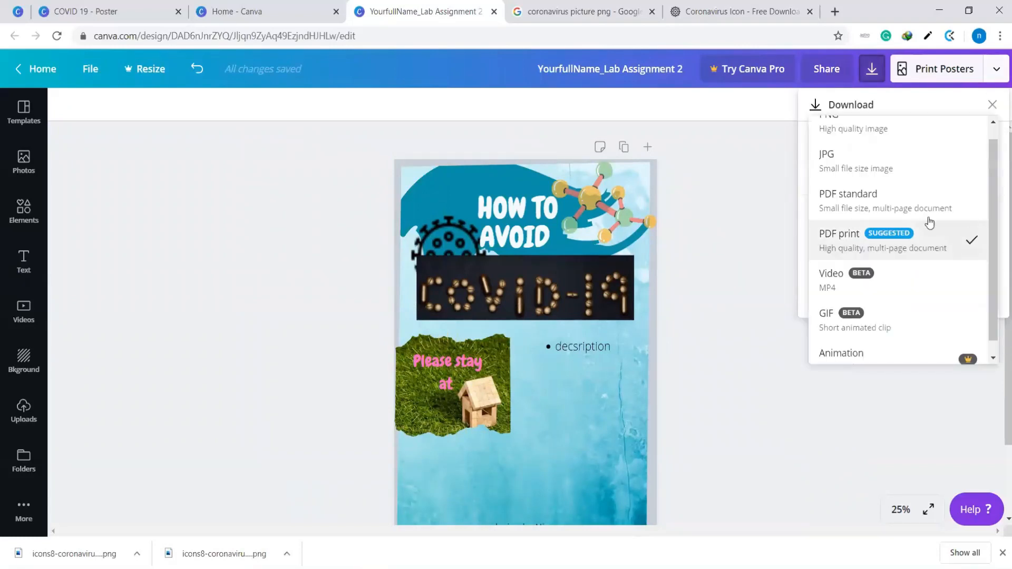
{"action": "left_click", "coordinate": [856, 166]}
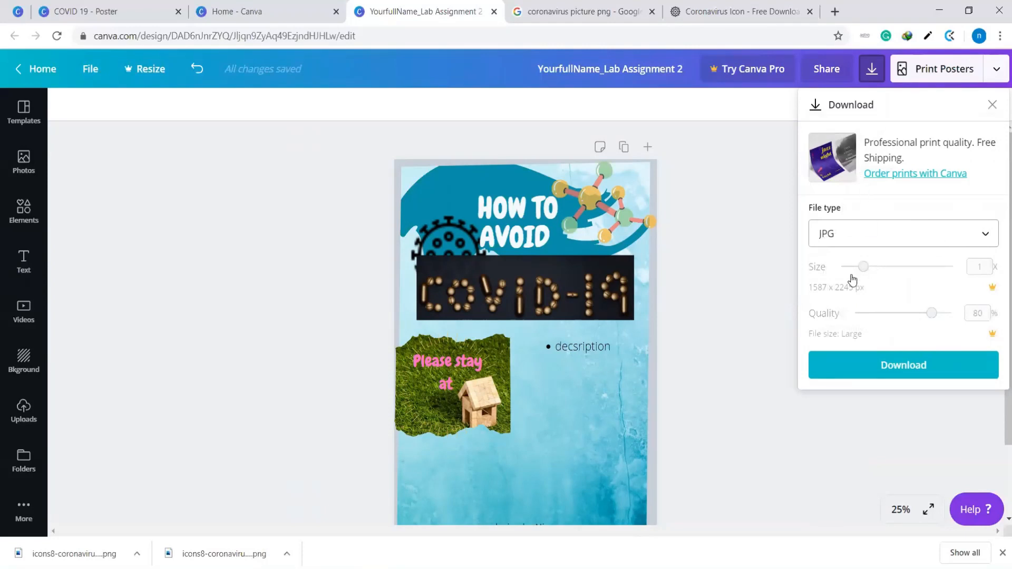
{"action": "left_click", "coordinate": [902, 367]}
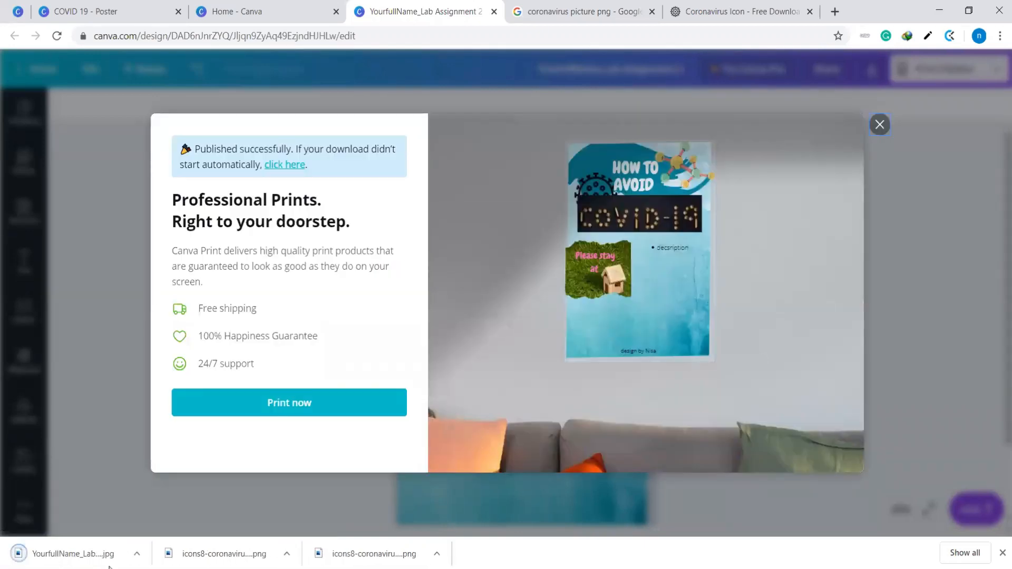
{"action": "left_click", "coordinate": [74, 555]}
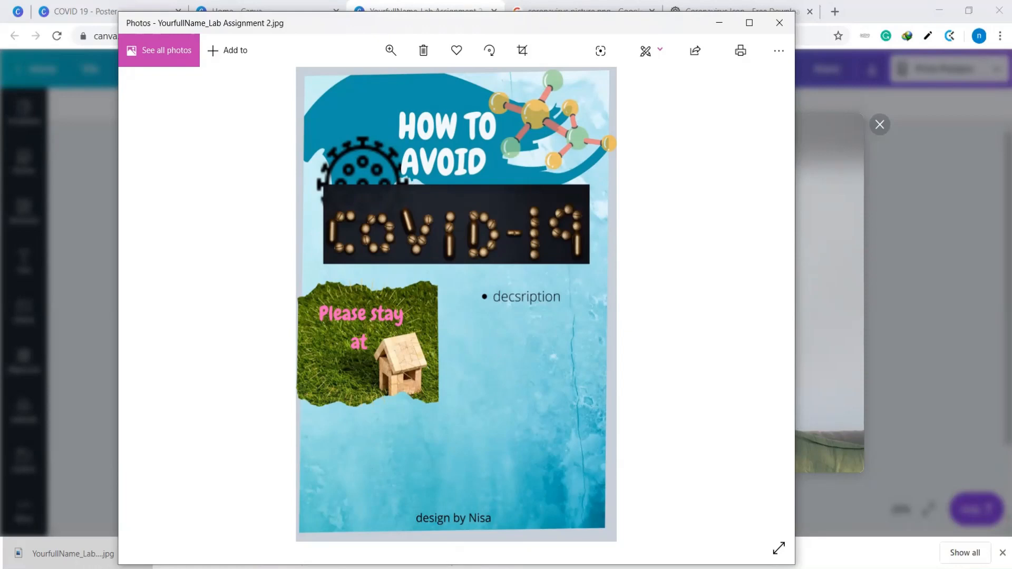
Switch to Word and create a blank document
{"action": "left_click", "coordinate": [84, 568]}
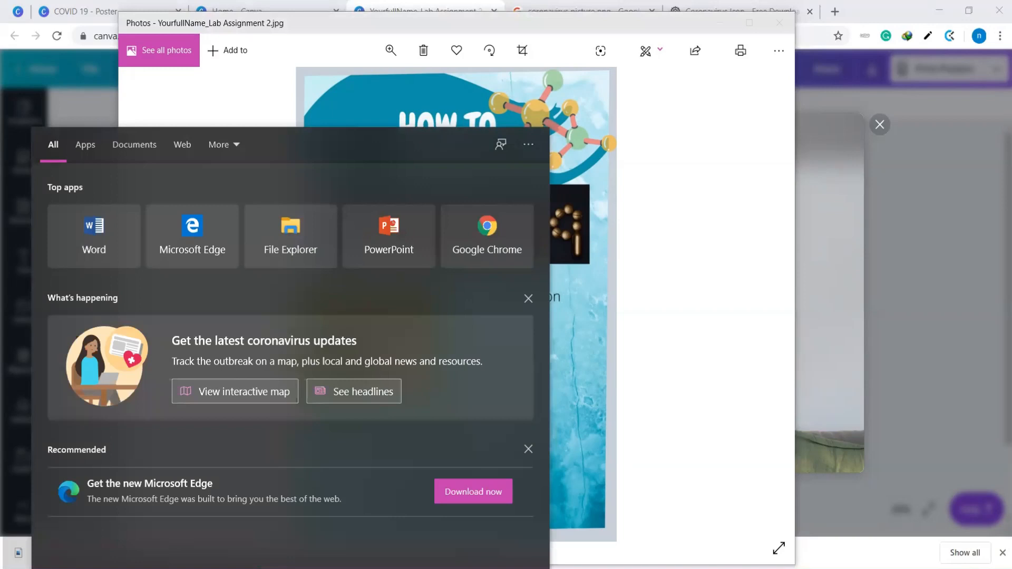
{"action": "type", "text": "word"}
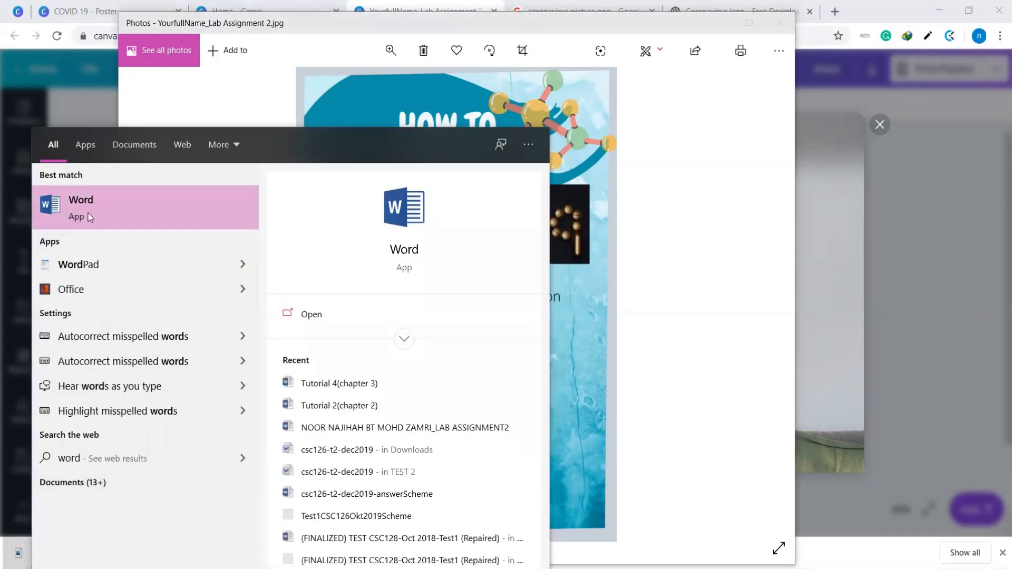
{"action": "left_click", "coordinate": [87, 213]}
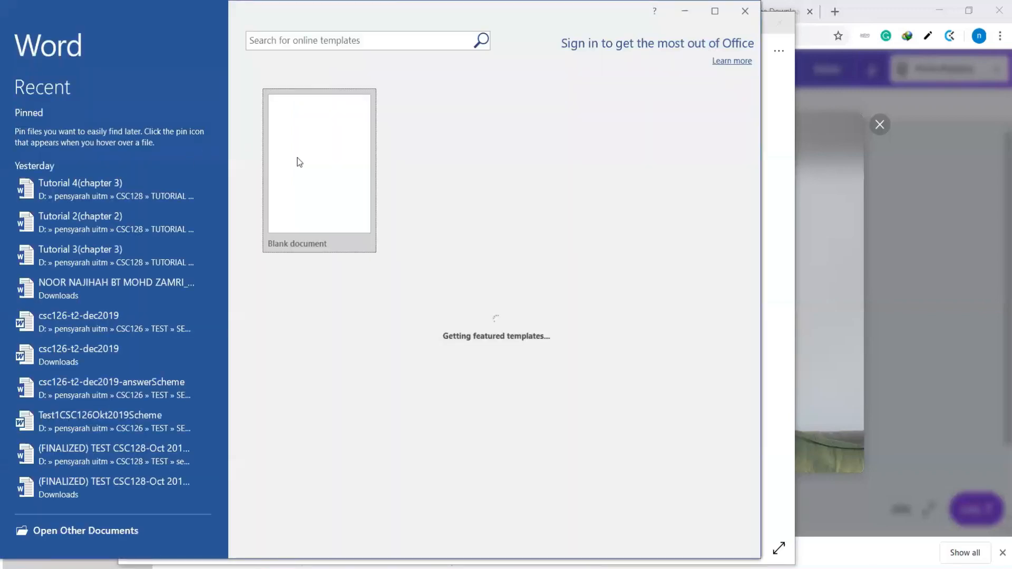
{"action": "left_click", "coordinate": [299, 161]}
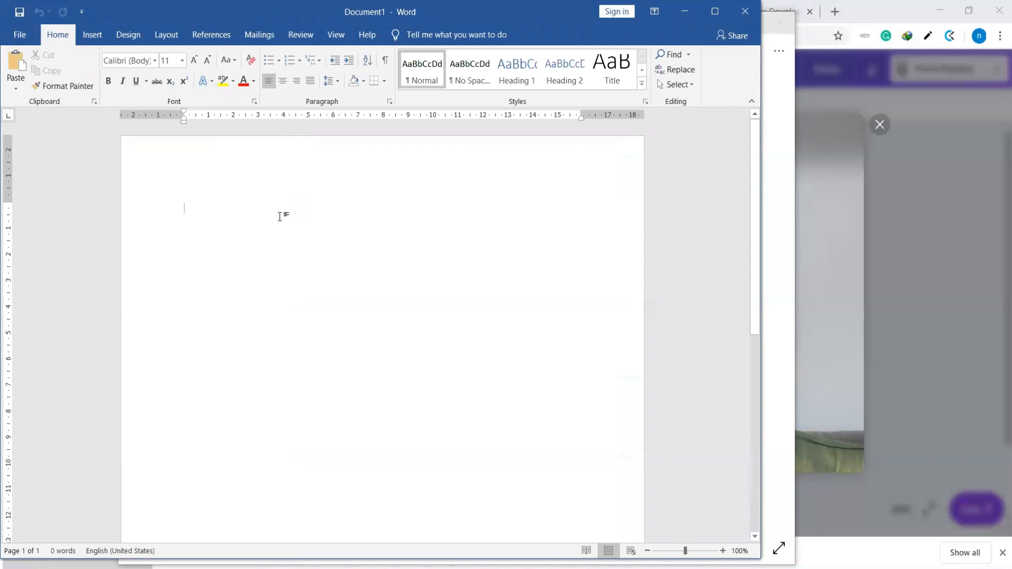
Enter the labels "Name :" and "Group Class:" on separate lines at the top of the document
{"action": "type", "text": "Name :"}
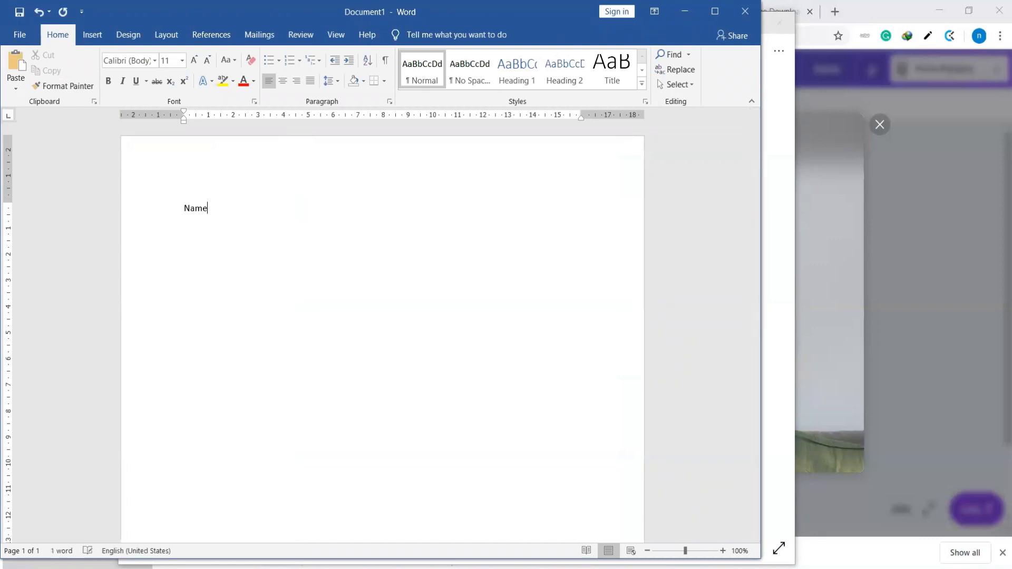
{"action": "key", "text": "Return"}
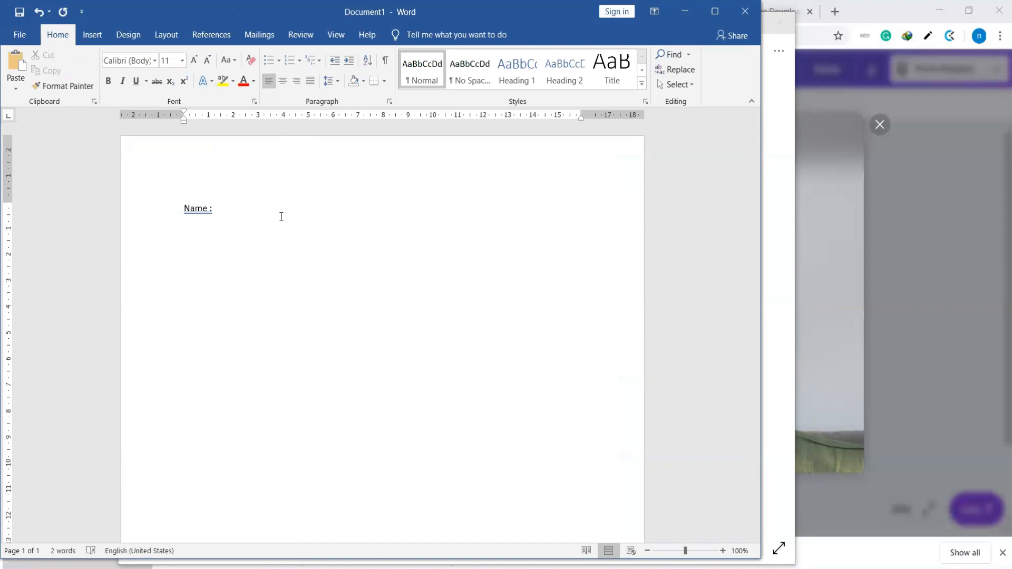
{"action": "type", "text": "Class :"}
{"action": "key", "text": "BackSpace"}
{"action": "key", "text": "BackSpace"}
{"action": "key", "text": "BackSpace"}
{"action": "key", "text": "BackSpace"}
{"action": "key", "text": "BackSpace"}
{"action": "type", "text": "Group Class:"}
{"action": "key", "text": "Return"}
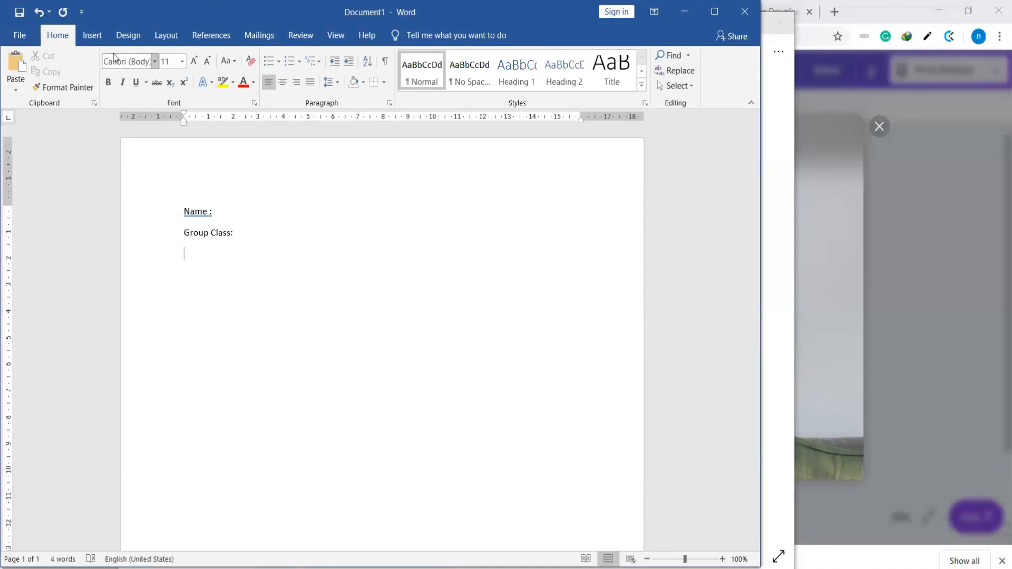
Insert the picture COVID 19 (2) from the Downloads folder below the "Group Class:" line
{"action": "left_click", "coordinate": [99, 35]}
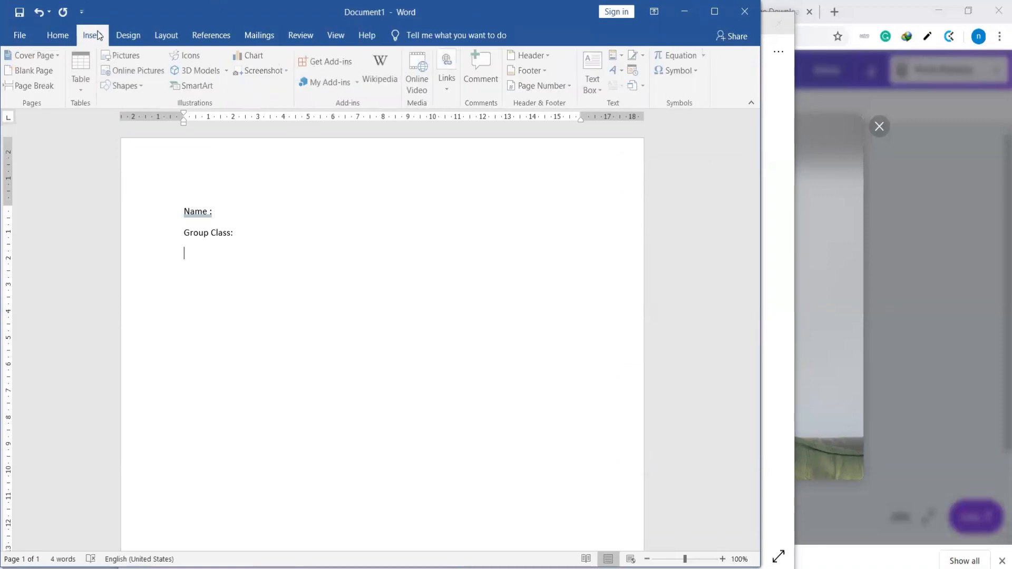
{"action": "left_click", "coordinate": [128, 56]}
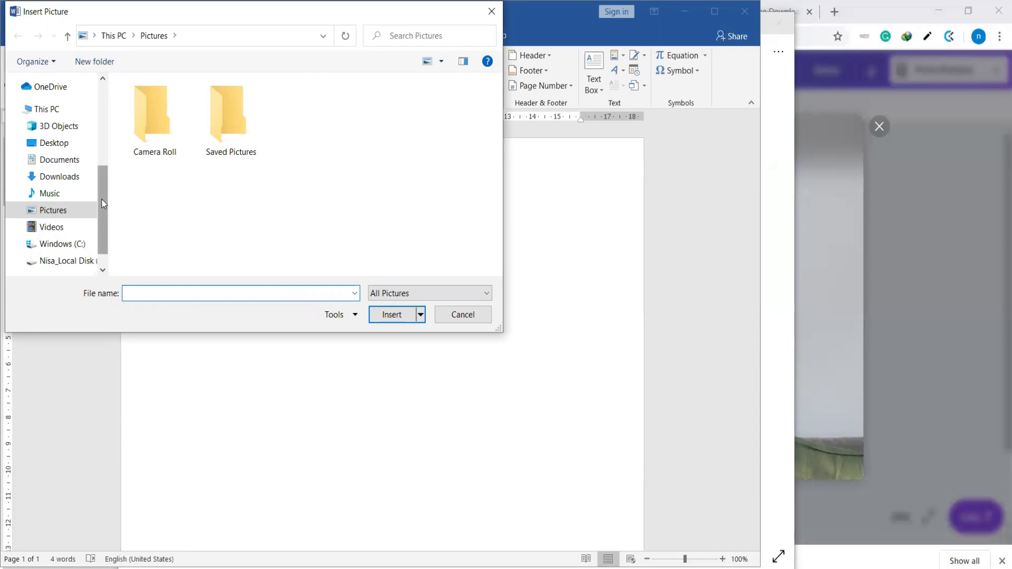
{"action": "left_click", "coordinate": [59, 177]}
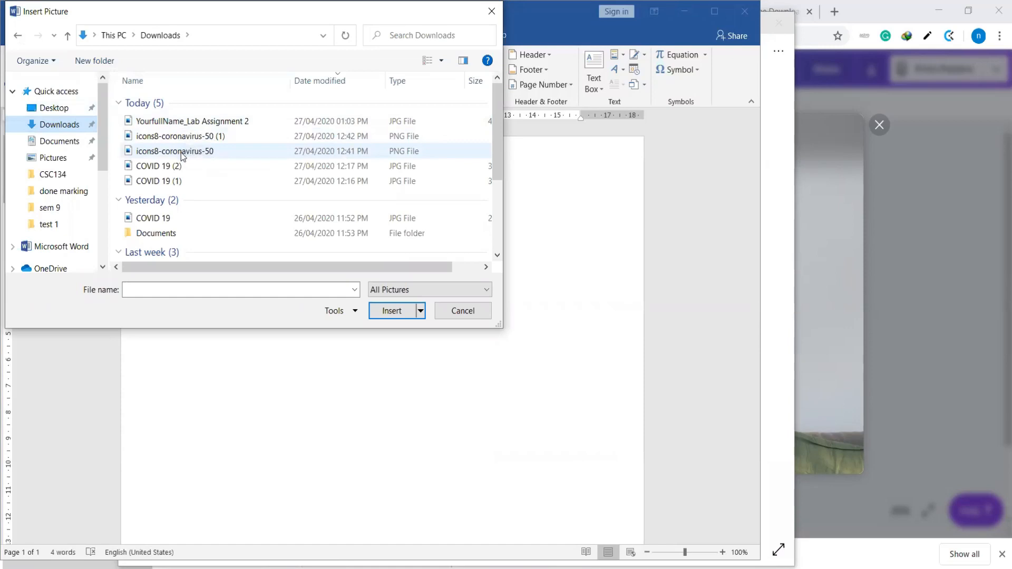
{"action": "double_click", "coordinate": [213, 162]}
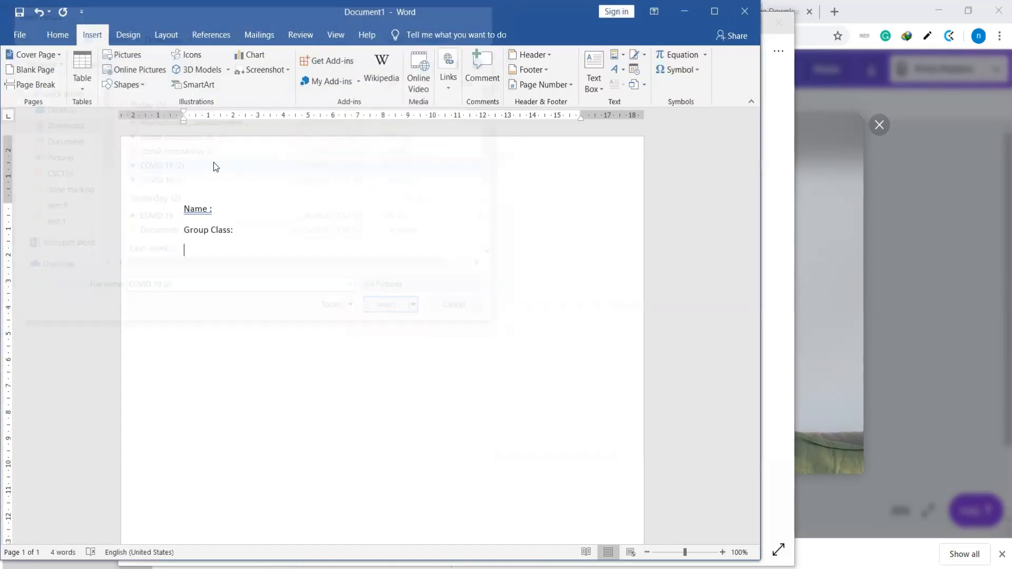
{"action": "scroll", "coordinate": [457, 282], "scroll_direction": "down", "scroll_amount": 10}
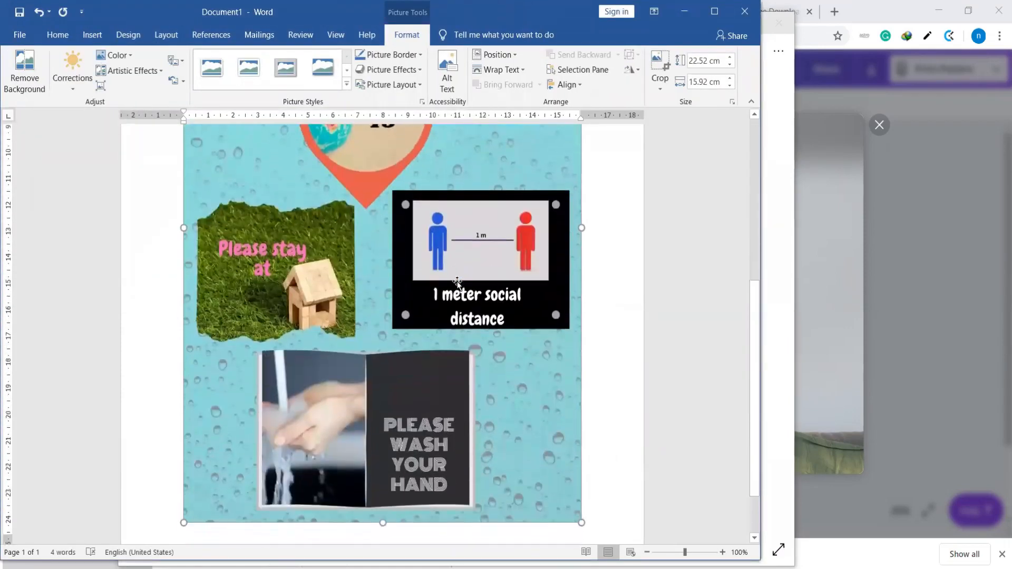
Try adding a "Poster title :" line between the "Group Class:" line and the poster picture
{"action": "scroll", "coordinate": [458, 282], "scroll_direction": "up", "scroll_amount": 10}
{"action": "scroll", "coordinate": [457, 283], "scroll_direction": "down", "scroll_amount": 1}
{"action": "scroll", "coordinate": [457, 283], "scroll_direction": "up", "scroll_amount": 1}
{"action": "left_click", "coordinate": [248, 215]}
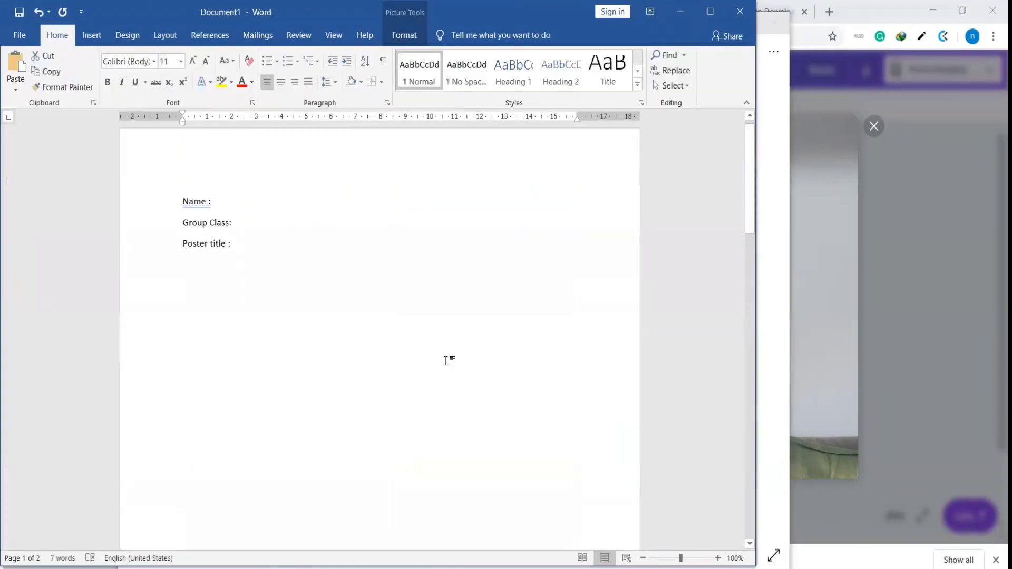
{"action": "scroll", "coordinate": [445, 357], "scroll_direction": "up", "scroll_amount": 1}
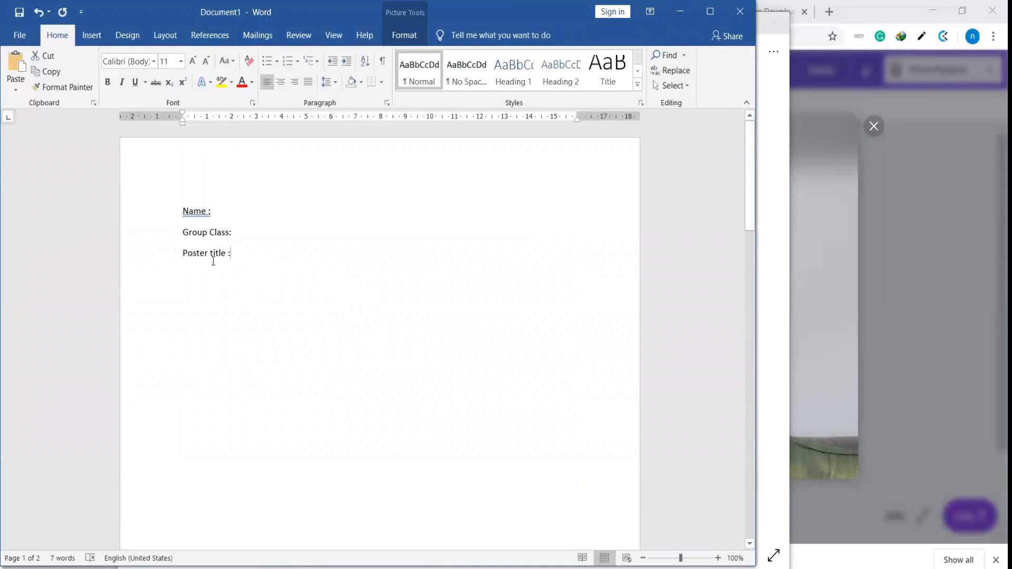
{"action": "left_click", "coordinate": [164, 260]}
{"action": "key", "text": "Delete"}
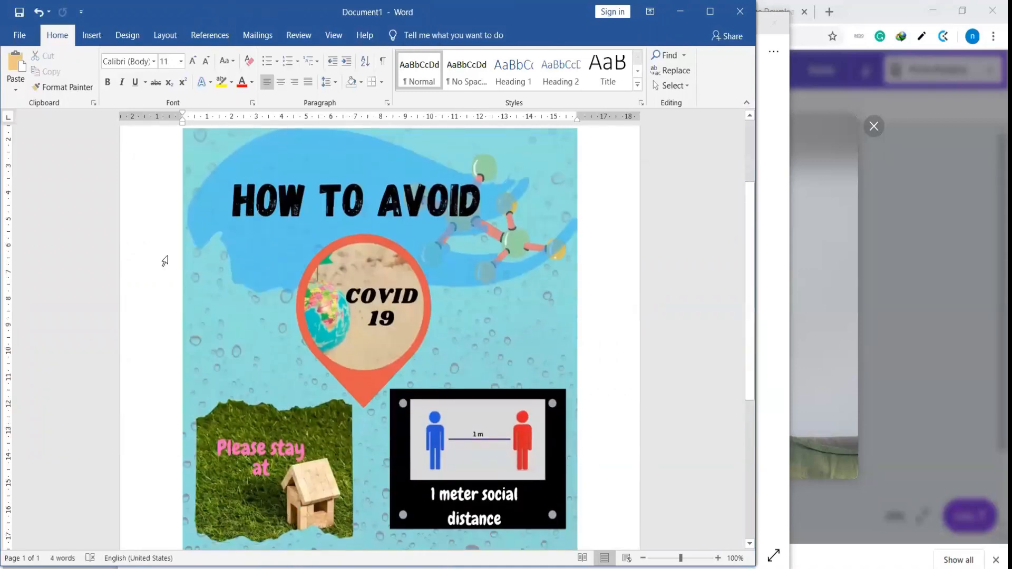
Review the whole page, from the name and class labels down to the lower edge of the poster picture
{"action": "scroll", "coordinate": [164, 260], "scroll_direction": "up", "scroll_amount": 4}
{"action": "scroll", "coordinate": [164, 259], "scroll_direction": "down", "scroll_amount": 10}
{"action": "scroll", "coordinate": [164, 260], "scroll_direction": "up", "scroll_amount": 5}
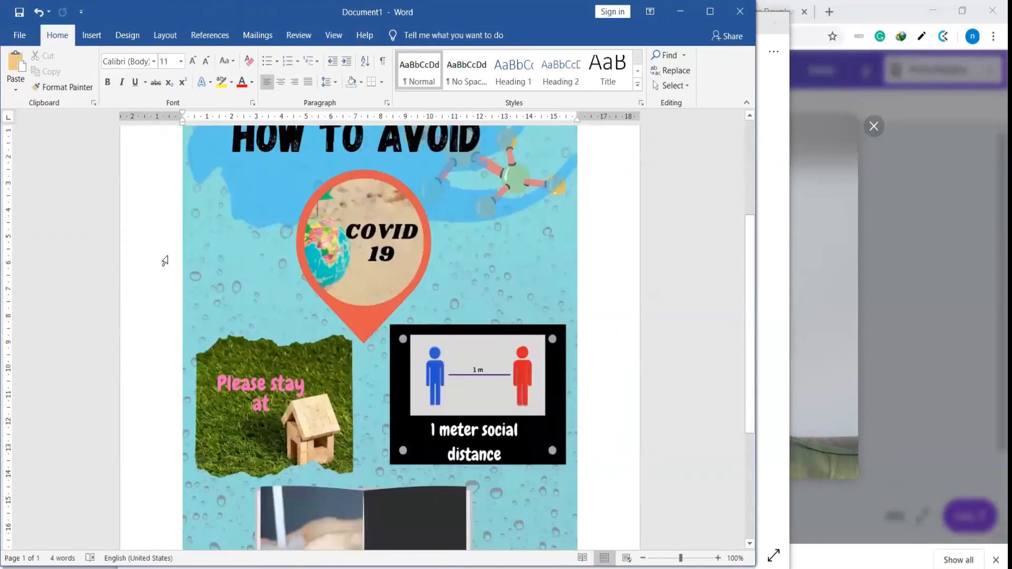
{"action": "scroll", "coordinate": [164, 260], "scroll_direction": "up", "scroll_amount": 3}
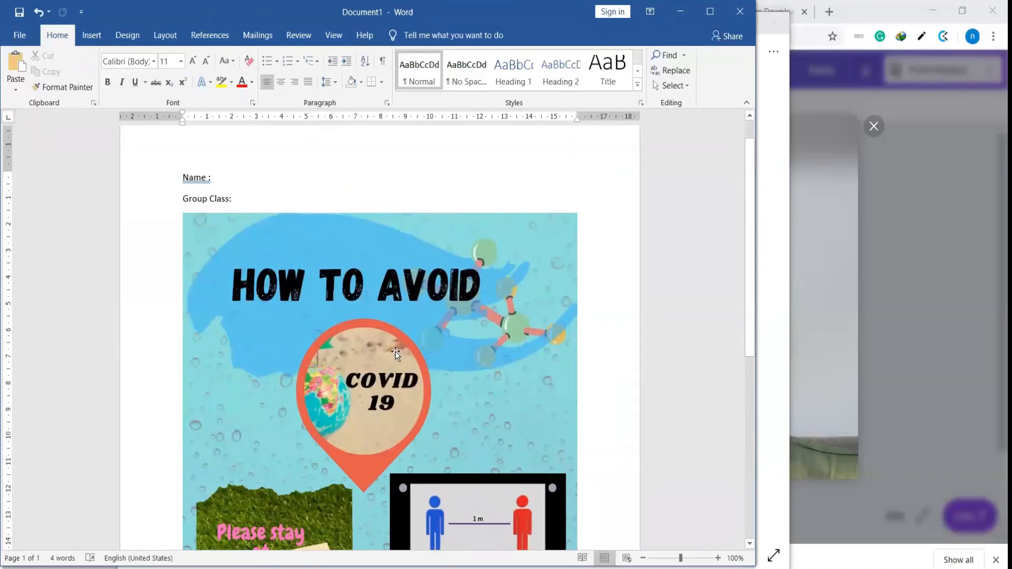
{"action": "scroll", "coordinate": [396, 352], "scroll_direction": "up", "scroll_amount": 1}
{"action": "scroll", "coordinate": [396, 352], "scroll_direction": "down", "scroll_amount": 11}
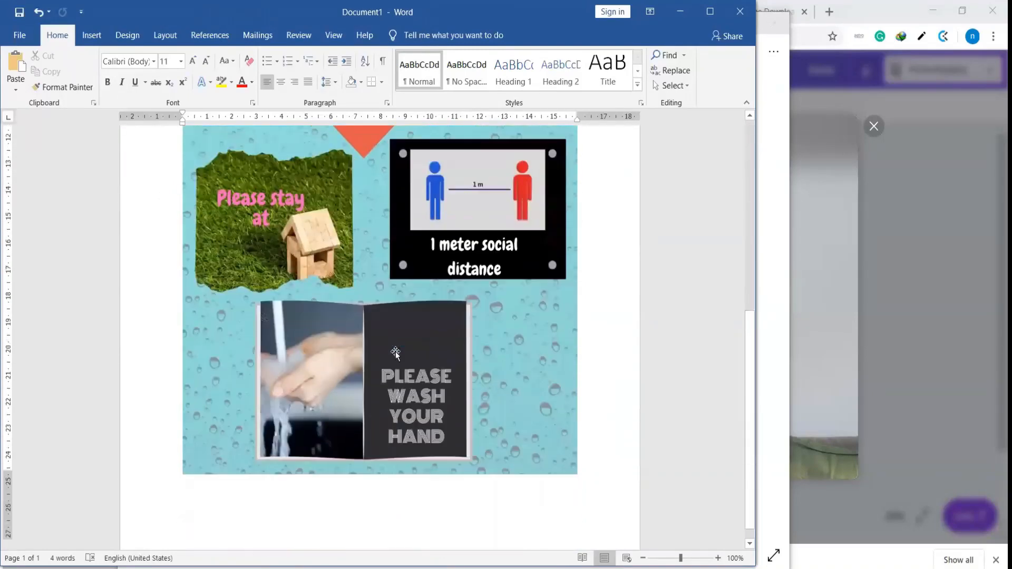
{"action": "scroll", "coordinate": [396, 352], "scroll_direction": "up", "scroll_amount": 12}
{"action": "scroll", "coordinate": [396, 352], "scroll_direction": "down", "scroll_amount": 10}
{"action": "scroll", "coordinate": [395, 352], "scroll_direction": "up", "scroll_amount": 10}
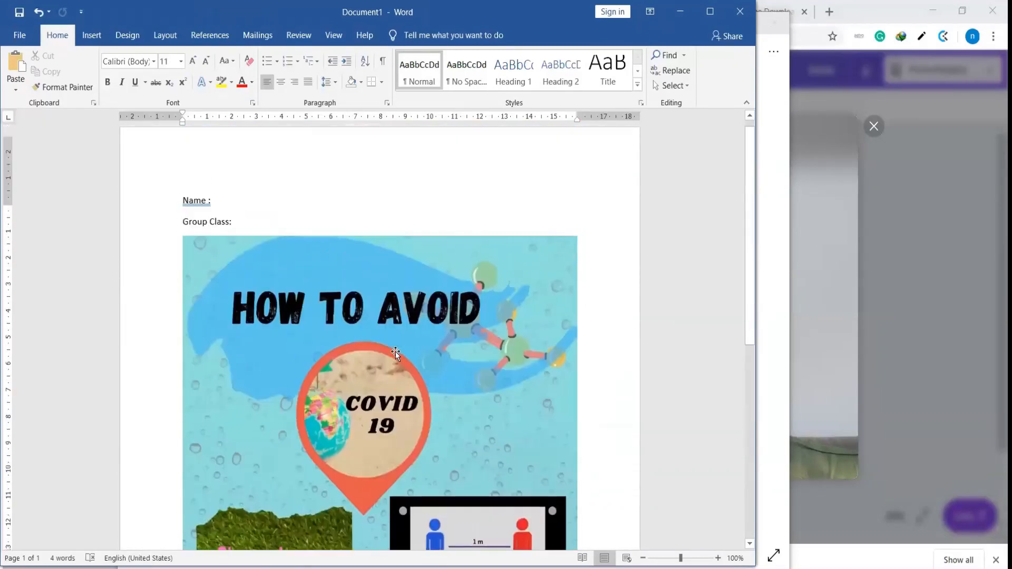
{"action": "scroll", "coordinate": [396, 353], "scroll_direction": "up", "scroll_amount": 1}
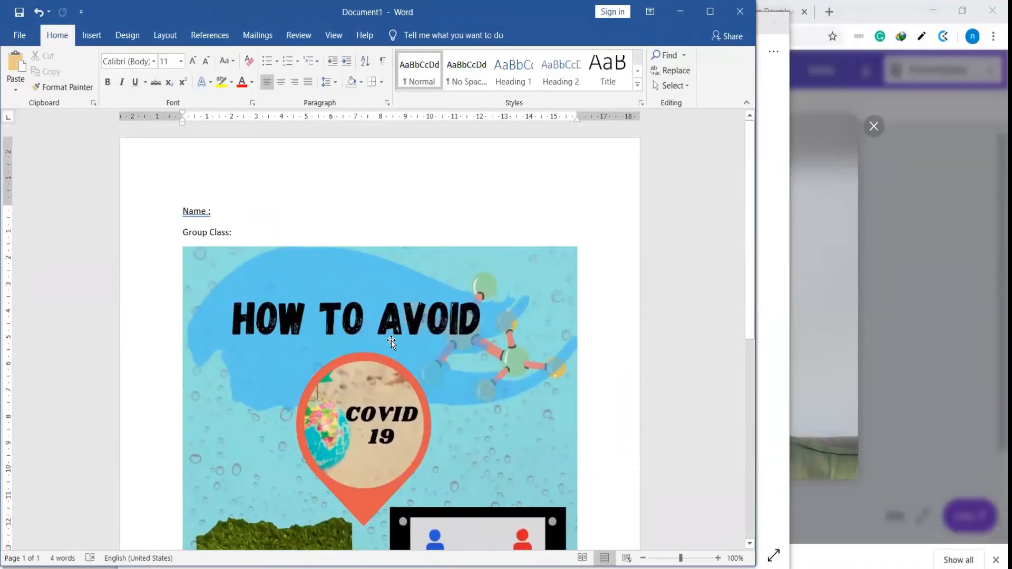
{"action": "scroll", "coordinate": [390, 306], "scroll_direction": "down", "scroll_amount": 10}
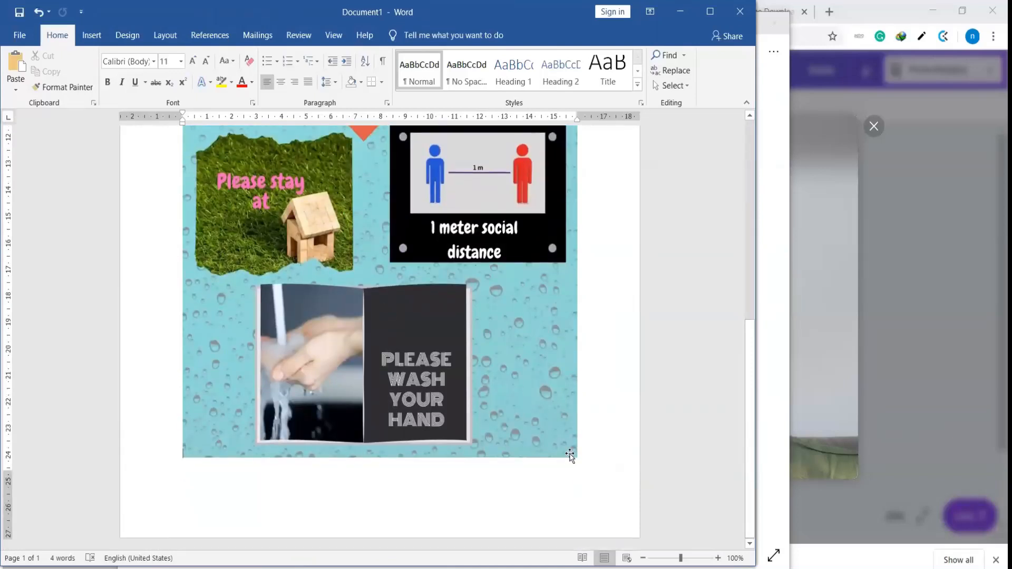
{"action": "scroll", "coordinate": [450, 419], "scroll_direction": "up", "scroll_amount": 12}
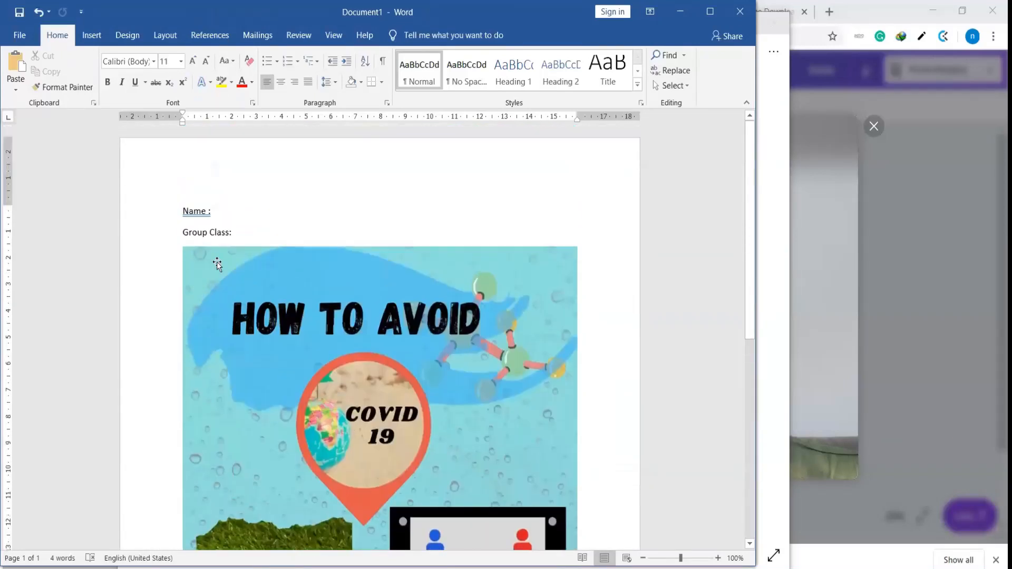
{"action": "scroll", "coordinate": [309, 389], "scroll_direction": "down", "scroll_amount": 5}
{"action": "scroll", "coordinate": [309, 388], "scroll_direction": "down", "scroll_amount": 5}
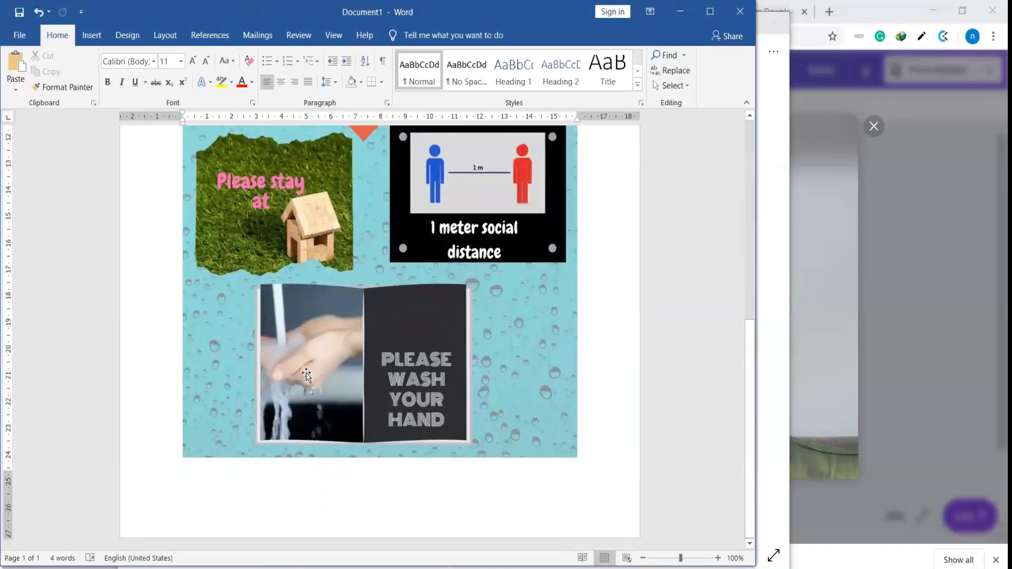
Search the computer for Word, launch it and create a blank document
{"action": "left_click", "coordinate": [463, 568]}
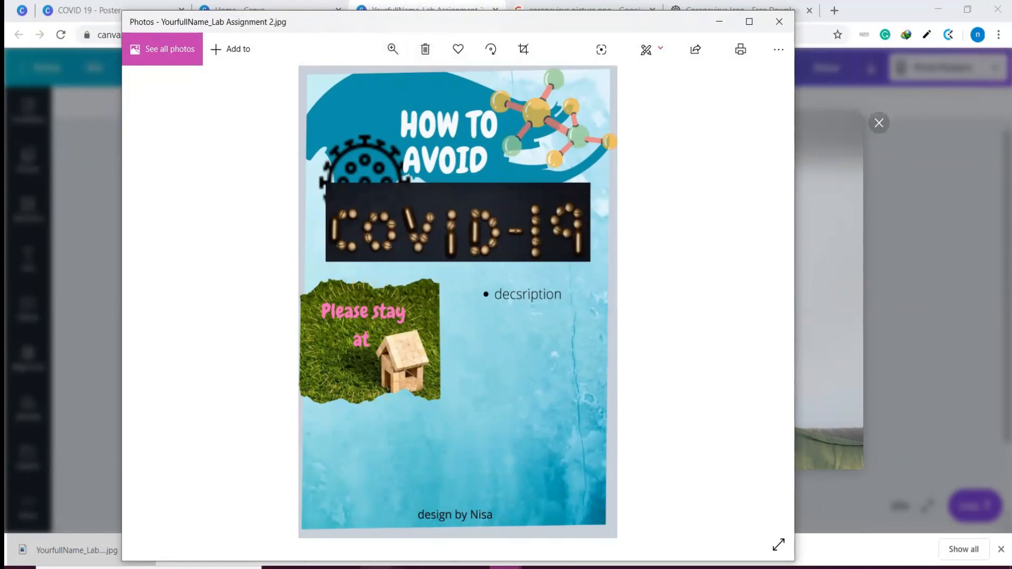
{"action": "mouse_move", "coordinate": [375, 568]}
{"action": "left_click", "coordinate": [158, 568]}
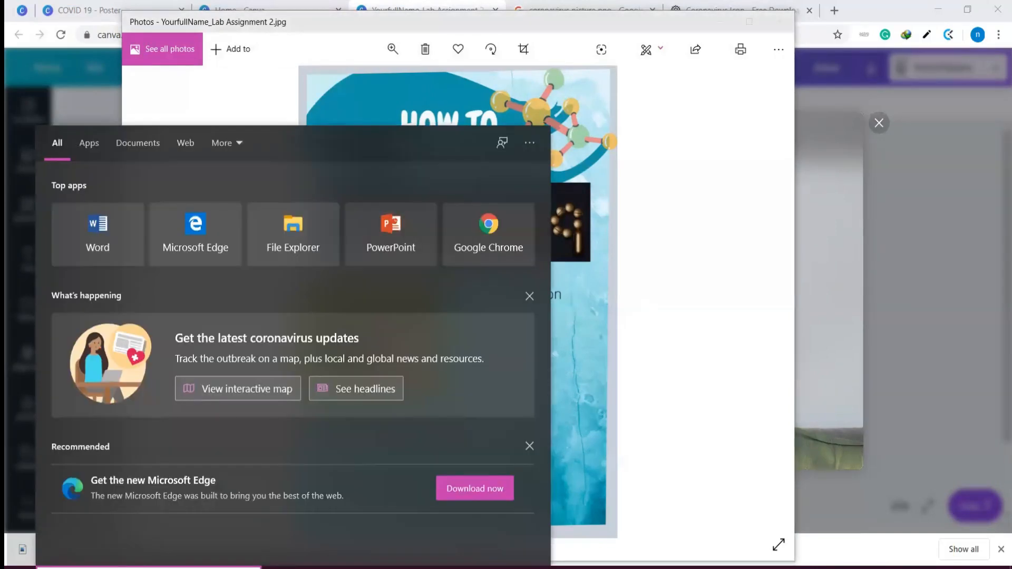
{"action": "type", "text": "ord"}
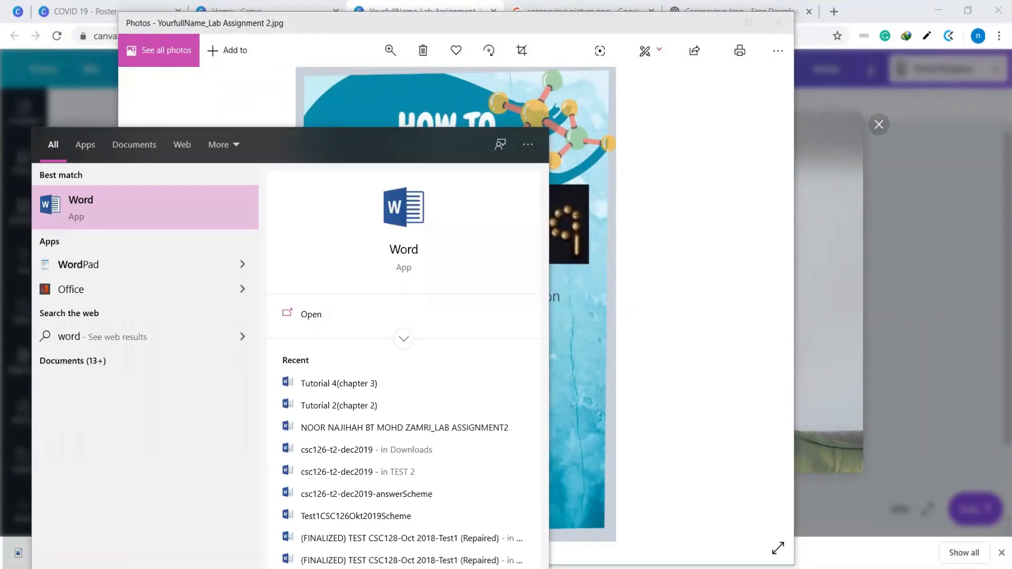
{"action": "left_click", "coordinate": [138, 204]}
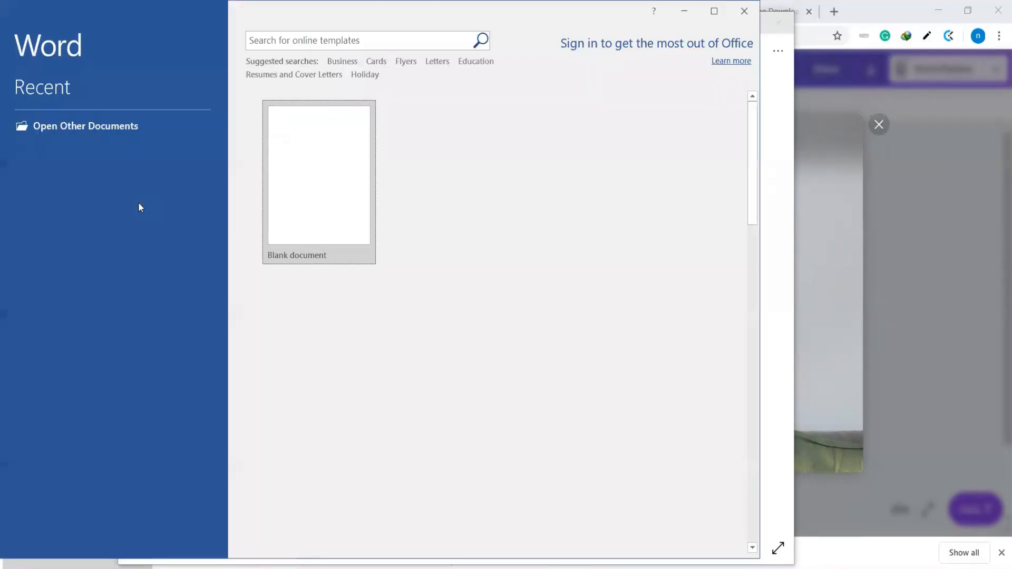
{"action": "left_click", "coordinate": [328, 235]}
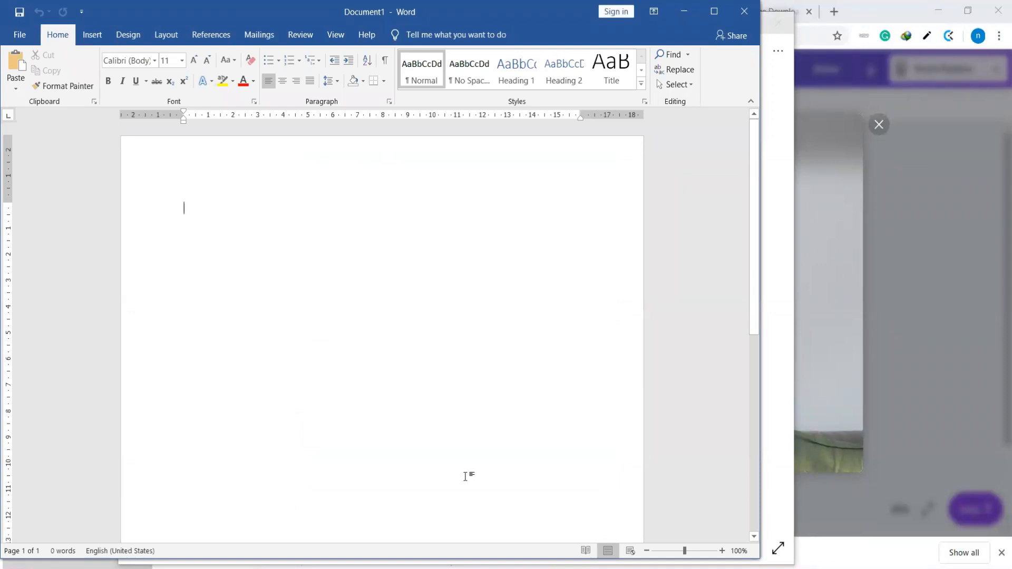
Enter the labels "Name :" and "Group Class :" on separate lines, followed by an empty line
{"action": "type", "text": "Nimas"}
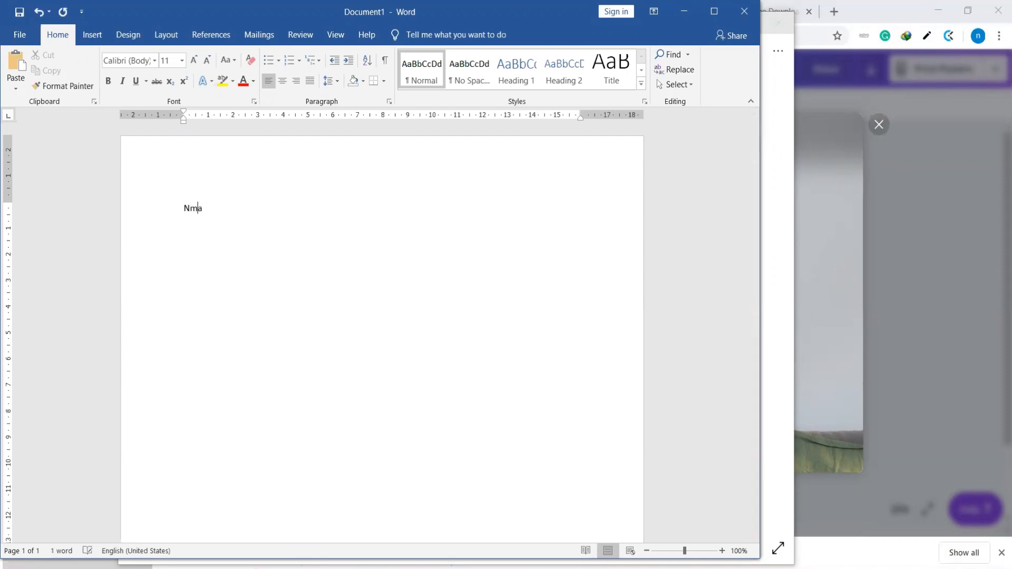
{"action": "key", "text": "BackSpace"}
{"action": "key", "text": "BackSpace"}
{"action": "key", "text": "BackSpace"}
{"action": "key", "text": "BackSpace"}
{"action": "type", "text": "ame :"}
{"action": "key", "text": "Return"}
{"action": "type", "text": "Group Class :"}
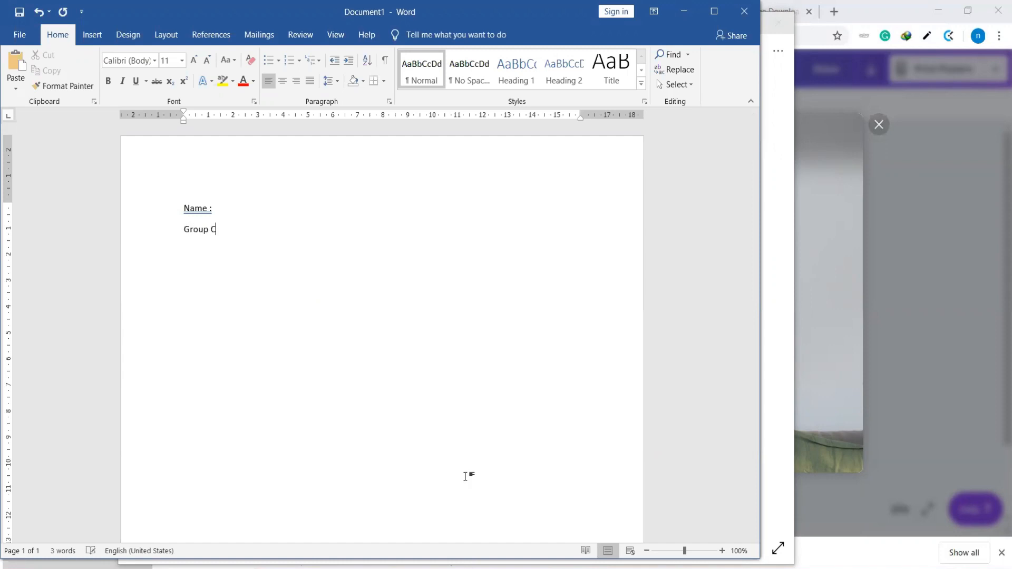
{"action": "key", "text": "Return"}
Insert the picture COVID 19 (2) from the Downloads folder on the line below "Group Class :"
{"action": "left_click", "coordinate": [96, 32]}
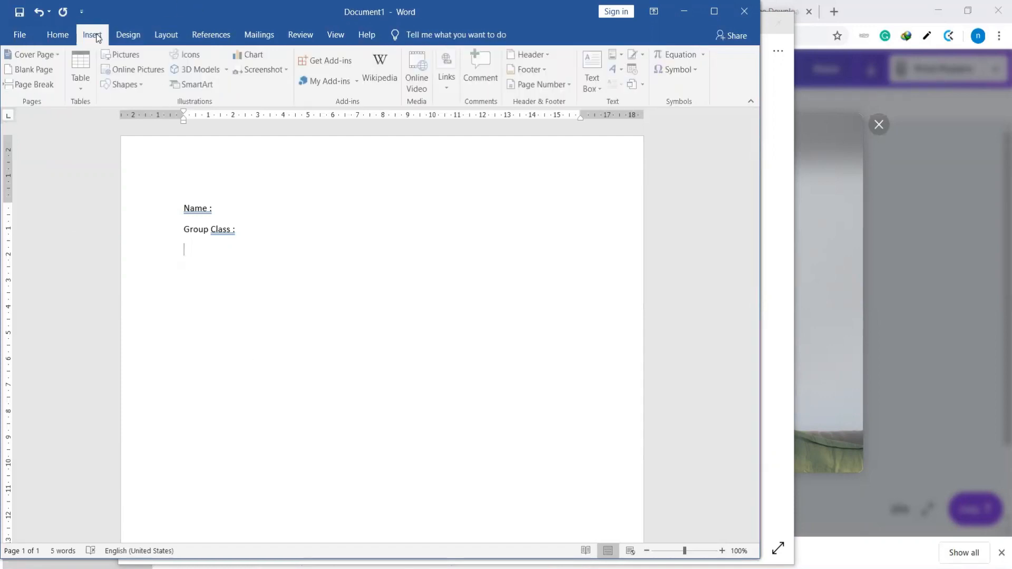
{"action": "left_click", "coordinate": [120, 55]}
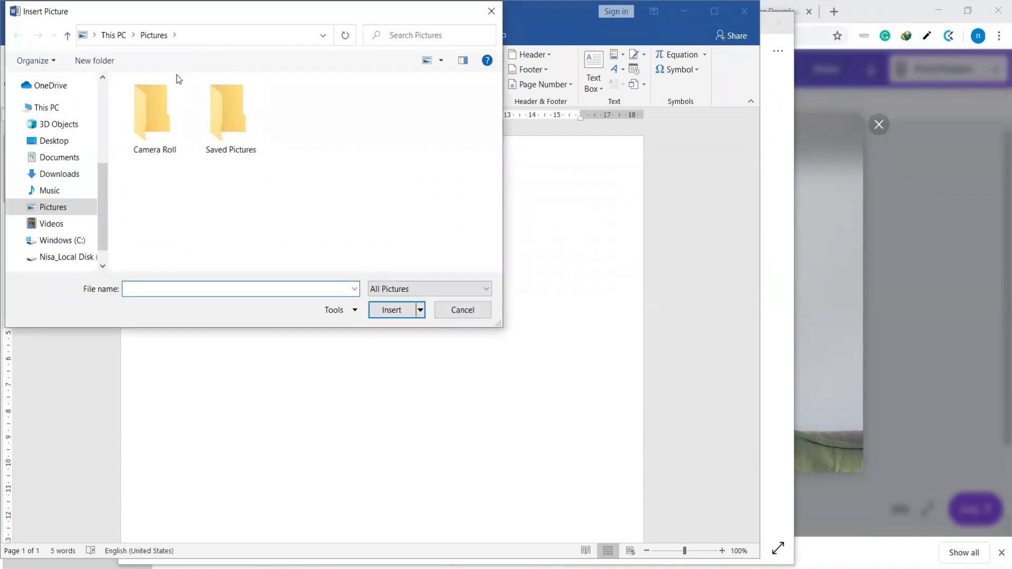
{"action": "left_click", "coordinate": [66, 163]}
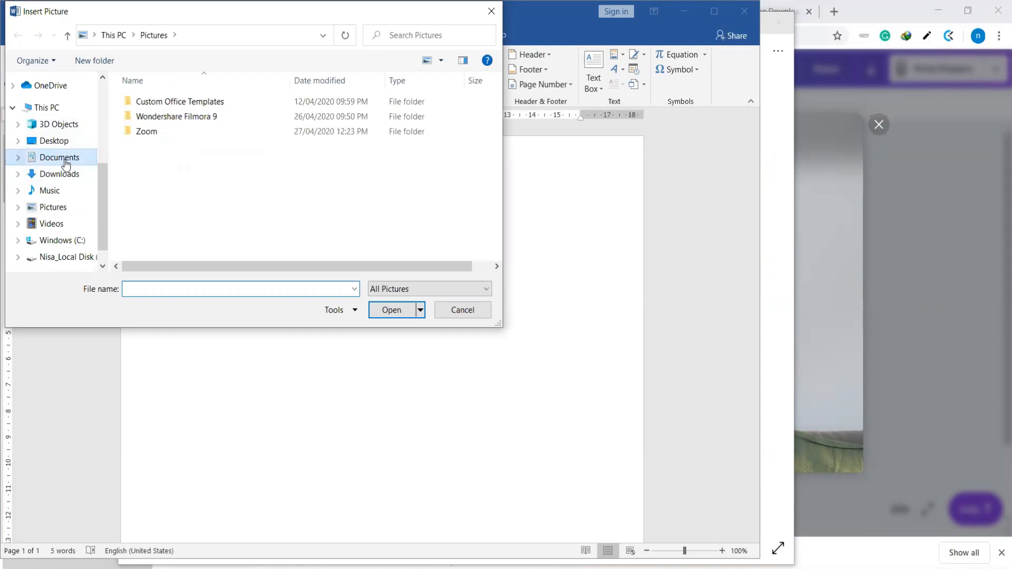
{"action": "left_click", "coordinate": [70, 175]}
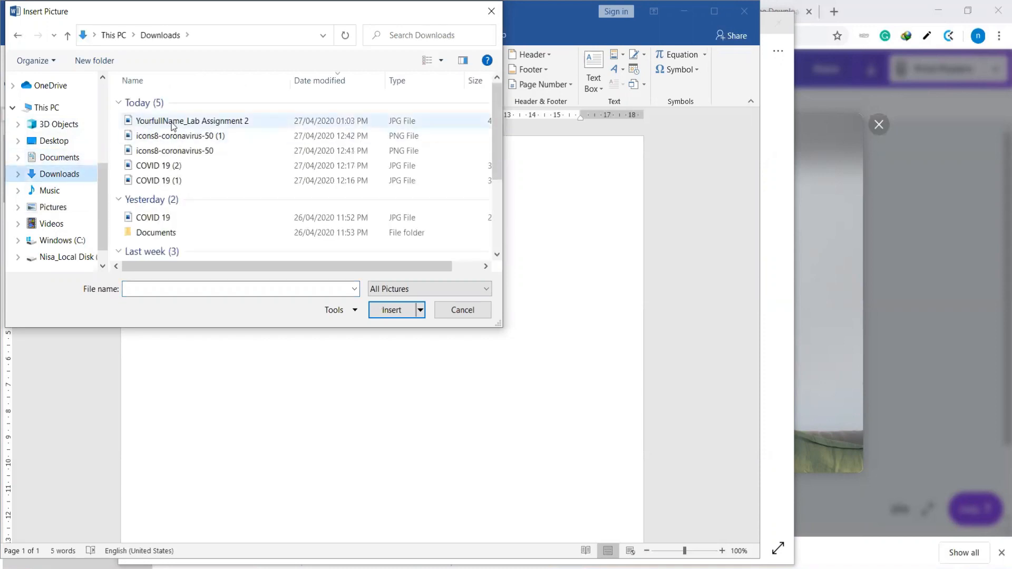
{"action": "left_click", "coordinate": [199, 163]}
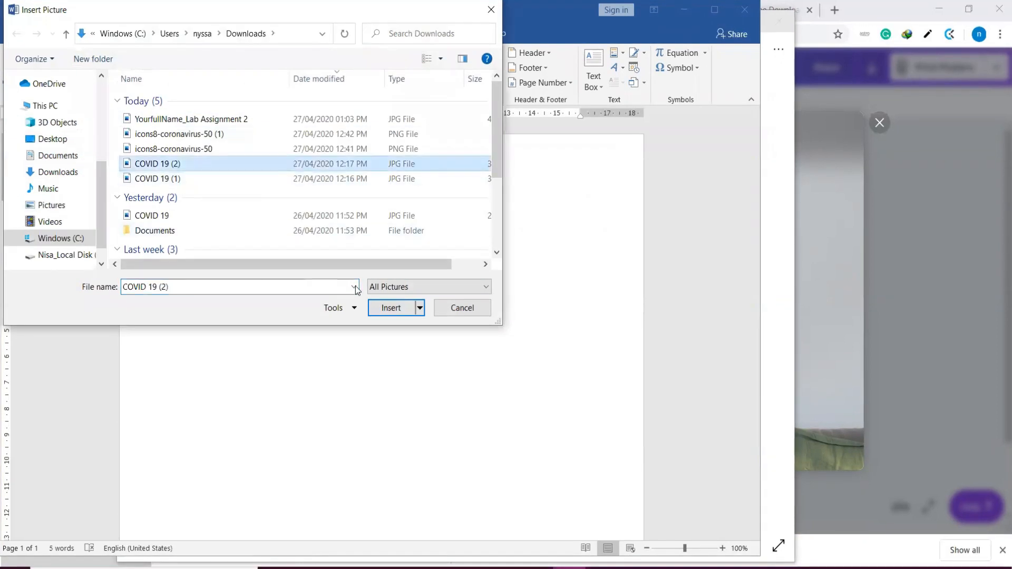
{"action": "left_click", "coordinate": [392, 307]}
Check the inserted poster against its labels and add an empty paragraph after it to start a second page
{"action": "scroll", "coordinate": [444, 363], "scroll_direction": "down", "scroll_amount": 6}
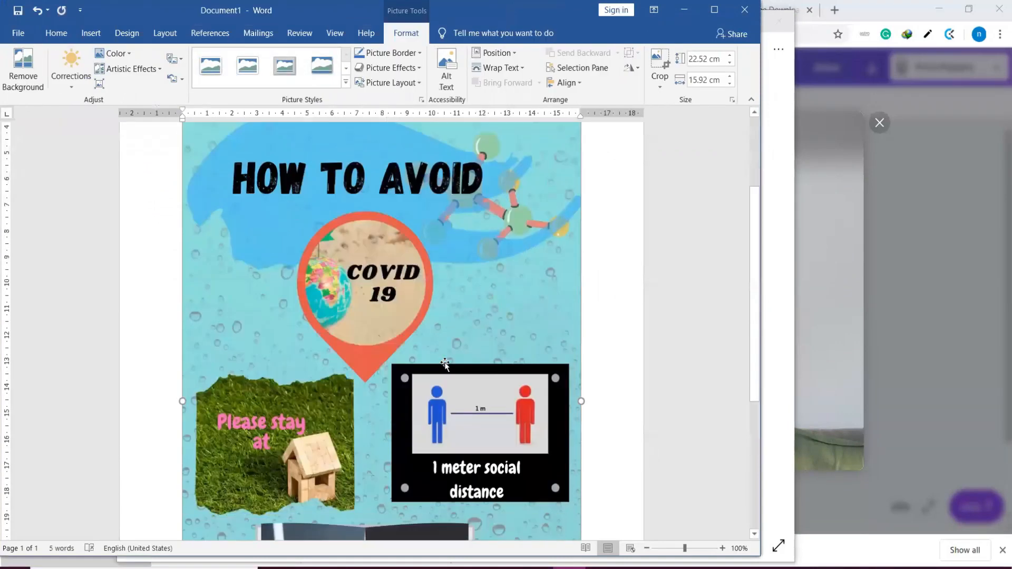
{"action": "scroll", "coordinate": [485, 380], "scroll_direction": "down", "scroll_amount": 2}
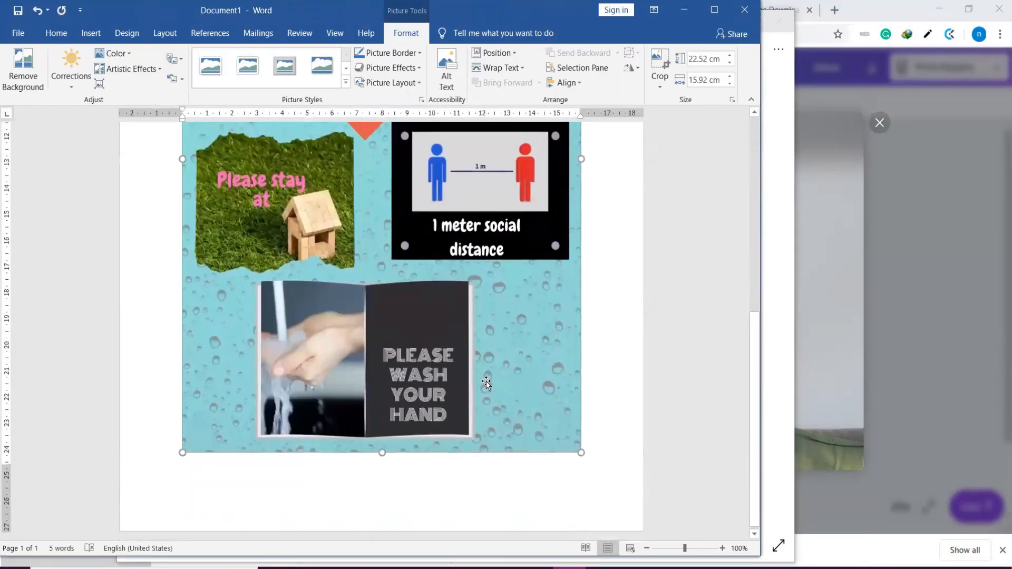
{"action": "scroll", "coordinate": [485, 380], "scroll_direction": "up", "scroll_amount": 8}
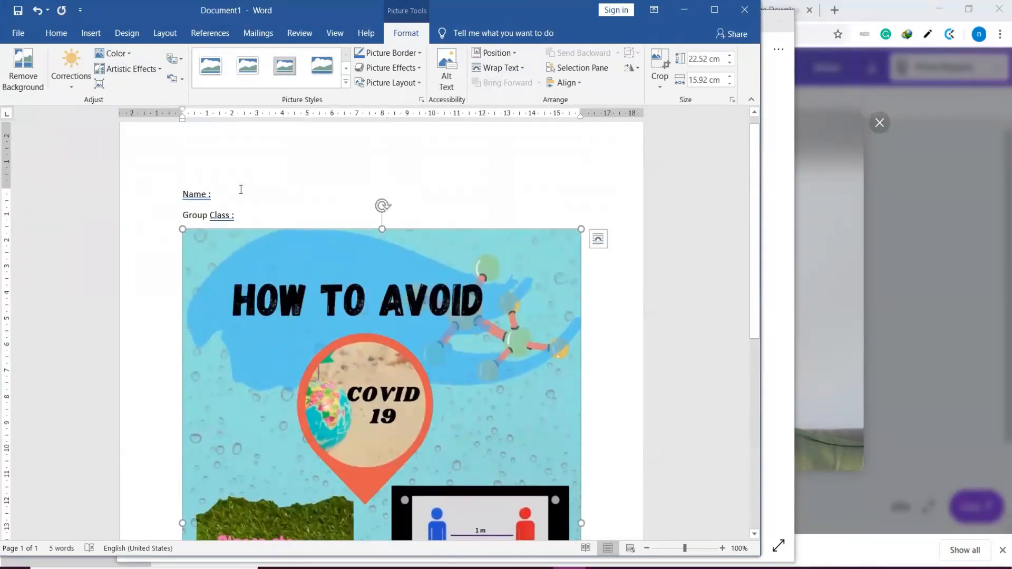
{"action": "scroll", "coordinate": [348, 267], "scroll_direction": "down", "scroll_amount": 3}
{"action": "scroll", "coordinate": [369, 237], "scroll_direction": "up", "scroll_amount": 2}
{"action": "scroll", "coordinate": [375, 335], "scroll_direction": "down", "scroll_amount": 6}
{"action": "scroll", "coordinate": [375, 336], "scroll_direction": "down", "scroll_amount": 1}
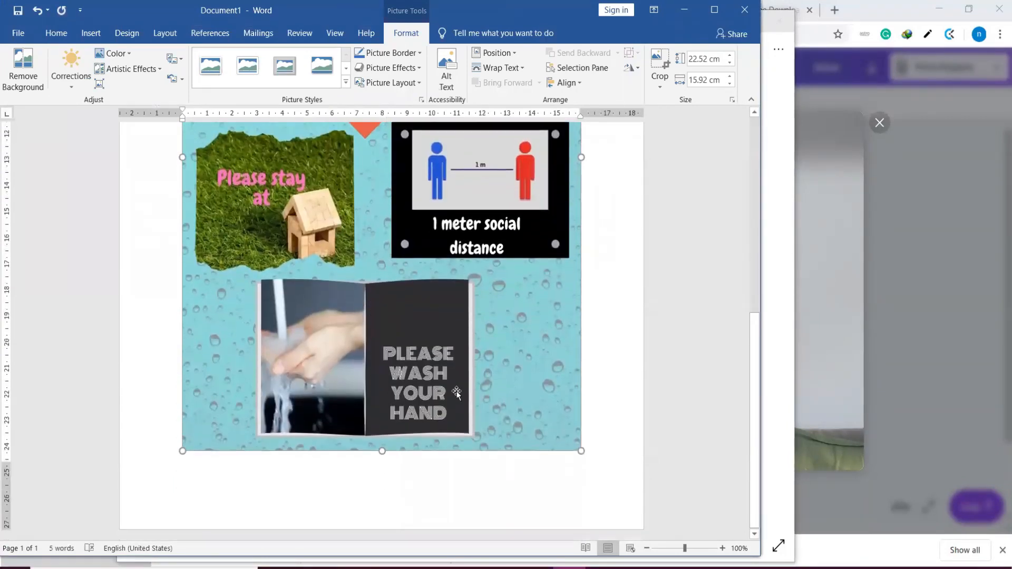
{"action": "left_click", "coordinate": [586, 476]}
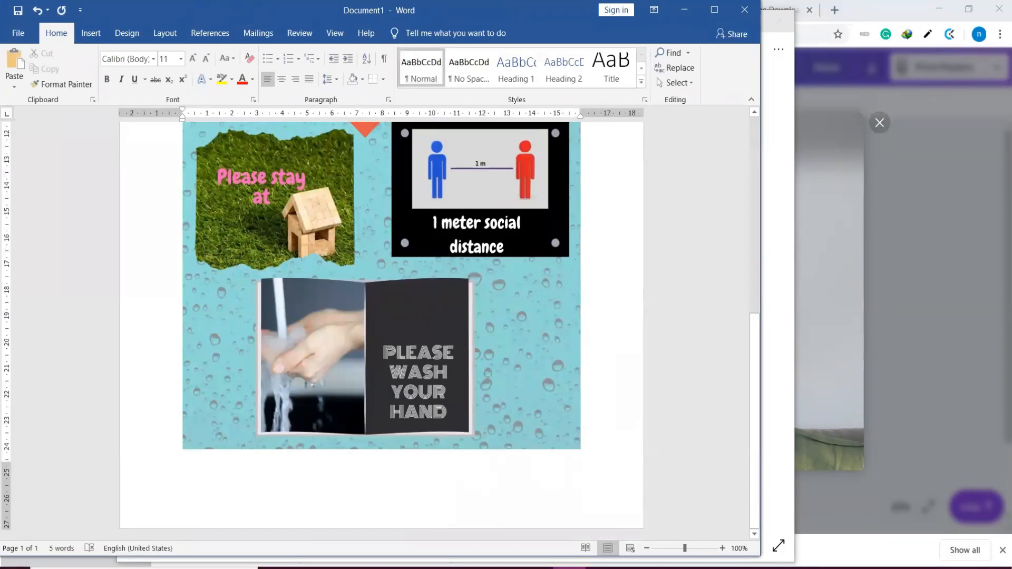
{"action": "key", "text": "Return"}
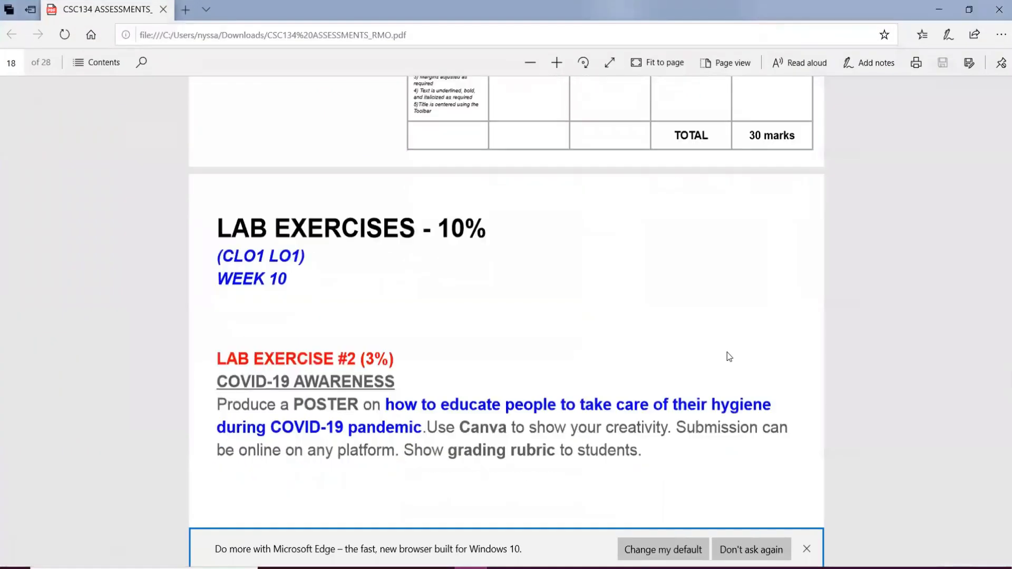
{"action": "scroll", "coordinate": [727, 352], "scroll_direction": "down", "scroll_amount": 5}
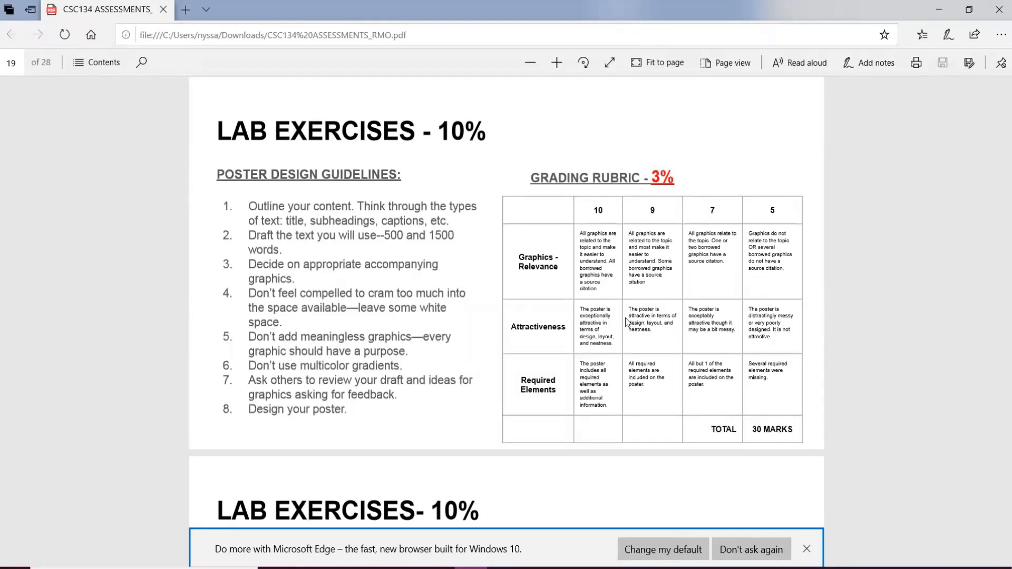
Review the Lab Exercise #2 brief, poster design guidelines and grading rubric in the CSC134 assessments PDF
{"action": "scroll", "coordinate": [628, 318], "scroll_direction": "down", "scroll_amount": 3}
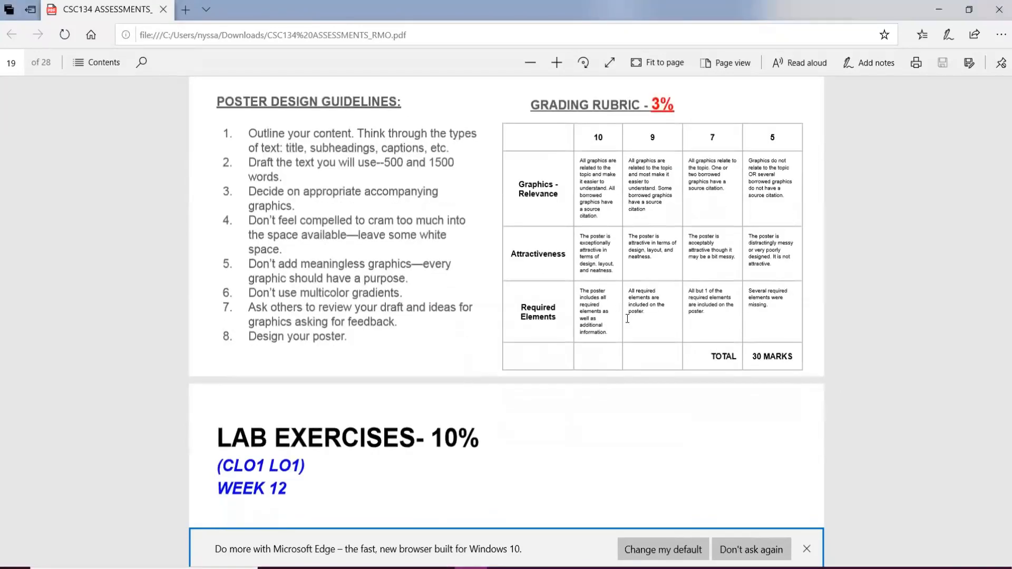
{"action": "scroll", "coordinate": [627, 319], "scroll_direction": "up", "scroll_amount": 4}
{"action": "scroll", "coordinate": [628, 318], "scroll_direction": "up", "scroll_amount": 5}
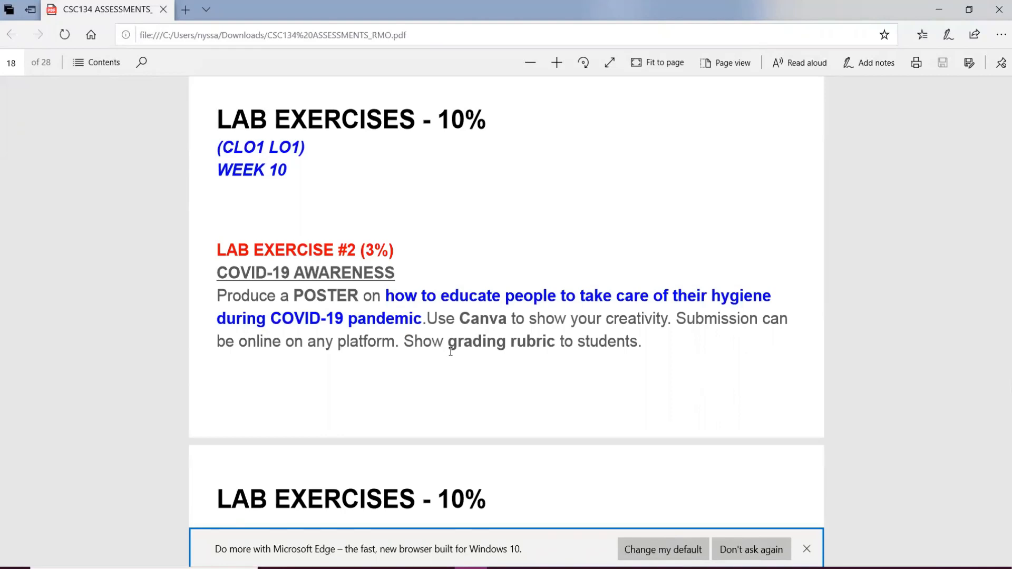
{"action": "scroll", "coordinate": [450, 352], "scroll_direction": "down", "scroll_amount": 6}
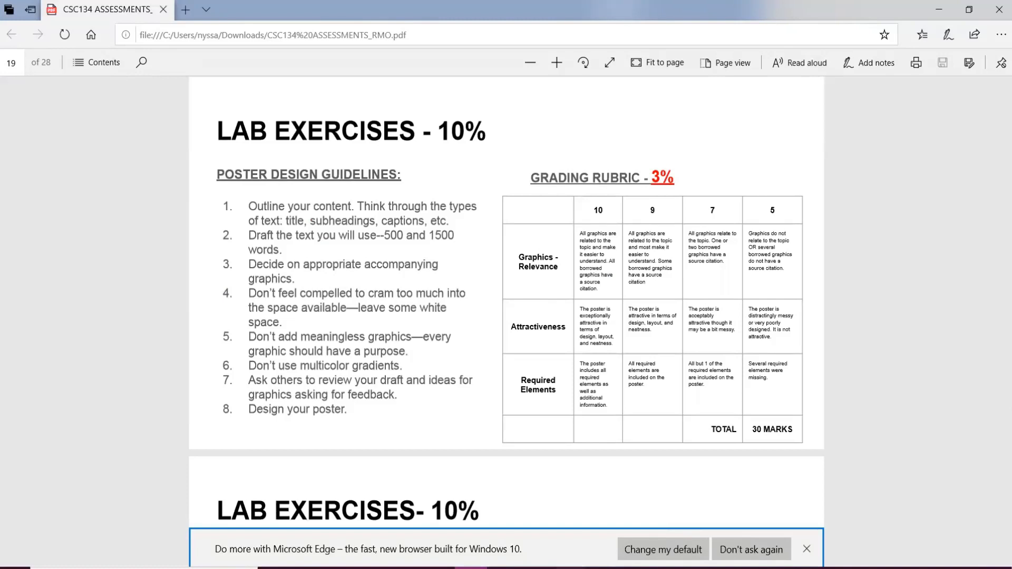
Switch back to the Word document and look over the blank second page and the poster page
{"action": "left_click", "coordinate": [570, 568]}
{"action": "scroll", "coordinate": [327, 348], "scroll_direction": "down", "scroll_amount": 5}
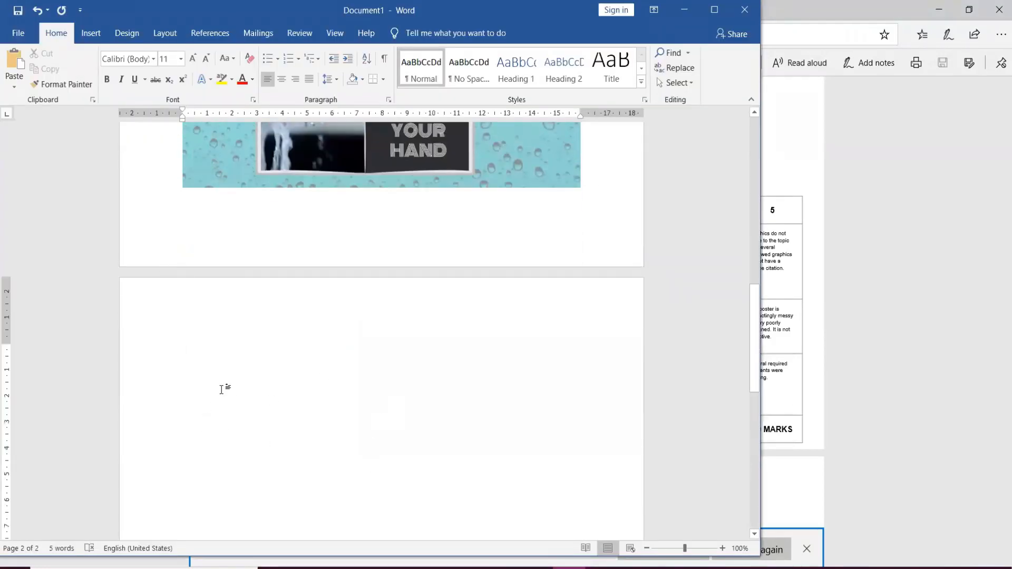
{"action": "scroll", "coordinate": [254, 370], "scroll_direction": "up", "scroll_amount": 1}
{"action": "scroll", "coordinate": [254, 369], "scroll_direction": "up", "scroll_amount": 10}
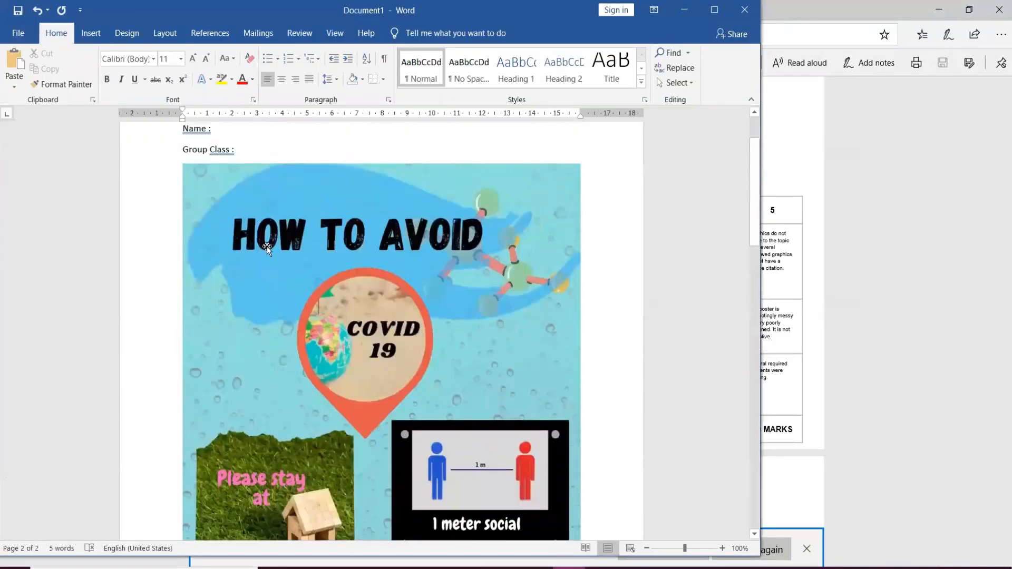
Review the Word document from the name and class lines through the poster to the blank second page
{"action": "scroll", "coordinate": [337, 432], "scroll_direction": "down", "scroll_amount": 10}
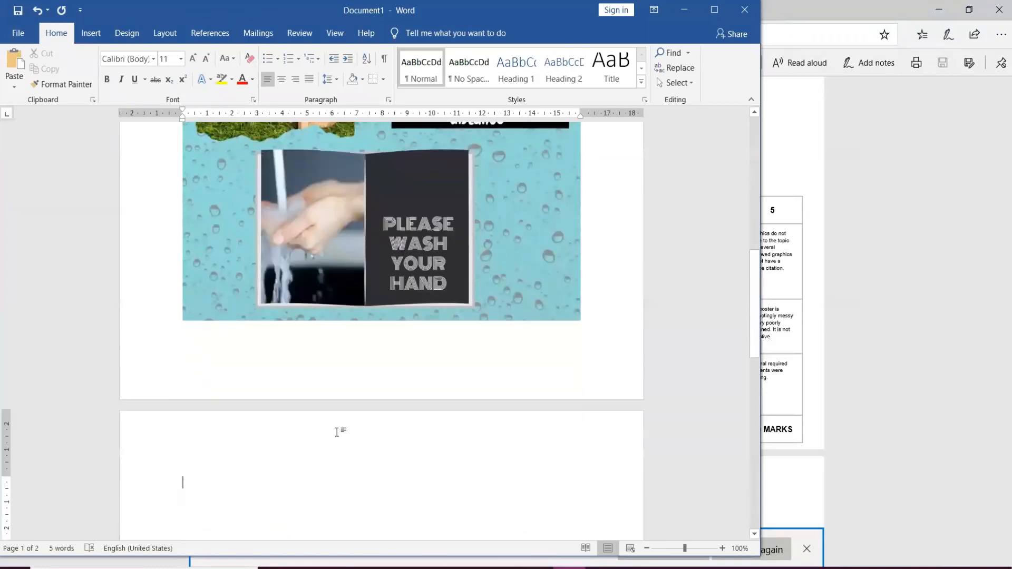
{"action": "scroll", "coordinate": [337, 432], "scroll_direction": "down", "scroll_amount": 8}
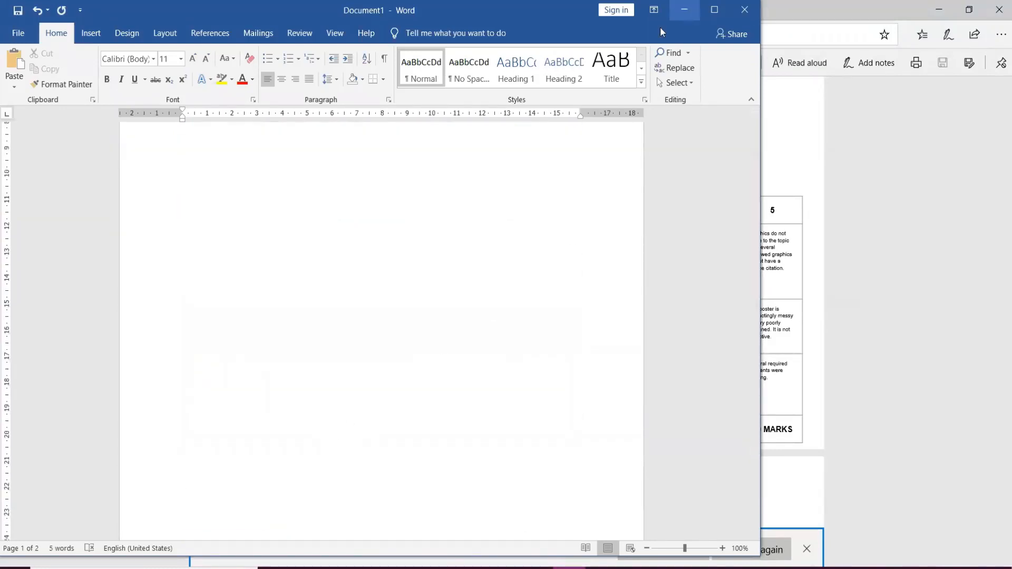
{"action": "scroll", "coordinate": [540, 216], "scroll_direction": "up", "scroll_amount": 12}
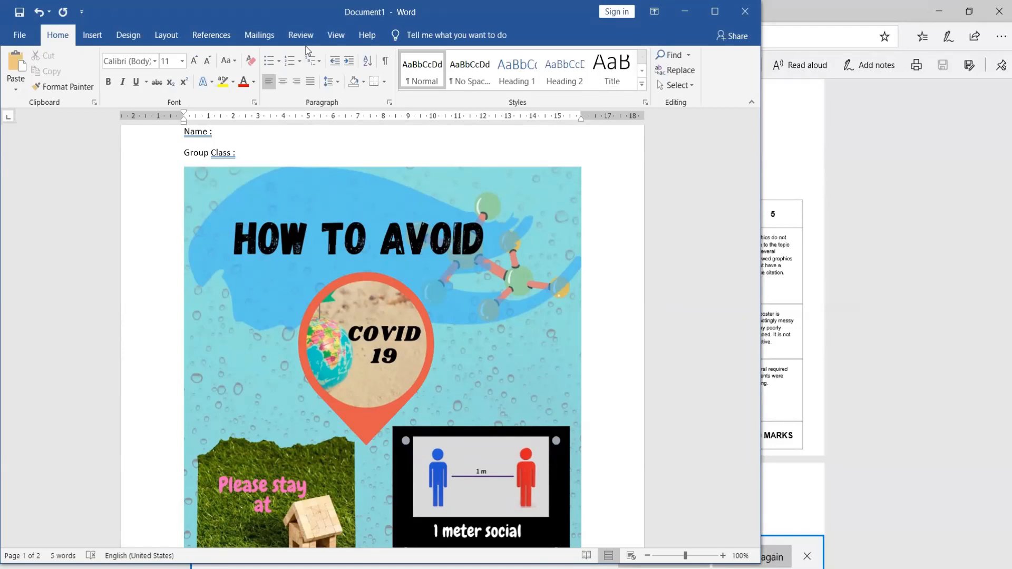
{"action": "scroll", "coordinate": [483, 290], "scroll_direction": "up", "scroll_amount": 3}
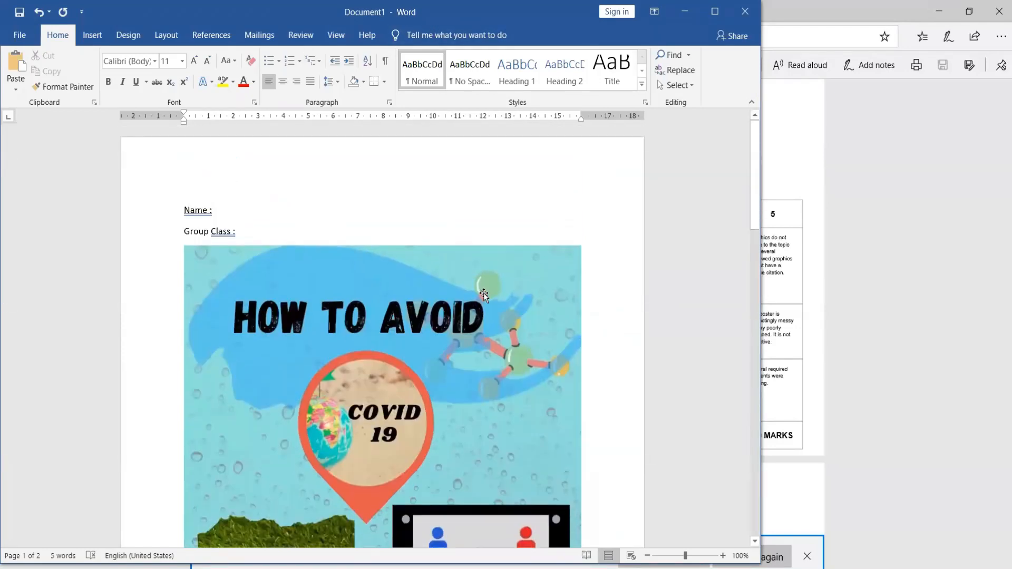
{"action": "scroll", "coordinate": [483, 291], "scroll_direction": "down", "scroll_amount": 15}
{"action": "scroll", "coordinate": [485, 298], "scroll_direction": "up", "scroll_amount": 5}
{"action": "scroll", "coordinate": [485, 302], "scroll_direction": "up", "scroll_amount": 8}
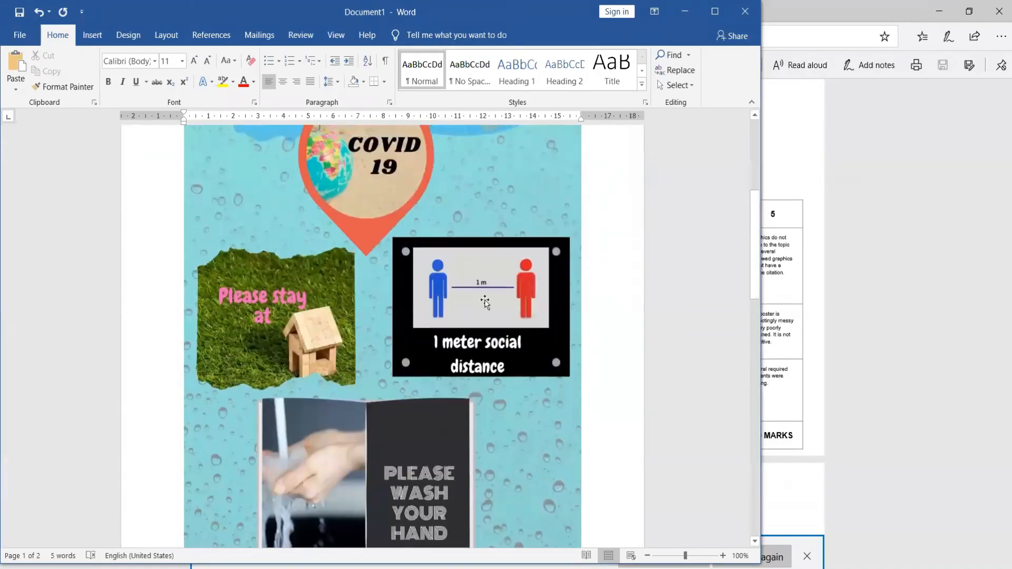
Switch to Canva, leave the poster editor for the home page and look at the saved work under Your Designs
{"action": "left_click", "coordinate": [502, 565]}
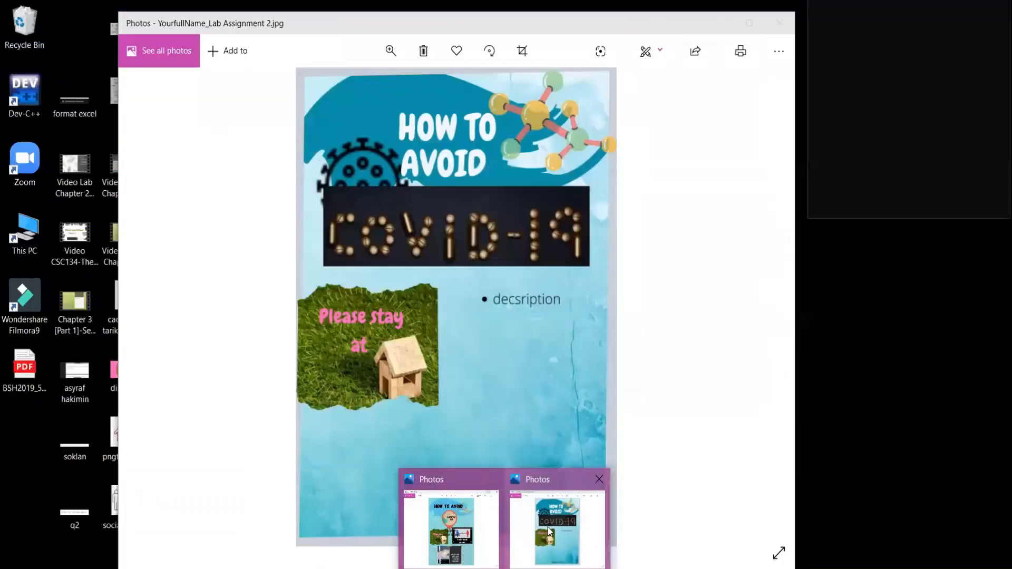
{"action": "left_click", "coordinate": [549, 531]}
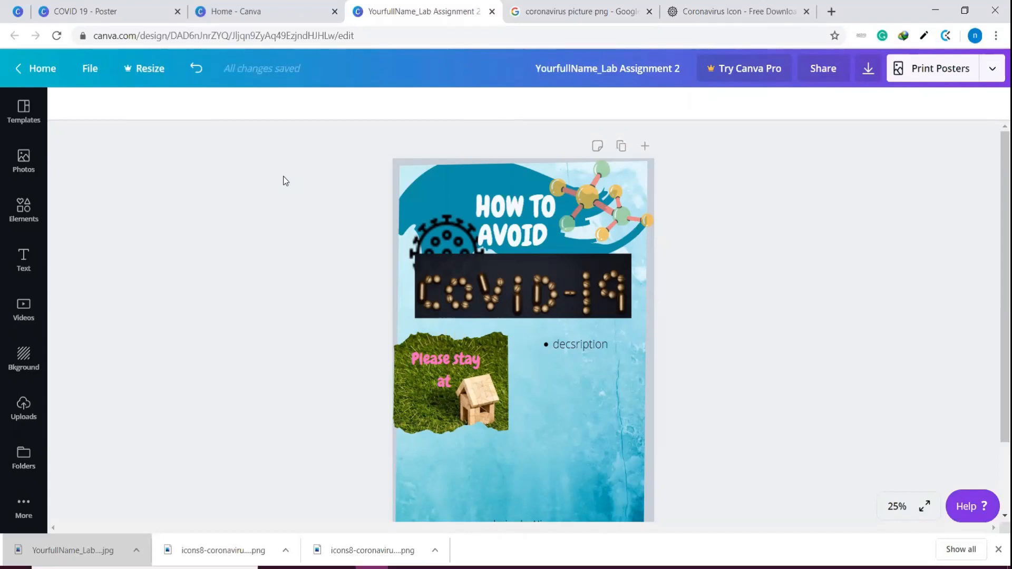
{"action": "left_click", "coordinate": [34, 64]}
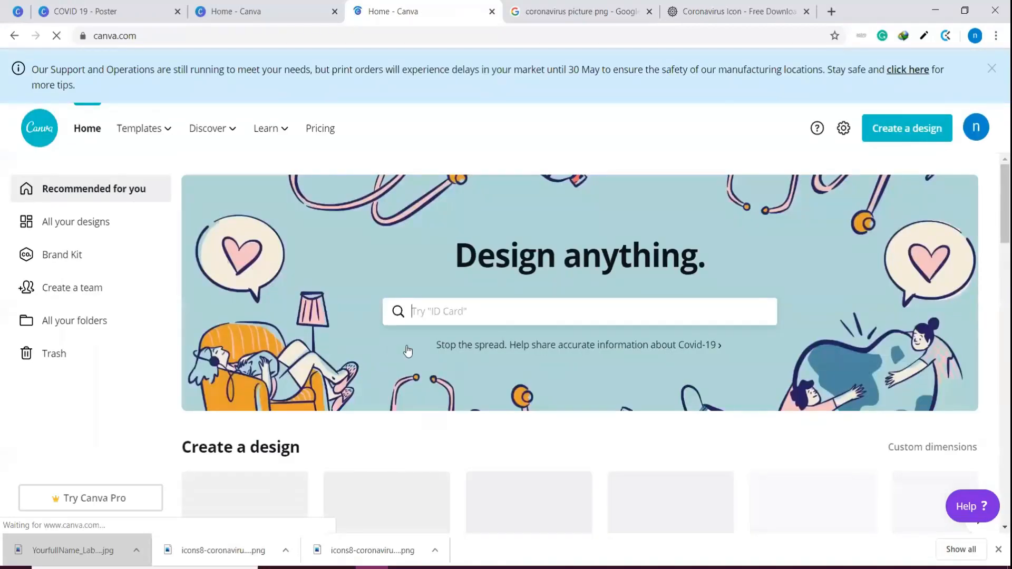
{"action": "scroll", "coordinate": [407, 348], "scroll_direction": "down", "scroll_amount": 10}
{"action": "scroll", "coordinate": [175, 310], "scroll_direction": "up", "scroll_amount": 5}
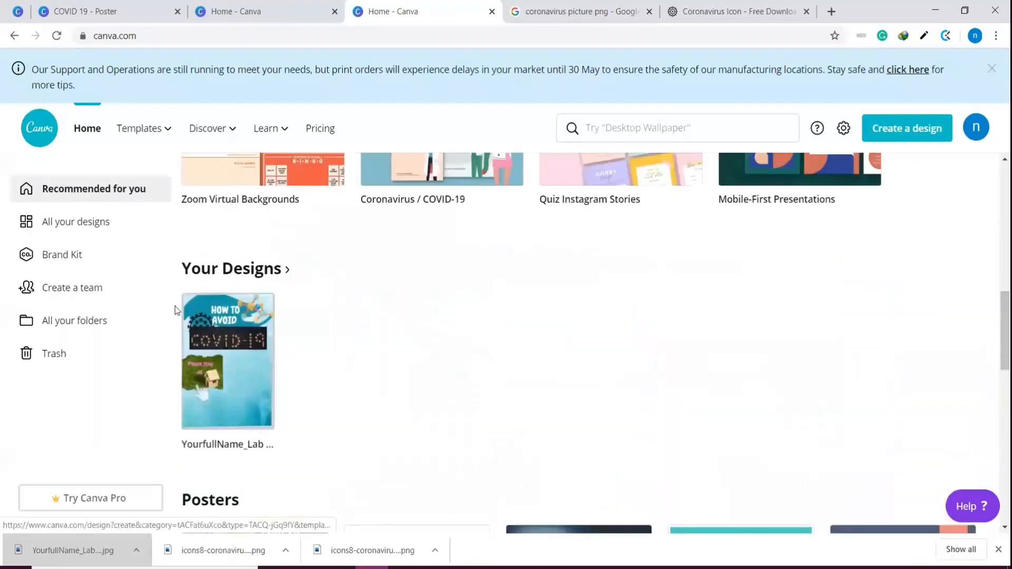